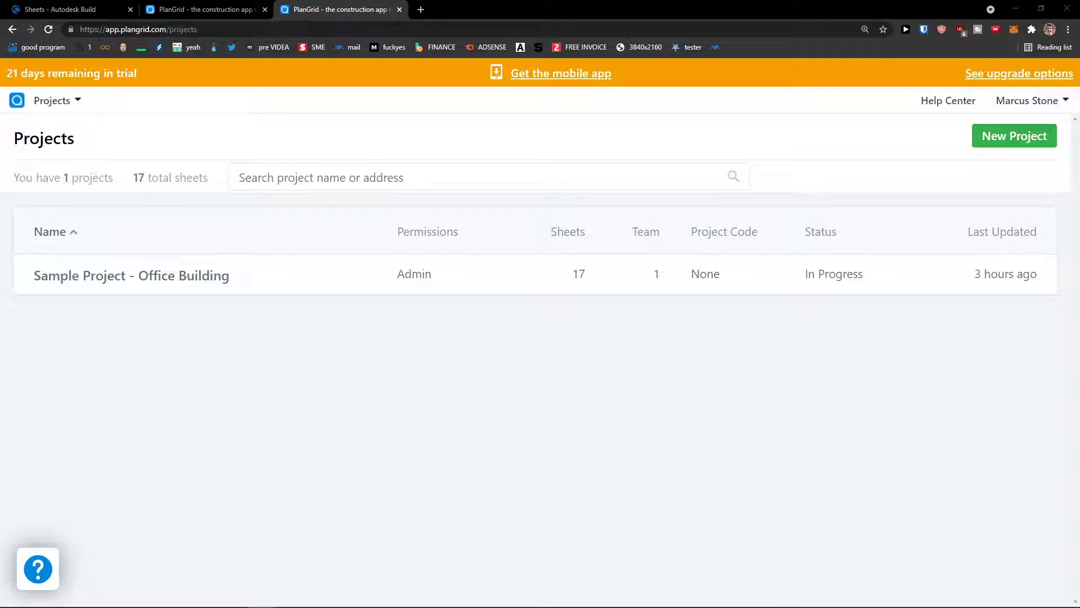
Step: Start a new project and point out the Project name, Address, status and Dates fields
{"action": "left_click", "coordinate": [1023, 143]}
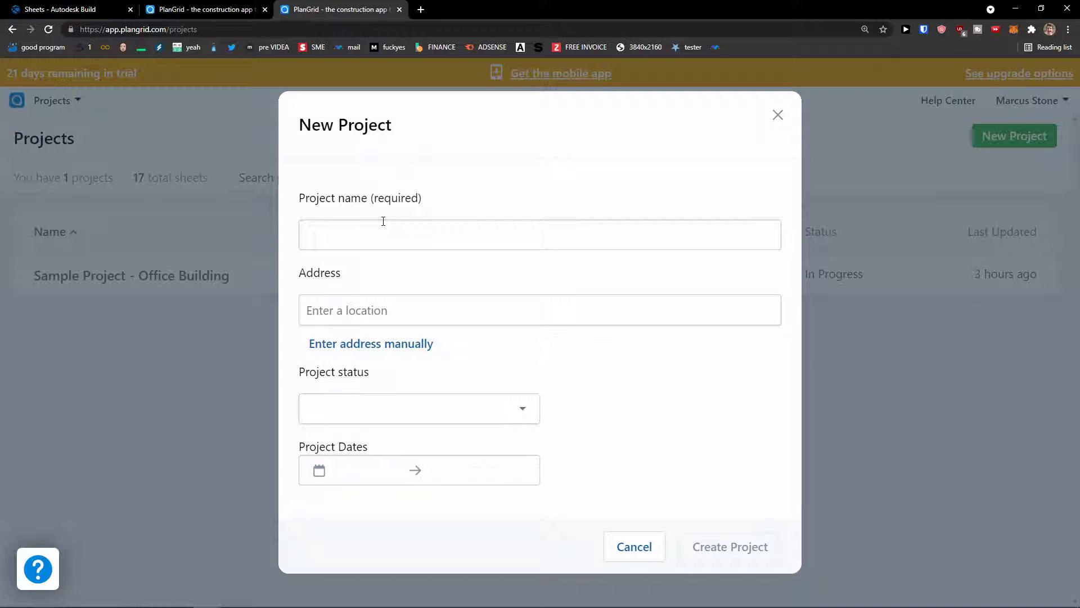
{"action": "left_click_drag", "start_coordinate": [296, 207], "coordinate": [417, 203]}
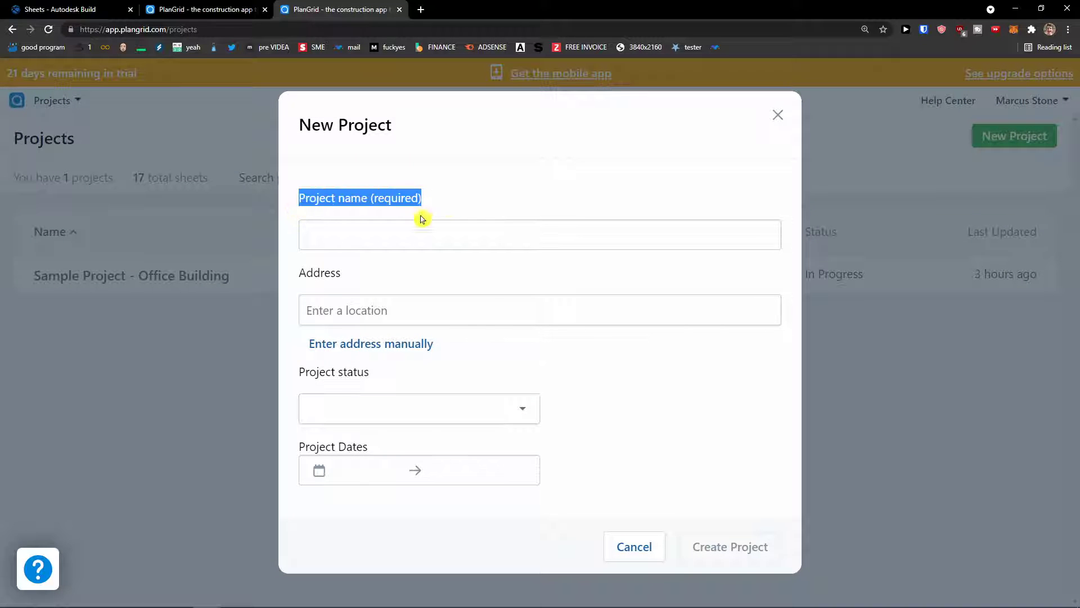
{"action": "left_click_drag", "start_coordinate": [292, 275], "coordinate": [341, 278]}
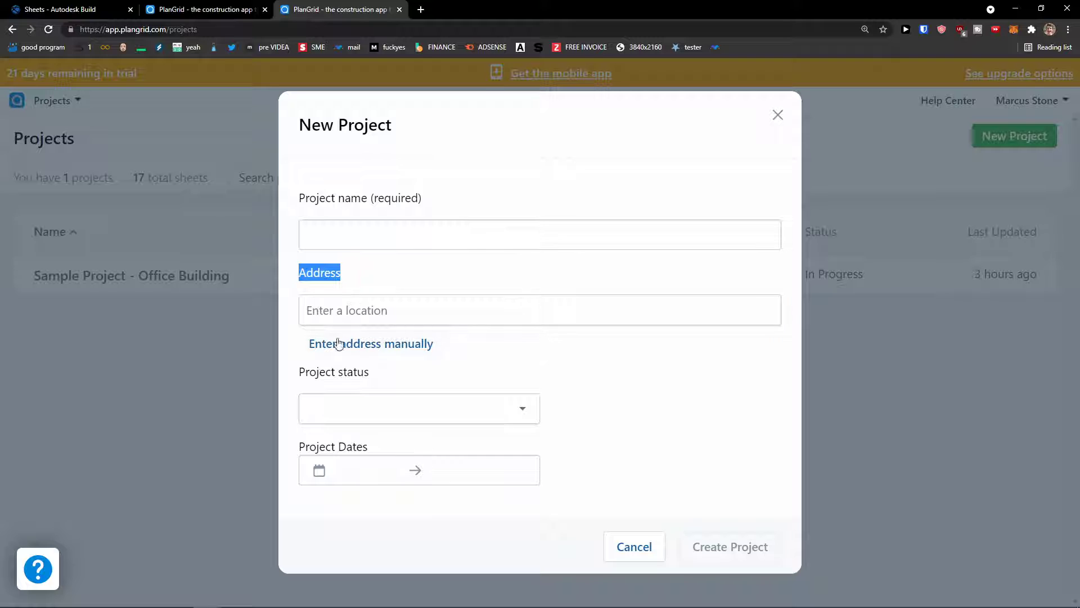
{"action": "left_click_drag", "start_coordinate": [292, 371], "coordinate": [366, 380]}
{"action": "left_click_drag", "start_coordinate": [301, 448], "coordinate": [388, 455]}
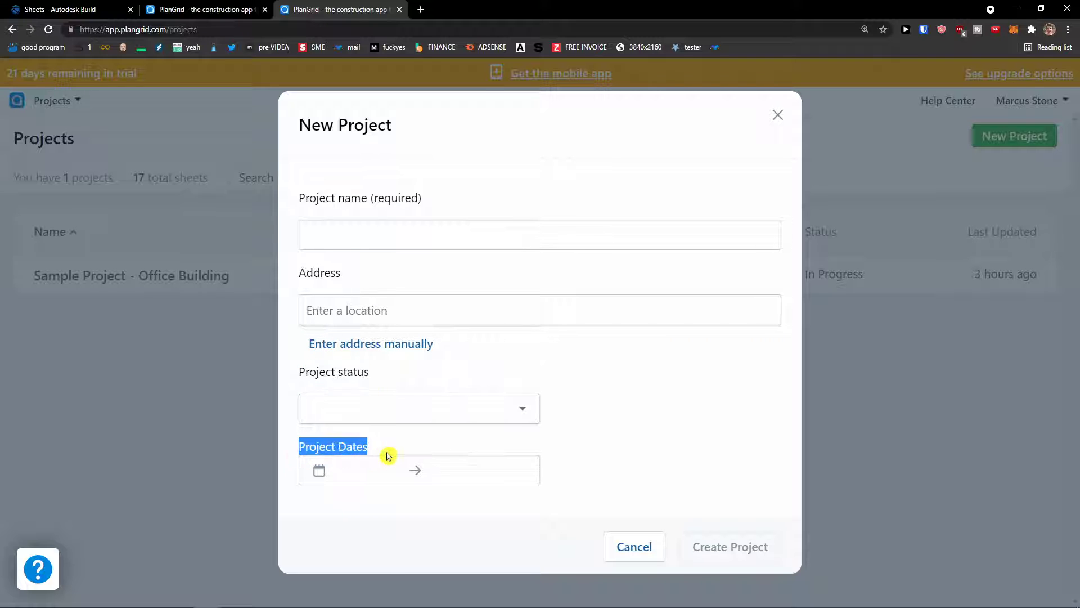
Step: Name the project 'Youtube Project' and set its address to California, USA
{"action": "left_click", "coordinate": [427, 242]}
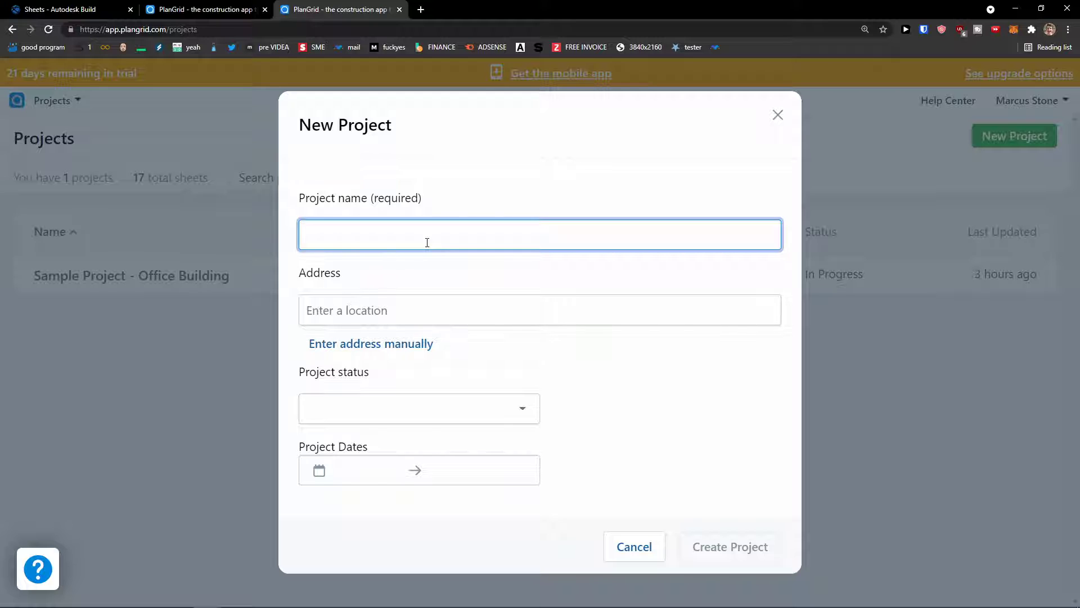
{"action": "type", "text": "Youtube Project"}
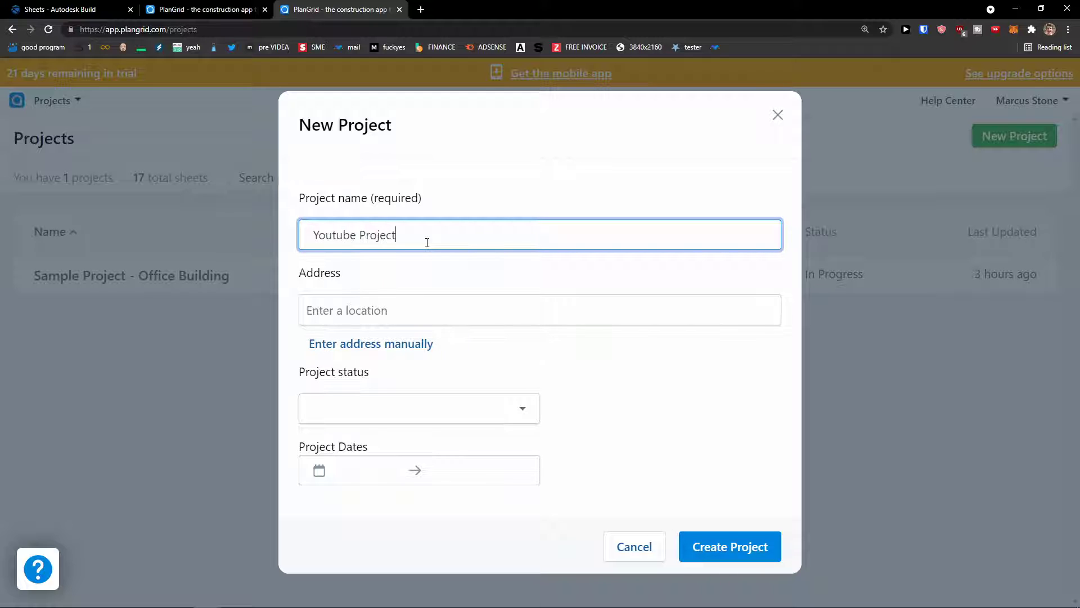
{"action": "left_click", "coordinate": [386, 319]}
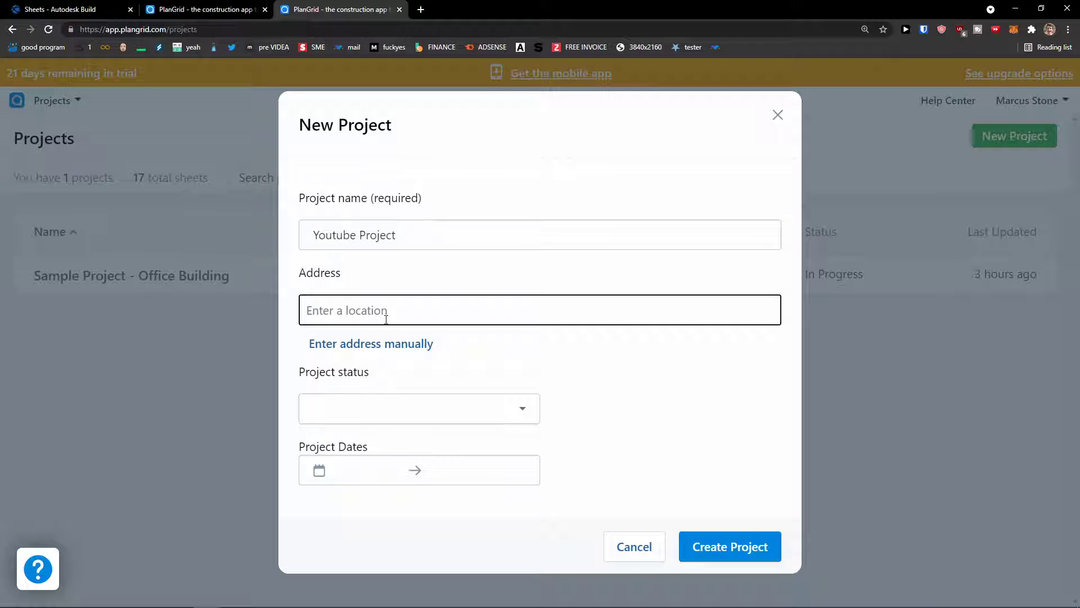
{"action": "type", "text": "L"}
{"action": "key", "text": "BackSpace"}
{"action": "type", "text": "Califor"}
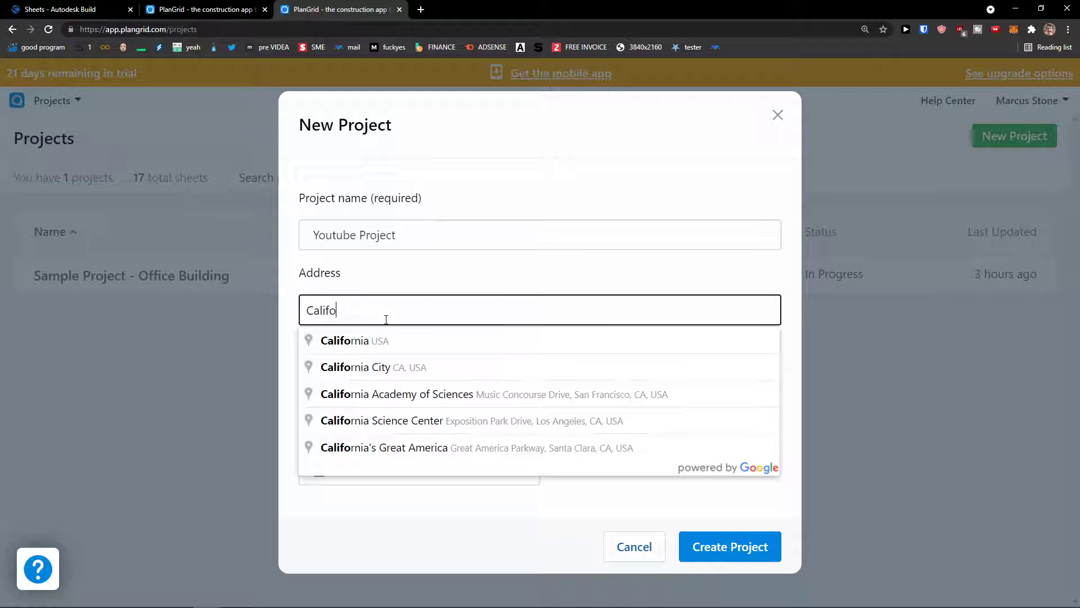
{"action": "left_click", "coordinate": [376, 338]}
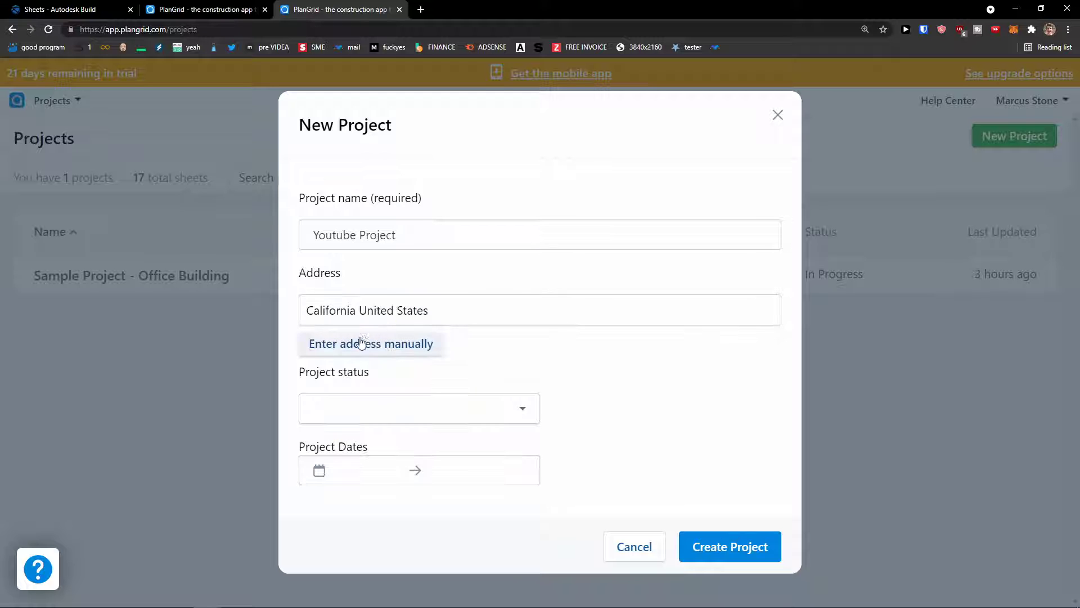
{"action": "left_click", "coordinate": [384, 345]}
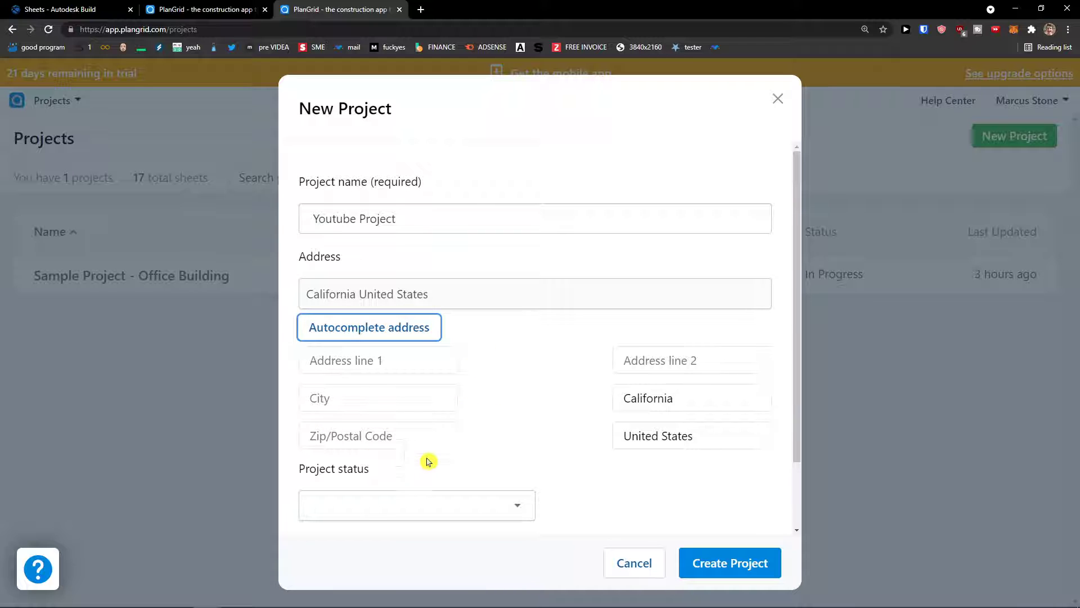
{"action": "left_click", "coordinate": [397, 328]}
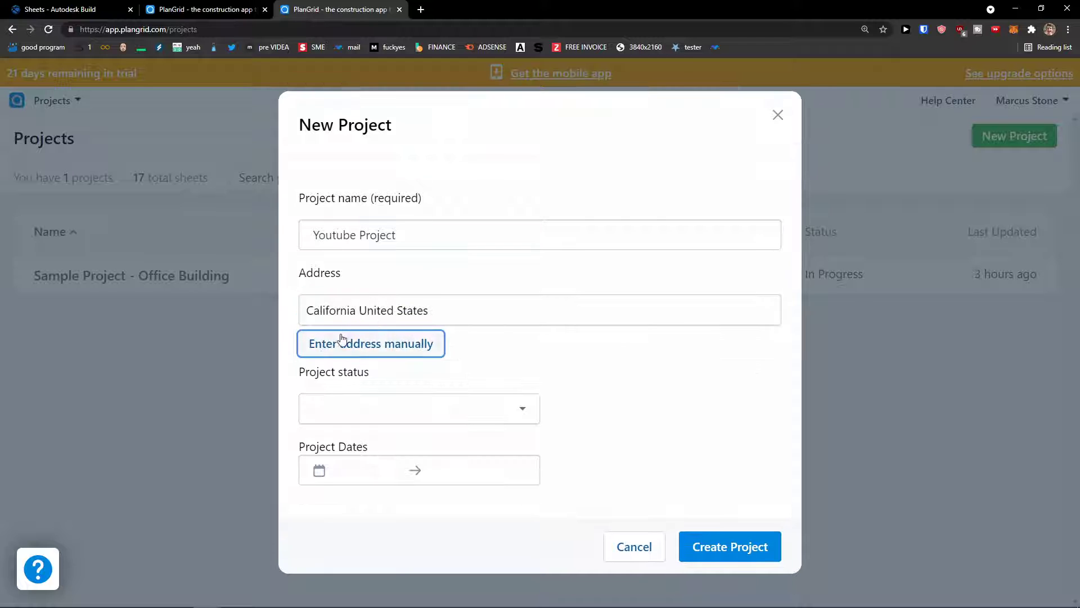
Step: Set the project status to Preconstruction
{"action": "left_click", "coordinate": [435, 421]}
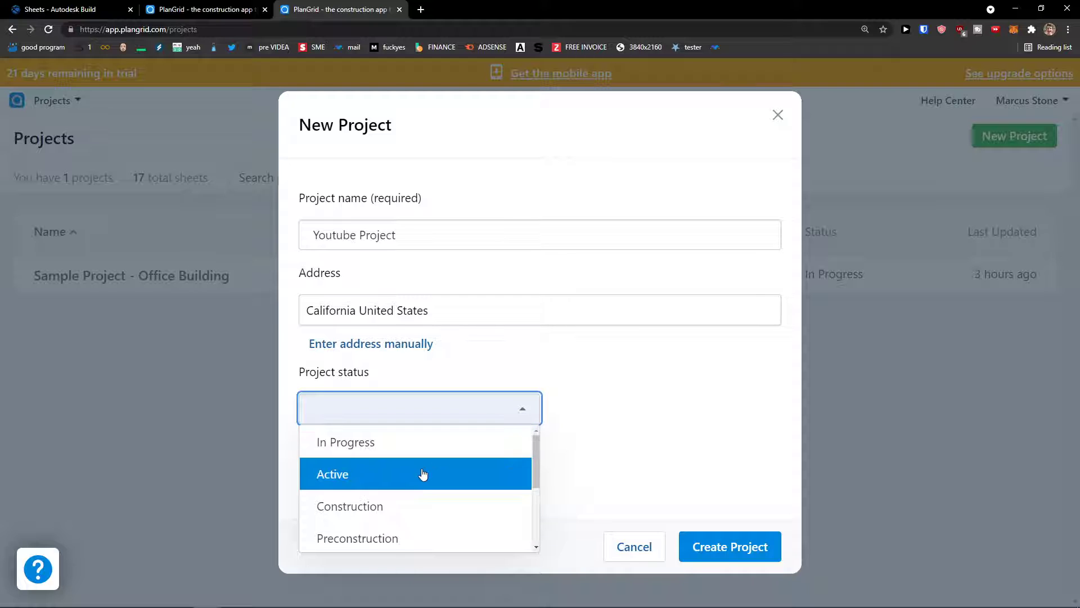
{"action": "scroll", "coordinate": [416, 472], "scroll_direction": "down", "scroll_amount": 1}
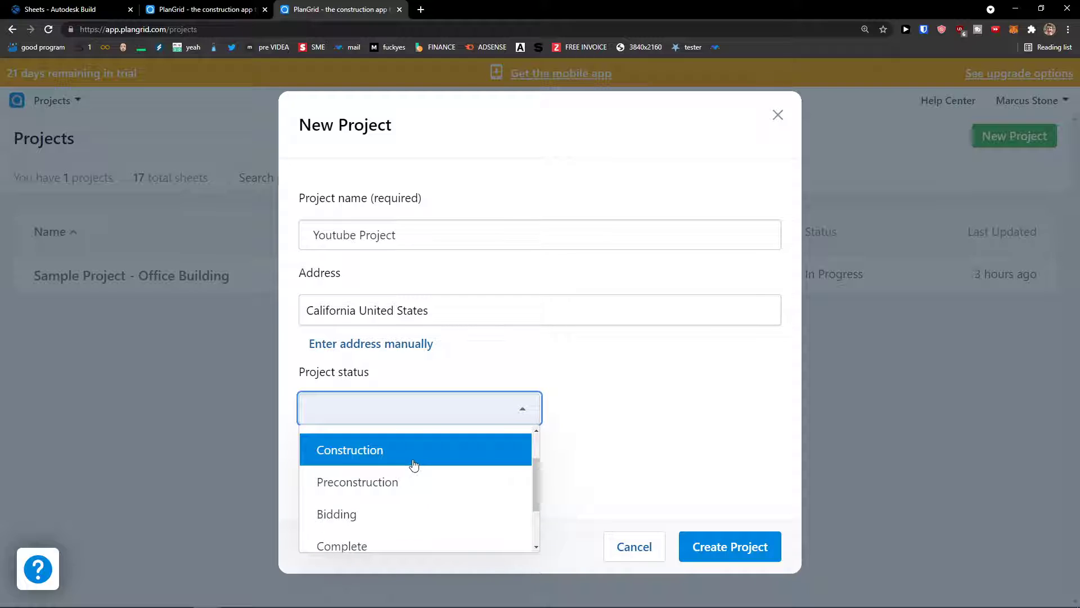
{"action": "scroll", "coordinate": [414, 465], "scroll_direction": "down", "scroll_amount": 1}
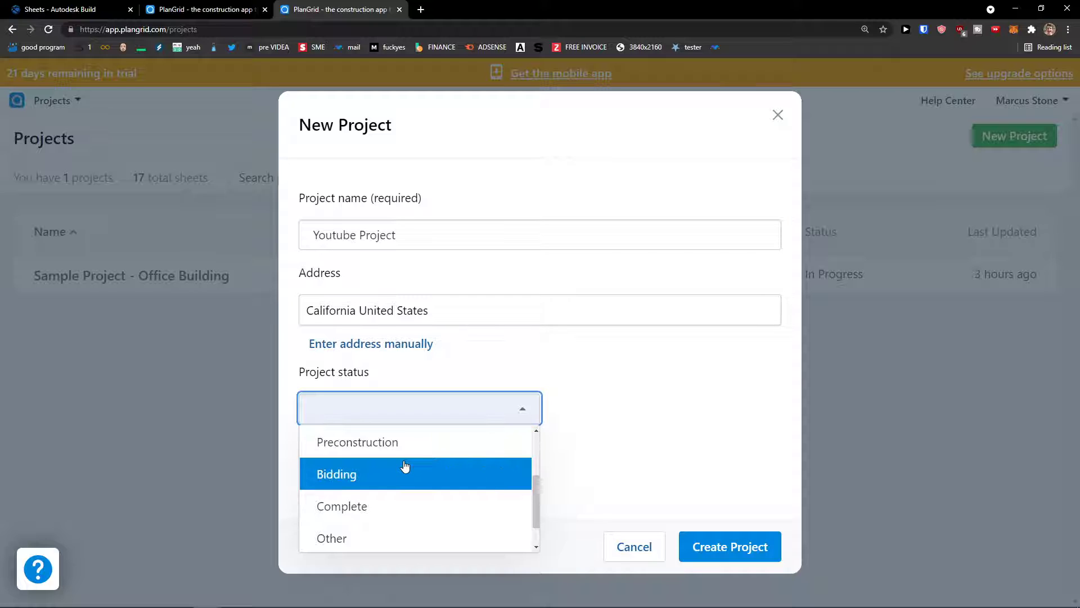
{"action": "scroll", "coordinate": [401, 468], "scroll_direction": "down", "scroll_amount": 1}
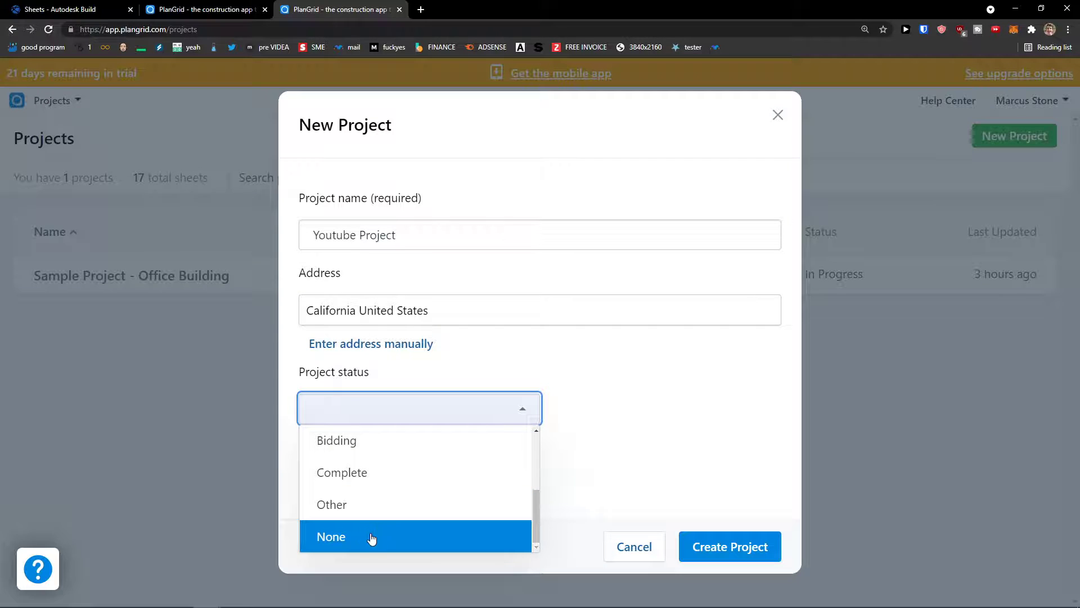
{"action": "left_click", "coordinate": [475, 405]}
{"action": "left_click_drag", "start_coordinate": [299, 371], "coordinate": [383, 376]}
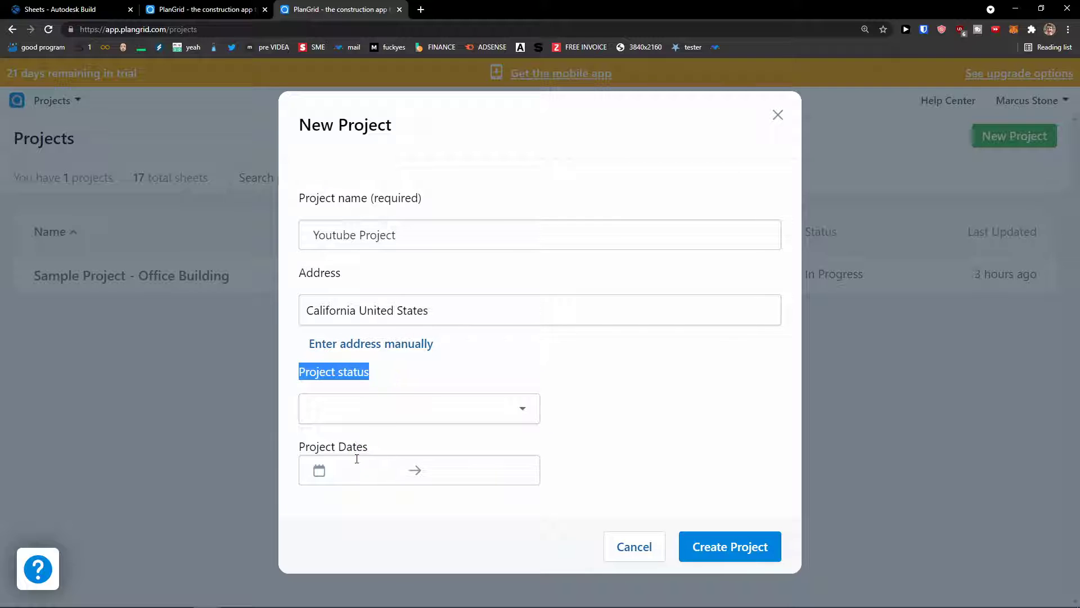
{"action": "left_click", "coordinate": [353, 466]}
{"action": "left_click", "coordinate": [357, 510]}
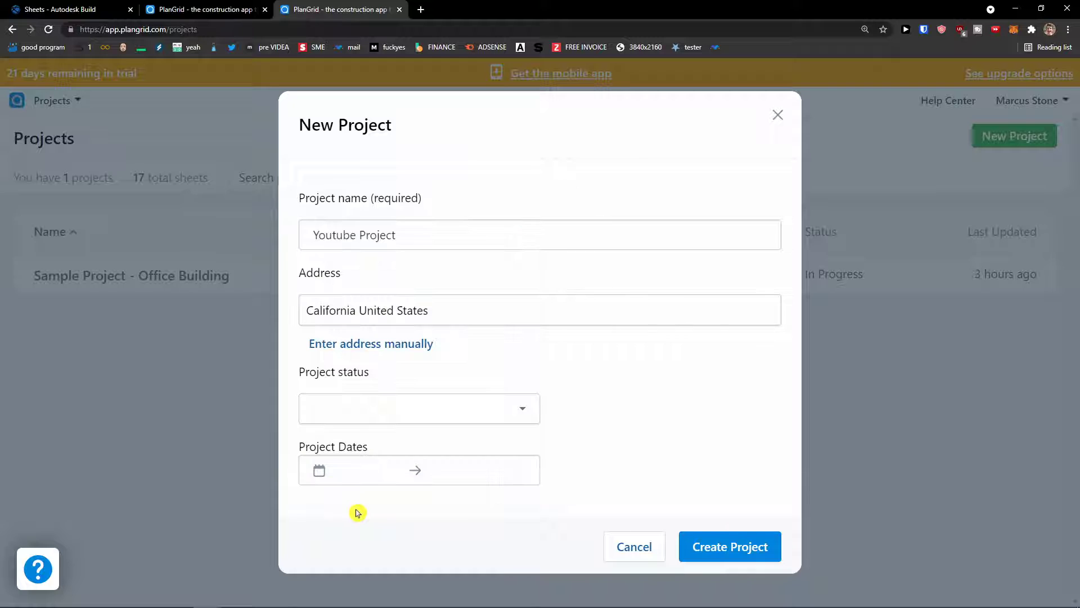
{"action": "left_click", "coordinate": [382, 418]}
{"action": "scroll", "coordinate": [394, 484], "scroll_direction": "down", "scroll_amount": 3}
{"action": "scroll", "coordinate": [386, 495], "scroll_direction": "up", "scroll_amount": 2}
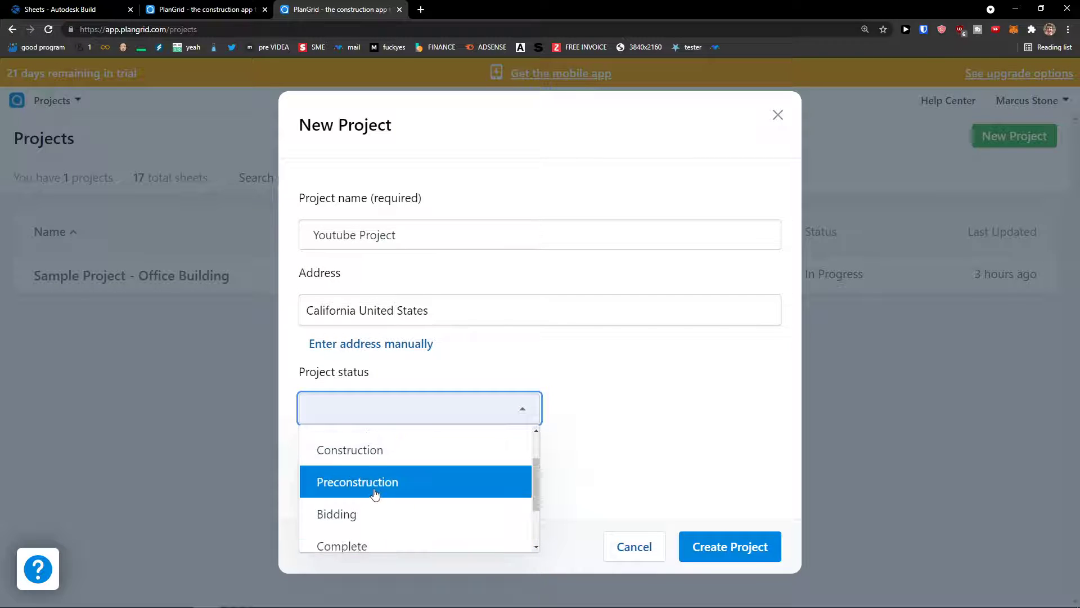
{"action": "left_click", "coordinate": [375, 493]}
Step: Set project dates from 8/12/2021 to 12/15/2021 and create the project
{"action": "left_click", "coordinate": [367, 476]}
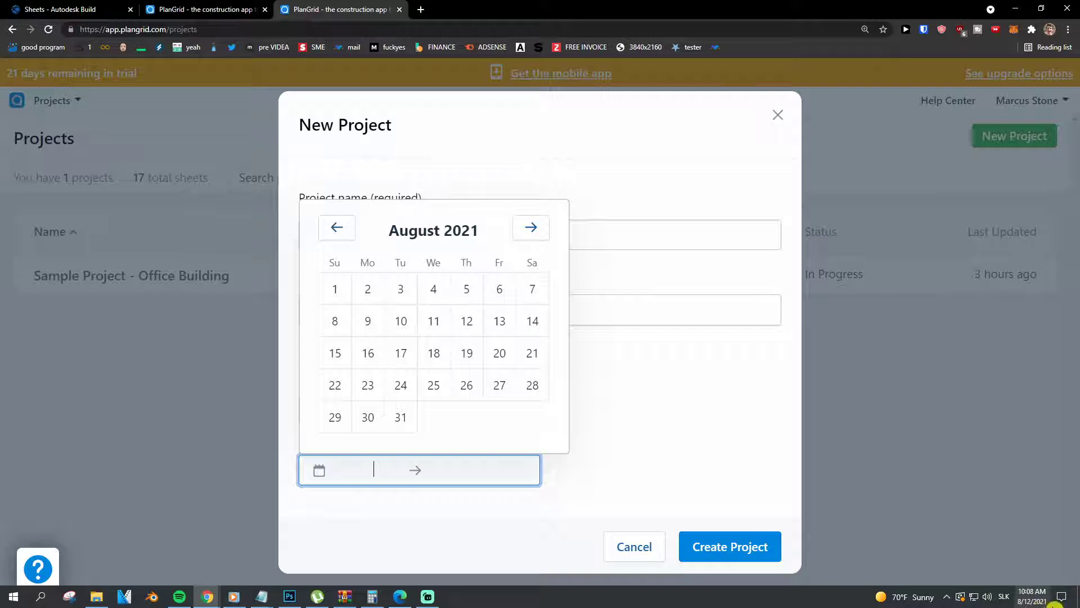
{"action": "left_click", "coordinate": [464, 331]}
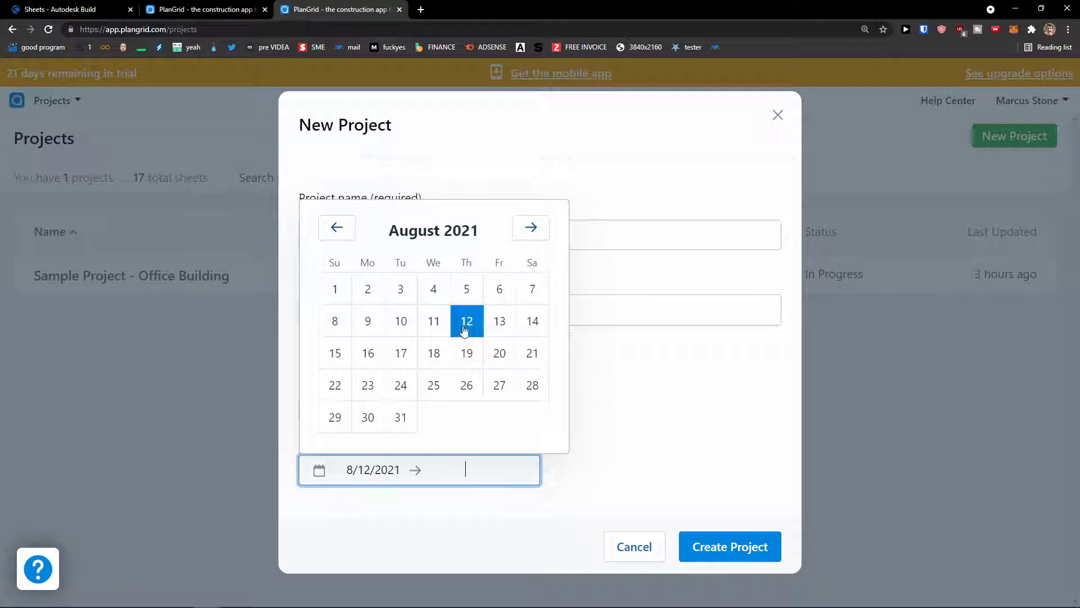
{"action": "left_click", "coordinate": [531, 230]}
{"action": "double_click", "coordinate": [530, 233]}
{"action": "left_click", "coordinate": [531, 196]}
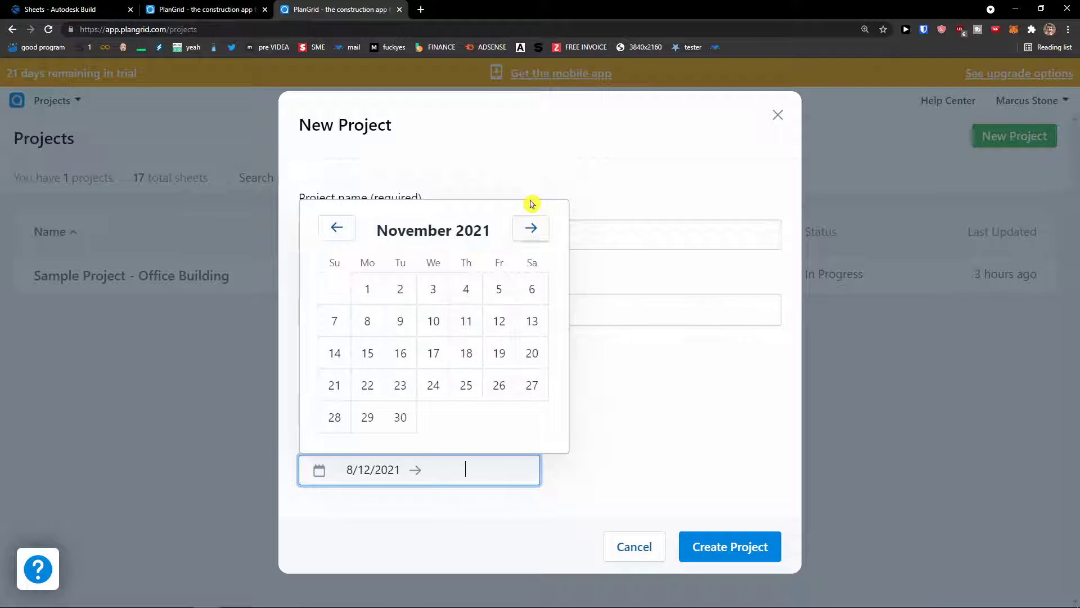
{"action": "left_click", "coordinate": [531, 228]}
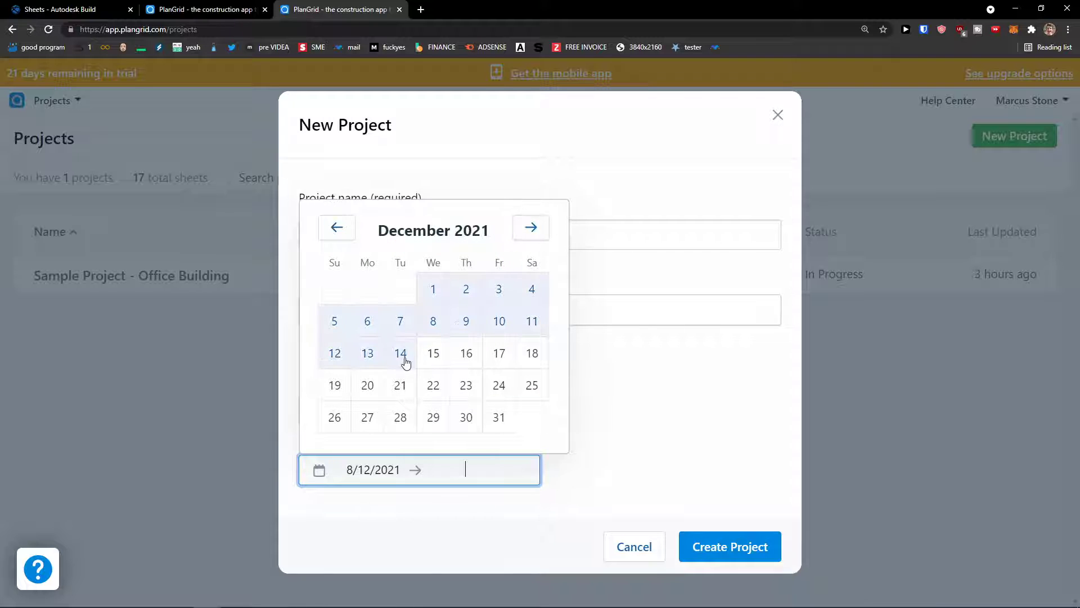
{"action": "left_click", "coordinate": [425, 356]}
{"action": "left_click_drag", "start_coordinate": [306, 449], "coordinate": [374, 450]}
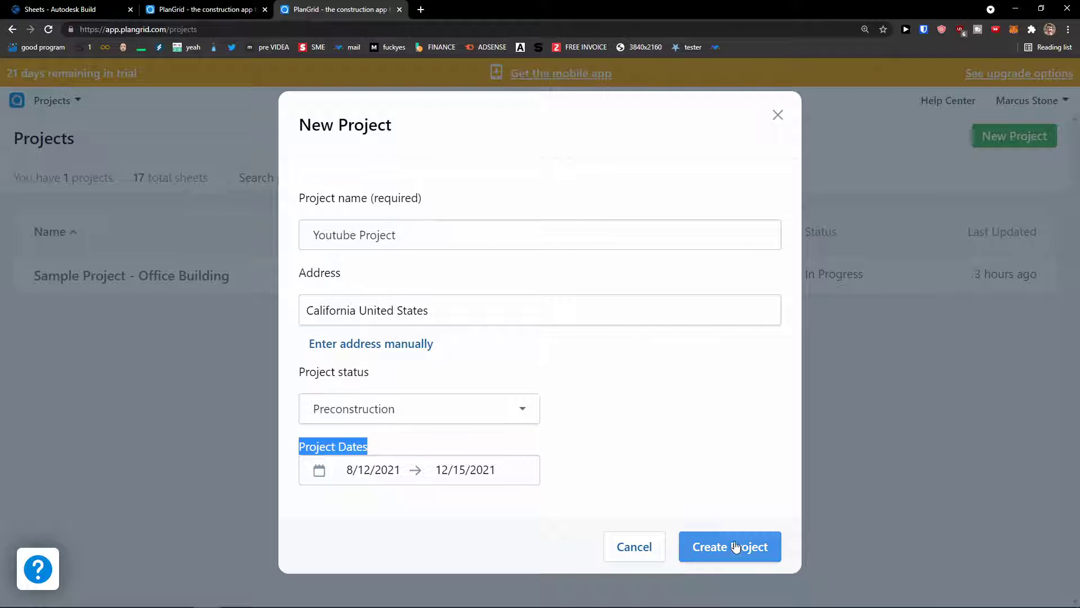
{"action": "left_click", "coordinate": [748, 555]}
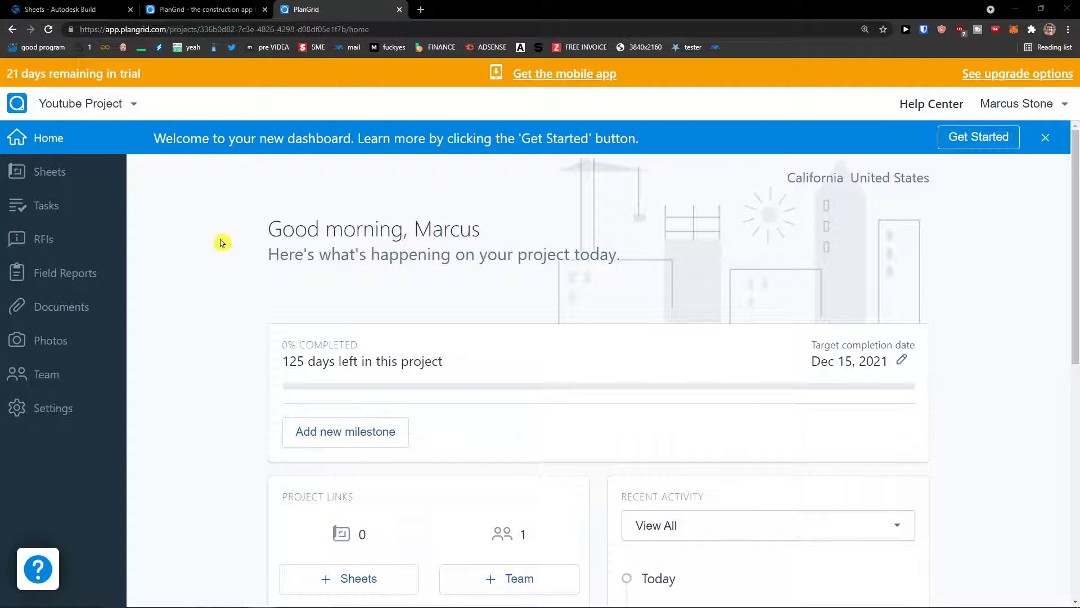
Step: Show the project list from the project name dropdown
{"action": "left_click", "coordinate": [133, 110]}
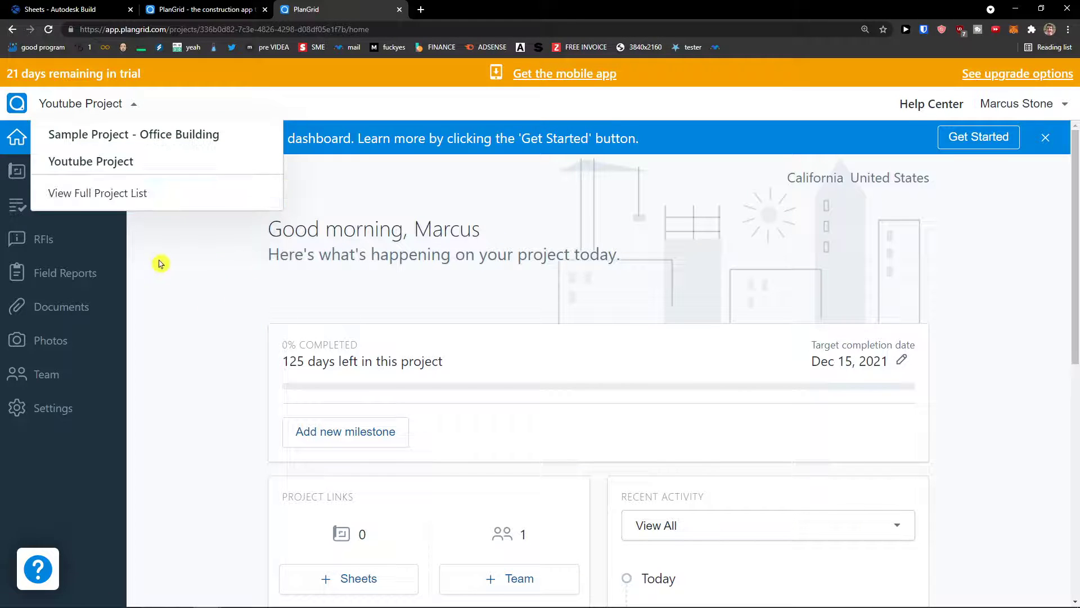
Step: Switch to Sample Project - Office Building and scroll through its Home dashboard cards
{"action": "left_click", "coordinate": [138, 140]}
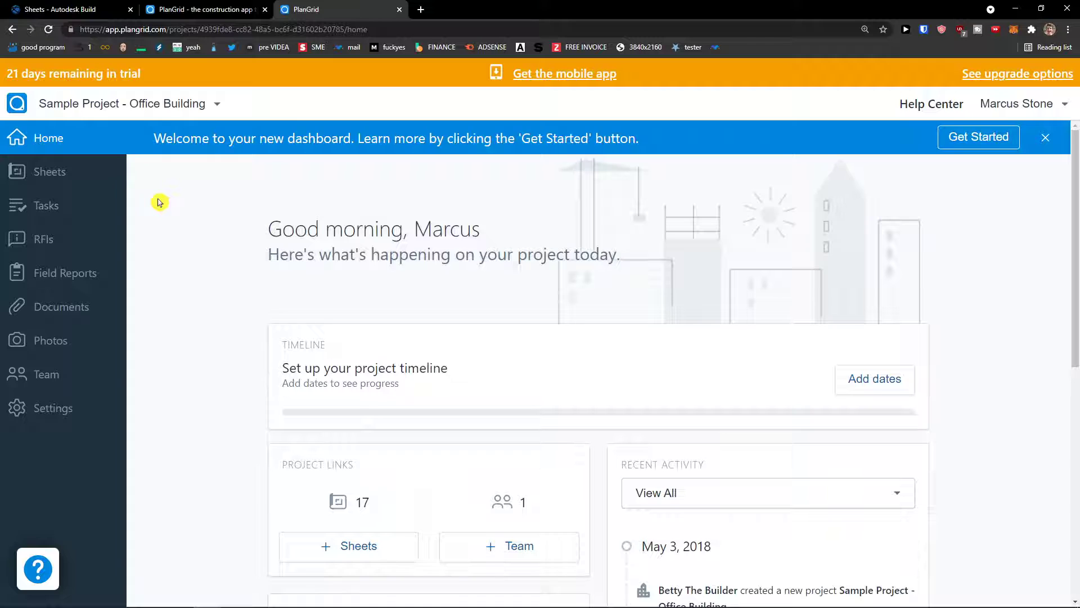
{"action": "scroll", "coordinate": [160, 199], "scroll_direction": "down", "scroll_amount": 2}
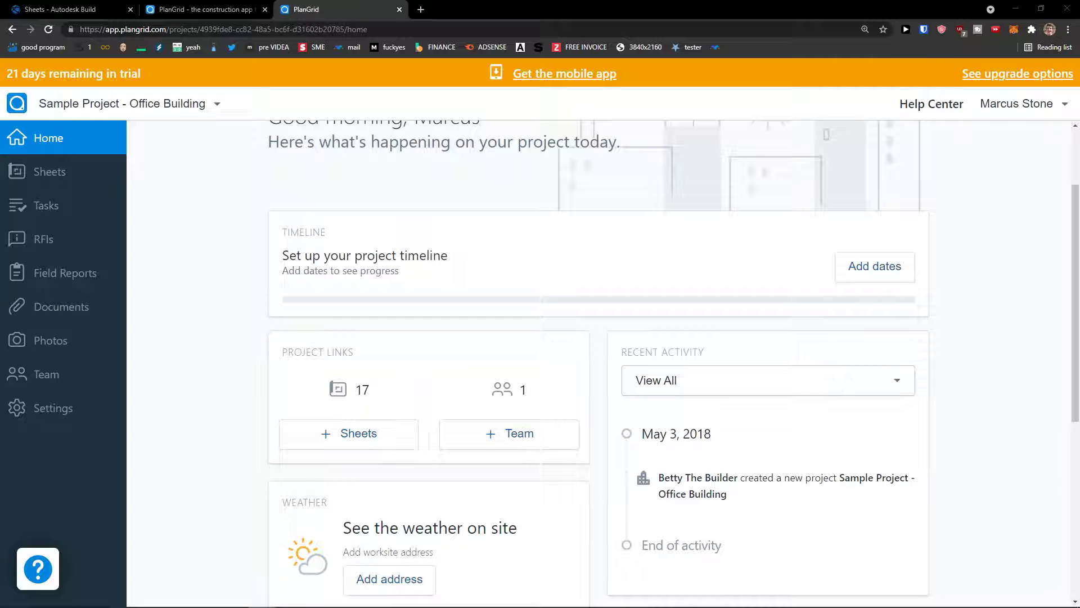
{"action": "scroll", "coordinate": [316, 369], "scroll_direction": "down", "scroll_amount": 1}
{"action": "scroll", "coordinate": [642, 308], "scroll_direction": "up", "scroll_amount": 2}
{"action": "middle_click", "coordinate": [217, 241]}
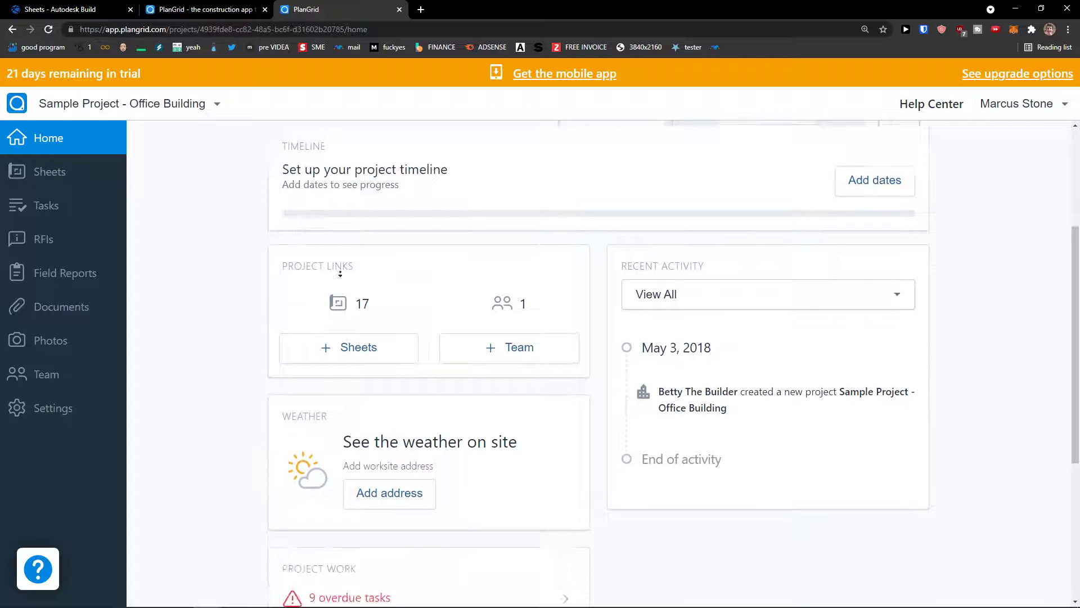
{"action": "middle_click", "coordinate": [360, 271]}
{"action": "scroll", "coordinate": [664, 286], "scroll_direction": "down", "scroll_amount": 2}
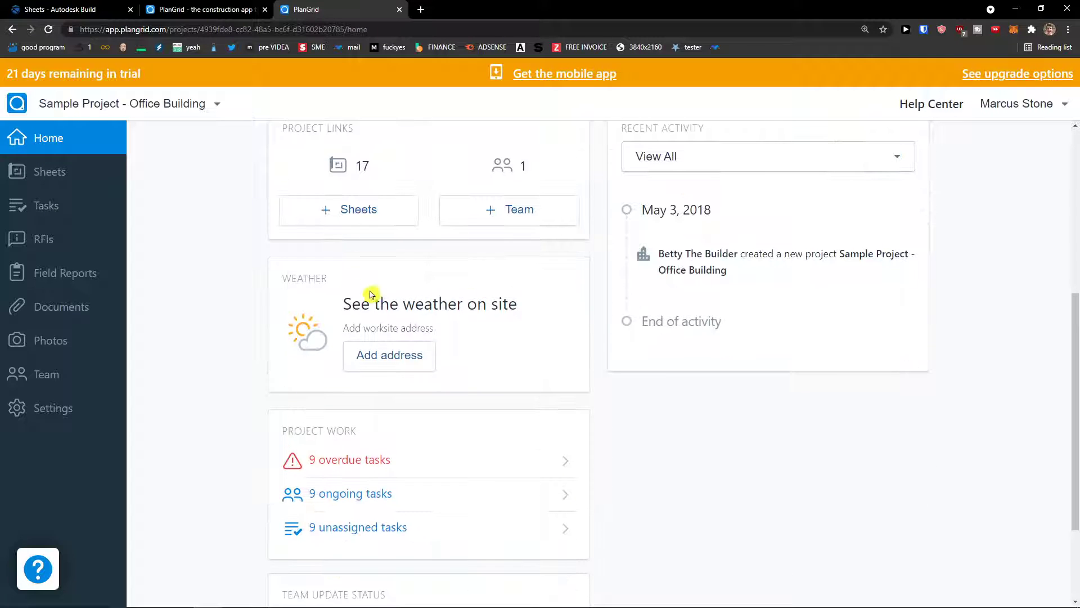
{"action": "scroll", "coordinate": [315, 301], "scroll_direction": "down", "scroll_amount": 2}
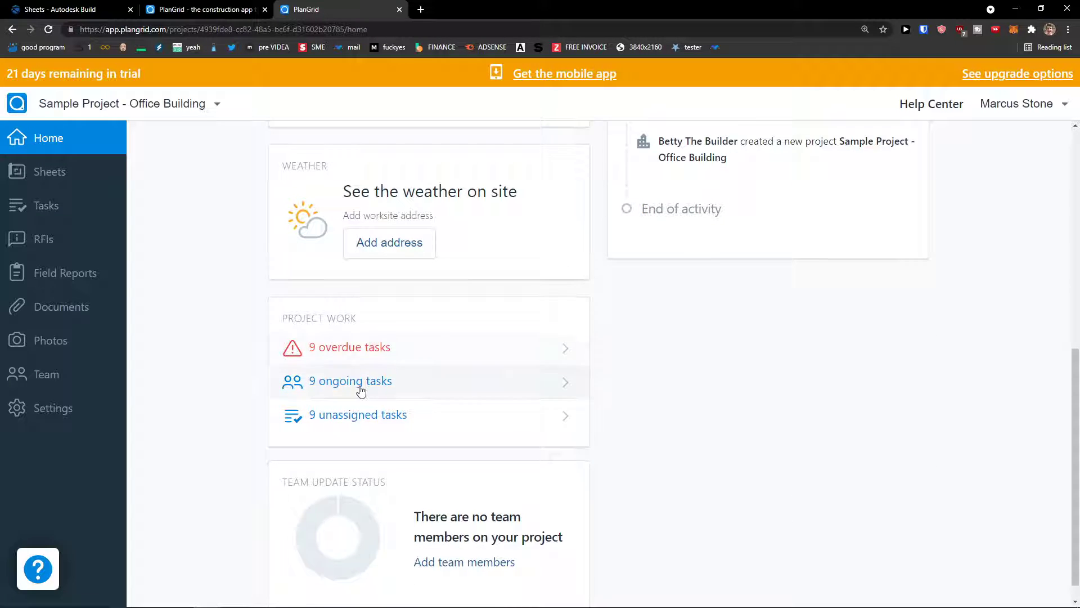
{"action": "scroll", "coordinate": [304, 388], "scroll_direction": "down", "scroll_amount": 1}
{"action": "scroll", "coordinate": [433, 450], "scroll_direction": "up", "scroll_amount": 5}
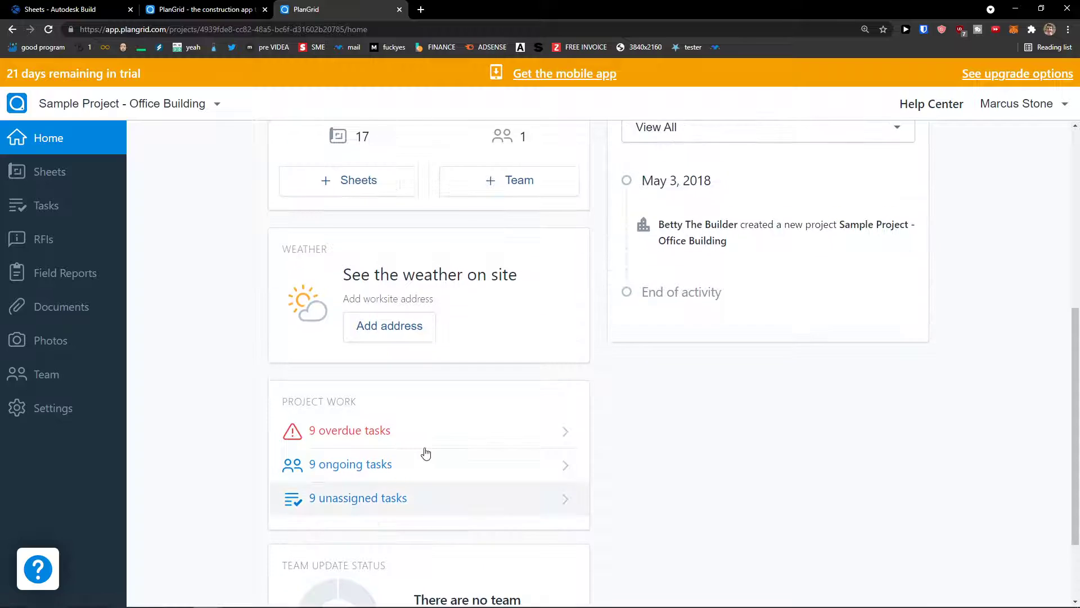
{"action": "scroll", "coordinate": [624, 364], "scroll_direction": "up", "scroll_amount": 2}
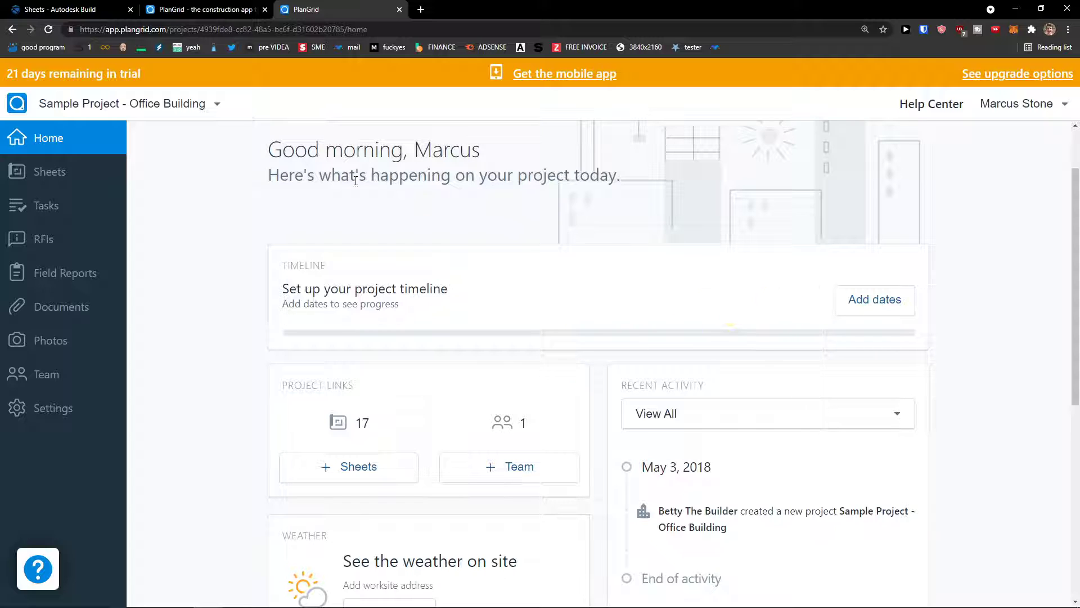
Step: Open the Sheets list and bring up the sheet filter panel
{"action": "left_click", "coordinate": [66, 179]}
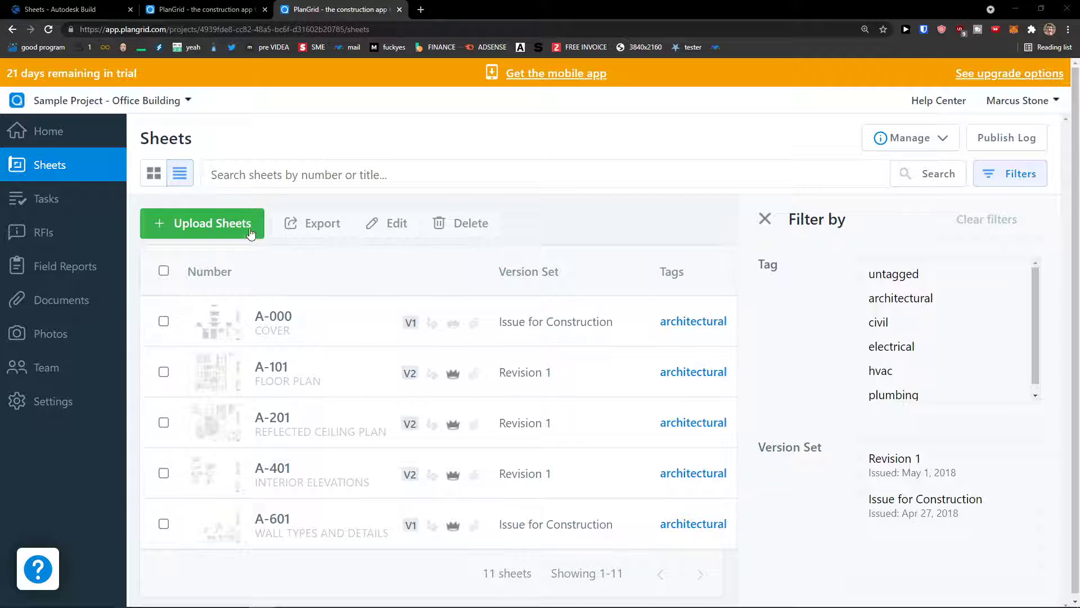
{"action": "scroll", "coordinate": [494, 323], "scroll_direction": "down", "scroll_amount": 1}
{"action": "scroll", "coordinate": [325, 365], "scroll_direction": "up", "scroll_amount": 1}
{"action": "scroll", "coordinate": [349, 352], "scroll_direction": "down", "scroll_amount": 2}
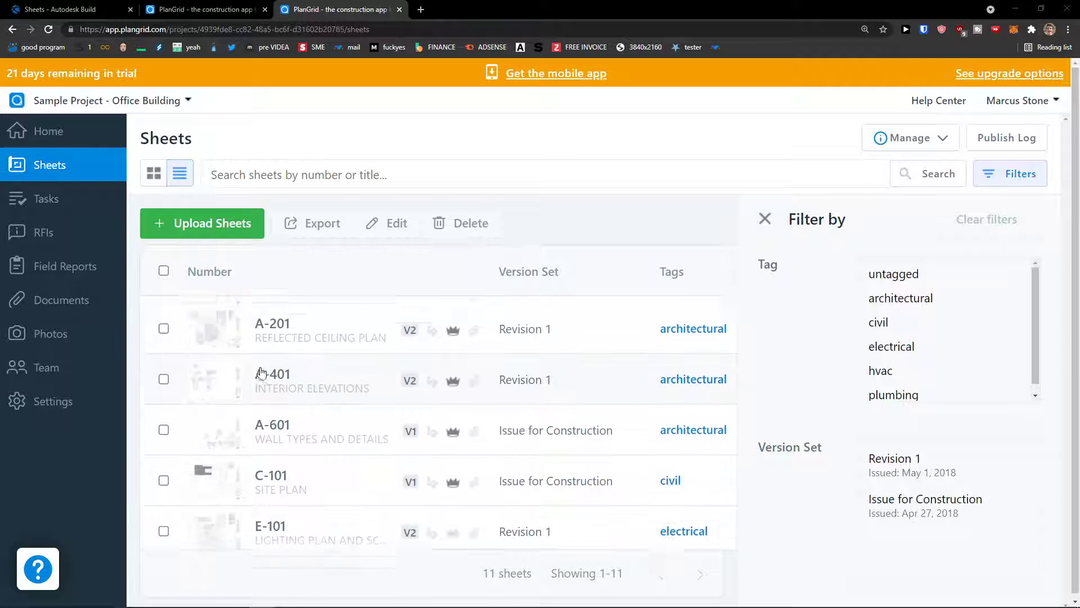
{"action": "scroll", "coordinate": [286, 380], "scroll_direction": "up", "scroll_amount": 2}
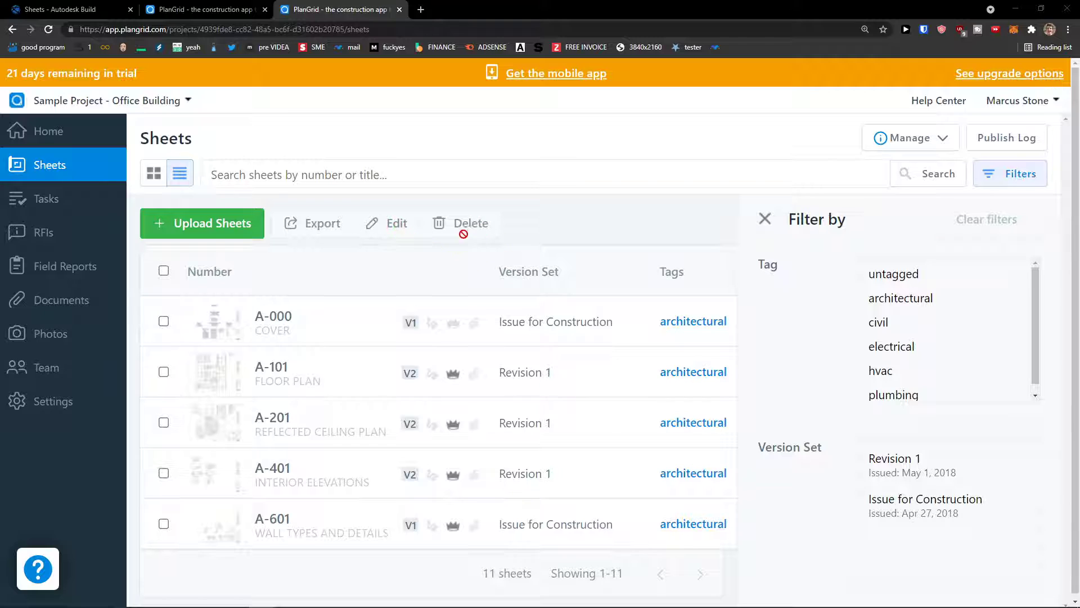
{"action": "scroll", "coordinate": [924, 295], "scroll_direction": "down", "scroll_amount": 1}
{"action": "scroll", "coordinate": [924, 295], "scroll_direction": "up", "scroll_amount": 1}
{"action": "left_click", "coordinate": [763, 225]}
{"action": "left_click", "coordinate": [1021, 174]}
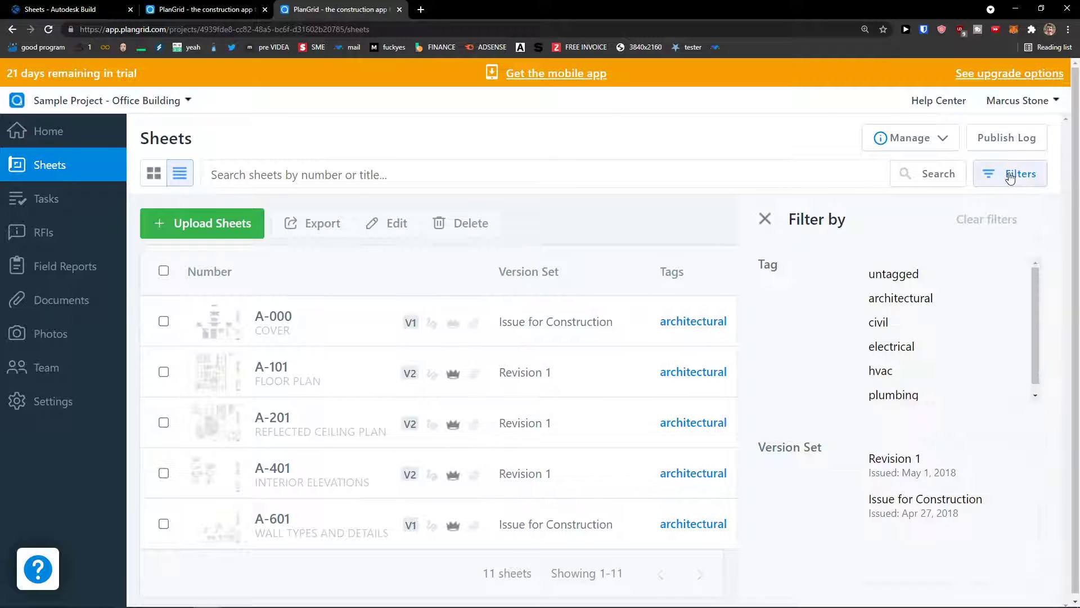
{"action": "left_click", "coordinate": [1007, 184]}
{"action": "left_click", "coordinate": [1007, 185]}
{"action": "scroll", "coordinate": [937, 315], "scroll_direction": "down", "scroll_amount": 1}
{"action": "scroll", "coordinate": [931, 327], "scroll_direction": "up", "scroll_amount": 1}
Step: Try the architectural, untagged and civil tag filters, then clear all filters and close the panel
{"action": "left_click_drag", "start_coordinate": [907, 274], "coordinate": [910, 298]}
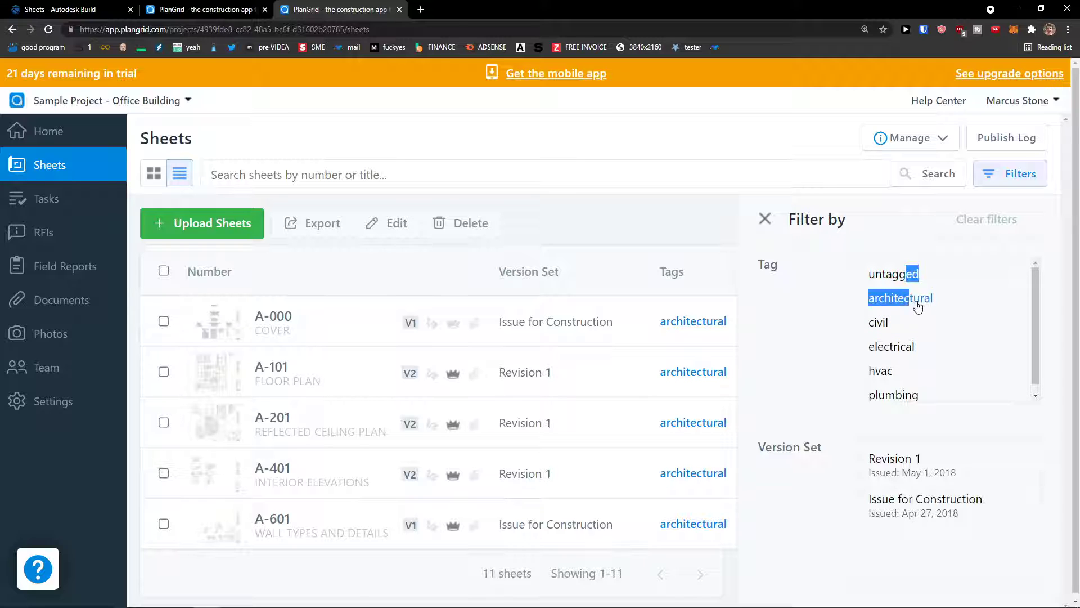
{"action": "left_click", "coordinate": [912, 303]}
{"action": "left_click", "coordinate": [921, 281]}
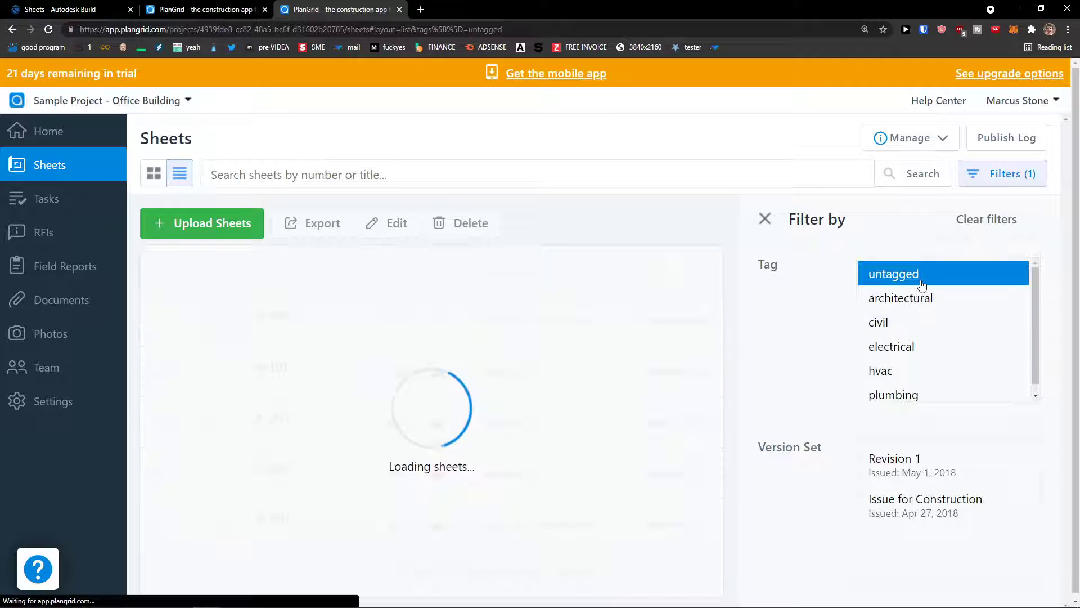
{"action": "left_click", "coordinate": [912, 300]}
{"action": "left_click", "coordinate": [907, 322]}
{"action": "scroll", "coordinate": [923, 388], "scroll_direction": "down", "scroll_amount": 1}
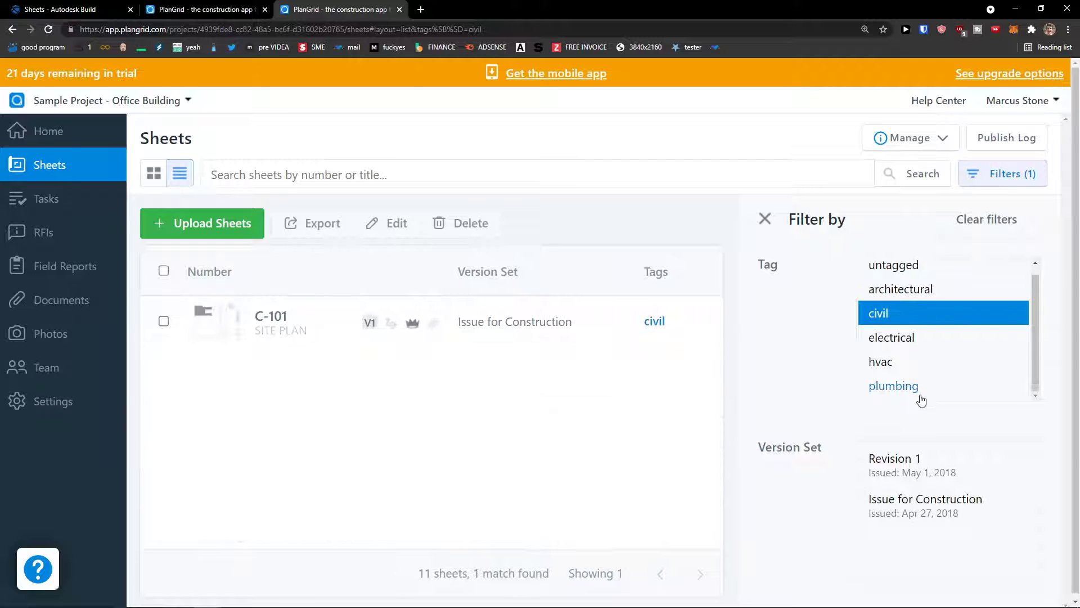
{"action": "left_click", "coordinate": [986, 220]}
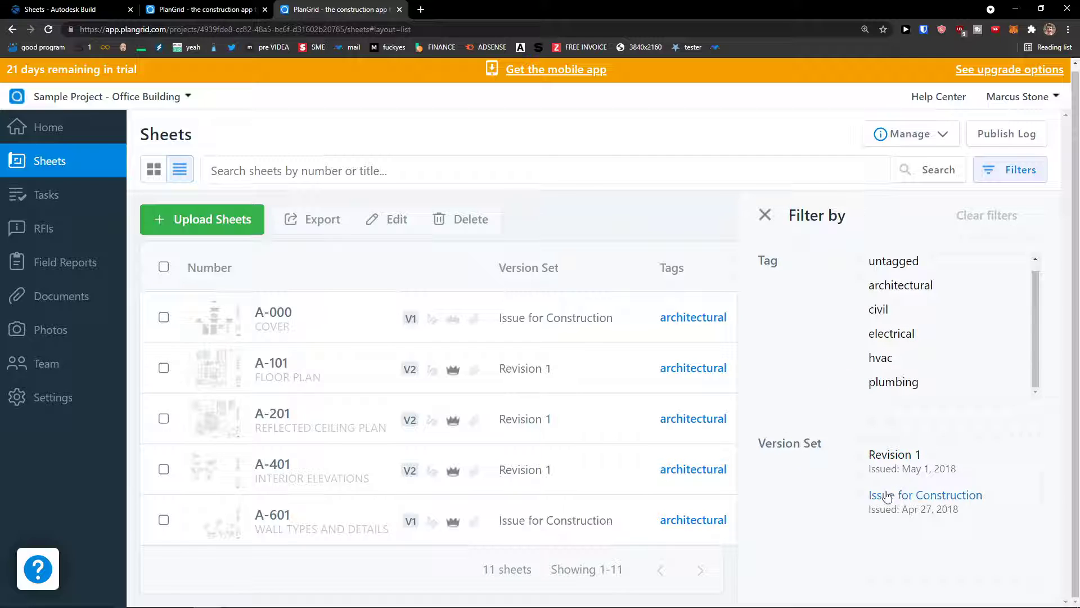
{"action": "left_click", "coordinate": [764, 215]}
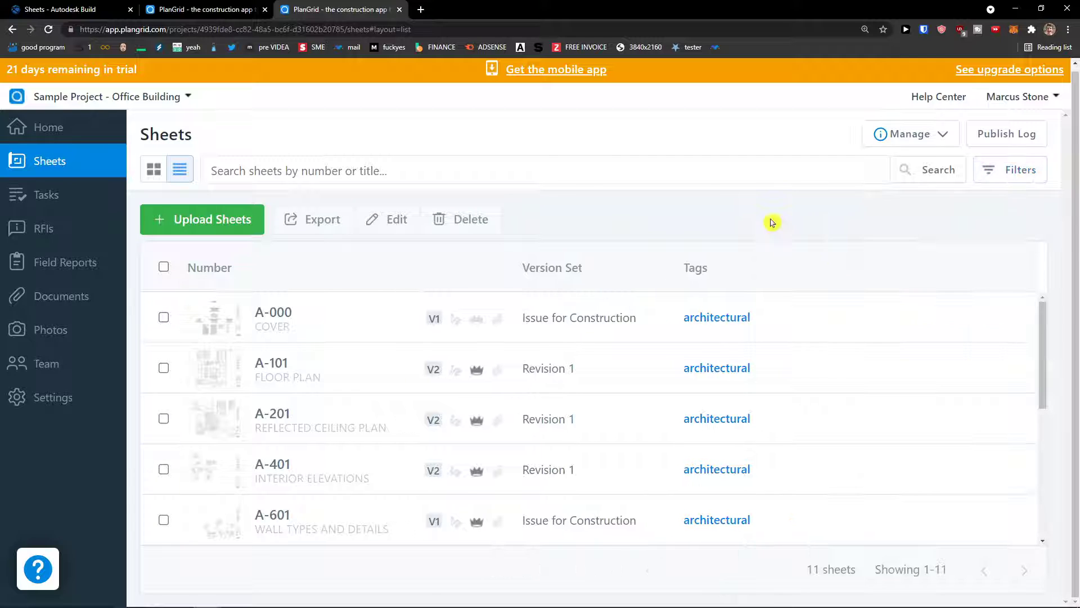
Step: Export sheet A-000 through a shareable link and download it as a PDF
{"action": "scroll", "coordinate": [875, 366], "scroll_direction": "down", "scroll_amount": 4}
{"action": "scroll", "coordinate": [506, 343], "scroll_direction": "up", "scroll_amount": 4}
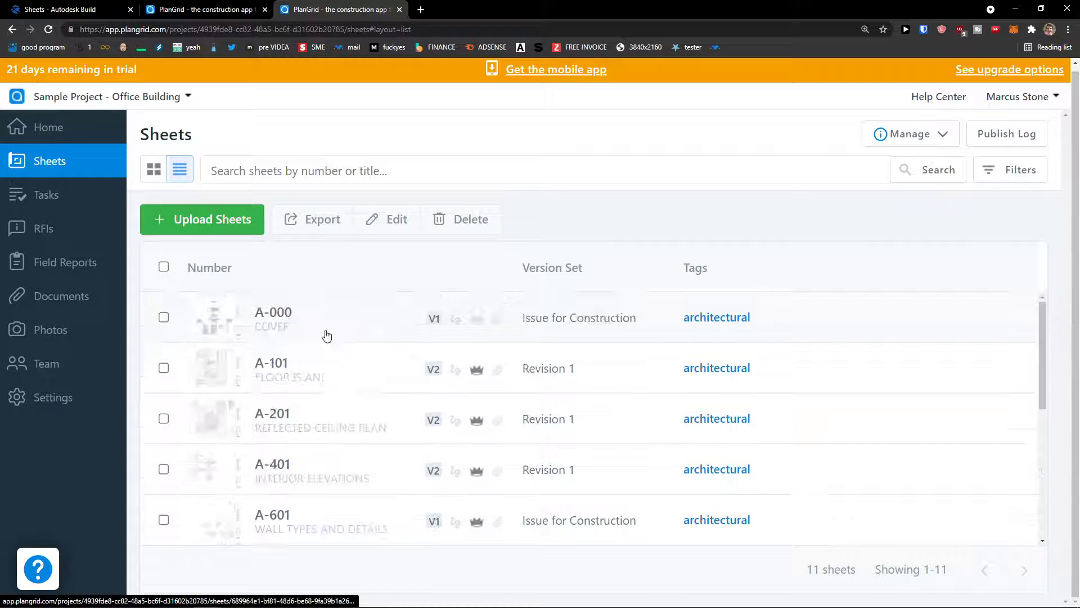
{"action": "left_click", "coordinate": [164, 317]}
{"action": "left_click", "coordinate": [309, 228]}
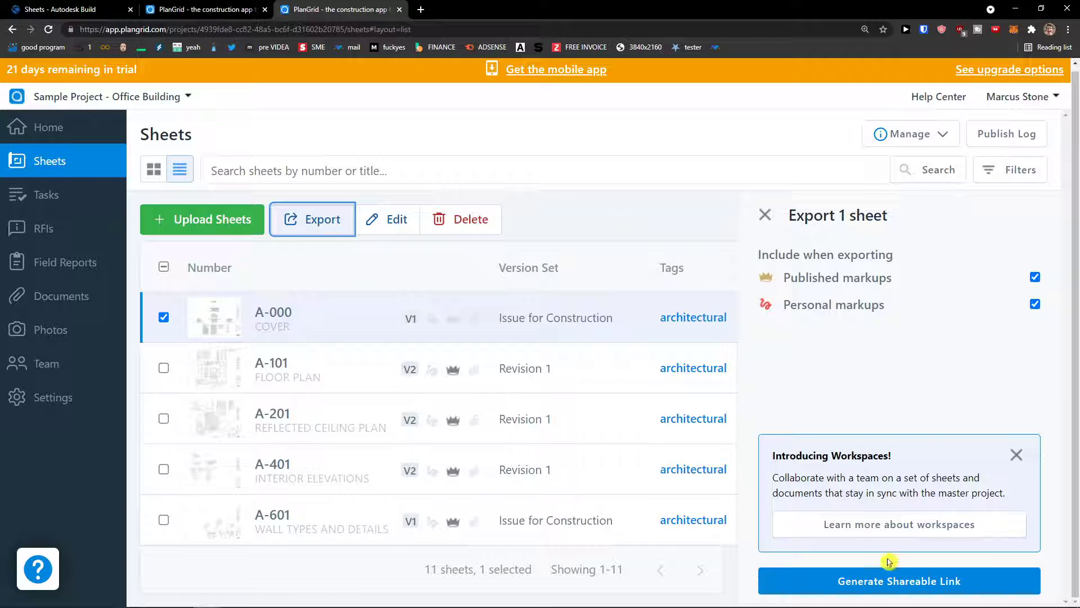
{"action": "left_click", "coordinate": [889, 583]}
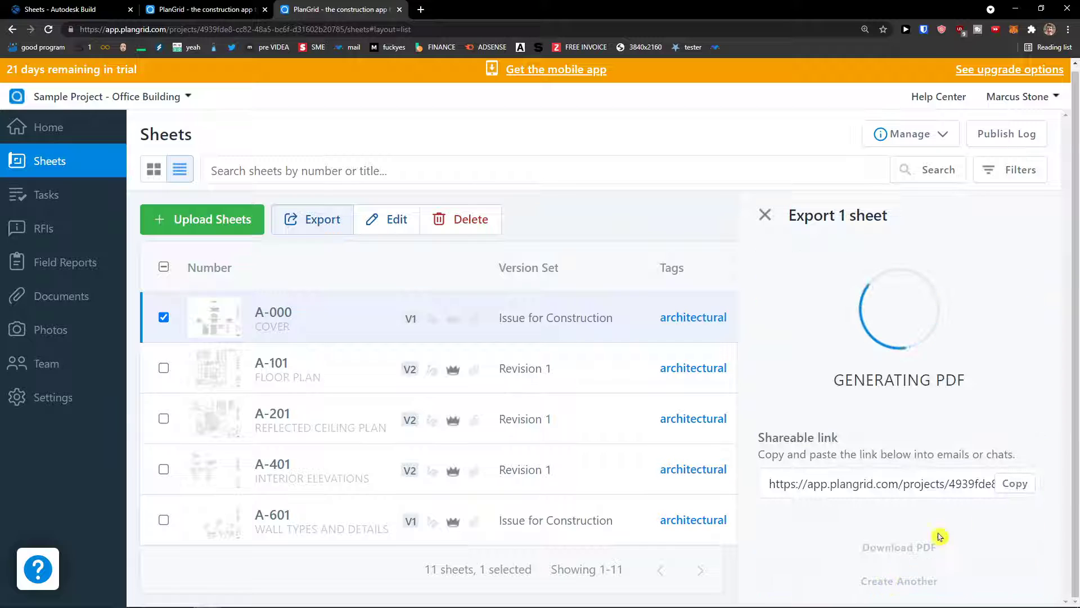
{"action": "scroll", "coordinate": [955, 516], "scroll_direction": "down", "scroll_amount": 1}
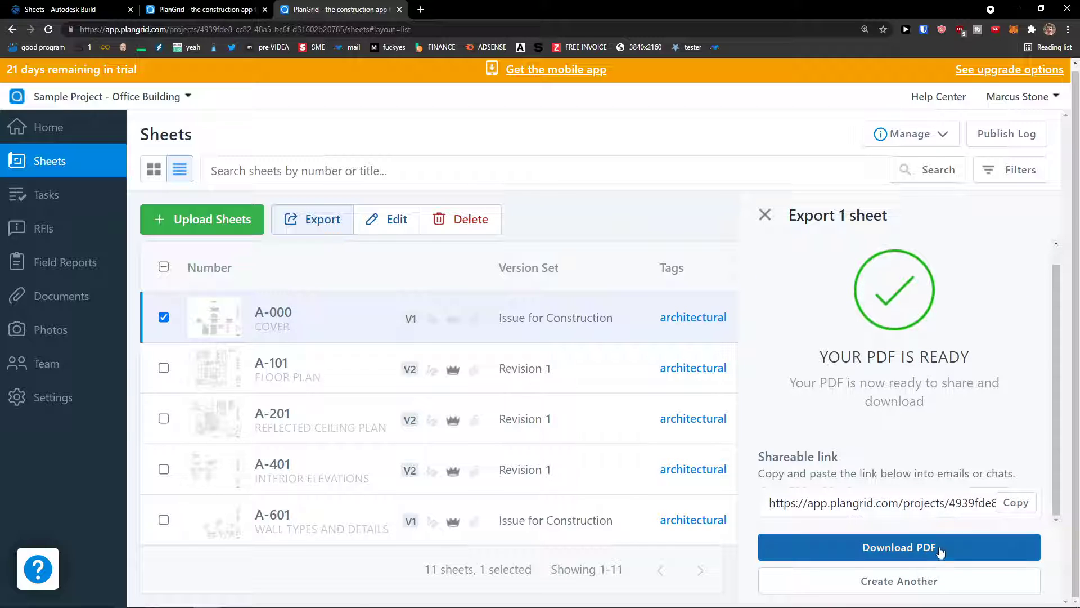
{"action": "left_click", "coordinate": [896, 548]}
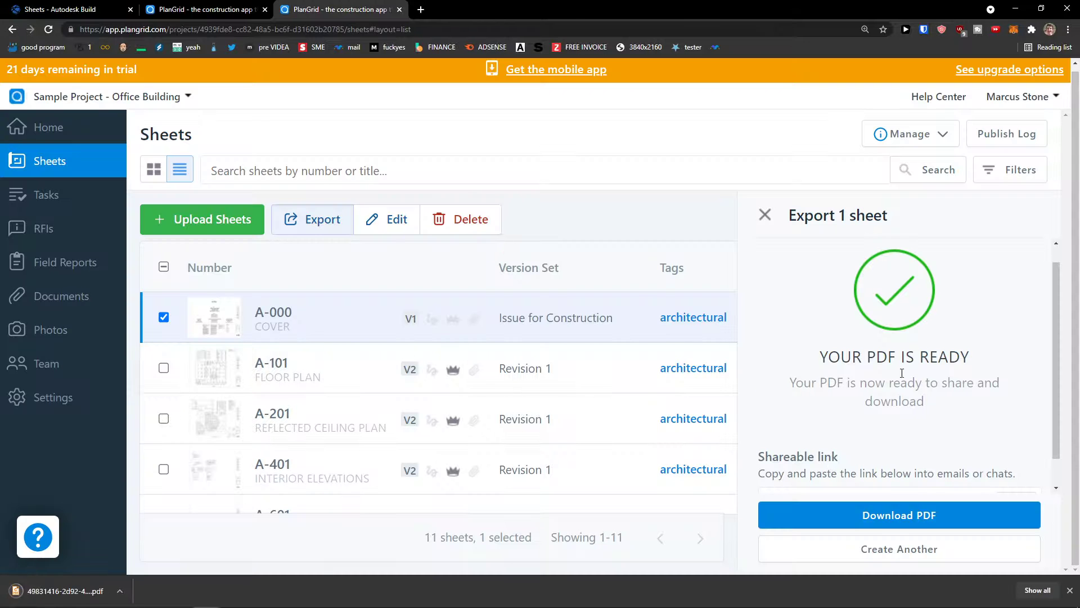
{"action": "left_click", "coordinate": [765, 215]}
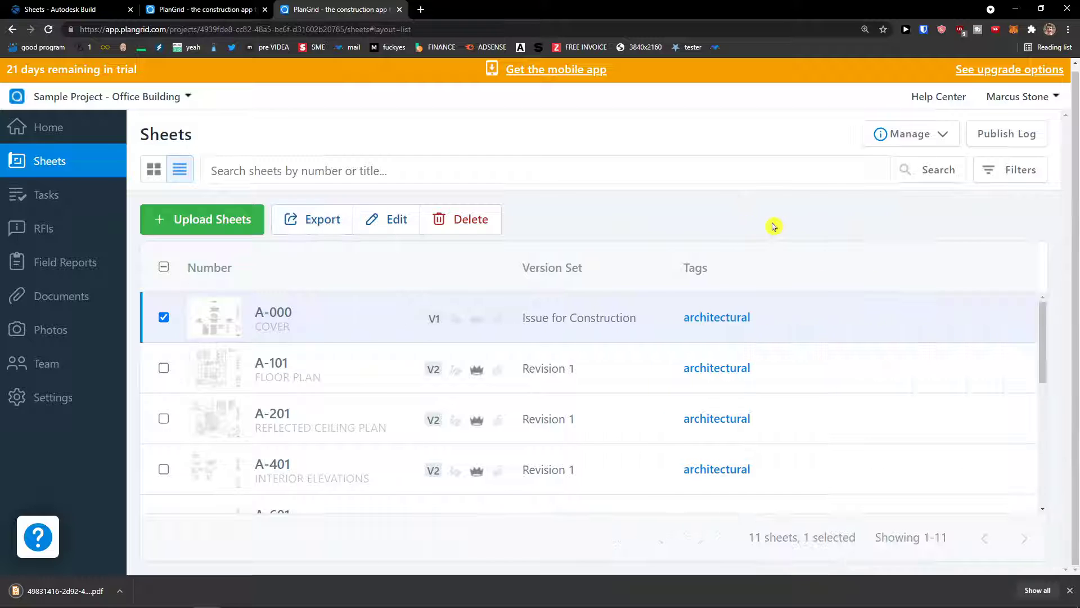
{"action": "left_click", "coordinate": [214, 222]}
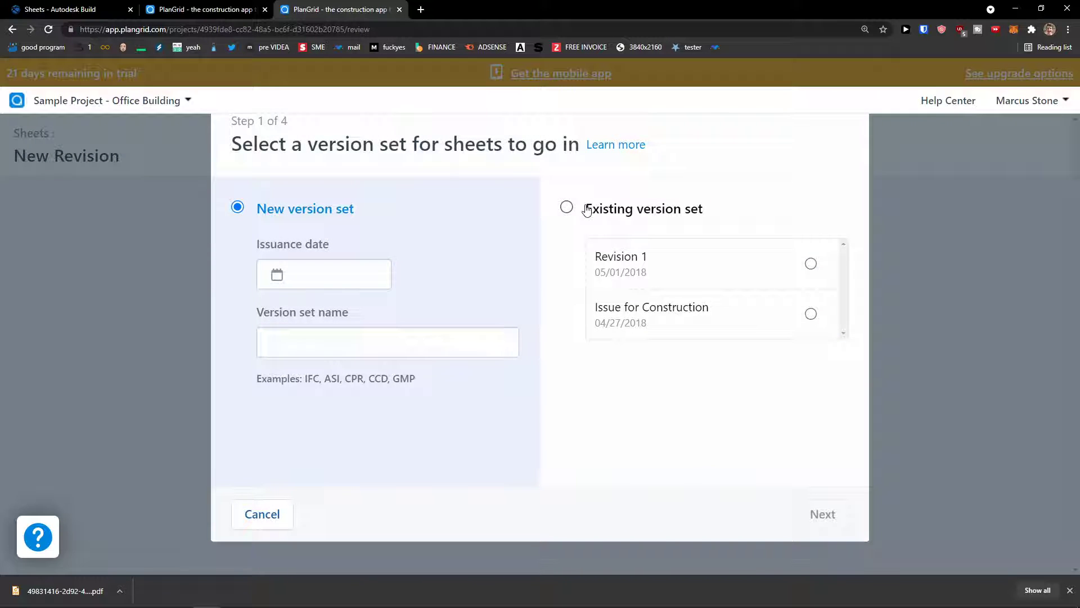
Step: Create a new version set named 'New Version' issued 8/13/2021 and continue to uploading
{"action": "left_click", "coordinate": [587, 210]}
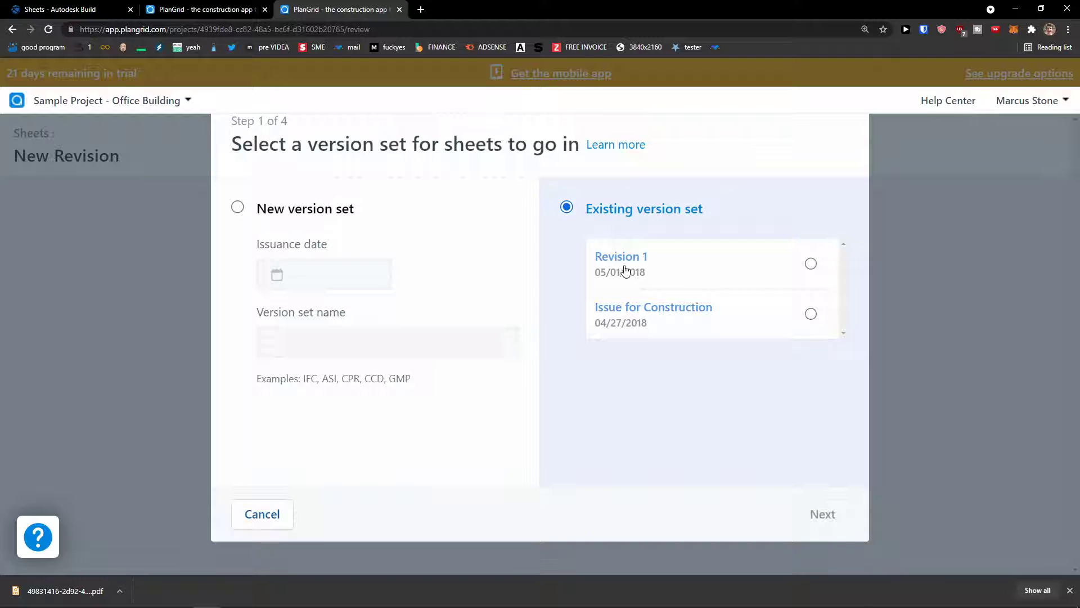
{"action": "left_click", "coordinate": [296, 214]}
{"action": "left_click", "coordinate": [336, 277]}
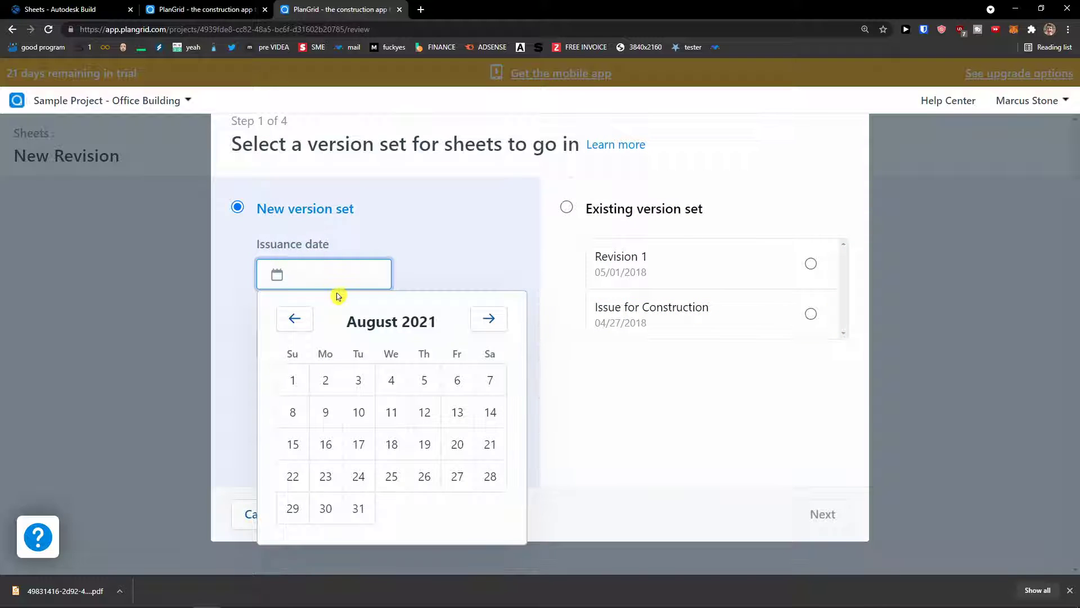
{"action": "left_click", "coordinate": [453, 418]}
{"action": "left_click", "coordinate": [318, 350]}
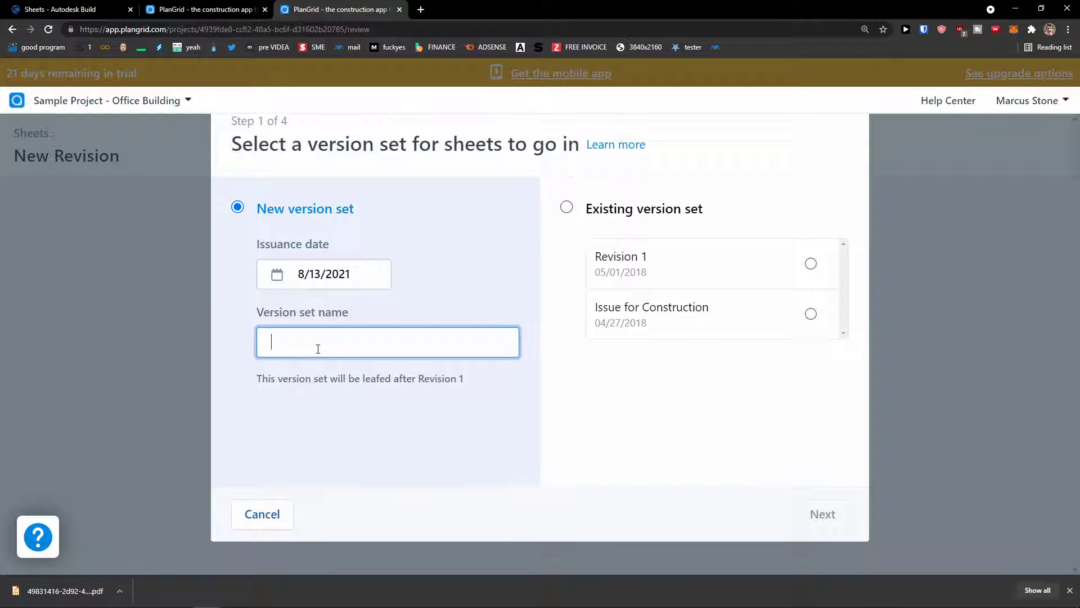
{"action": "type", "text": "New Version"}
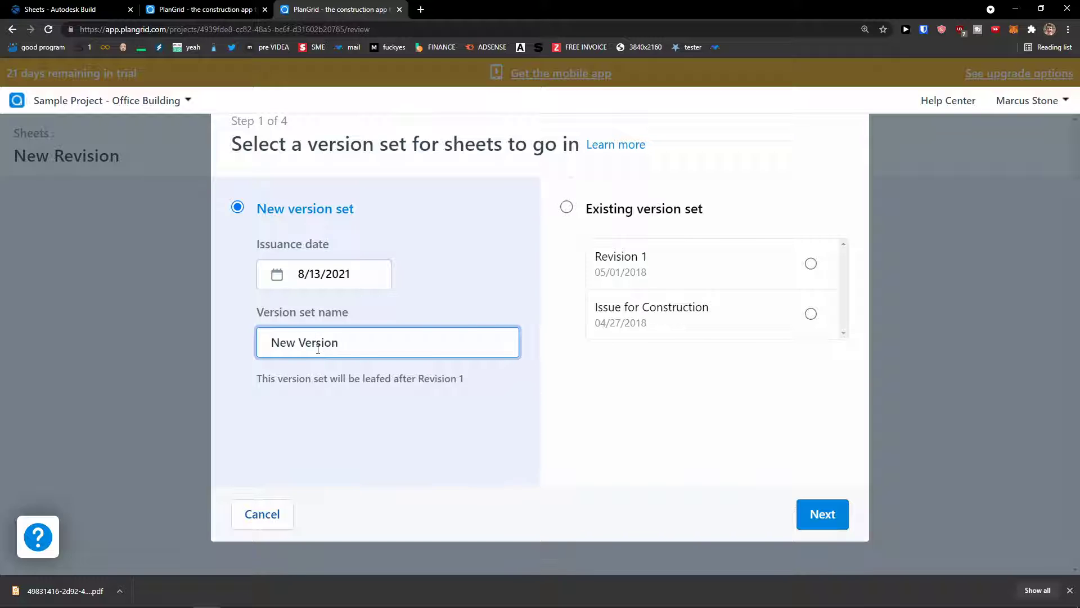
{"action": "left_click", "coordinate": [831, 524]}
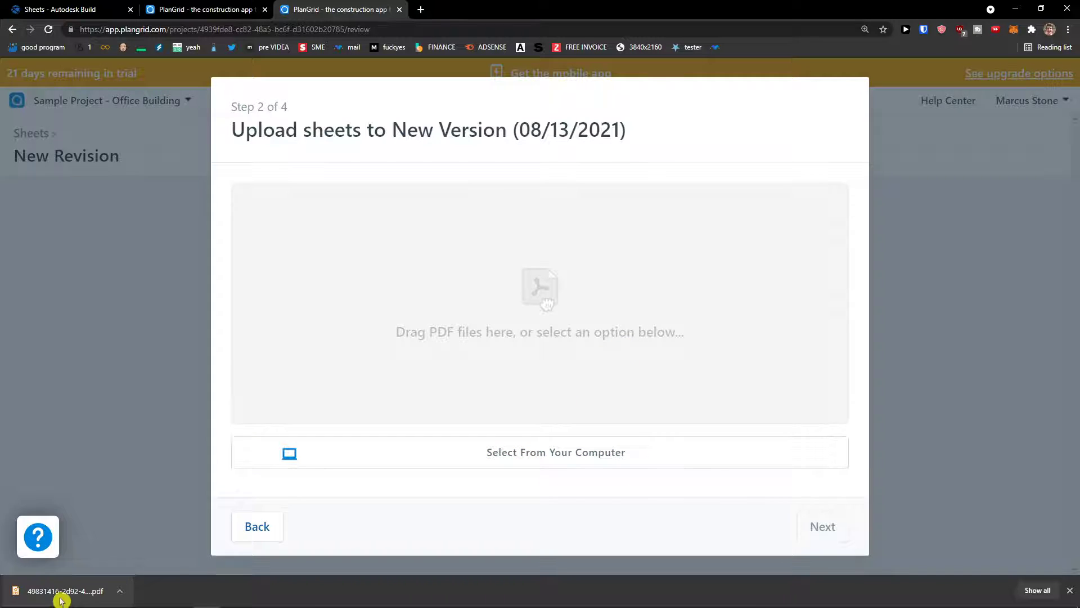
Step: Upload the downloaded A-000 PDF into the version set and proceed to sheet number review
{"action": "left_click_drag", "start_coordinate": [61, 592], "coordinate": [538, 338]}
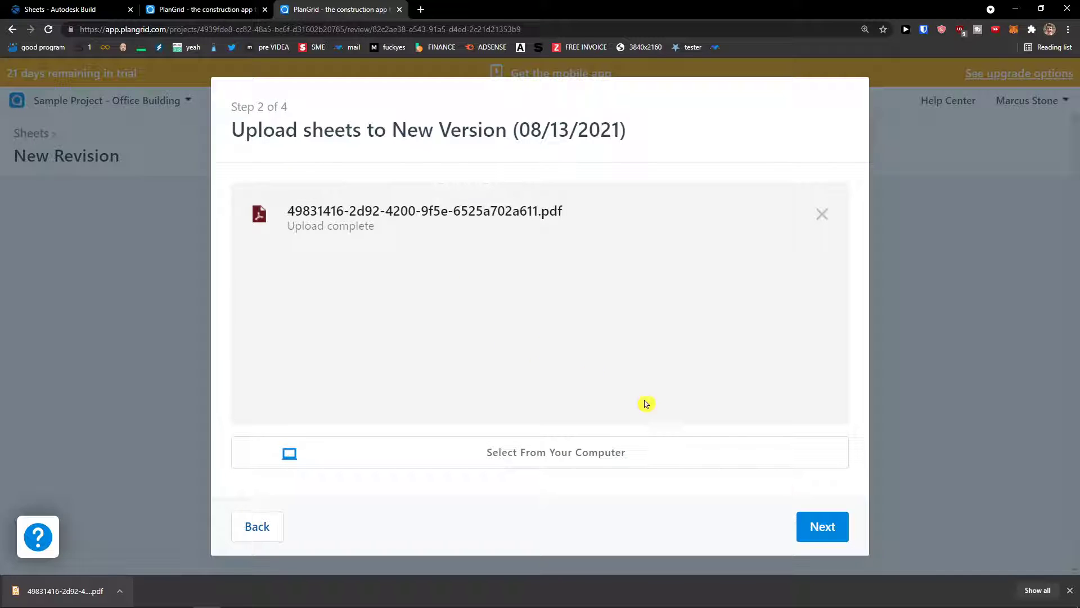
{"action": "left_click", "coordinate": [823, 532]}
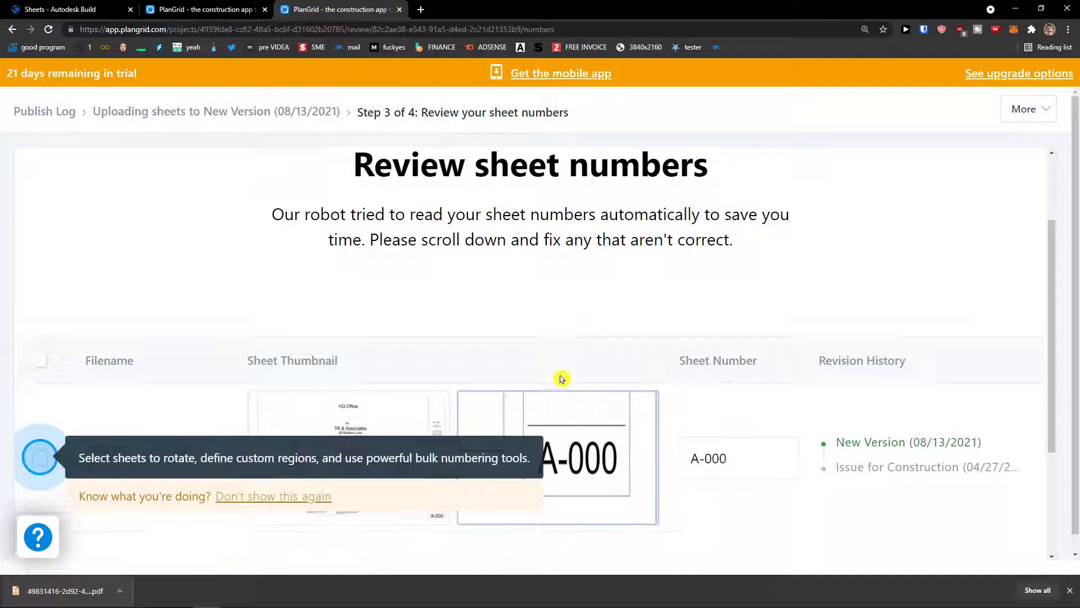
Step: Select the uploaded sheet and review its detected sheet number A-000
{"action": "scroll", "coordinate": [561, 378], "scroll_direction": "down", "scroll_amount": 3}
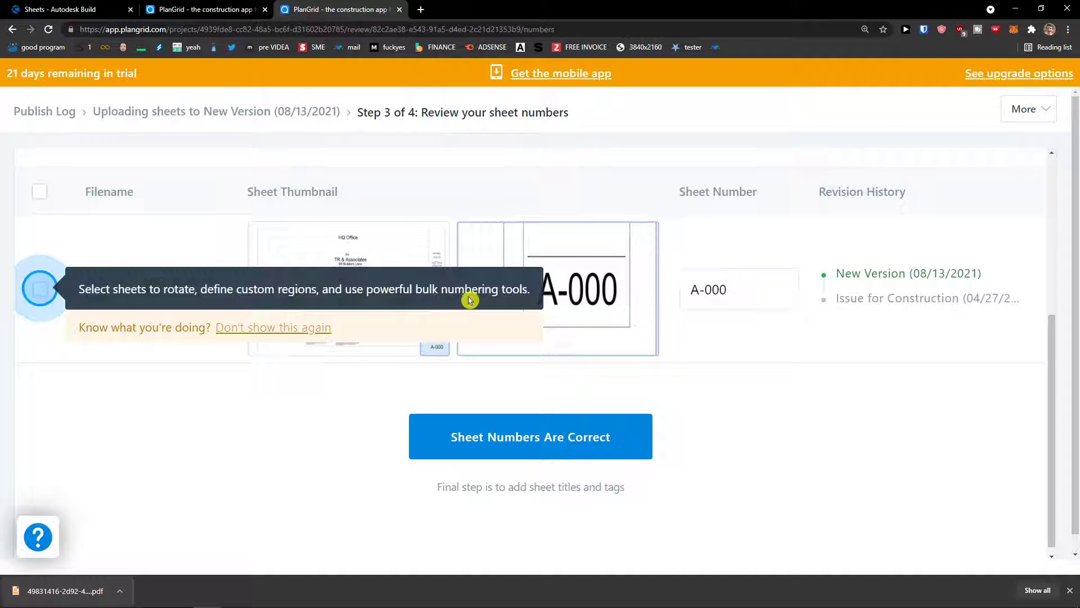
{"action": "left_click", "coordinate": [40, 293]}
{"action": "left_click", "coordinate": [41, 294]}
{"action": "left_click", "coordinate": [40, 294]}
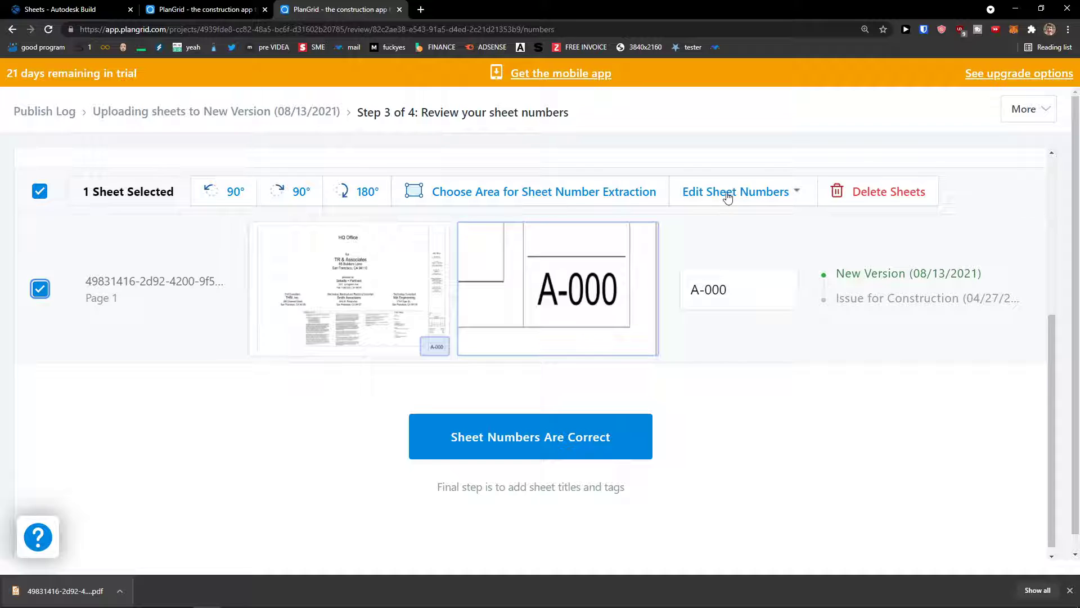
{"action": "left_click", "coordinate": [743, 286]}
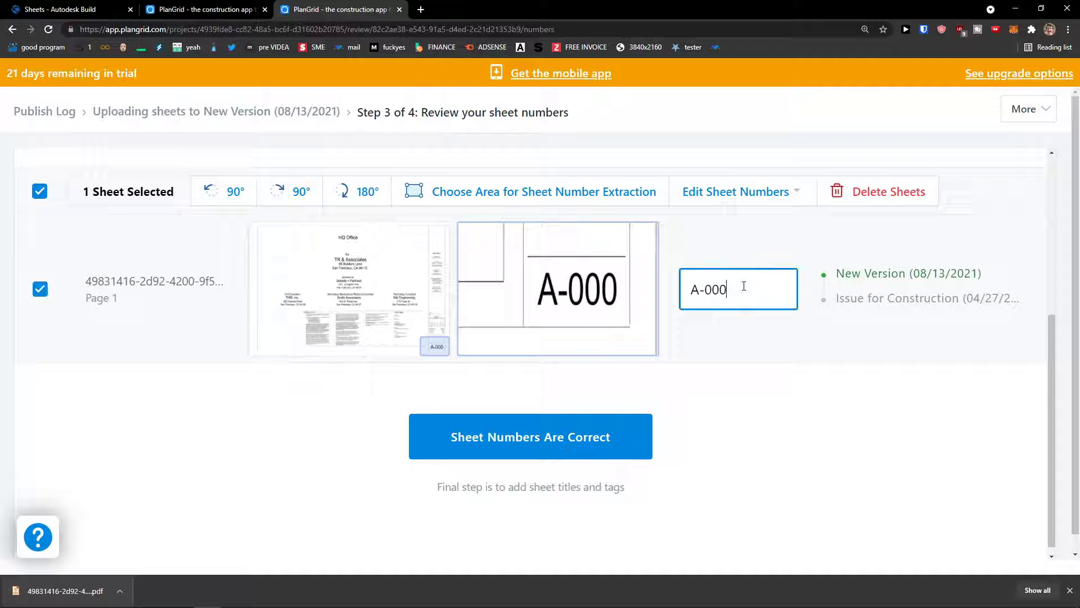
{"action": "left_click_drag", "start_coordinate": [705, 294], "coordinate": [681, 295]}
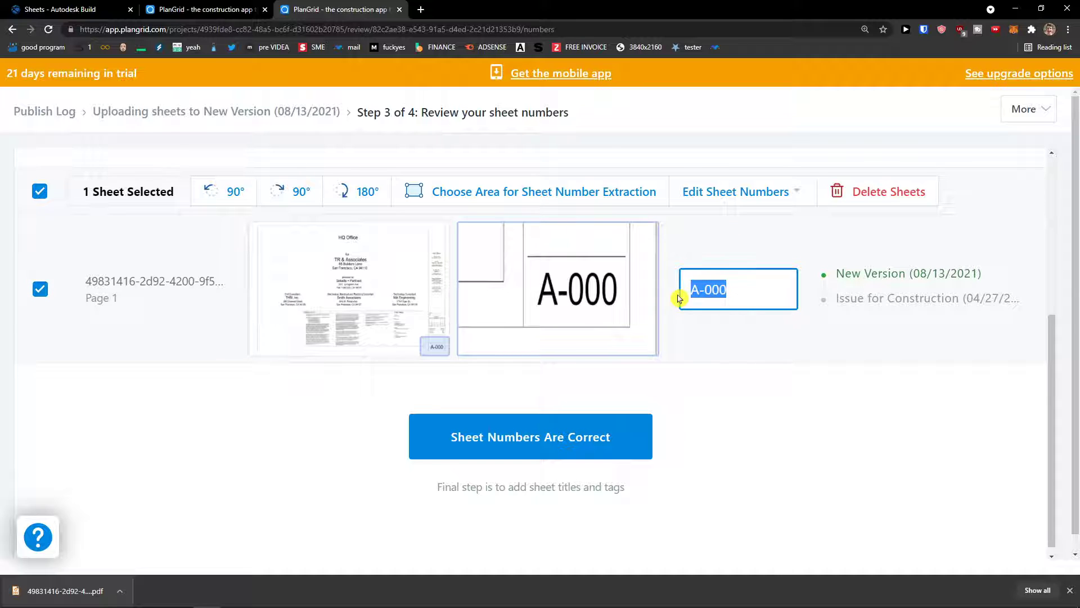
{"action": "scroll", "coordinate": [706, 305], "scroll_direction": "up", "scroll_amount": 2}
{"action": "scroll", "coordinate": [706, 305], "scroll_direction": "up", "scroll_amount": 2}
{"action": "scroll", "coordinate": [706, 305], "scroll_direction": "down", "scroll_amount": 4}
{"action": "scroll", "coordinate": [479, 282], "scroll_direction": "up", "scroll_amount": 1}
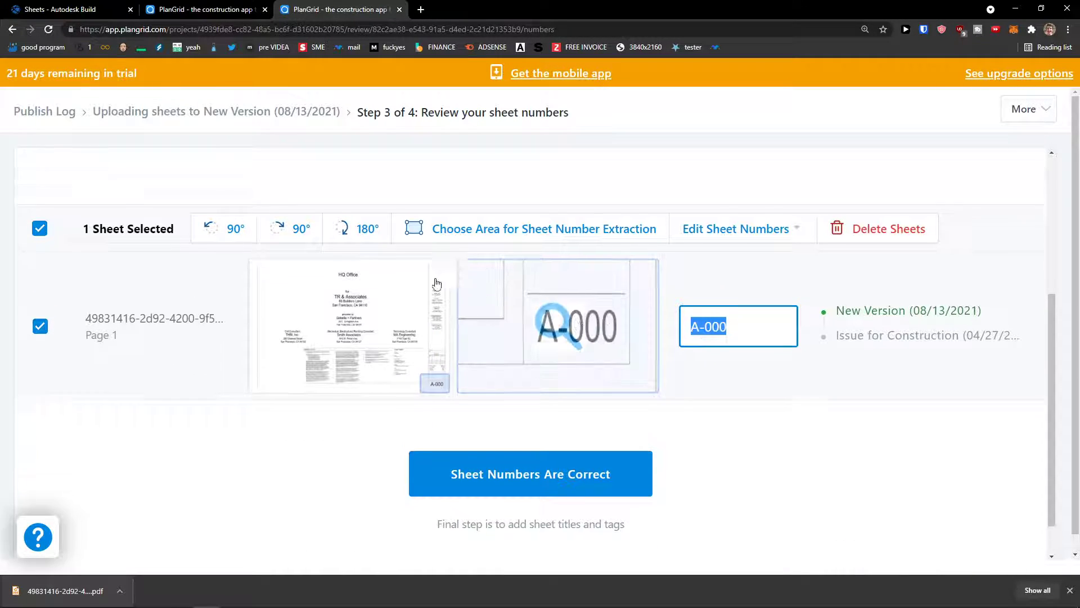
{"action": "left_click", "coordinate": [415, 346]}
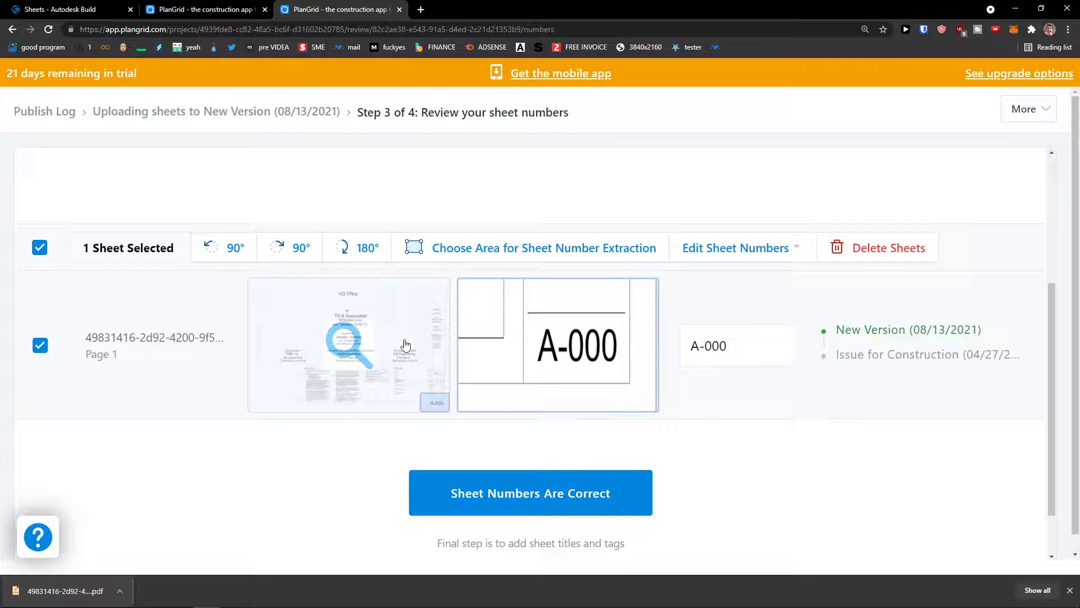
Step: Rotate the sheet preview 90° twice, then confirm the sheet numbers are correct
{"action": "left_click", "coordinate": [555, 342]}
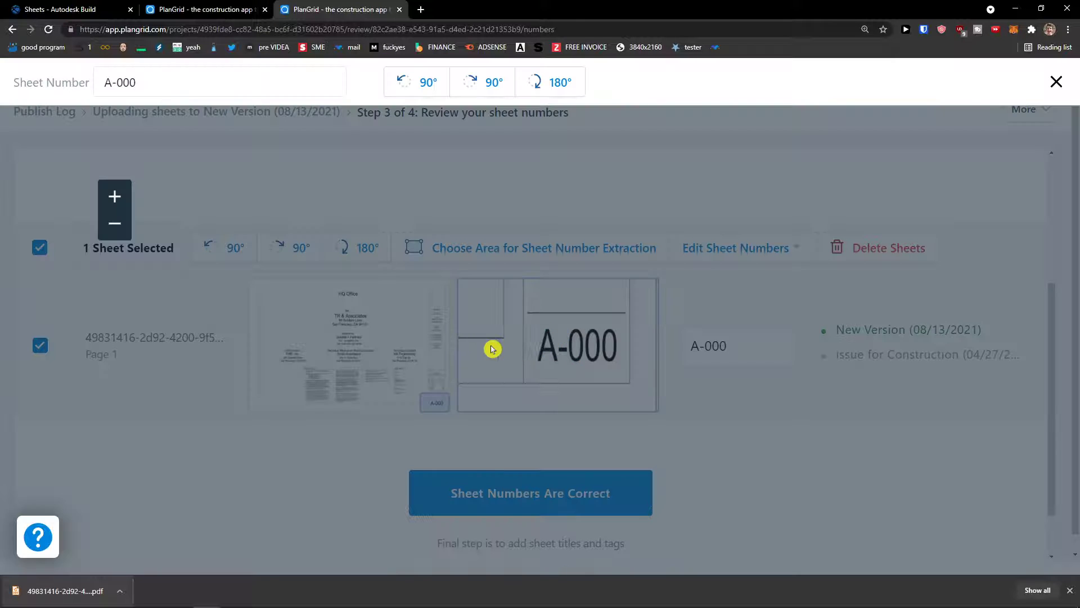
{"action": "scroll", "coordinate": [527, 350], "scroll_direction": "down", "scroll_amount": 4}
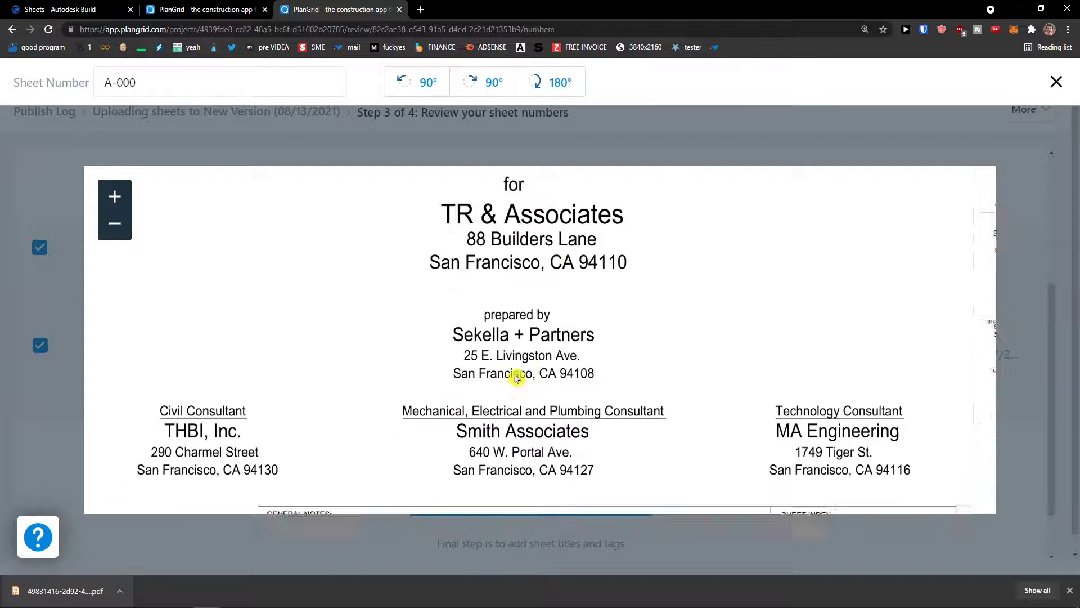
{"action": "left_click", "coordinate": [419, 80]}
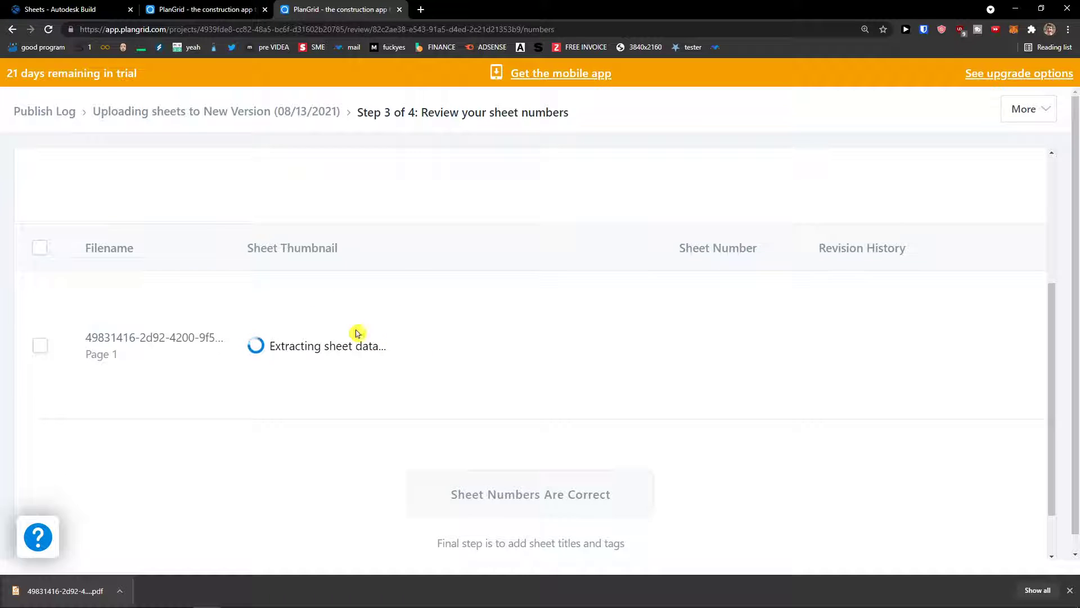
{"action": "scroll", "coordinate": [378, 332], "scroll_direction": "down", "scroll_amount": 2}
{"action": "scroll", "coordinate": [376, 333], "scroll_direction": "up", "scroll_amount": 3}
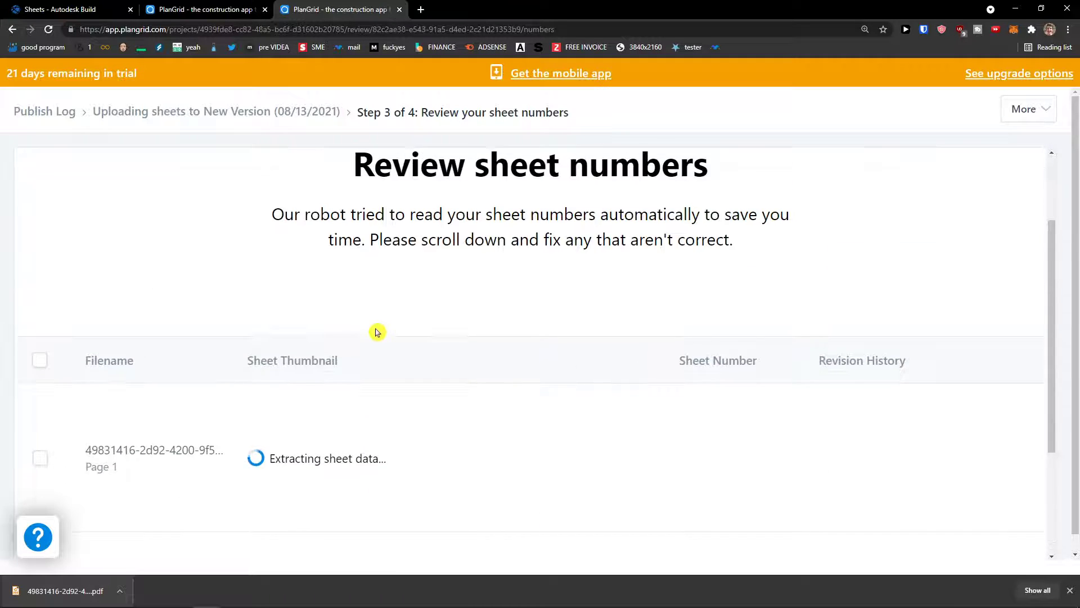
{"action": "scroll", "coordinate": [377, 332], "scroll_direction": "down", "scroll_amount": 3}
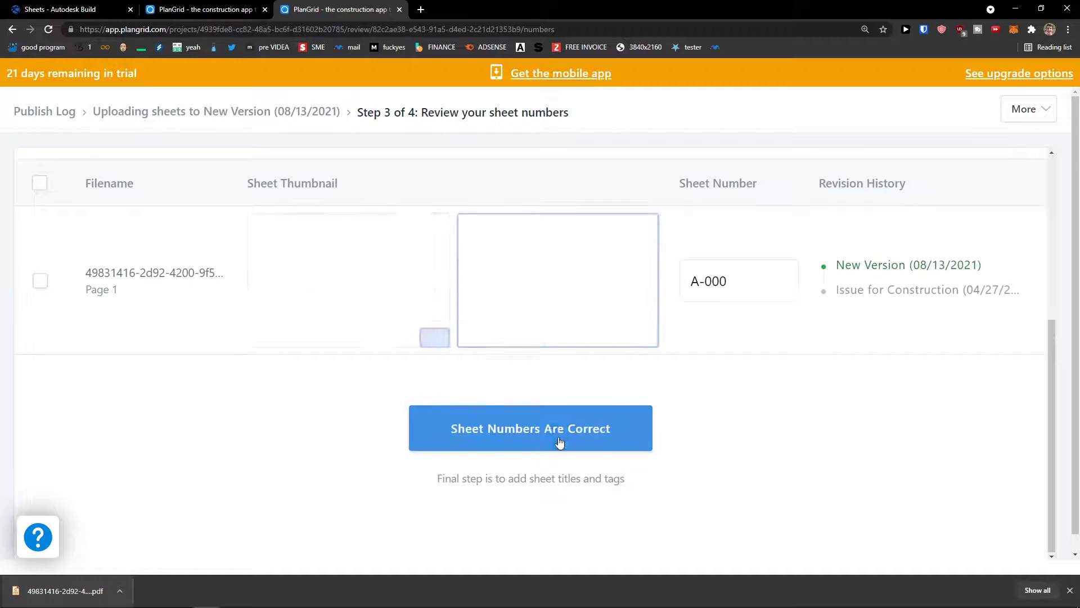
{"action": "scroll", "coordinate": [386, 265], "scroll_direction": "up", "scroll_amount": 3}
{"action": "scroll", "coordinate": [386, 266], "scroll_direction": "up", "scroll_amount": 1}
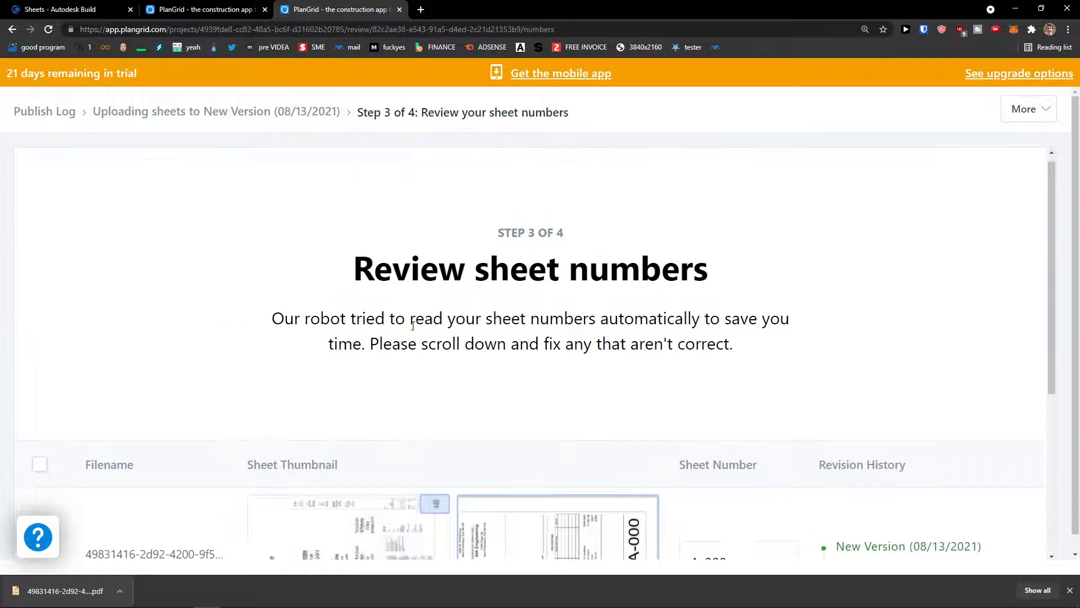
{"action": "scroll", "coordinate": [394, 273], "scroll_direction": "down", "scroll_amount": 4}
{"action": "left_click", "coordinate": [425, 286]}
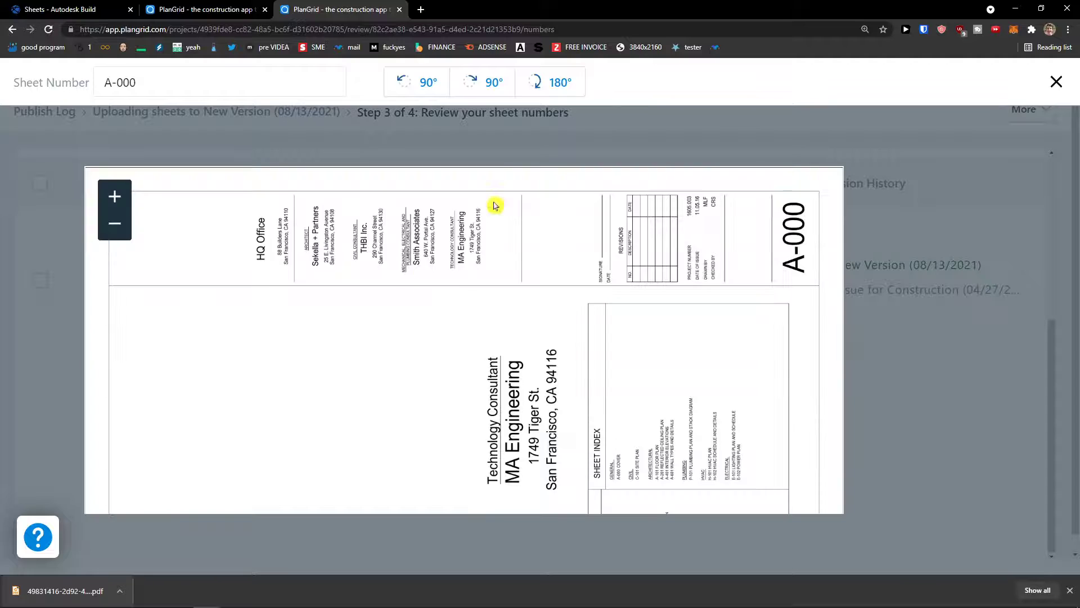
{"action": "left_click", "coordinate": [477, 85]}
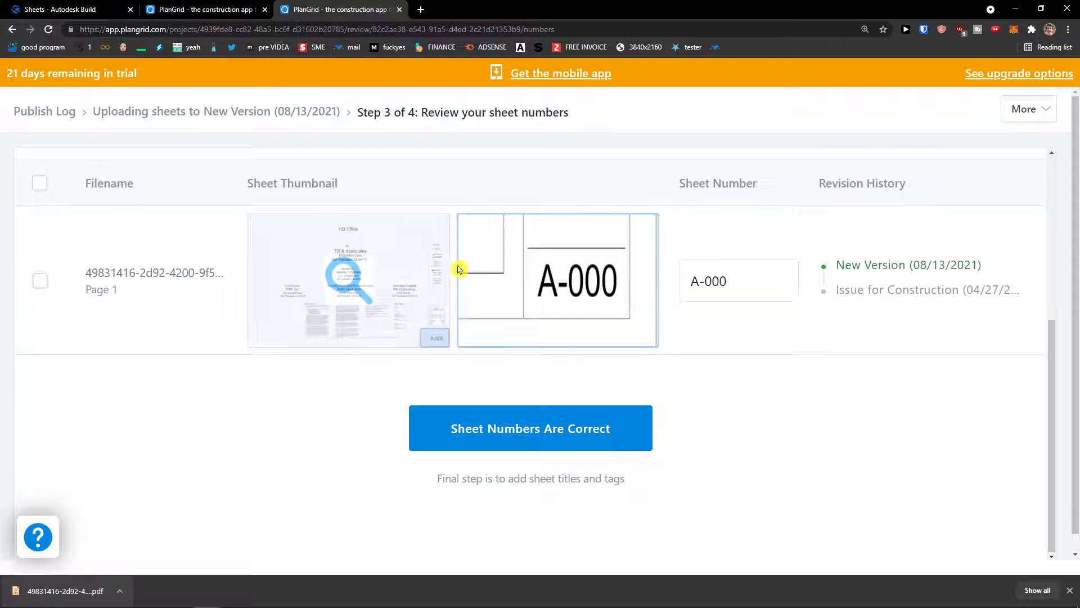
{"action": "left_click", "coordinate": [569, 443]}
{"action": "scroll", "coordinate": [793, 458], "scroll_direction": "down", "scroll_amount": 3}
Step: Change the sheet title from COVER to COVER1
{"action": "left_click", "coordinate": [621, 411]}
{"action": "scroll", "coordinate": [647, 409], "scroll_direction": "down", "scroll_amount": 1}
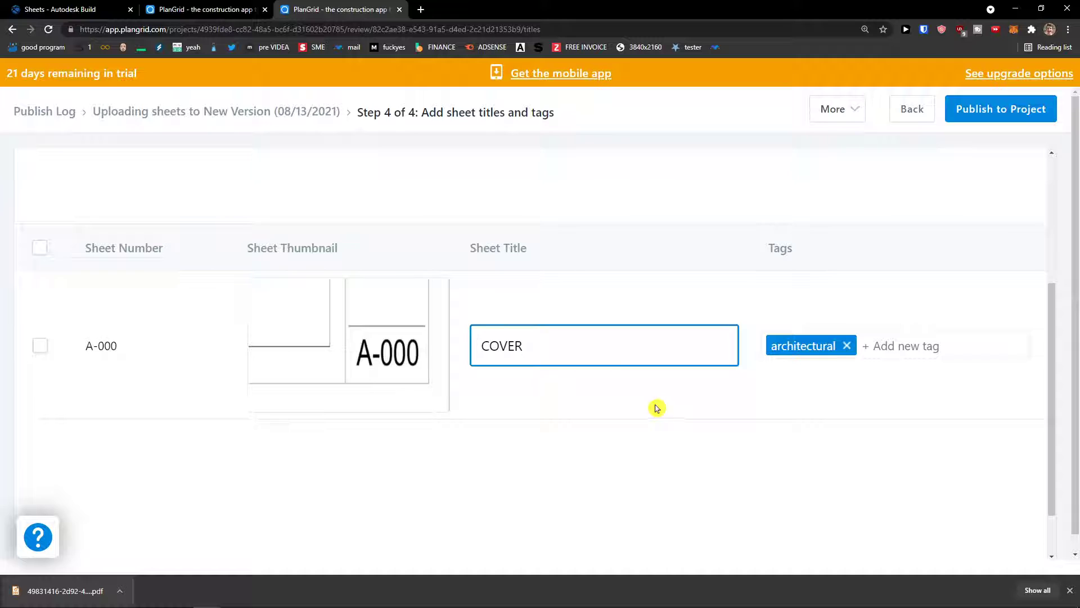
{"action": "left_click_drag", "start_coordinate": [582, 343], "coordinate": [428, 351]}
{"action": "left_click", "coordinate": [543, 347]}
Step: Tag the sheet 'audio visual' and a new 'architectx' tag, then publish it to the project
{"action": "left_click", "coordinate": [970, 353]}
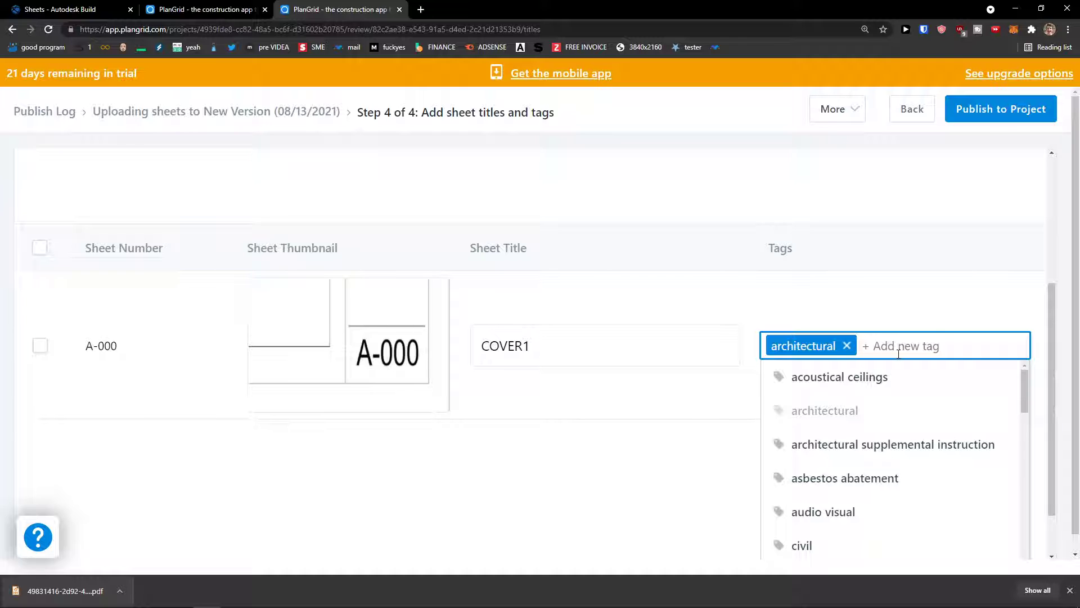
{"action": "type", "text": "audio"}
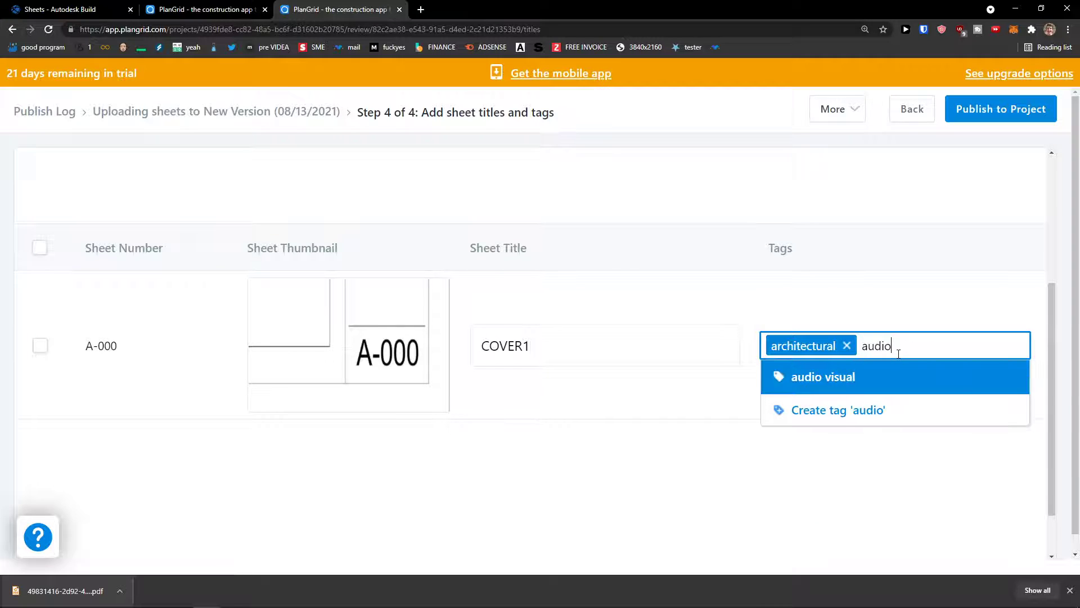
{"action": "type", "text": " visual"}
{"action": "left_click", "coordinate": [899, 361]}
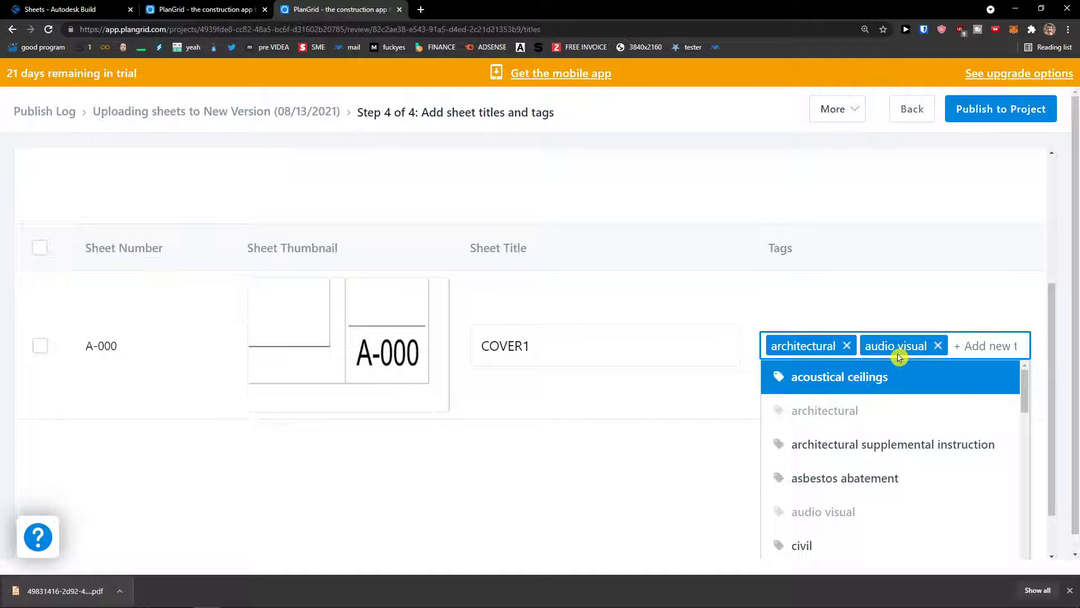
{"action": "type", "text": "archi"}
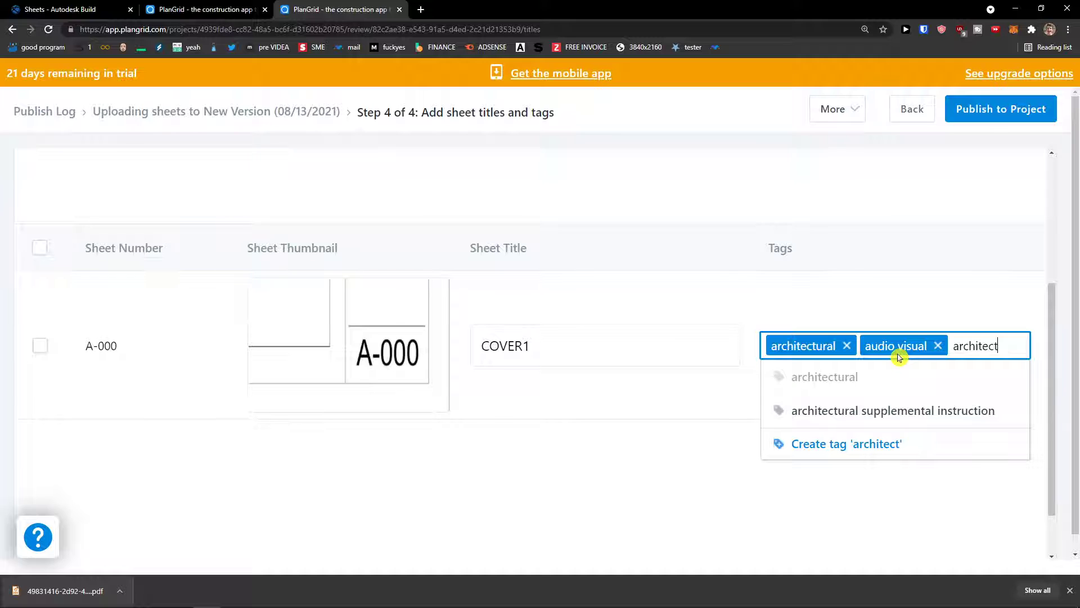
{"action": "type", "text": "tectx"}
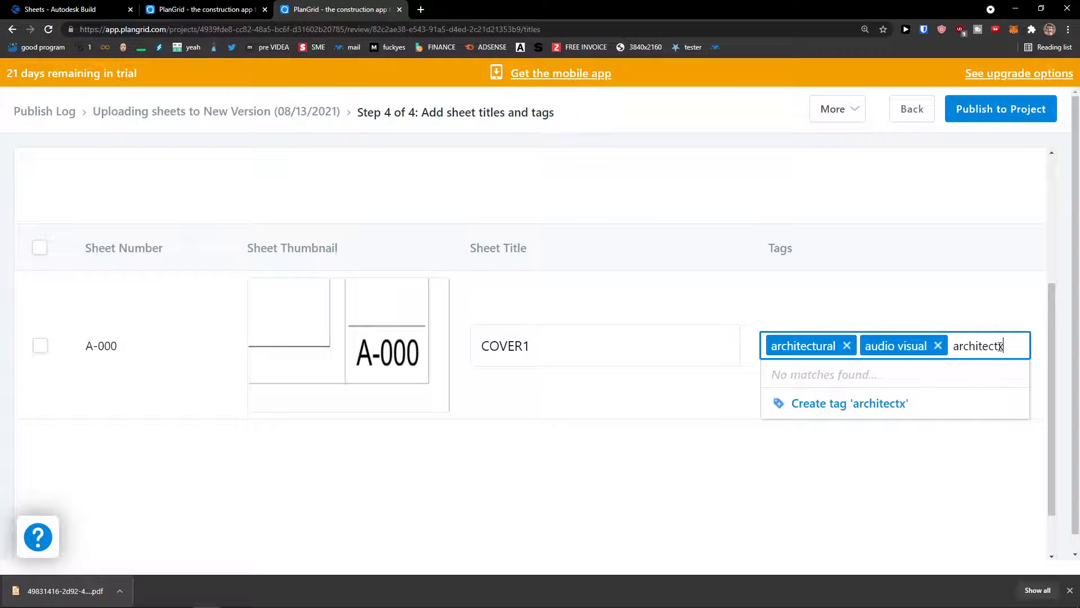
{"action": "left_click", "coordinate": [966, 410]}
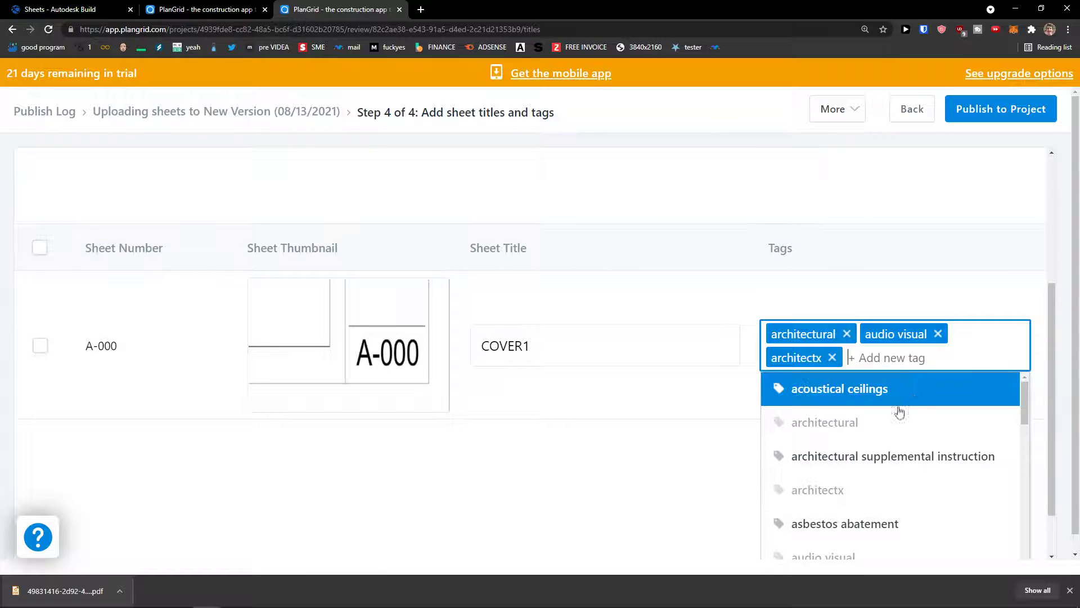
{"action": "scroll", "coordinate": [900, 410], "scroll_direction": "down", "scroll_amount": 1}
{"action": "scroll", "coordinate": [658, 417], "scroll_direction": "up", "scroll_amount": 1}
{"action": "scroll", "coordinate": [664, 417], "scroll_direction": "up", "scroll_amount": 2}
{"action": "scroll", "coordinate": [656, 413], "scroll_direction": "down", "scroll_amount": 3}
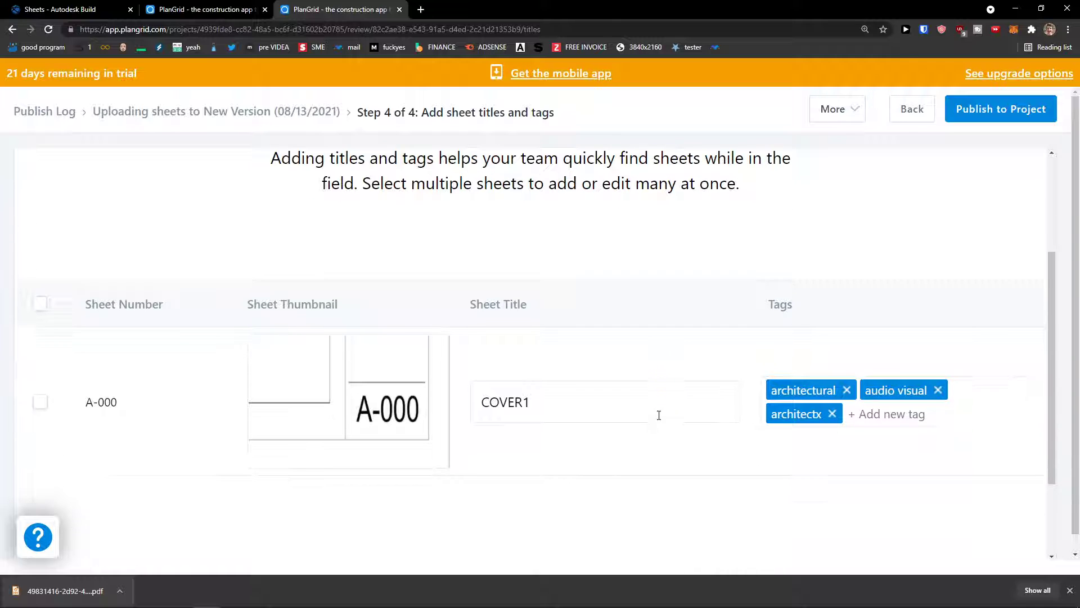
{"action": "left_click", "coordinate": [996, 110]}
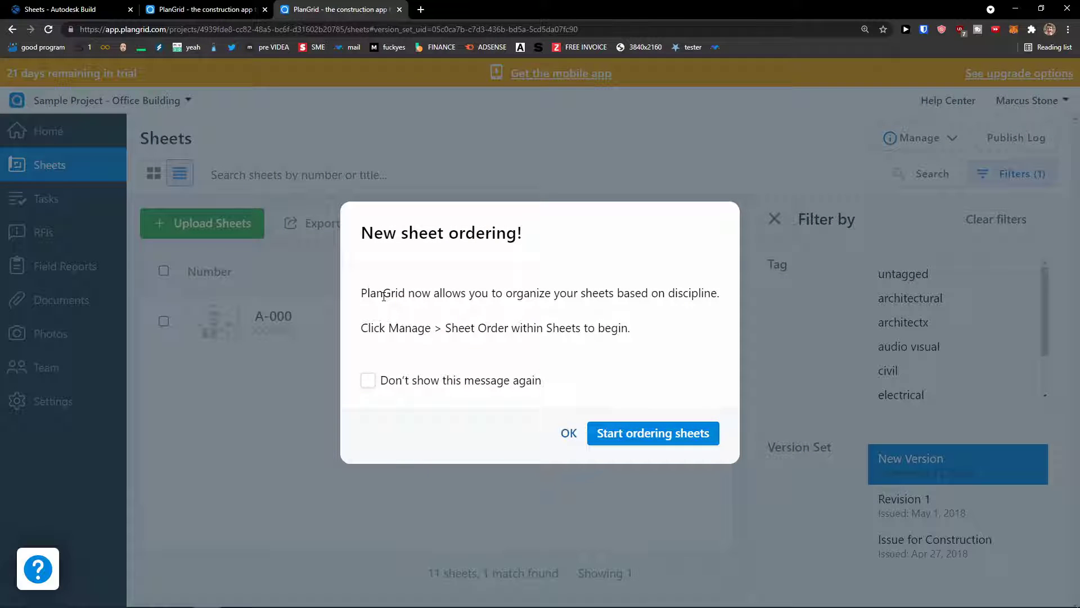
Step: Dismiss the new sheet ordering notice and filter the sheets to the Revision 1 version set
{"action": "left_click_drag", "start_coordinate": [384, 296], "coordinate": [646, 340]}
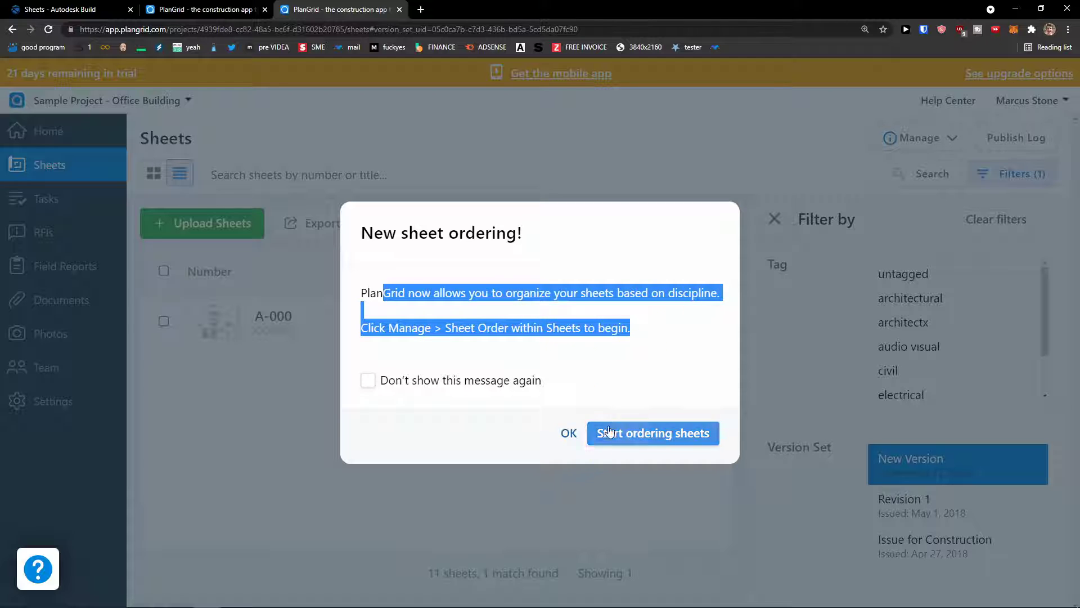
{"action": "left_click", "coordinate": [568, 434]}
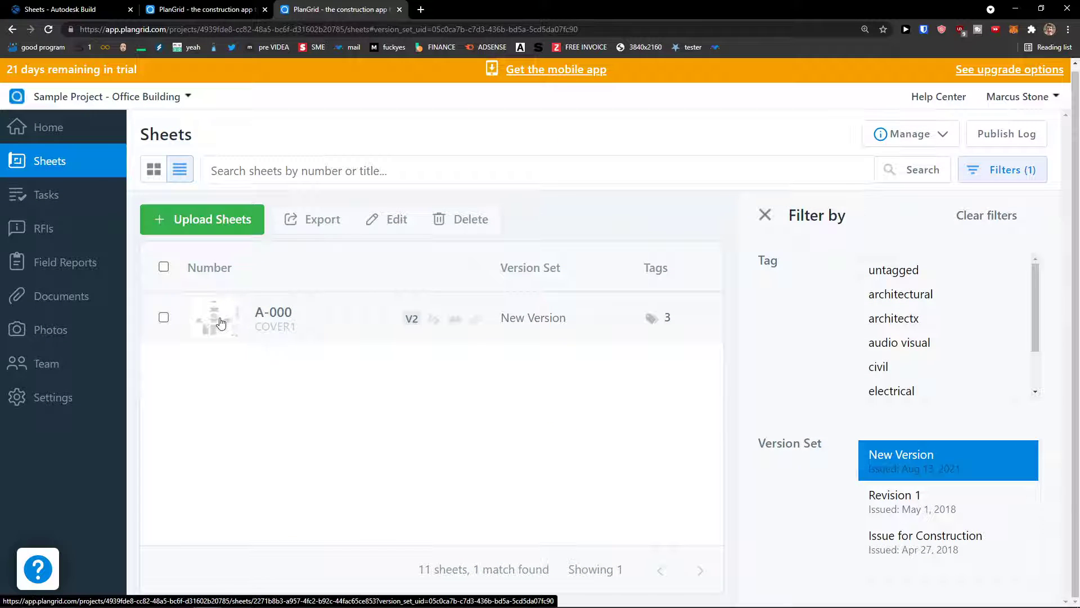
{"action": "scroll", "coordinate": [928, 337], "scroll_direction": "down", "scroll_amount": 2}
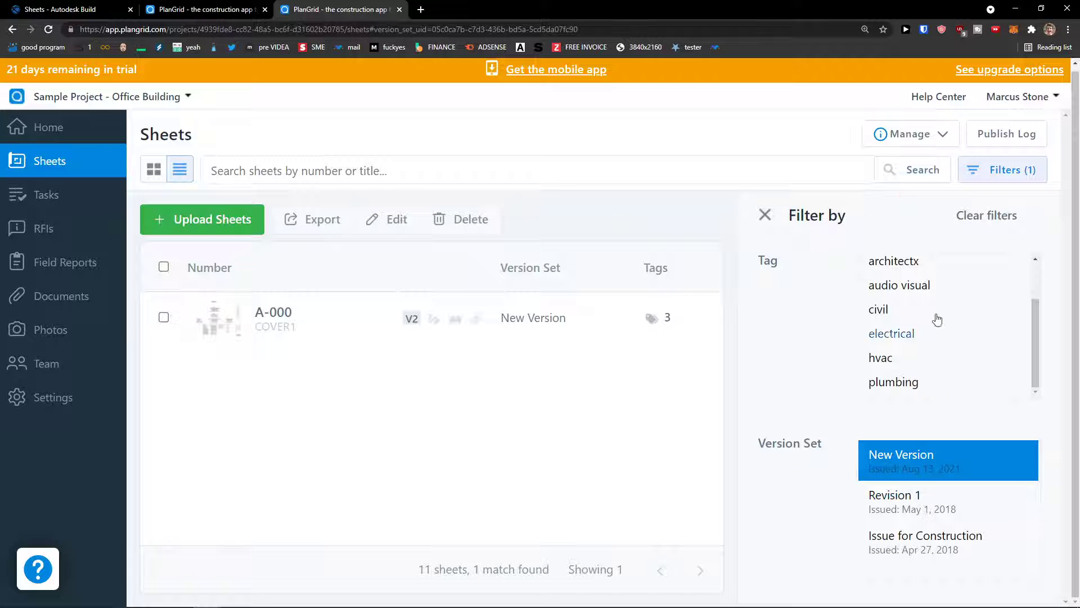
{"action": "left_click", "coordinate": [950, 512]}
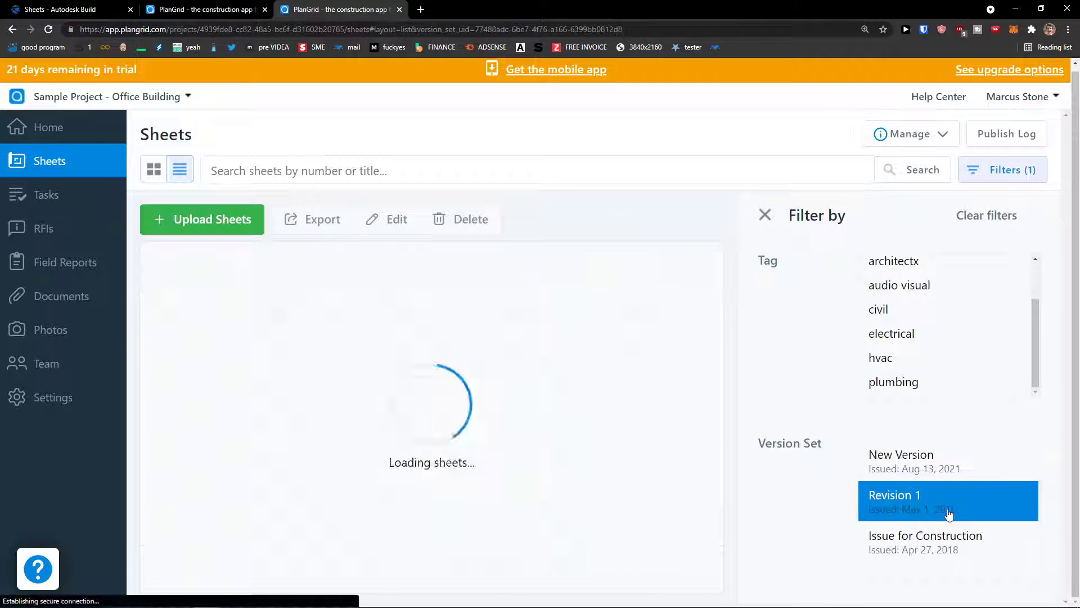
{"action": "scroll", "coordinate": [313, 438], "scroll_direction": "down", "scroll_amount": 1}
{"action": "scroll", "coordinate": [313, 440], "scroll_direction": "up", "scroll_amount": 1}
{"action": "scroll", "coordinate": [313, 441], "scroll_direction": "down", "scroll_amount": 1}
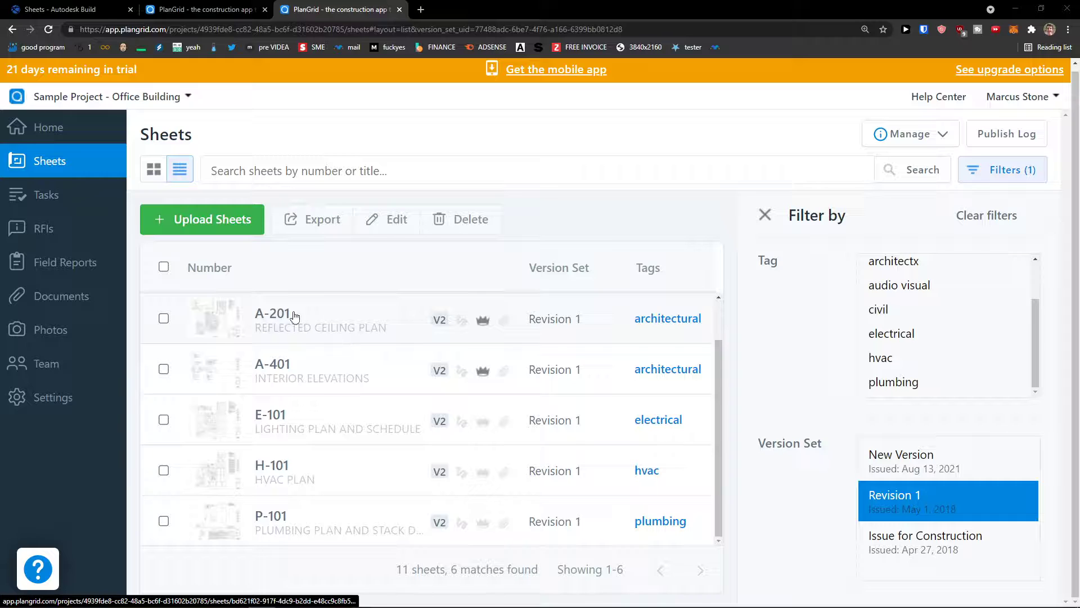
Step: Open sheet A-201, zoom into the floor plan, then zoom back out to fit the whole sheet
{"action": "left_click", "coordinate": [323, 329]}
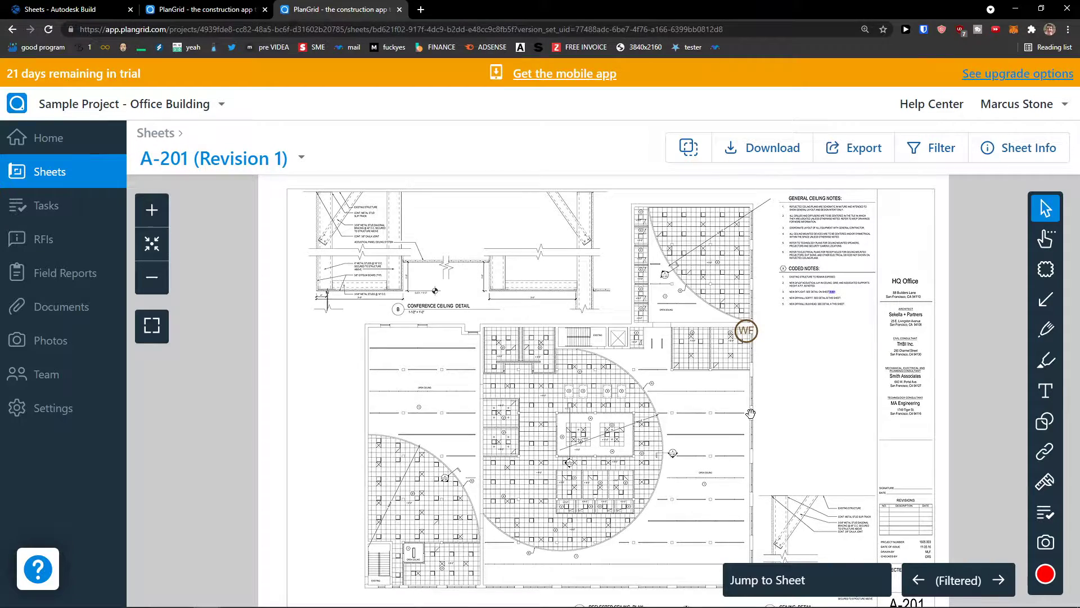
{"action": "scroll", "coordinate": [751, 413], "scroll_direction": "up", "scroll_amount": 5}
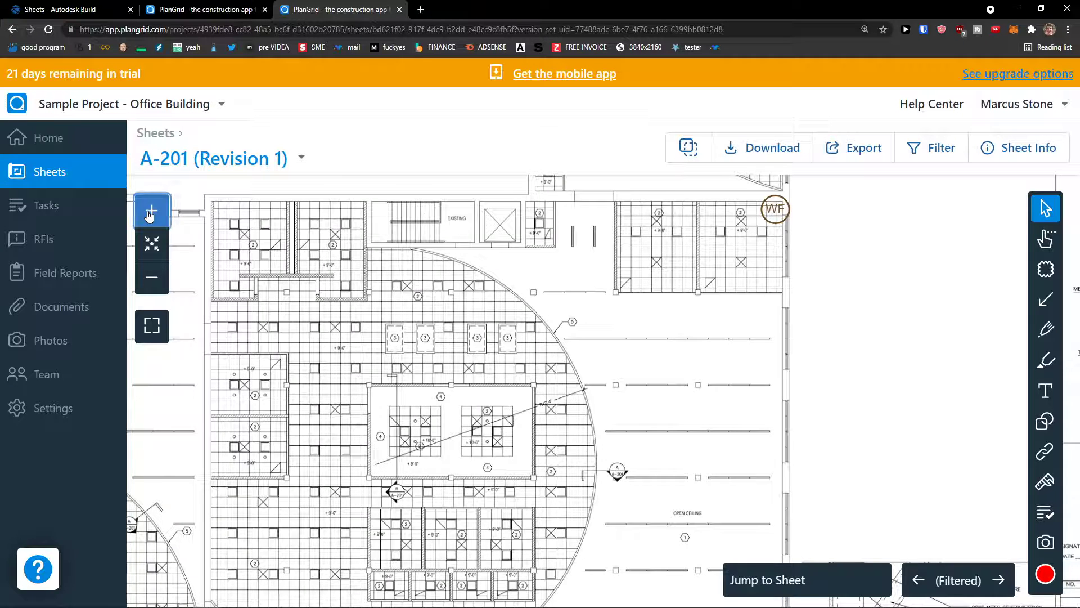
{"action": "left_click", "coordinate": [150, 215]}
{"action": "left_click", "coordinate": [149, 215]}
{"action": "left_click", "coordinate": [150, 215]}
{"action": "left_click", "coordinate": [150, 216]}
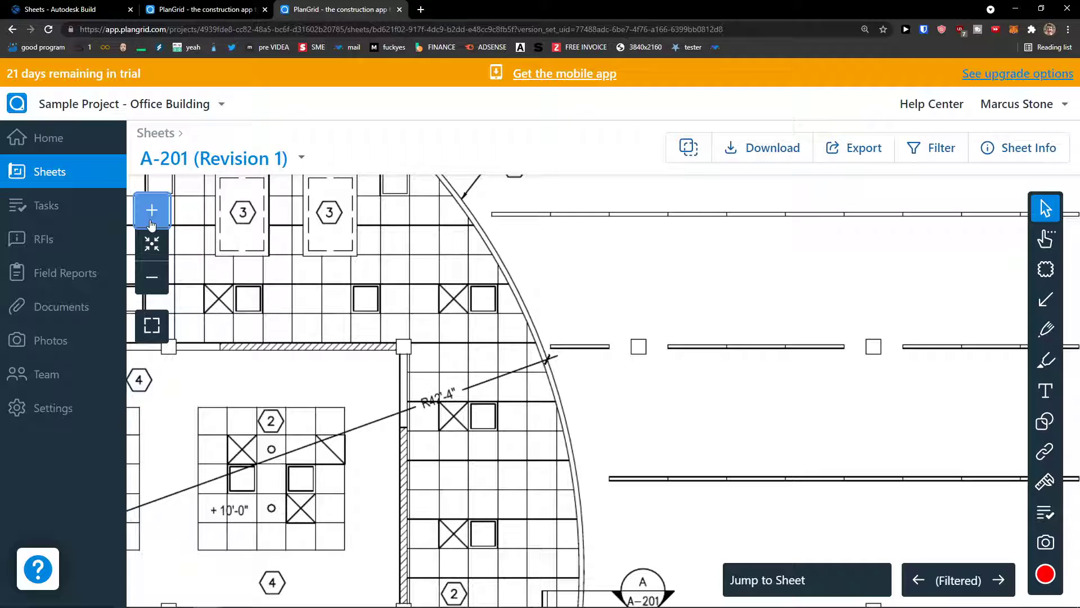
{"action": "left_click", "coordinate": [156, 275]}
{"action": "left_click", "coordinate": [157, 275]}
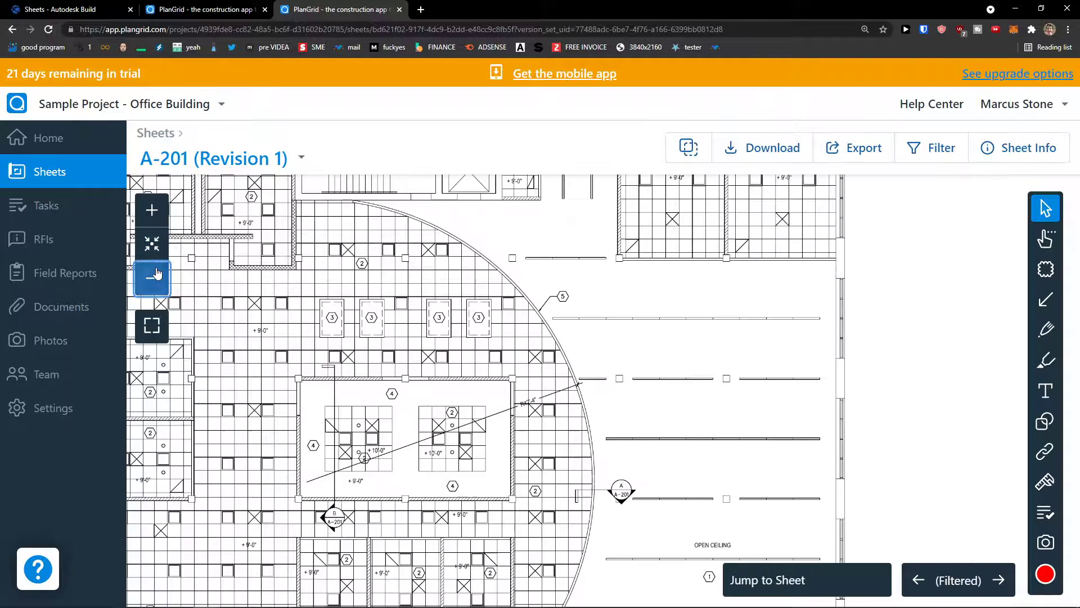
{"action": "left_click", "coordinate": [157, 274]}
{"action": "left_click", "coordinate": [156, 275]}
{"action": "left_click", "coordinate": [156, 274]}
{"action": "left_click", "coordinate": [157, 252]}
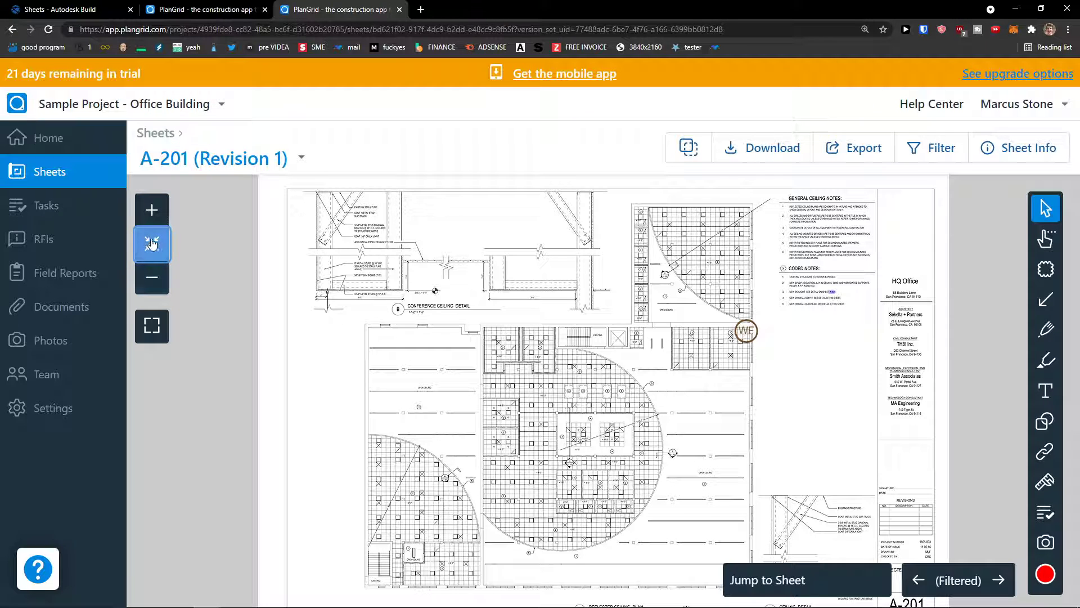
Step: Pan from the title block to the circular ceiling area, leaving and re-entering full-screen view
{"action": "left_click", "coordinate": [153, 211]}
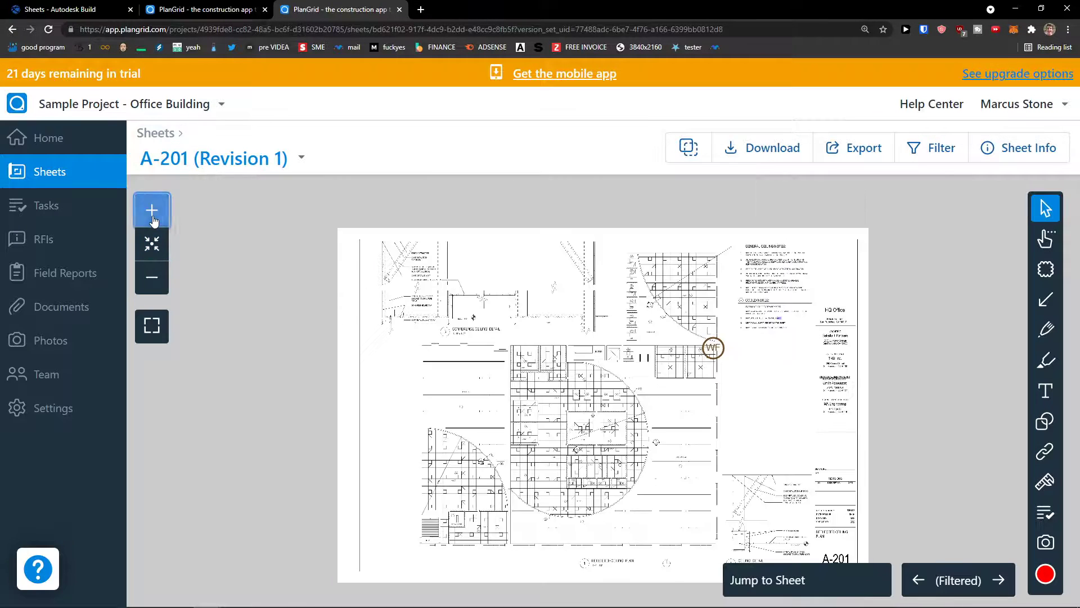
{"action": "scroll", "coordinate": [606, 405], "scroll_direction": "up", "scroll_amount": 2}
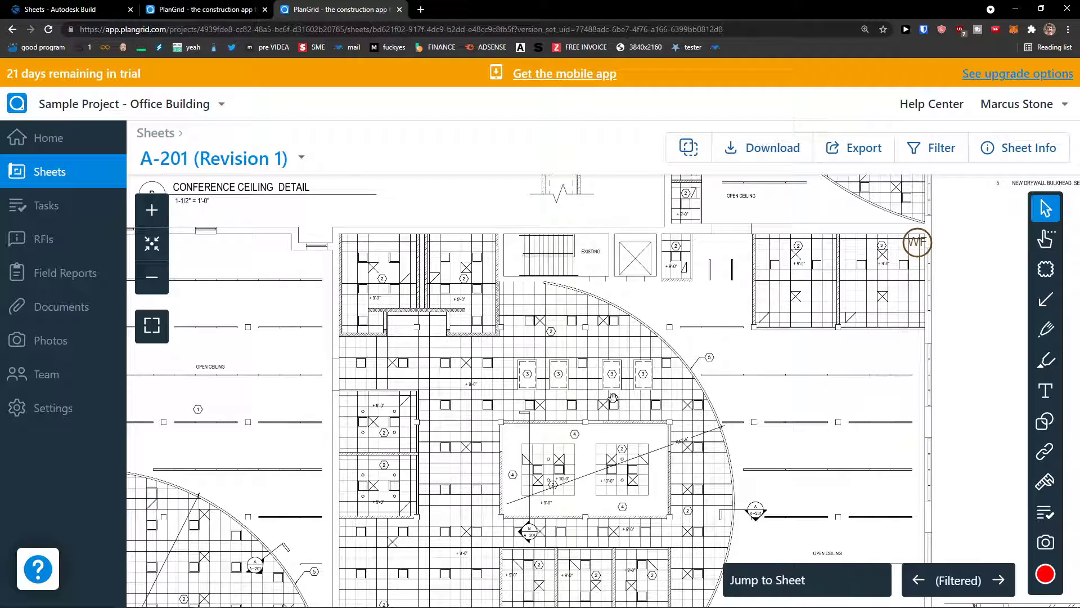
{"action": "mouse_move", "coordinate": [775, 422]}
{"action": "left_mouse_down"}
{"action": "mouse_move", "coordinate": [638, 313]}
{"action": "mouse_move", "coordinate": [638, 300]}
{"action": "left_mouse_up"}
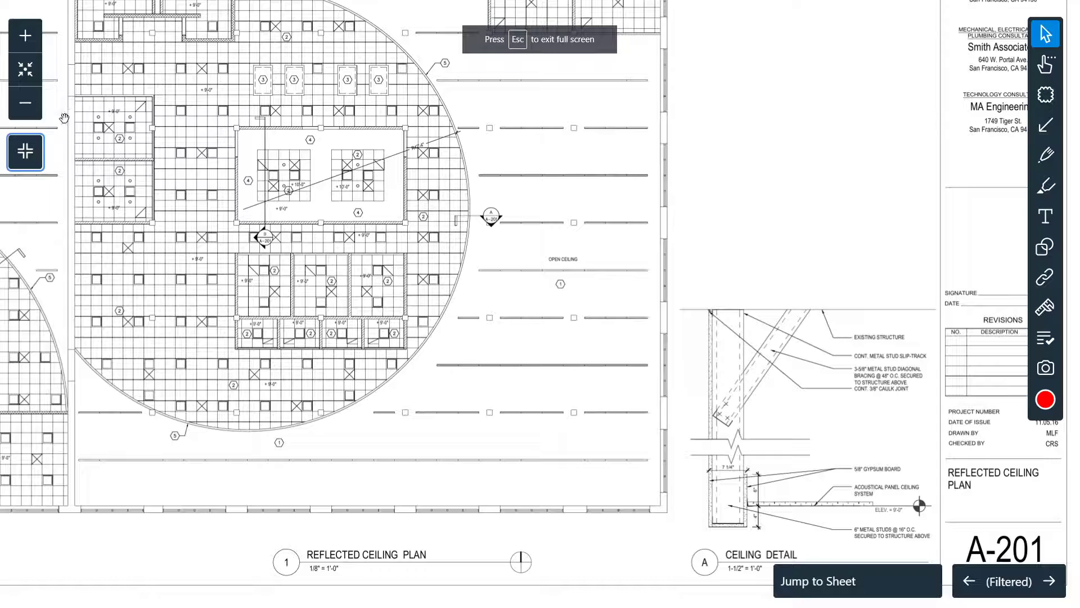
{"action": "mouse_move", "coordinate": [319, 274]}
{"action": "left_mouse_down"}
{"action": "mouse_move", "coordinate": [405, 315]}
{"action": "mouse_move", "coordinate": [454, 370]}
{"action": "mouse_move", "coordinate": [409, 382]}
{"action": "mouse_move", "coordinate": [478, 383]}
{"action": "mouse_move", "coordinate": [539, 343]}
{"action": "mouse_move", "coordinate": [481, 290]}
{"action": "mouse_move", "coordinate": [465, 302]}
{"action": "mouse_move", "coordinate": [474, 338]}
{"action": "left_mouse_up"}
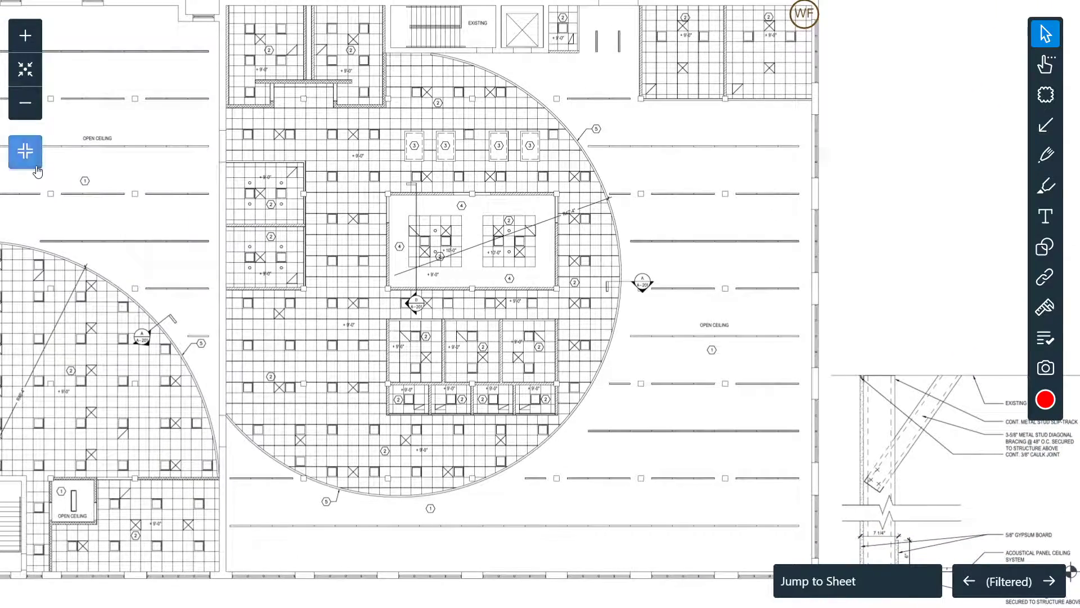
{"action": "left_click", "coordinate": [25, 151]}
{"action": "left_click", "coordinate": [169, 326]}
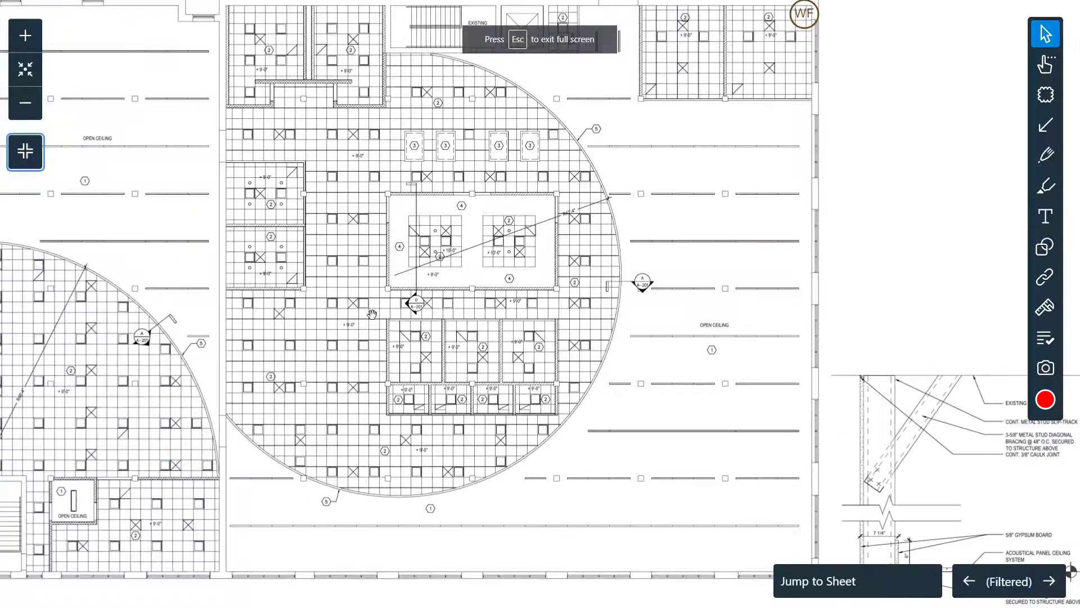
{"action": "left_click_drag", "start_coordinate": [549, 250], "coordinate": [596, 334]}
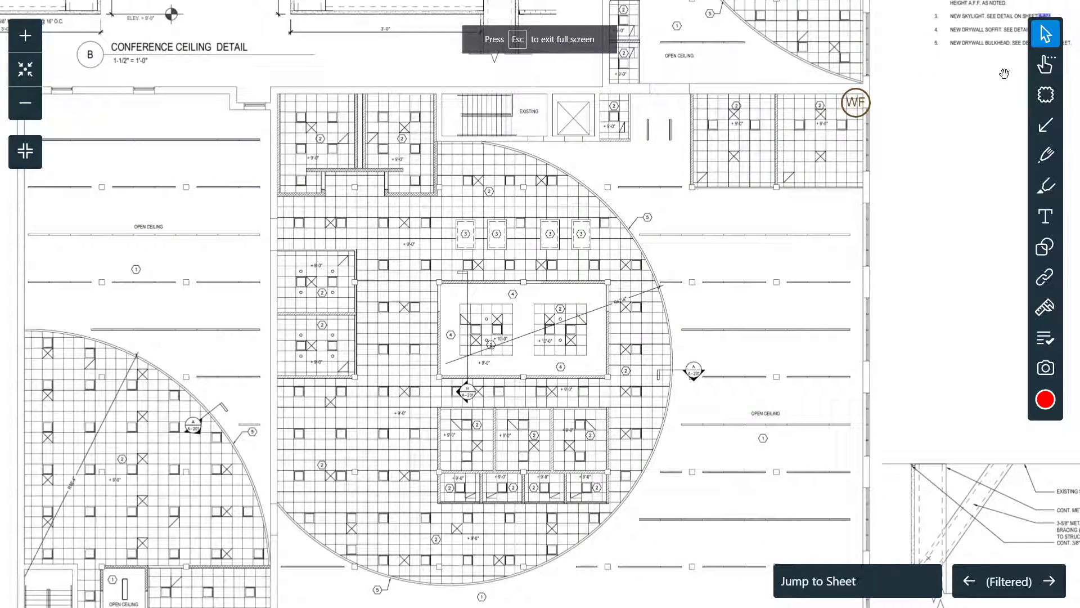
{"action": "mouse_move", "coordinate": [906, 118]}
{"action": "left_mouse_down"}
{"action": "mouse_move", "coordinate": [935, 129]}
{"action": "mouse_move", "coordinate": [956, 161]}
{"action": "left_mouse_up"}
Step: Try lasso-selecting markups near the top right, then pan to the coded notes
{"action": "left_click", "coordinate": [1042, 67]}
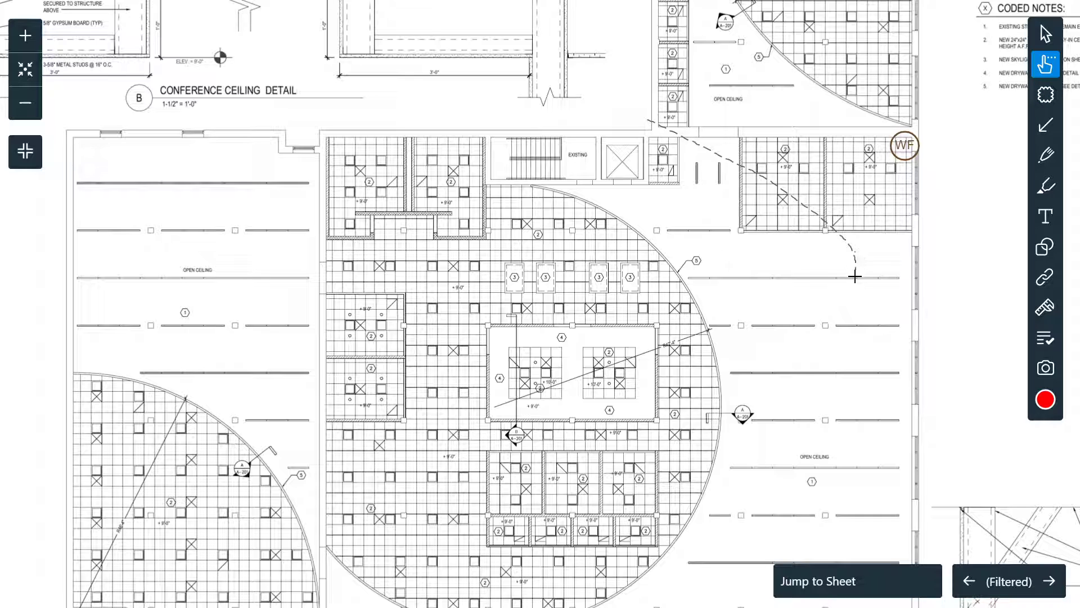
{"action": "left_click_drag", "start_coordinate": [615, 157], "coordinate": [646, 119]}
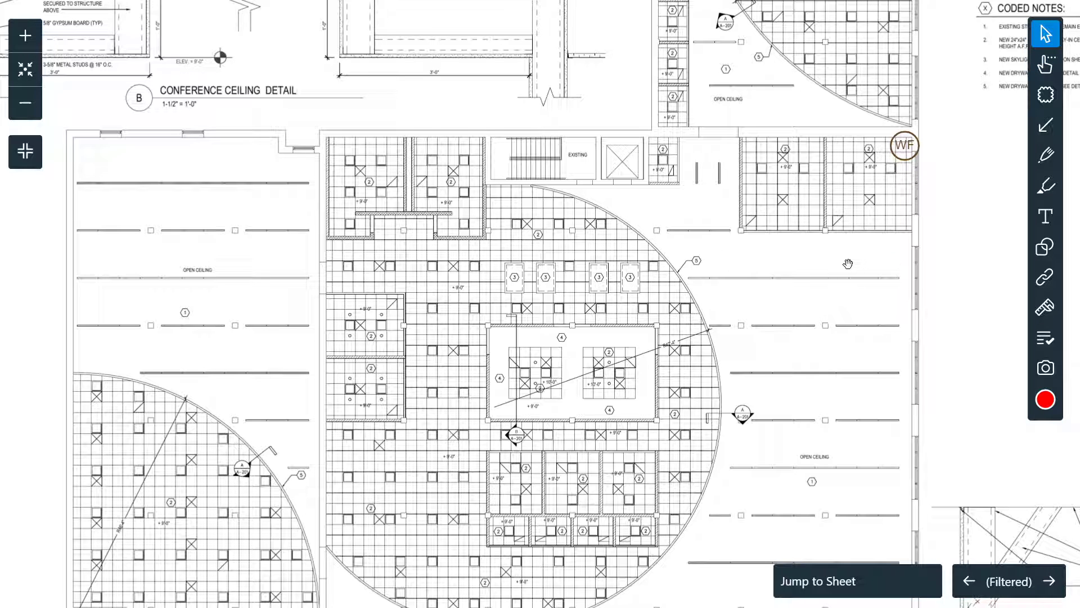
{"action": "left_click_drag", "start_coordinate": [722, 239], "coordinate": [648, 245]}
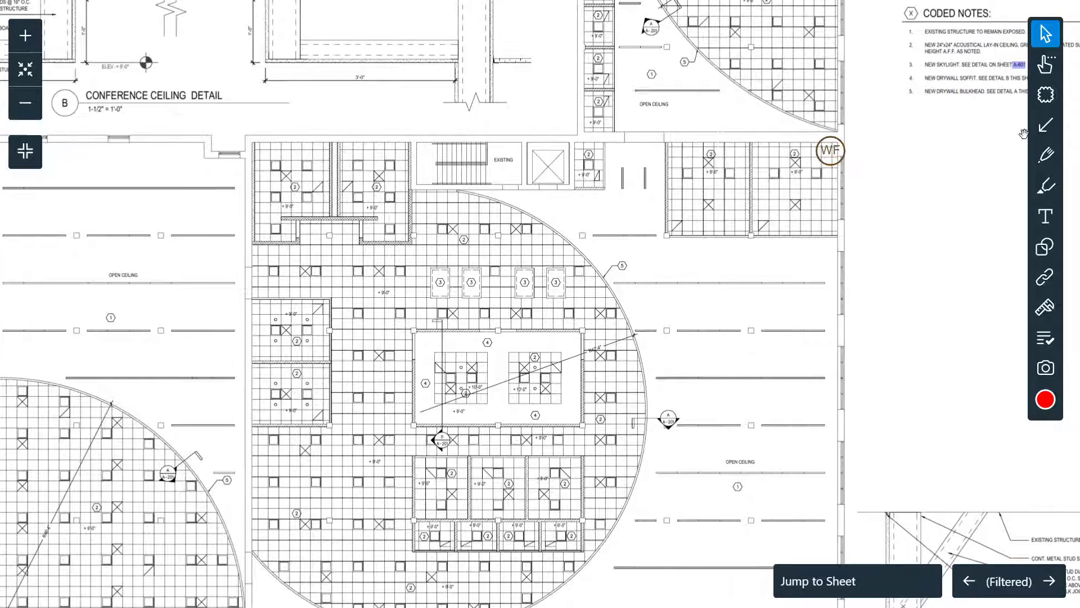
Step: Draw a revision cloud right of the circular ceiling grid and nudge it slightly upward
{"action": "left_click", "coordinate": [1038, 99]}
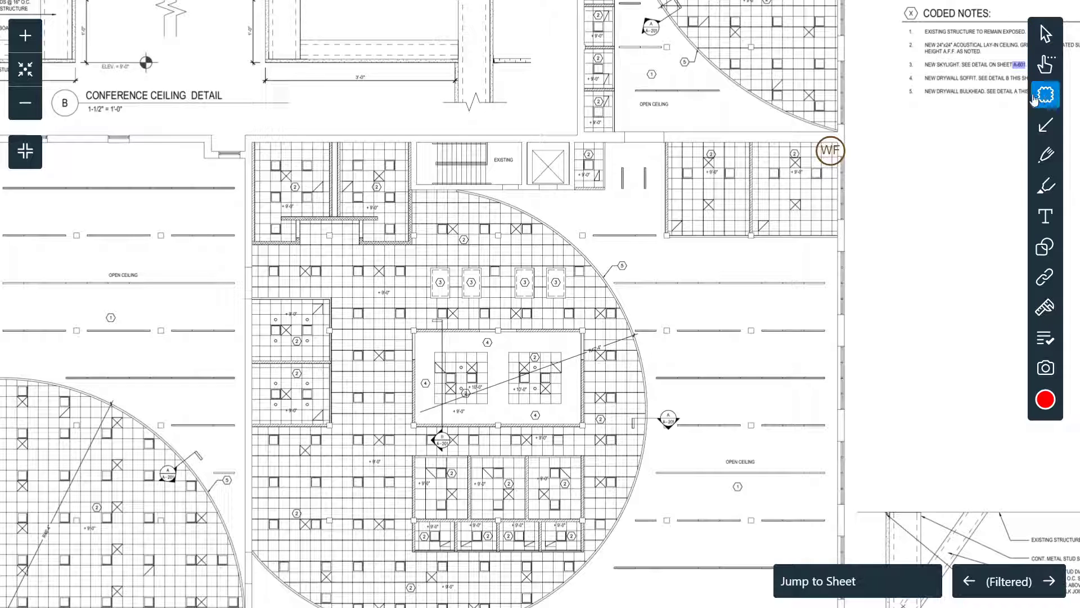
{"action": "mouse_move", "coordinate": [687, 245]}
{"action": "left_mouse_down"}
{"action": "mouse_move", "coordinate": [773, 279]}
{"action": "mouse_move", "coordinate": [662, 264]}
{"action": "left_mouse_up"}
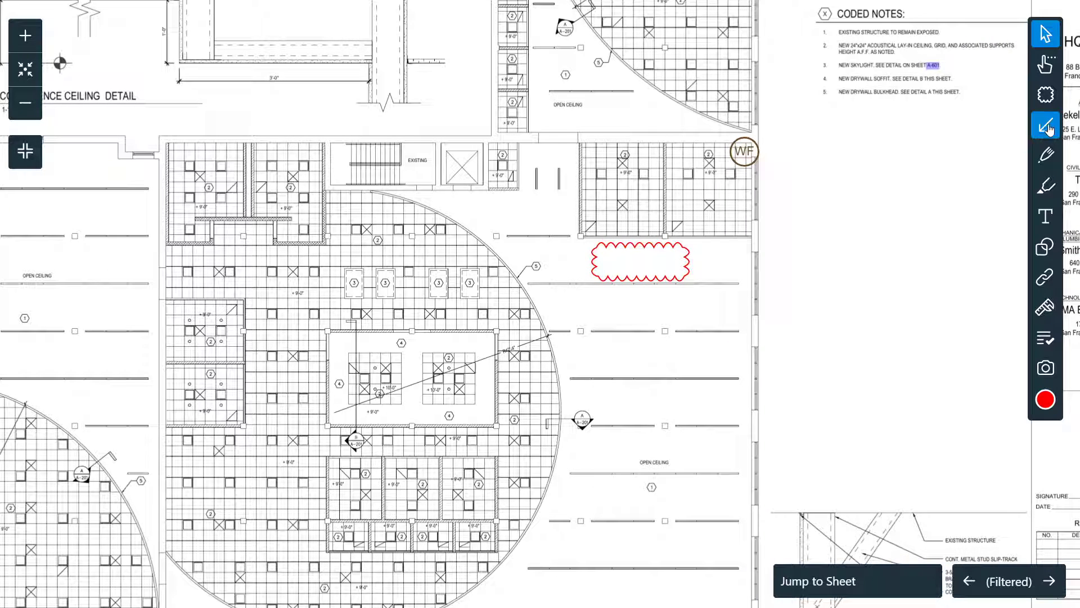
{"action": "left_click", "coordinate": [687, 262]}
{"action": "mouse_move", "coordinate": [688, 262]}
{"action": "left_mouse_down"}
{"action": "mouse_move", "coordinate": [668, 257]}
{"action": "mouse_move", "coordinate": [678, 257]}
{"action": "left_mouse_up"}
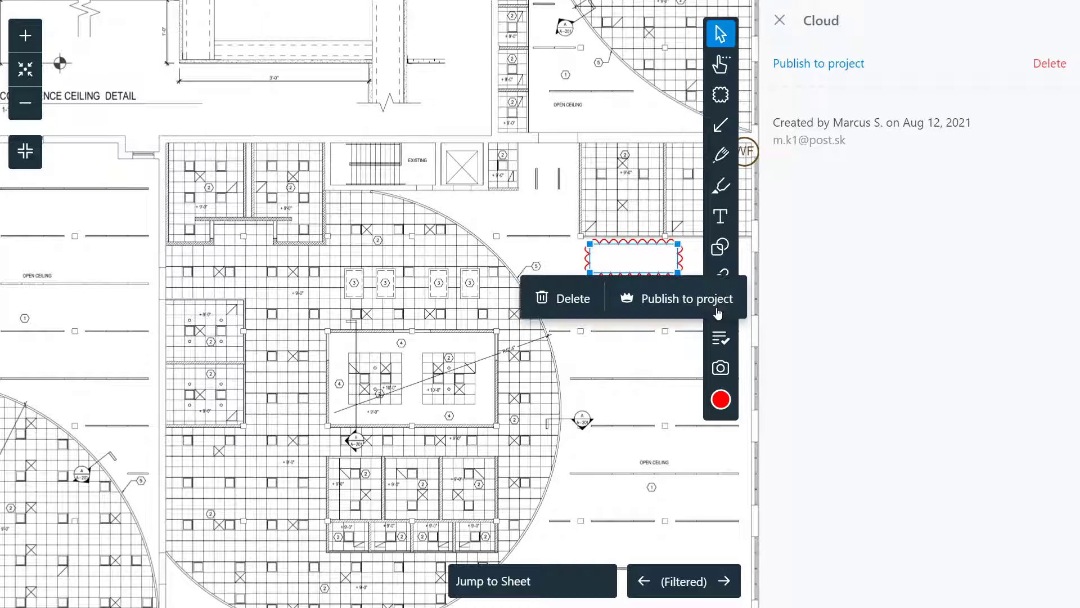
Step: Change the cloud's colour to brown, then back to red, and deselect it
{"action": "left_click", "coordinate": [721, 399]}
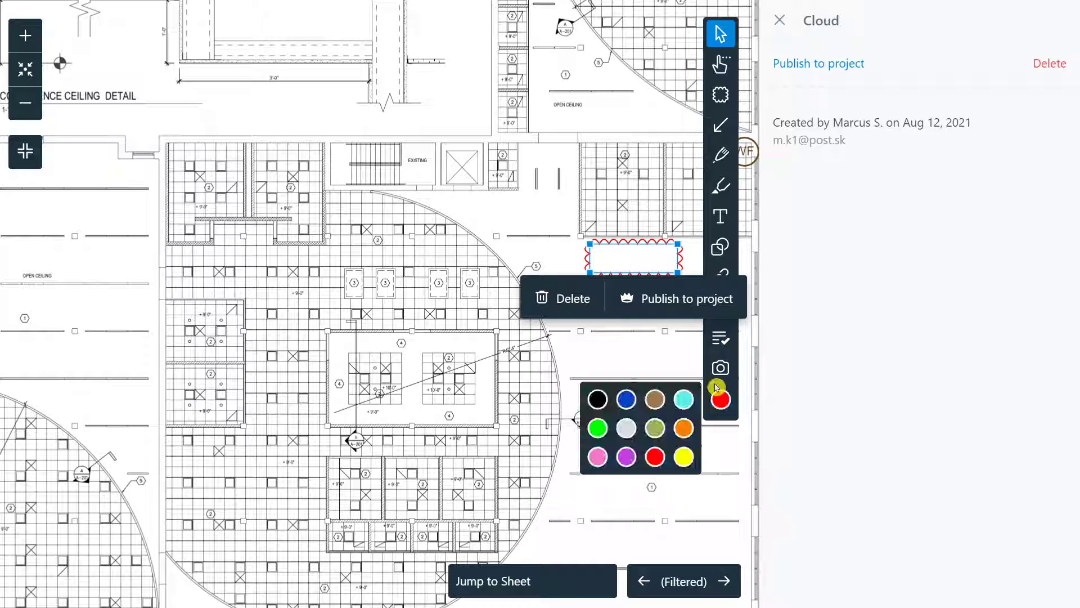
{"action": "left_click", "coordinate": [654, 399]}
{"action": "left_click", "coordinate": [721, 399]}
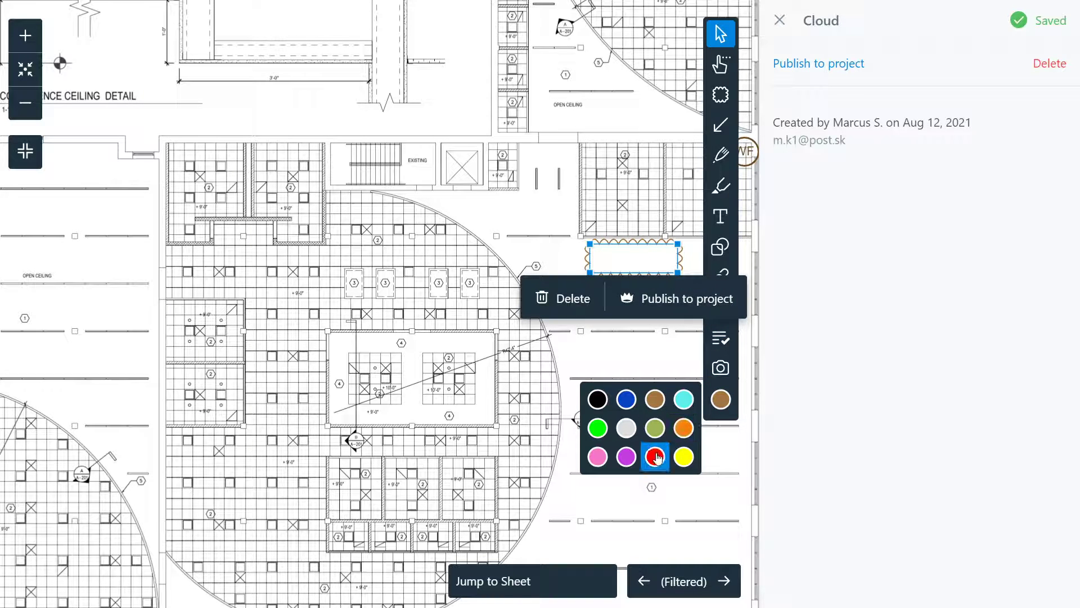
{"action": "left_click", "coordinate": [655, 456]}
{"action": "left_click", "coordinate": [653, 379]}
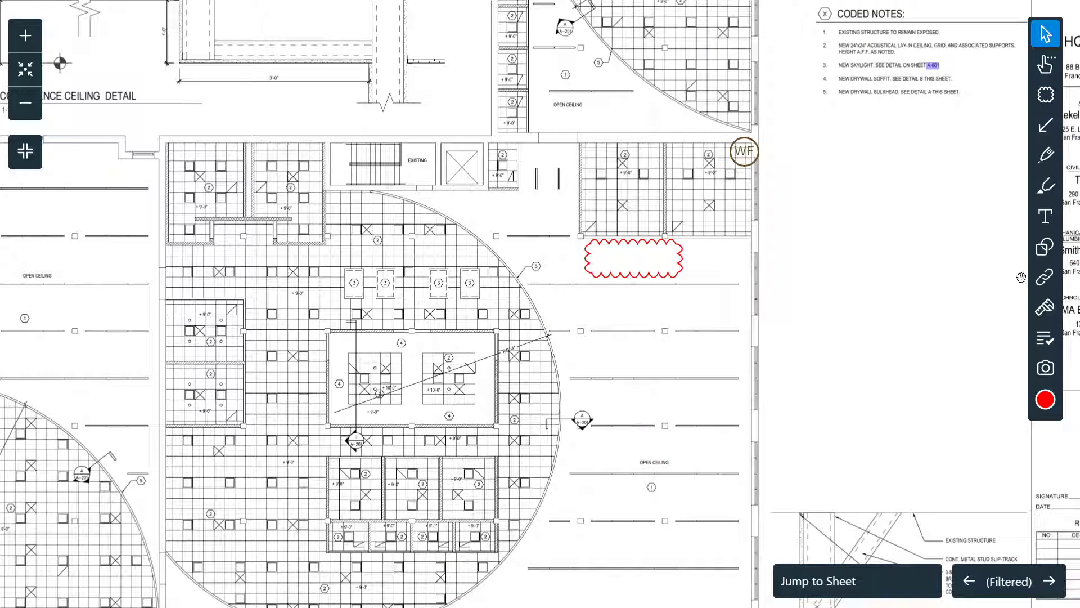
Step: Draw a red arrow pointing up at the revision cloud and move its tail down-right
{"action": "left_click", "coordinate": [1046, 125]}
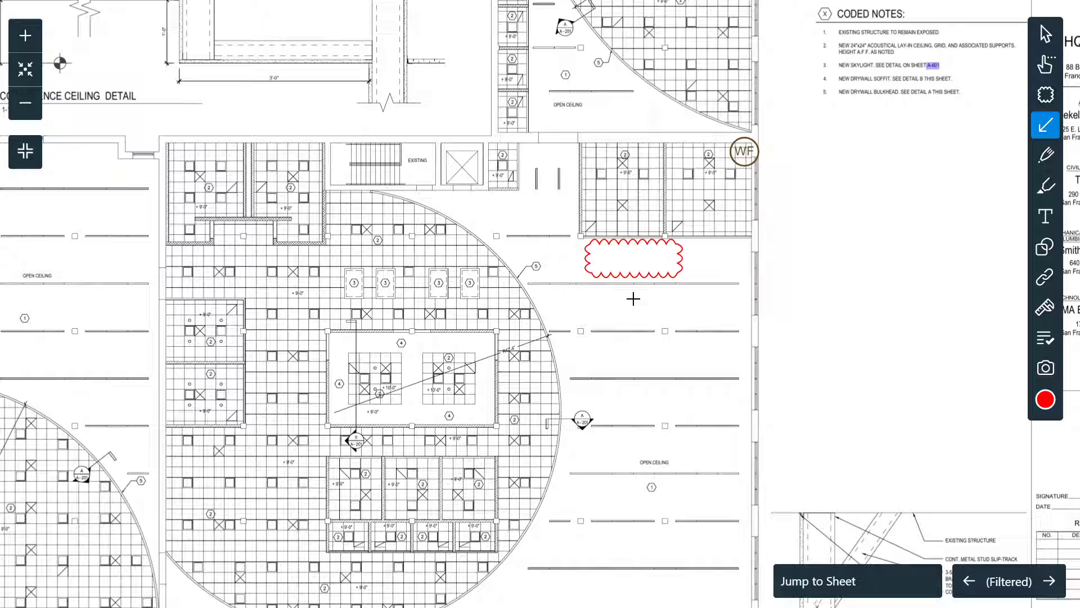
{"action": "left_click_drag", "start_coordinate": [593, 339], "coordinate": [608, 288]}
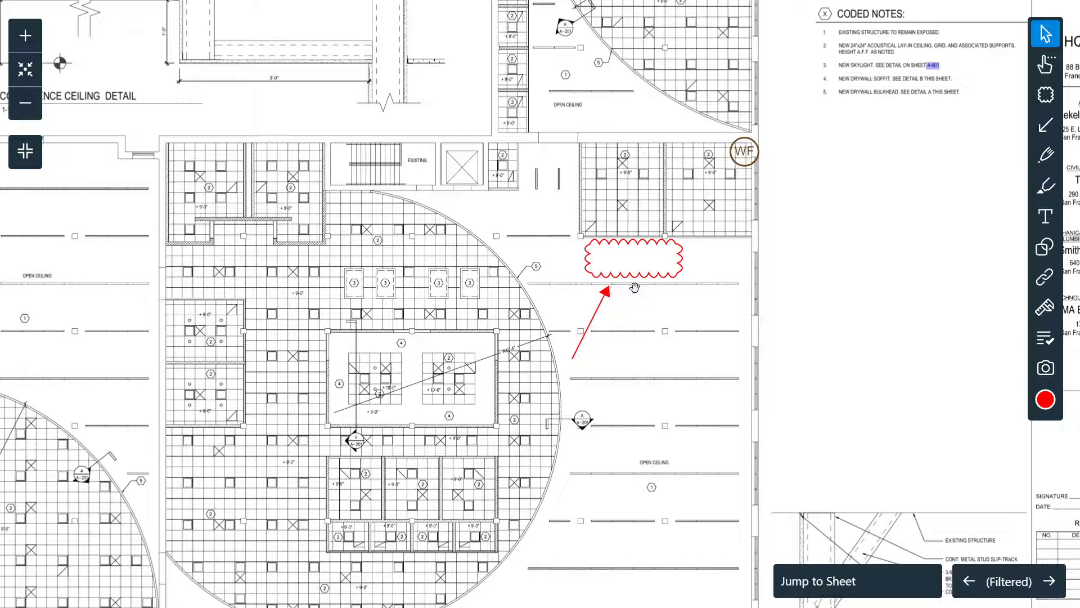
{"action": "left_click", "coordinate": [609, 297]}
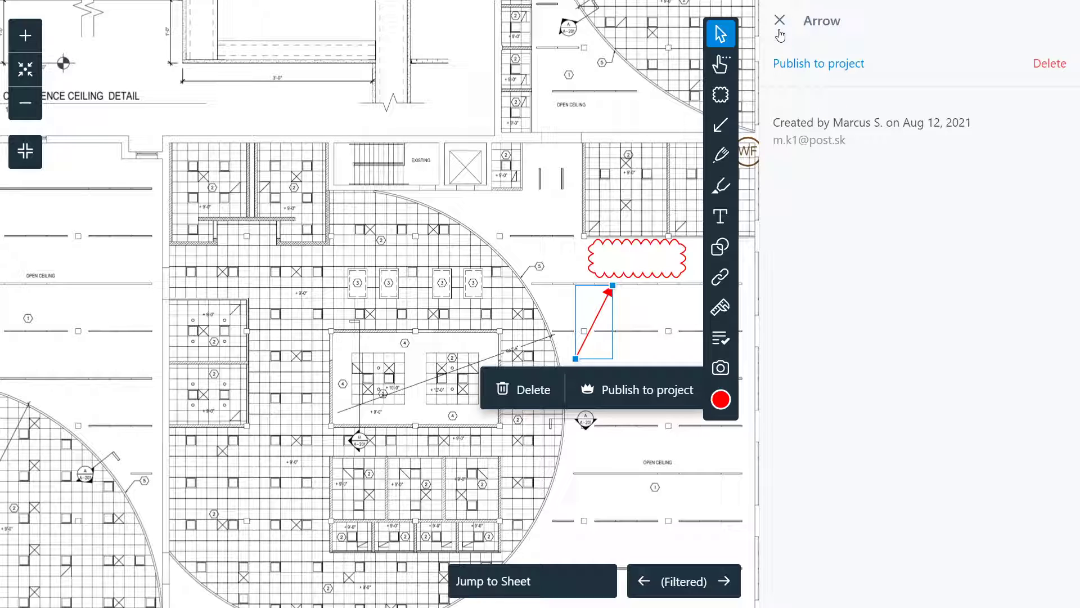
{"action": "mouse_move", "coordinate": [575, 358]}
{"action": "left_mouse_down"}
{"action": "mouse_move", "coordinate": [652, 374]}
{"action": "mouse_move", "coordinate": [535, 314]}
{"action": "mouse_move", "coordinate": [630, 273]}
{"action": "mouse_move", "coordinate": [610, 365]}
{"action": "mouse_move", "coordinate": [559, 296]}
{"action": "mouse_move", "coordinate": [618, 275]}
{"action": "mouse_move", "coordinate": [685, 309]}
{"action": "mouse_move", "coordinate": [643, 371]}
{"action": "mouse_move", "coordinate": [589, 355]}
{"action": "left_mouse_up"}
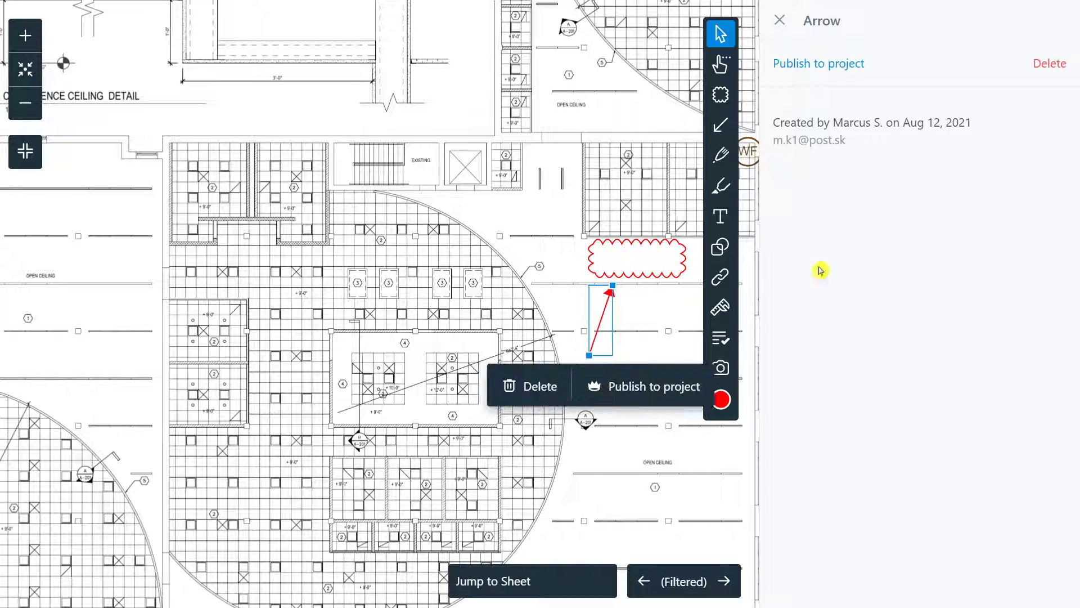
{"action": "left_click", "coordinate": [783, 28]}
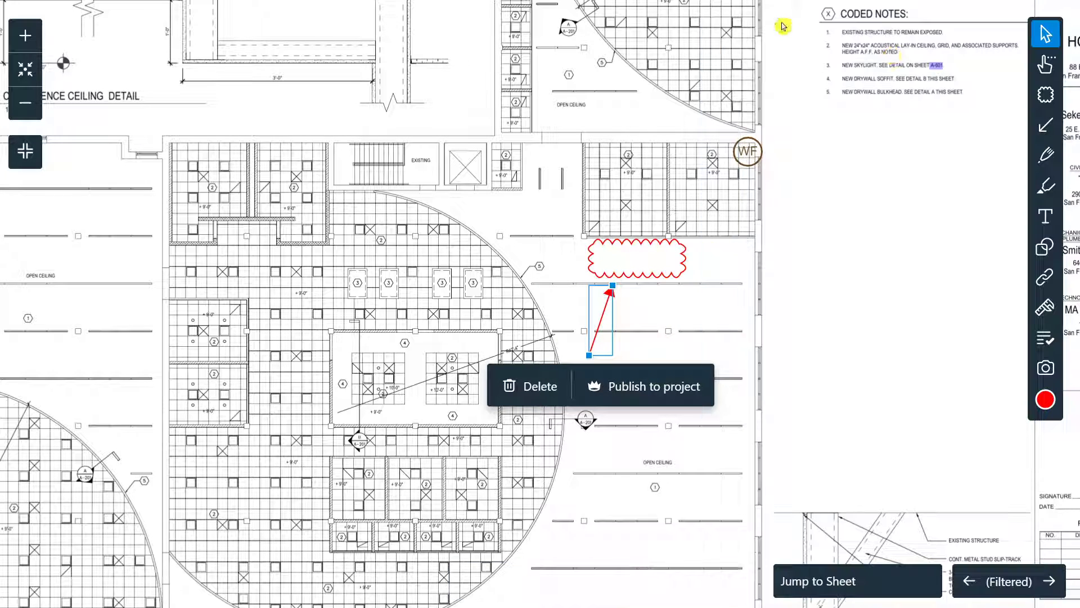
{"action": "left_click", "coordinate": [1046, 151]}
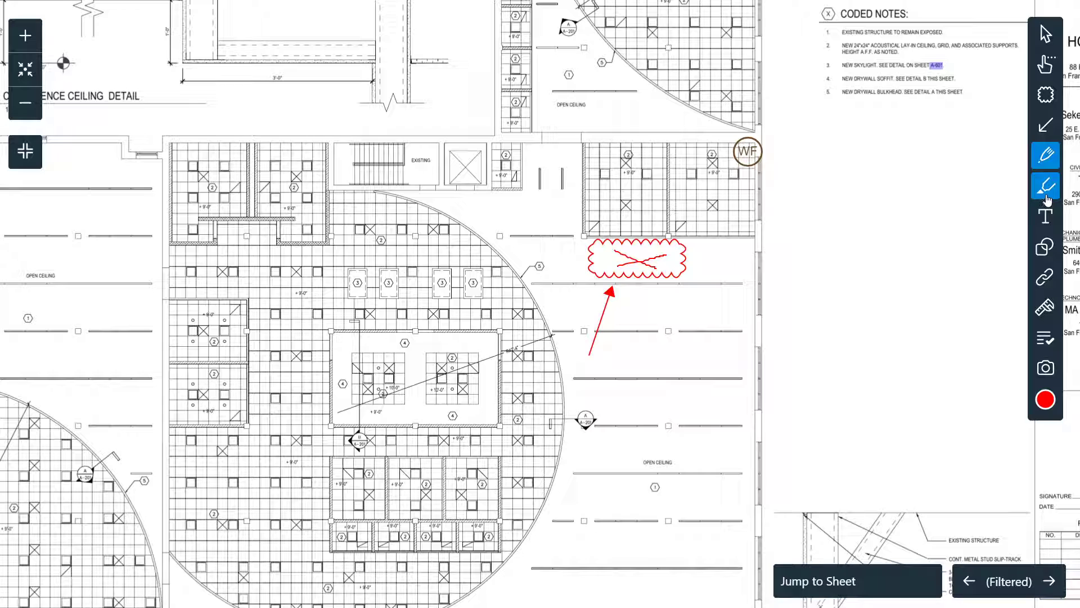
Step: Shade the rightmost skylight fixture tagged 3 with red highlighter
{"action": "left_click", "coordinate": [1046, 187]}
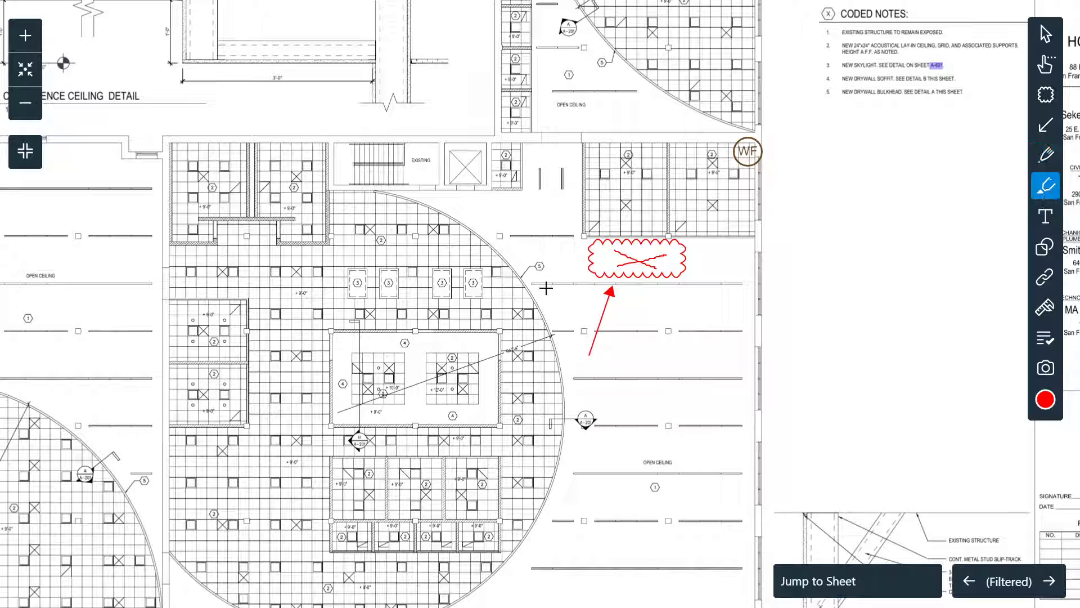
{"action": "scroll", "coordinate": [434, 308], "scroll_direction": "up", "scroll_amount": 10}
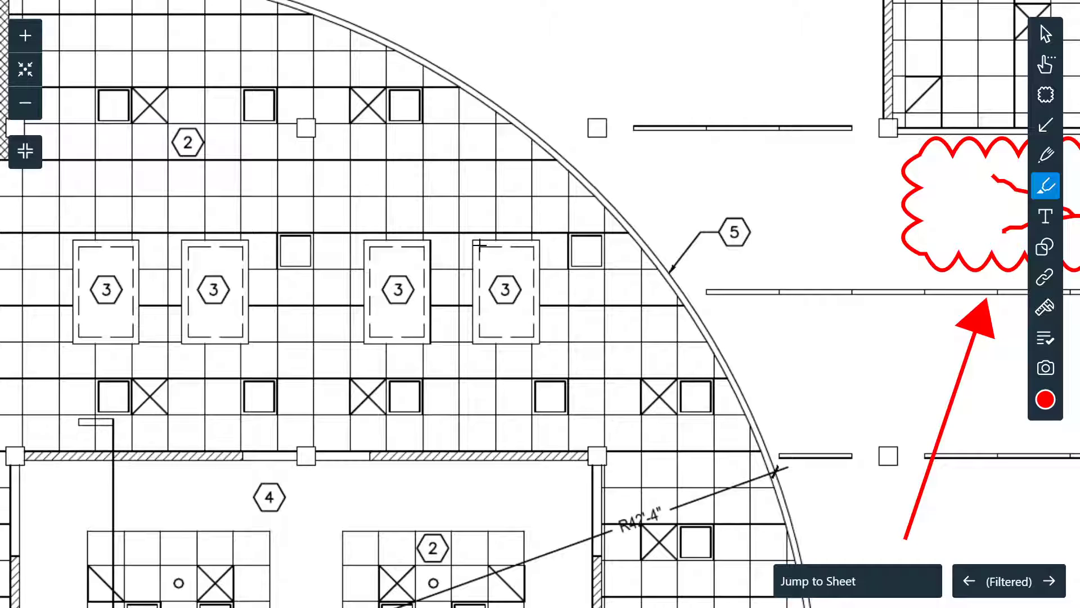
{"action": "mouse_move", "coordinate": [477, 244]}
{"action": "left_mouse_down"}
{"action": "mouse_move", "coordinate": [510, 249]}
{"action": "mouse_move", "coordinate": [533, 296]}
{"action": "mouse_move", "coordinate": [534, 318]}
{"action": "mouse_move", "coordinate": [488, 336]}
{"action": "mouse_move", "coordinate": [483, 260]}
{"action": "mouse_move", "coordinate": [489, 315]}
{"action": "mouse_move", "coordinate": [495, 258]}
{"action": "mouse_move", "coordinate": [497, 323]}
{"action": "mouse_move", "coordinate": [522, 265]}
{"action": "left_mouse_up"}
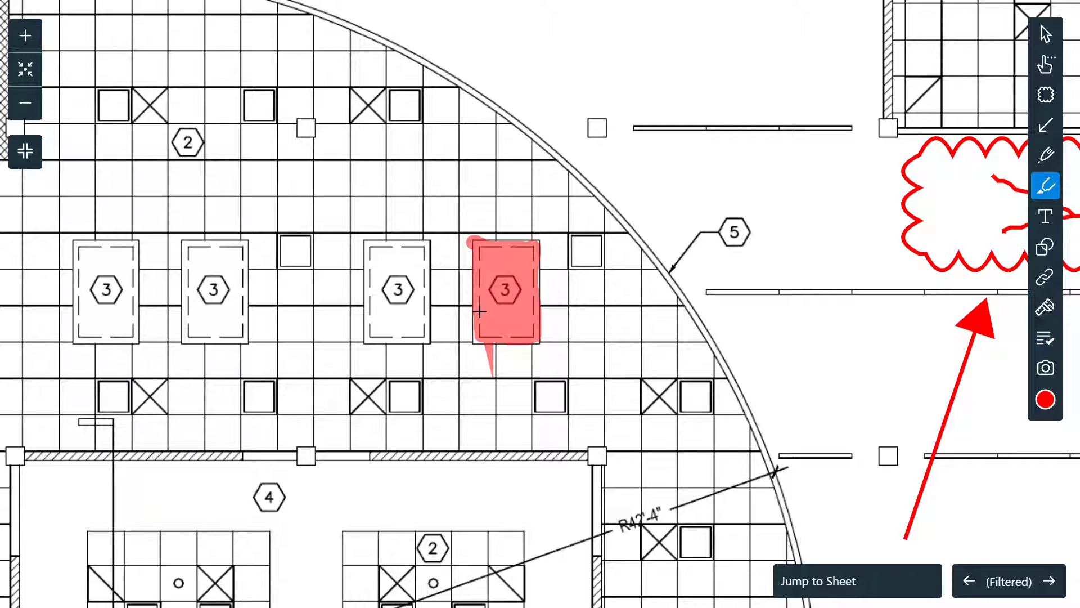
{"action": "left_click_drag", "start_coordinate": [476, 337], "coordinate": [476, 336]}
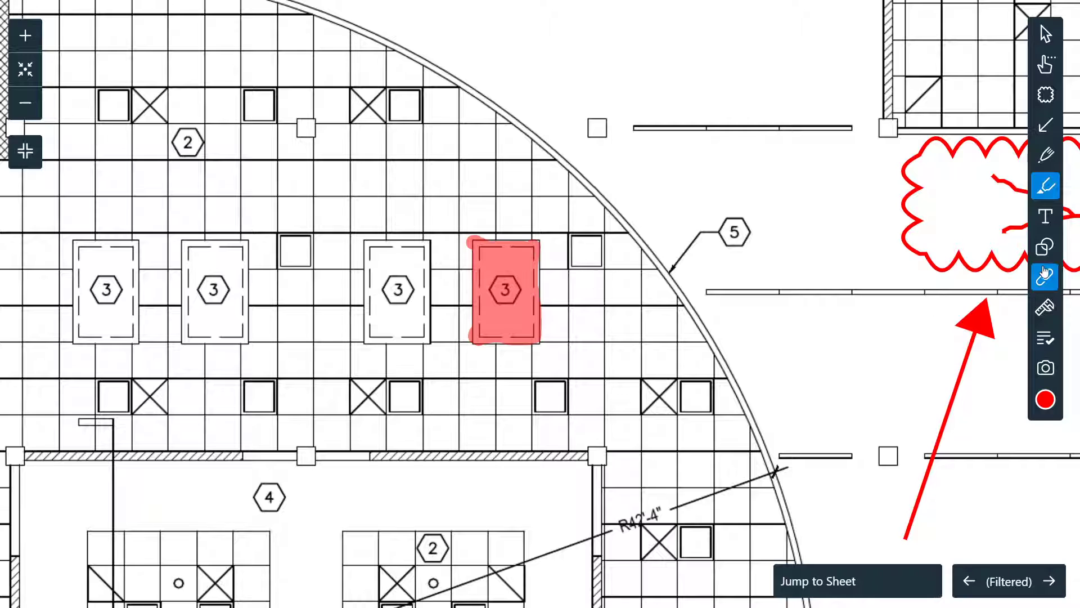
{"action": "right_click", "coordinate": [1044, 186]}
{"action": "key", "text": "Escape"}
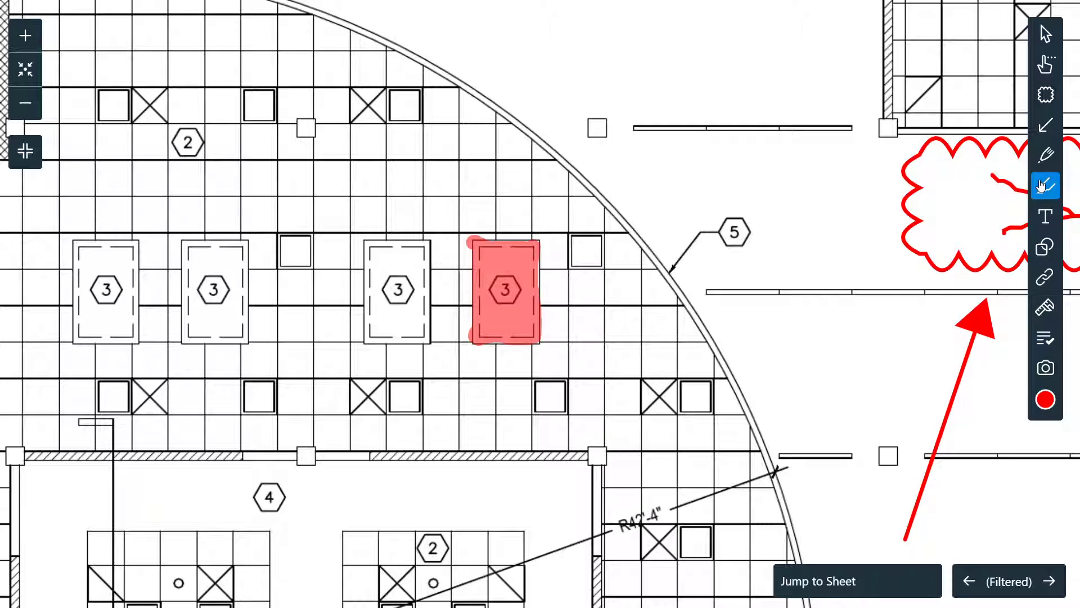
{"action": "left_click", "coordinate": [1044, 217]}
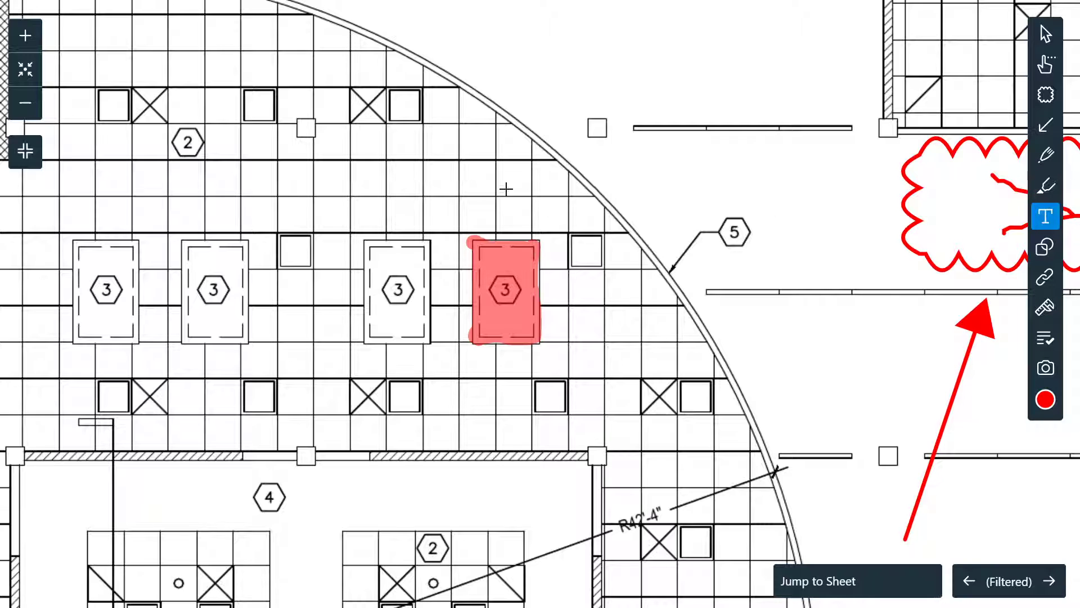
Step: Place a RED COLOR text label above the highlighted fixture and set it to medium size
{"action": "left_click_drag", "start_coordinate": [429, 196], "coordinate": [680, 232]}
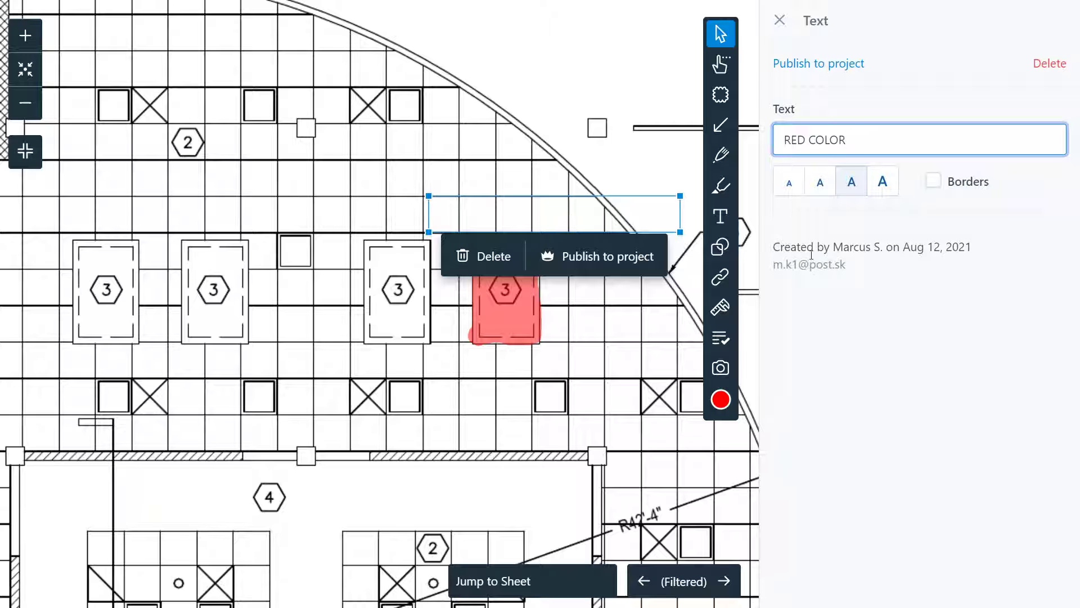
{"action": "left_click", "coordinate": [962, 306]}
{"action": "left_click", "coordinate": [788, 182]}
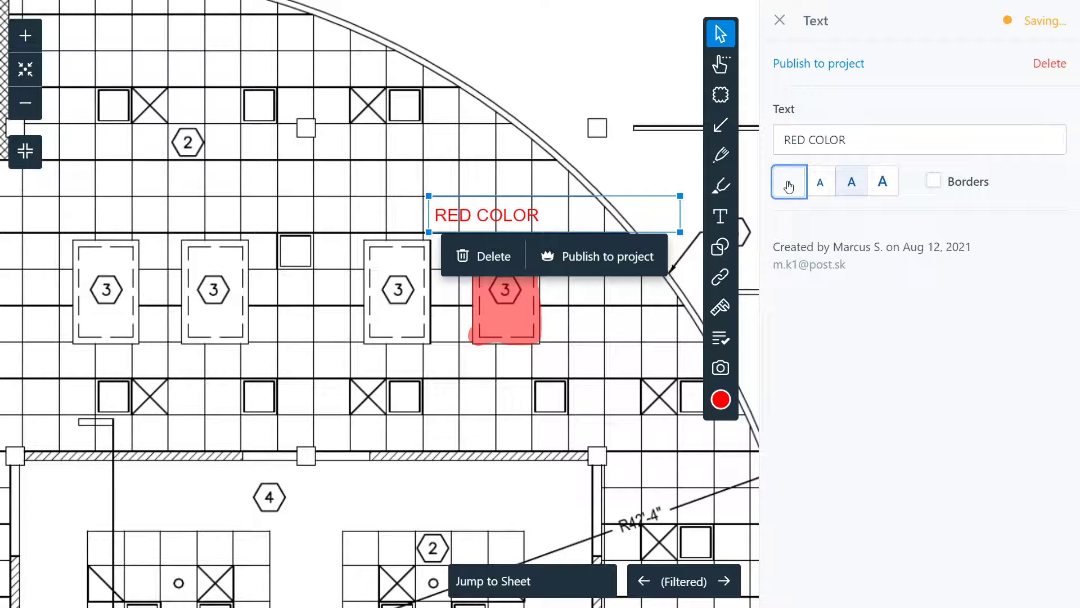
{"action": "left_click", "coordinate": [822, 182]}
{"action": "left_click", "coordinate": [858, 185]}
{"action": "left_click", "coordinate": [820, 183]}
{"action": "left_click", "coordinate": [778, 189]}
{"action": "left_click", "coordinate": [819, 185]}
{"action": "left_click", "coordinate": [851, 185]}
{"action": "left_click", "coordinate": [821, 186]}
Step: Enlarge the text box, add a border to the label, and move it left
{"action": "left_click_drag", "start_coordinate": [681, 230], "coordinate": [691, 251]}
{"action": "left_click_drag", "start_coordinate": [589, 226], "coordinate": [574, 218]}
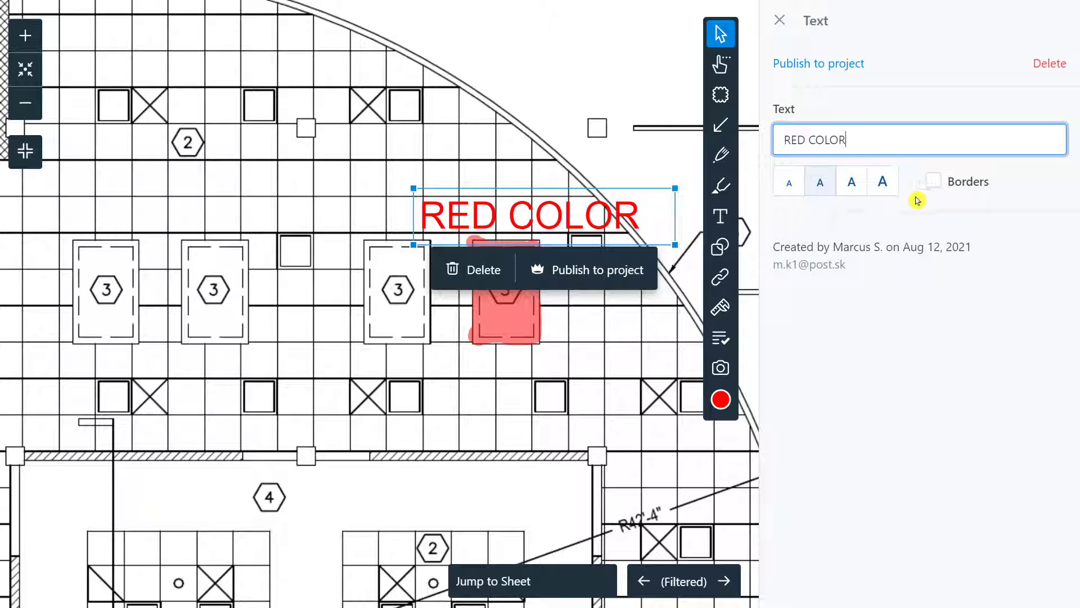
{"action": "left_click", "coordinate": [936, 187]}
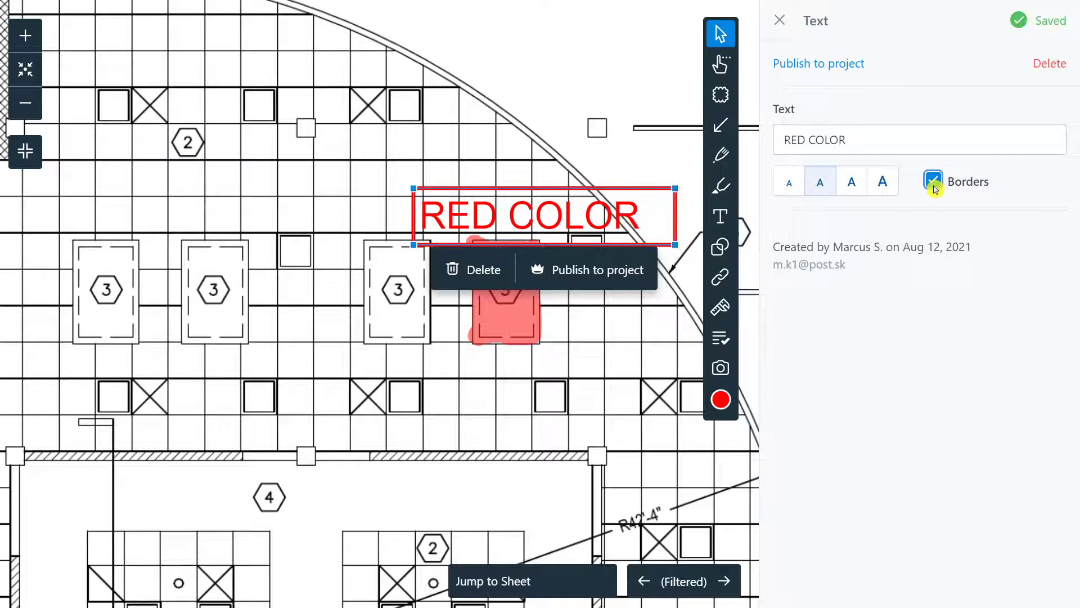
{"action": "left_click_drag", "start_coordinate": [544, 216], "coordinate": [511, 205]}
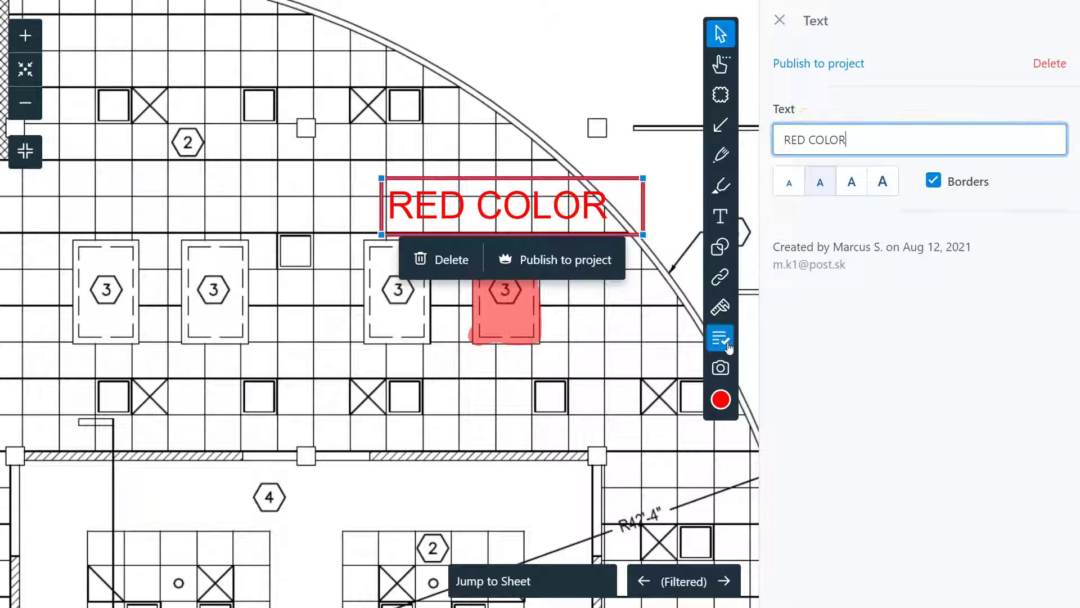
Step: Recolour the label green after trying black and cyan, then finish editing
{"action": "left_click", "coordinate": [721, 399]}
{"action": "left_click", "coordinate": [601, 403]}
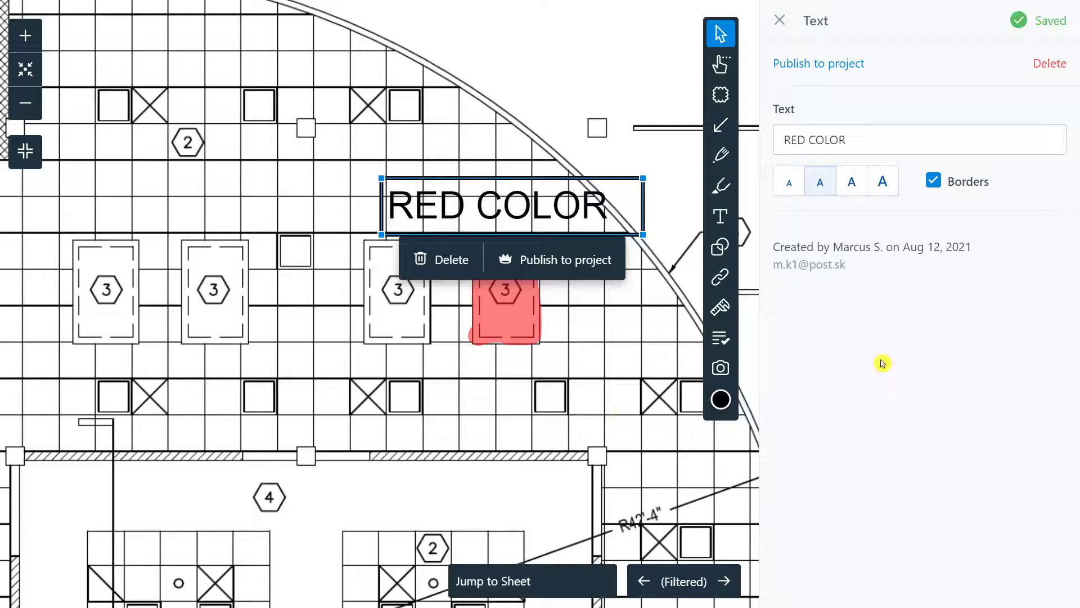
{"action": "left_click", "coordinate": [721, 399]}
{"action": "left_click", "coordinate": [684, 412]}
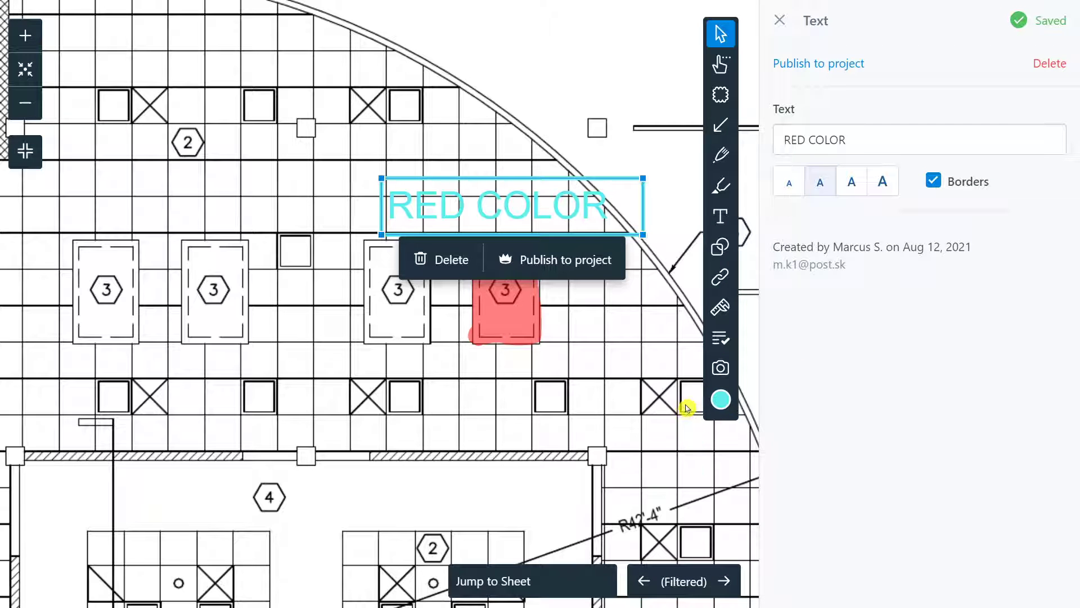
{"action": "left_click", "coordinate": [721, 399]}
{"action": "left_click", "coordinate": [599, 428]}
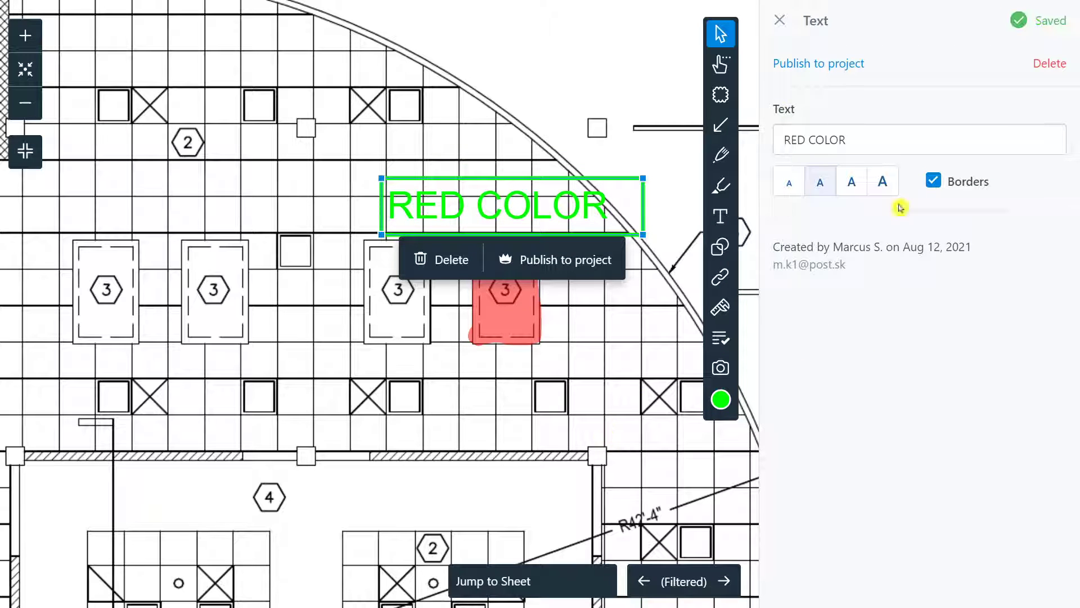
{"action": "left_click_drag", "start_coordinate": [533, 204], "coordinate": [529, 200]}
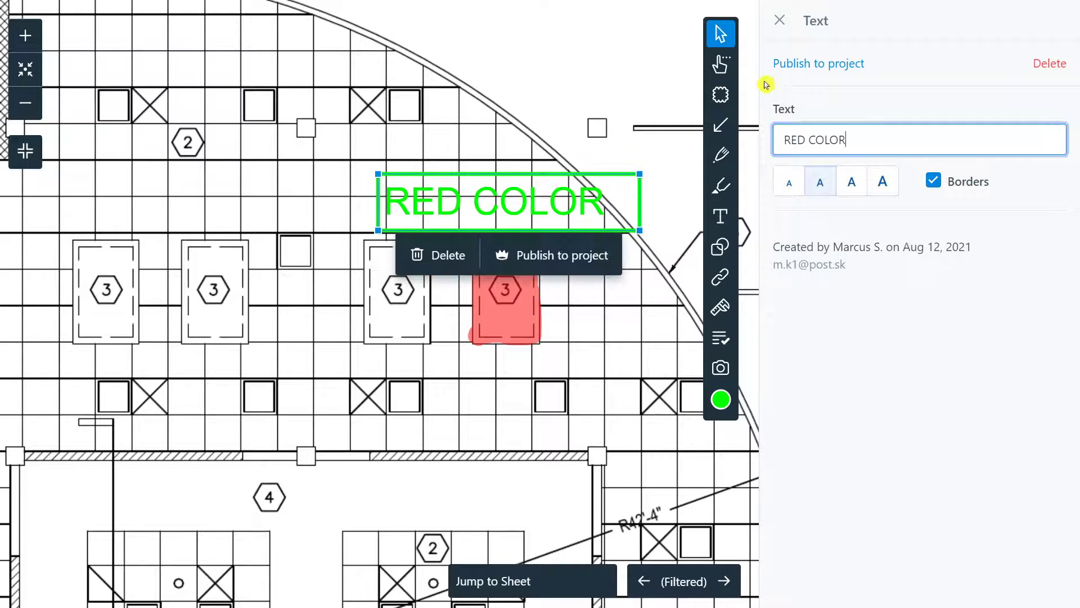
{"action": "left_click", "coordinate": [783, 25]}
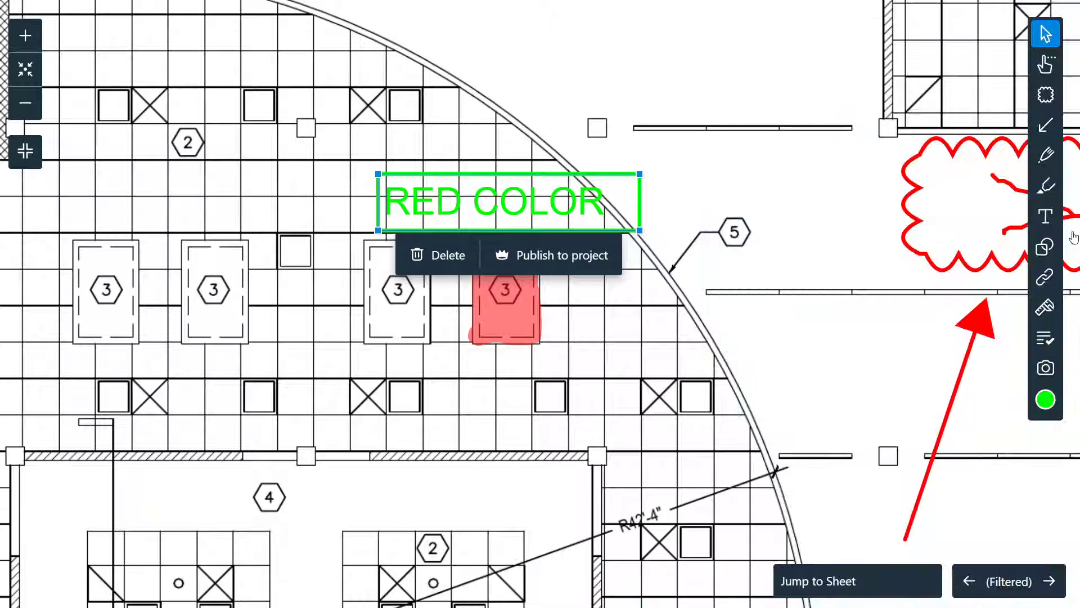
Step: Draw a green ellipse just right of the 5 tag
{"action": "left_click", "coordinate": [1047, 245]}
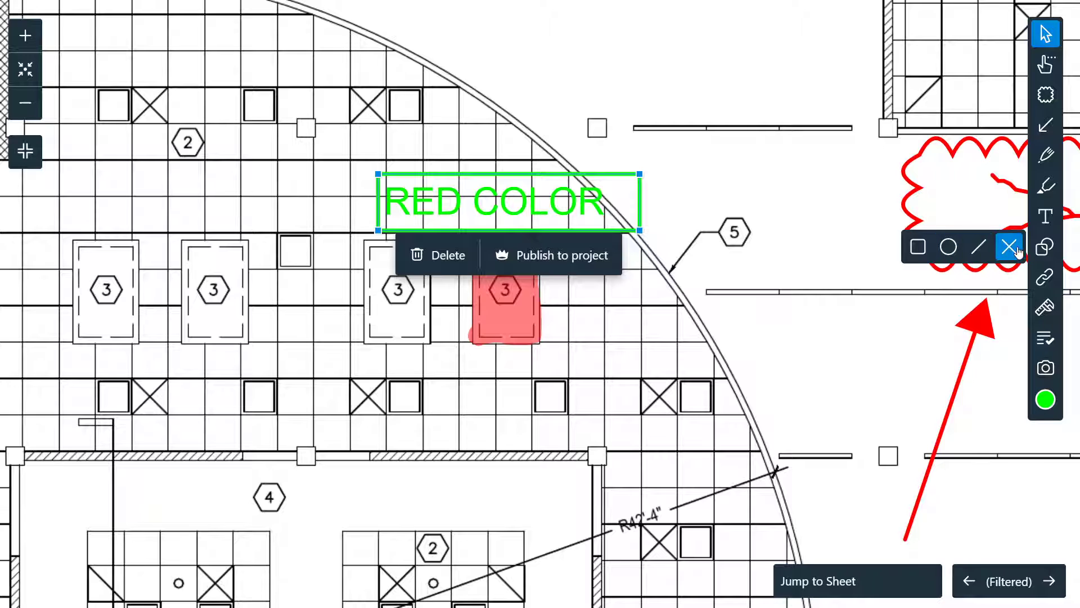
{"action": "left_click", "coordinate": [949, 247]}
{"action": "left_click_drag", "start_coordinate": [746, 165], "coordinate": [845, 262]}
{"action": "left_click", "coordinate": [843, 261]}
{"action": "left_click", "coordinate": [614, 171]}
{"action": "left_click_drag", "start_coordinate": [789, 164], "coordinate": [799, 163]}
{"action": "left_click", "coordinate": [638, 147]}
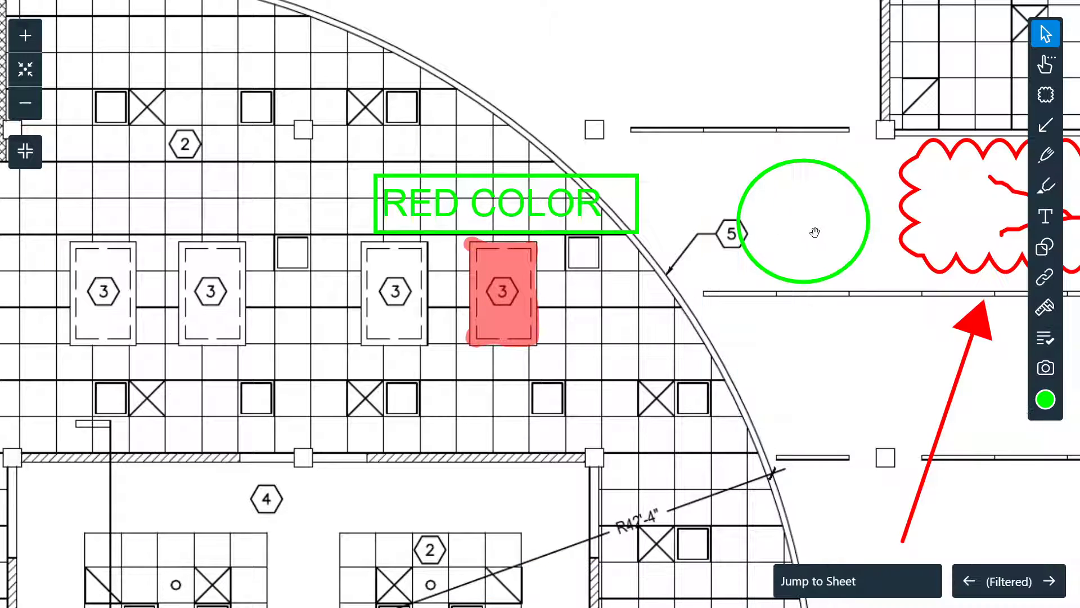
{"action": "mouse_move", "coordinate": [815, 271]}
{"action": "left_mouse_down"}
{"action": "mouse_move", "coordinate": [740, 187]}
{"action": "mouse_move", "coordinate": [607, 209]}
{"action": "mouse_move", "coordinate": [523, 247]}
{"action": "mouse_move", "coordinate": [495, 327]}
{"action": "left_mouse_up"}
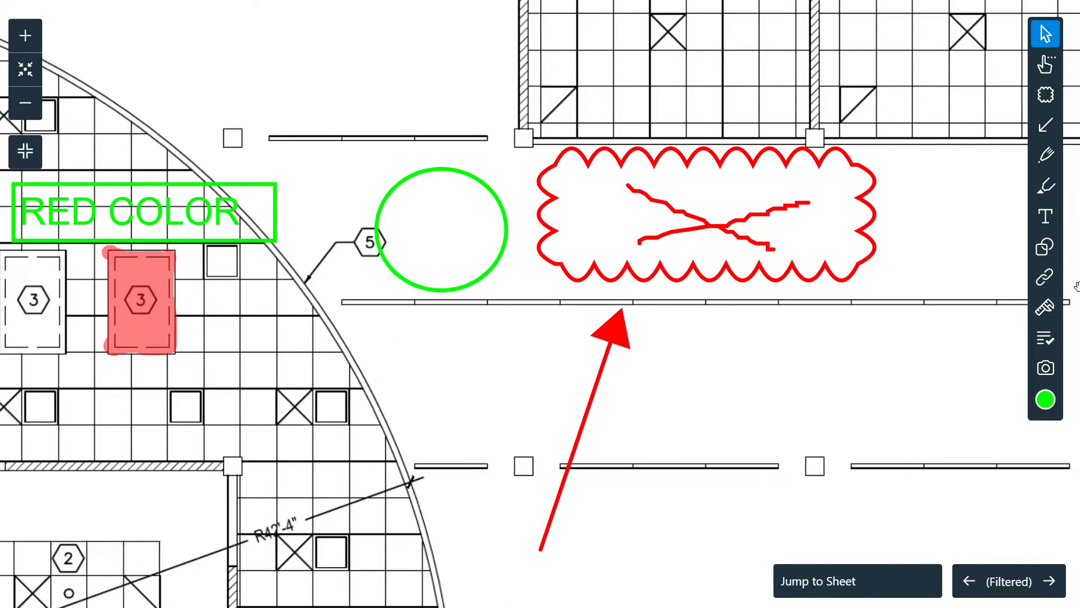
Step: Draw a small green X shape right of the red cloud
{"action": "left_click", "coordinate": [1055, 256]}
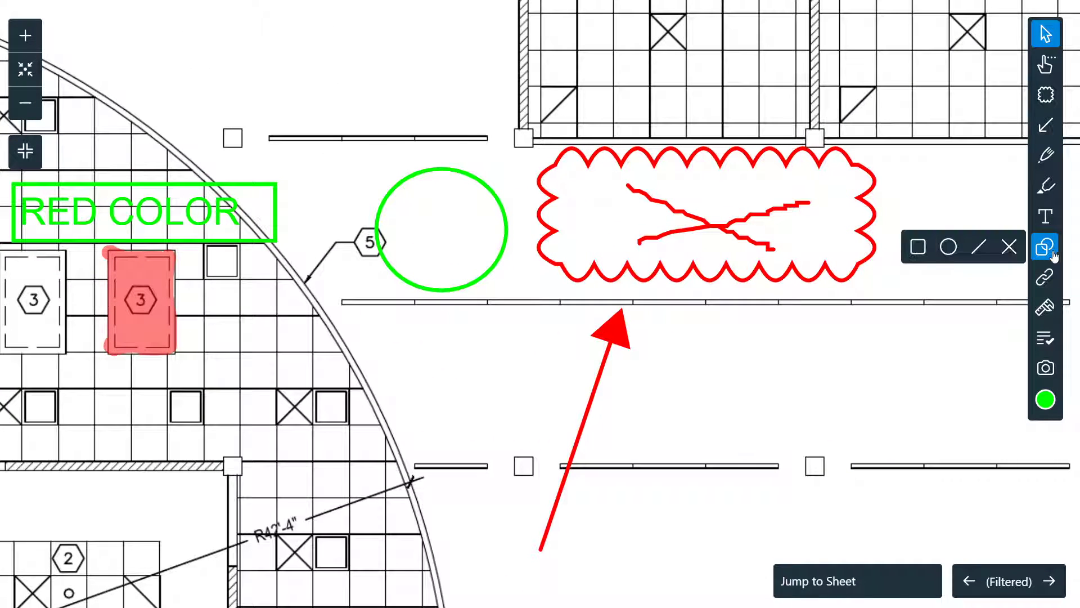
{"action": "left_click", "coordinate": [1008, 247]}
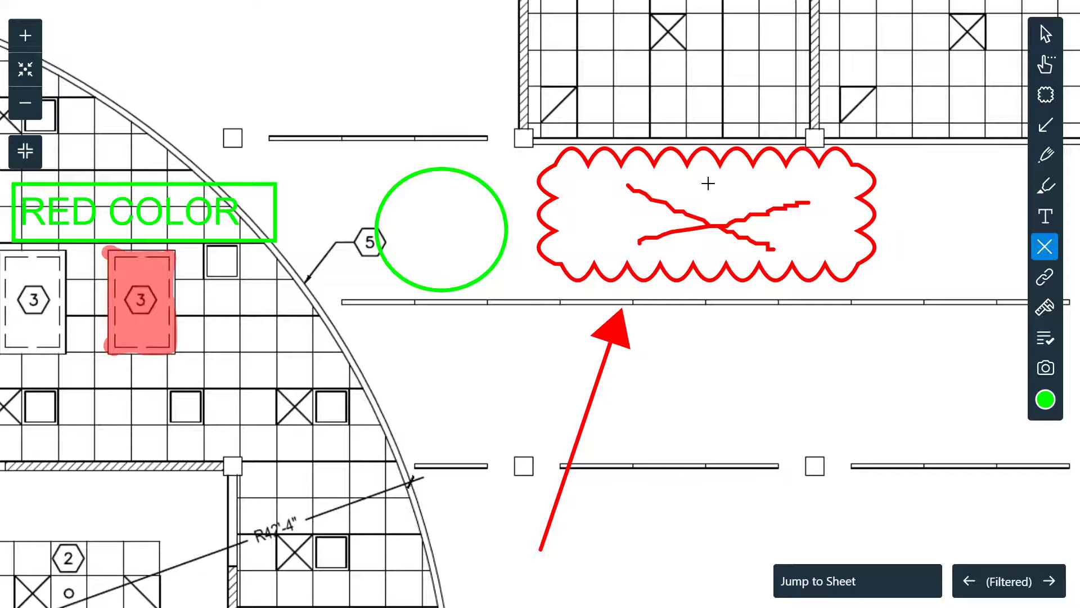
{"action": "left_click_drag", "start_coordinate": [932, 180], "coordinate": [1065, 255]}
{"action": "left_click_drag", "start_coordinate": [990, 216], "coordinate": [888, 287]}
{"action": "left_click_drag", "start_coordinate": [936, 254], "coordinate": [897, 256]}
Step: Stroke-select the ellipse, cloud and nearby markups together
{"action": "left_click", "coordinate": [1043, 70]}
{"action": "scroll", "coordinate": [692, 318], "scroll_direction": "down", "scroll_amount": 4}
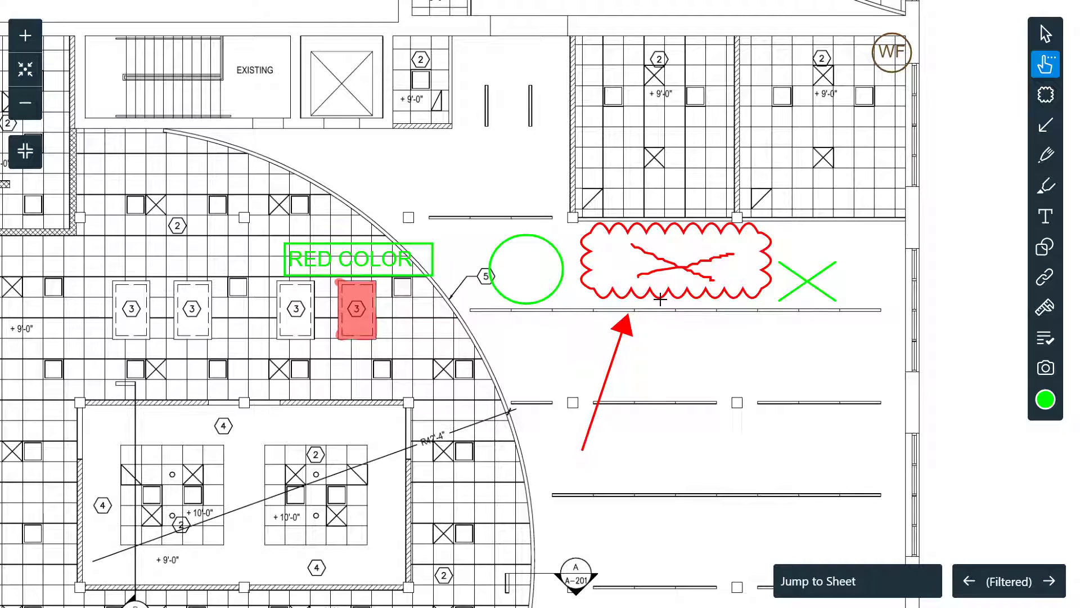
{"action": "mouse_move", "coordinate": [457, 166]}
{"action": "left_mouse_down"}
{"action": "mouse_move", "coordinate": [624, 270]}
{"action": "mouse_move", "coordinate": [791, 348]}
{"action": "mouse_move", "coordinate": [638, 396]}
{"action": "mouse_move", "coordinate": [635, 337]}
{"action": "mouse_move", "coordinate": [664, 293]}
{"action": "left_mouse_up"}
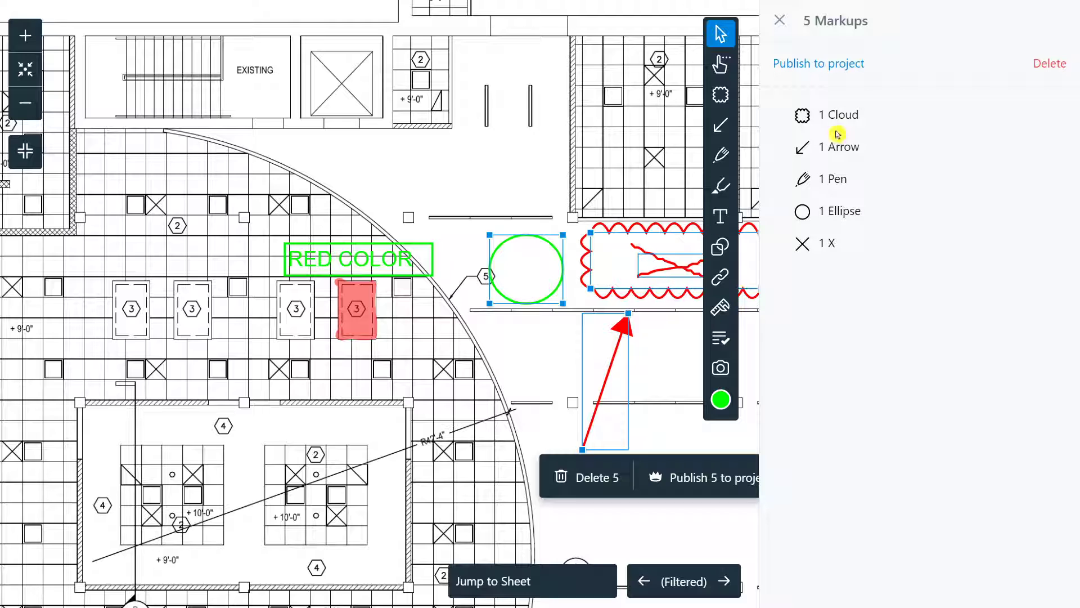
Step: Drag the five selected markups left as a group toward the 5 tag, then deselect
{"action": "left_click_drag", "start_coordinate": [588, 235], "coordinate": [615, 265]}
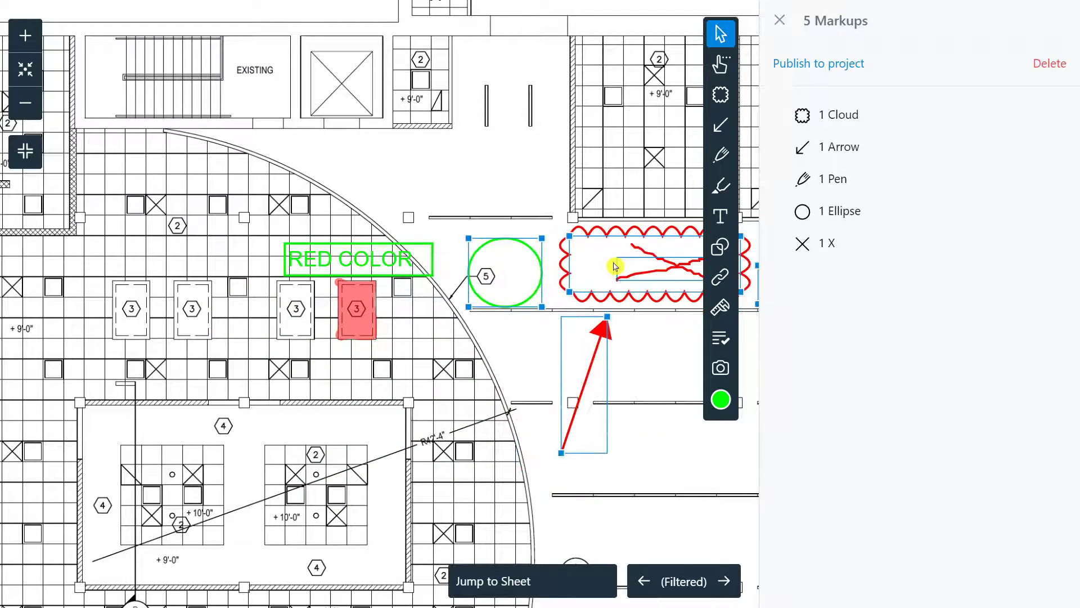
{"action": "left_click", "coordinate": [557, 326]}
{"action": "scroll", "coordinate": [716, 328], "scroll_direction": "up", "scroll_amount": 3}
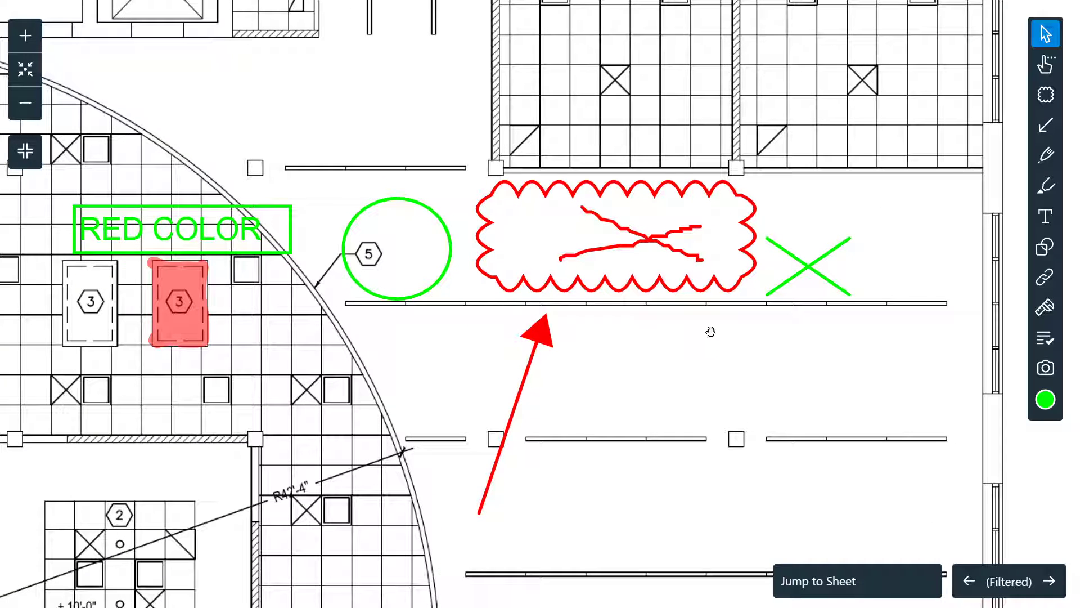
{"action": "scroll", "coordinate": [711, 332], "scroll_direction": "up", "scroll_amount": 1}
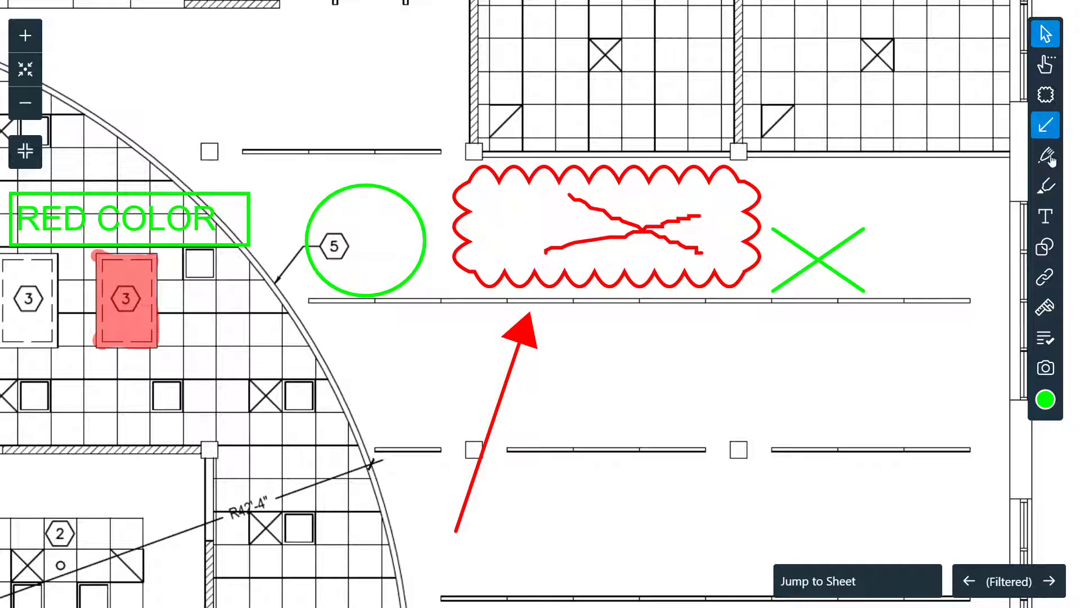
{"action": "left_click", "coordinate": [1045, 246]}
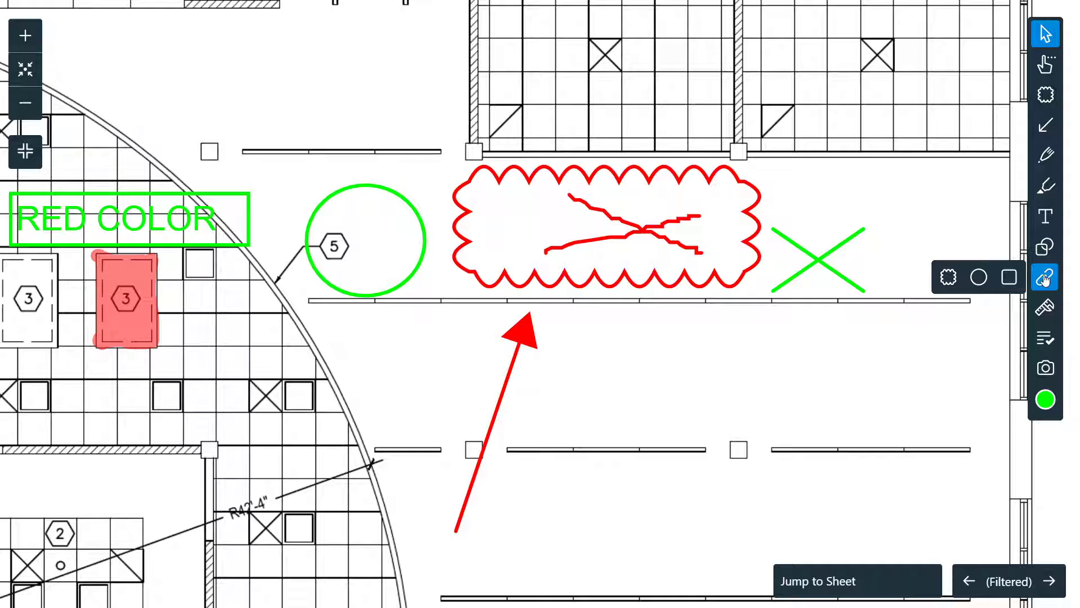
{"action": "left_click", "coordinate": [980, 278]}
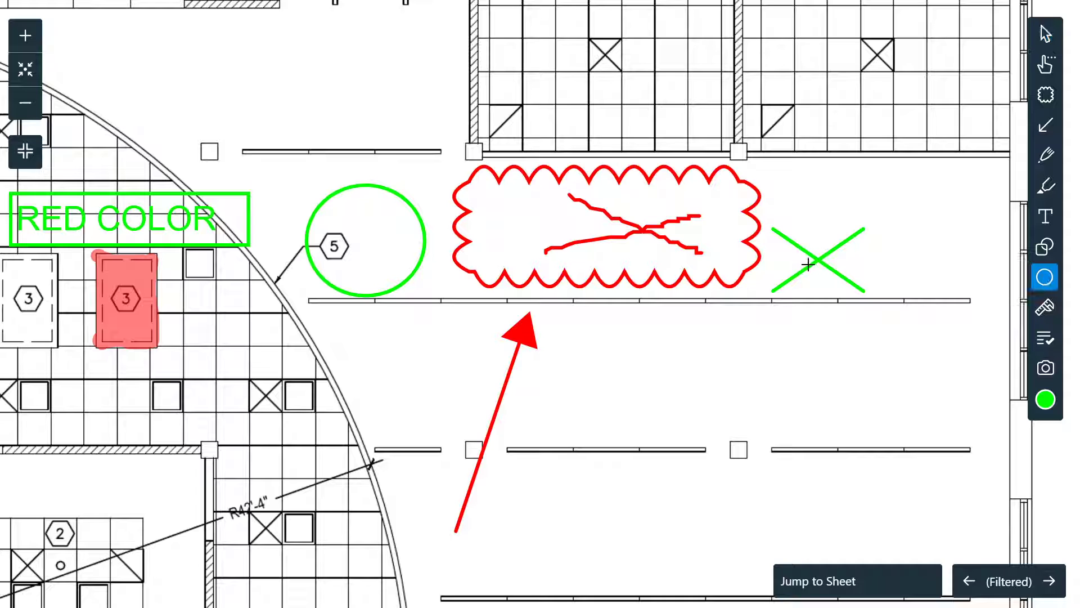
{"action": "left_click_drag", "start_coordinate": [313, 195], "coordinate": [379, 257]}
{"action": "left_click", "coordinate": [303, 312]}
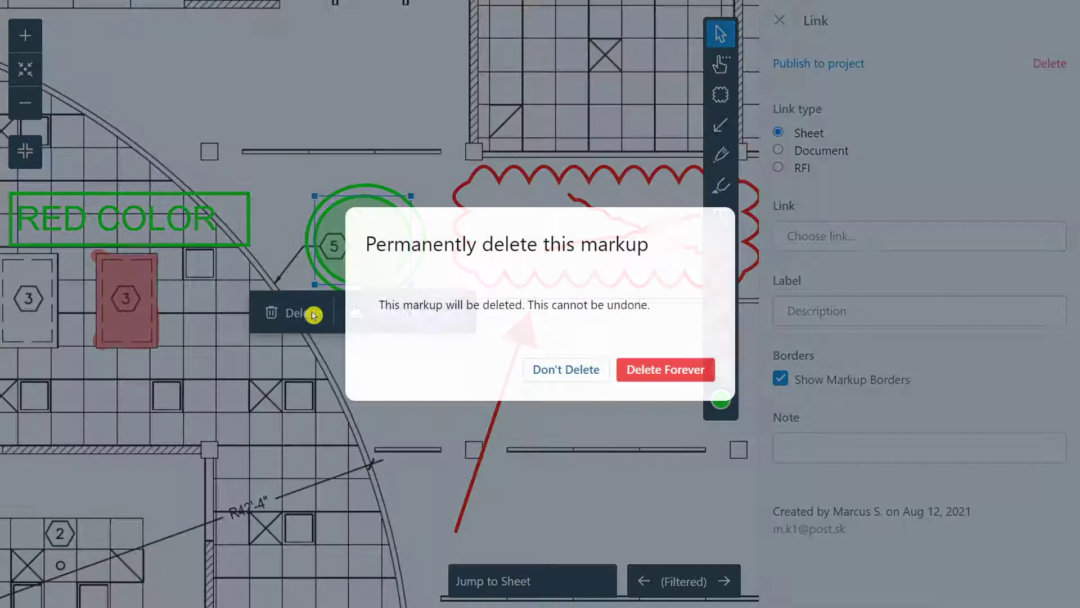
{"action": "left_click", "coordinate": [647, 379]}
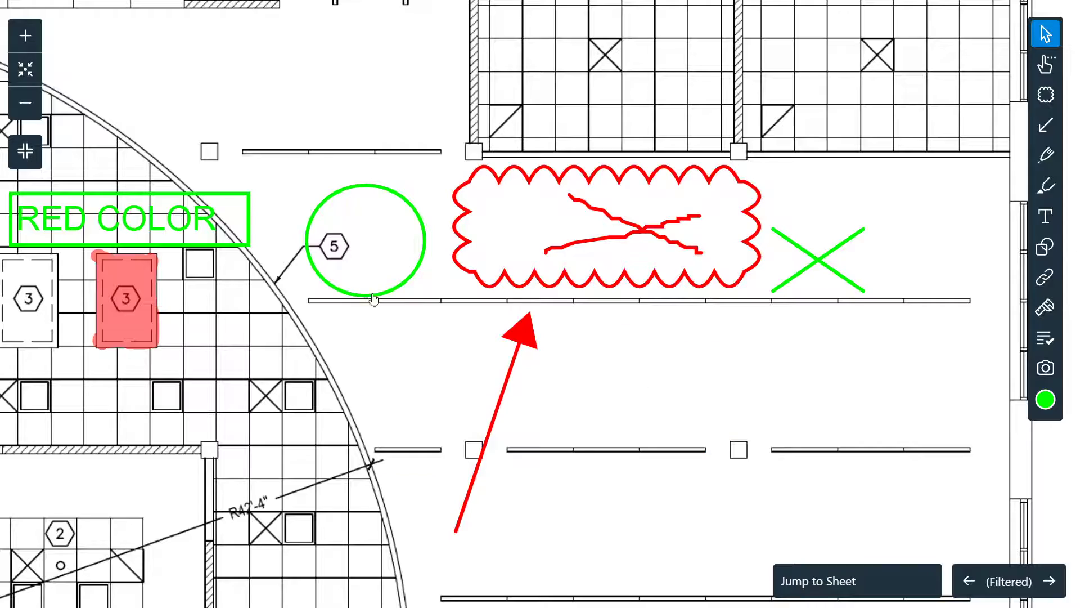
{"action": "left_click", "coordinate": [1040, 268]}
Step: Draw a rectangular link area over the two central ceiling grids
{"action": "left_click_drag", "start_coordinate": [377, 334], "coordinate": [820, 253]}
{"action": "scroll", "coordinate": [687, 304], "scroll_direction": "down", "scroll_amount": 1}
{"action": "scroll", "coordinate": [460, 268], "scroll_direction": "down", "scroll_amount": 2}
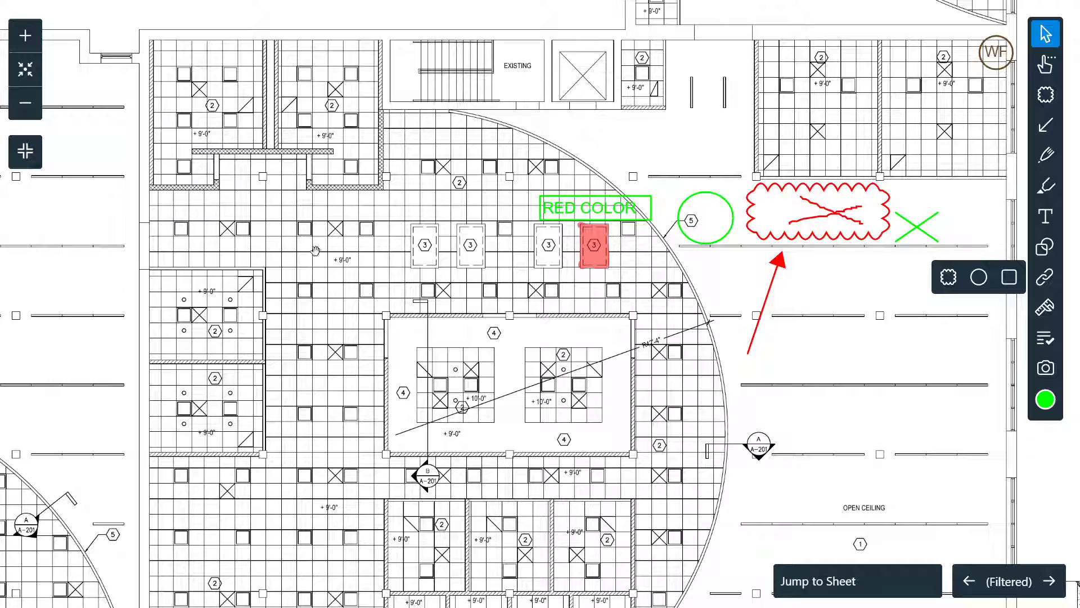
{"action": "scroll", "coordinate": [495, 380], "scroll_direction": "up", "scroll_amount": 2}
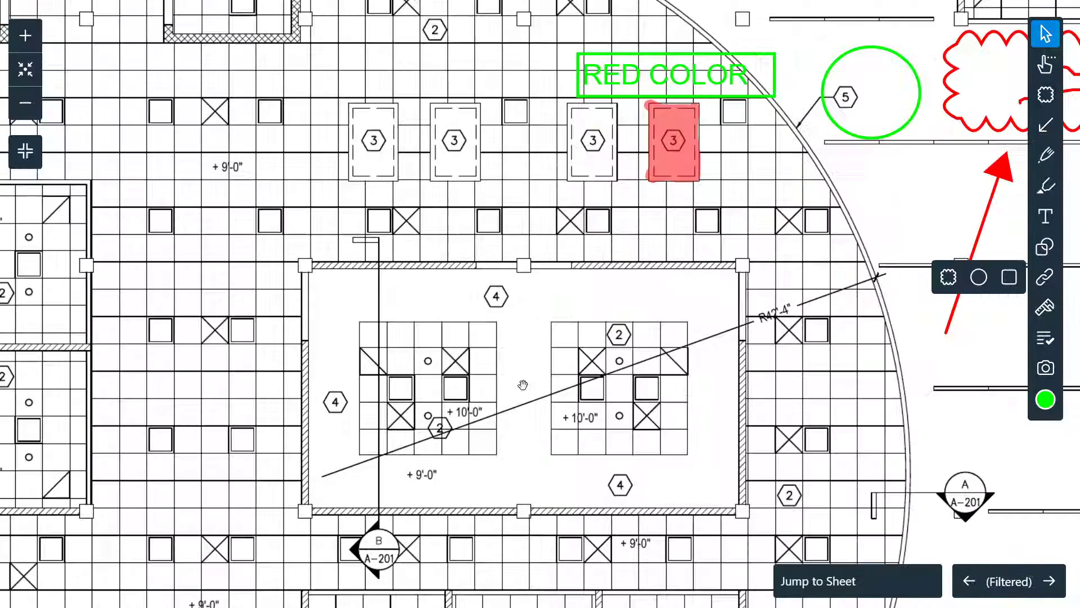
{"action": "scroll", "coordinate": [489, 352], "scroll_direction": "up", "scroll_amount": 1}
{"action": "left_click", "coordinate": [1005, 279]}
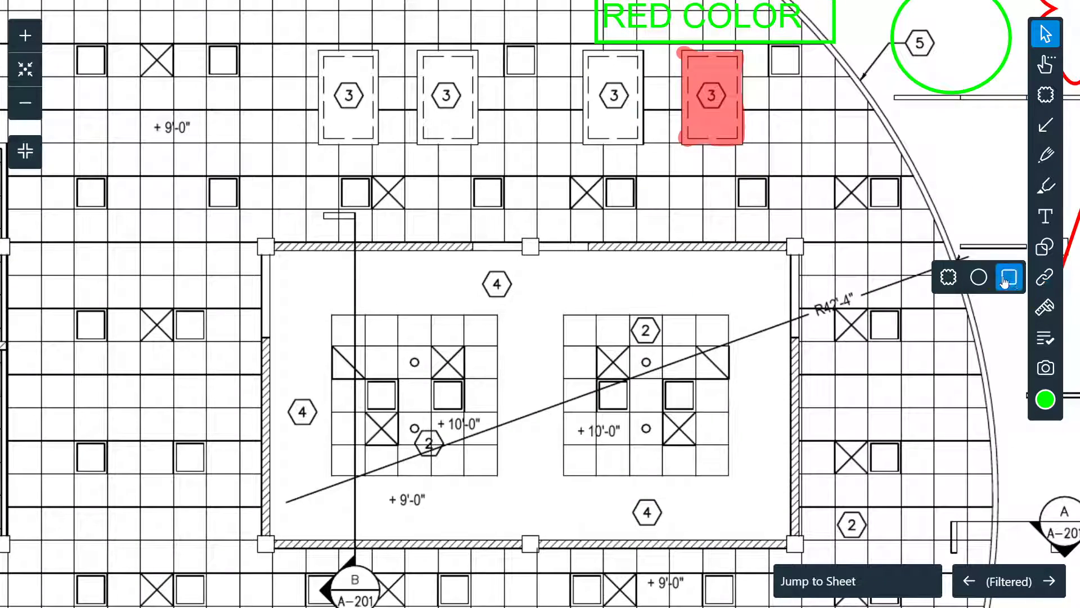
{"action": "left_click_drag", "start_coordinate": [324, 305], "coordinate": [739, 486]}
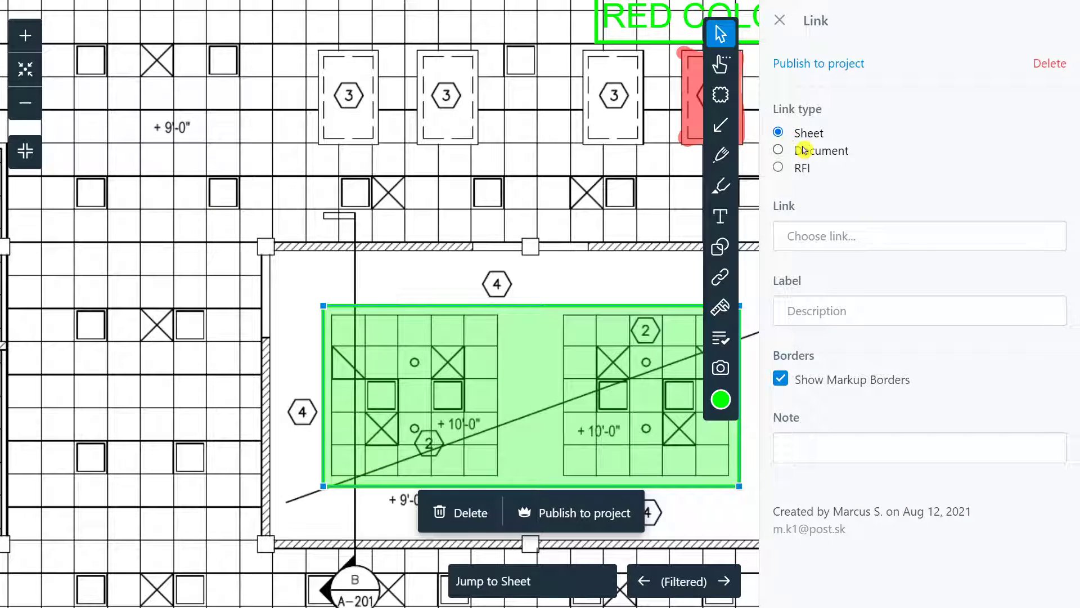
Step: Link the rectangle to sheet E-102, then replace that link with H-102
{"action": "left_click", "coordinate": [804, 232]}
{"action": "scroll", "coordinate": [822, 297], "scroll_direction": "down", "scroll_amount": 2}
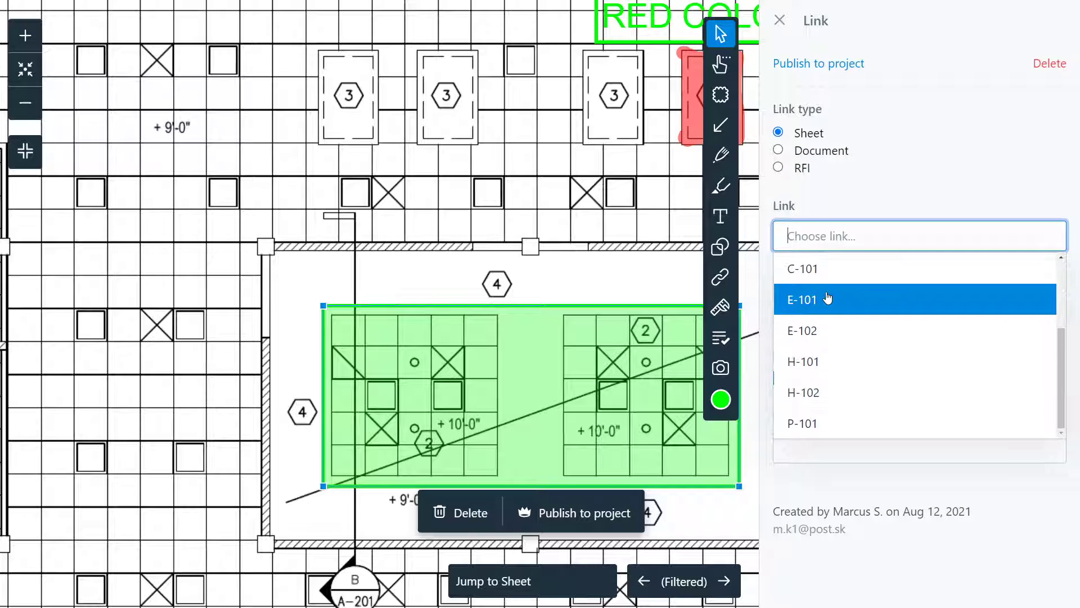
{"action": "left_click", "coordinate": [828, 331]}
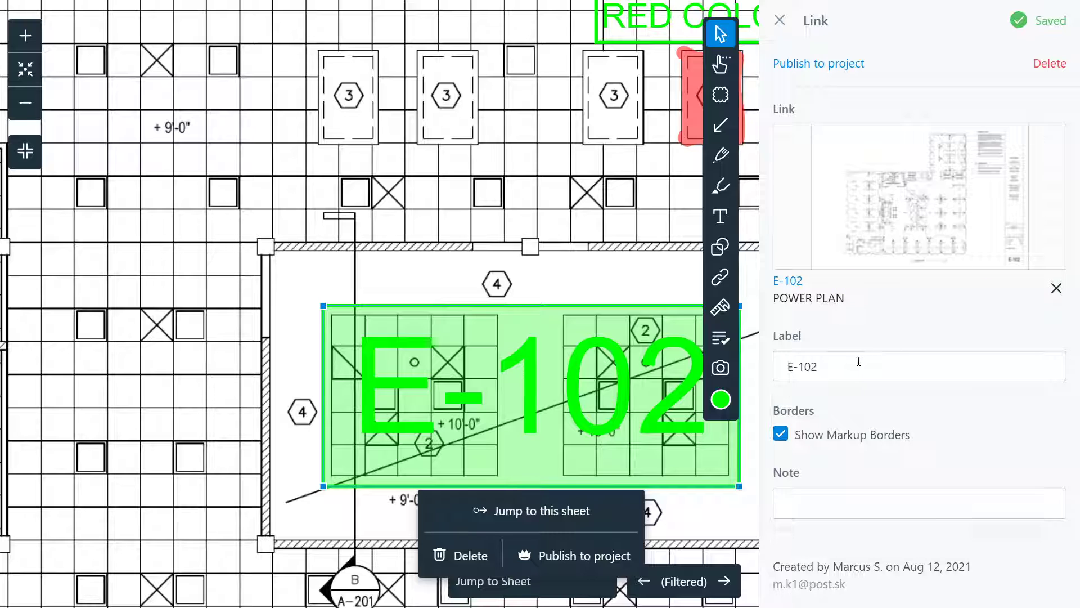
{"action": "left_click", "coordinate": [1053, 285]}
{"action": "left_click", "coordinate": [861, 236]}
{"action": "scroll", "coordinate": [799, 327], "scroll_direction": "down", "scroll_amount": 2}
{"action": "left_click", "coordinate": [862, 400]}
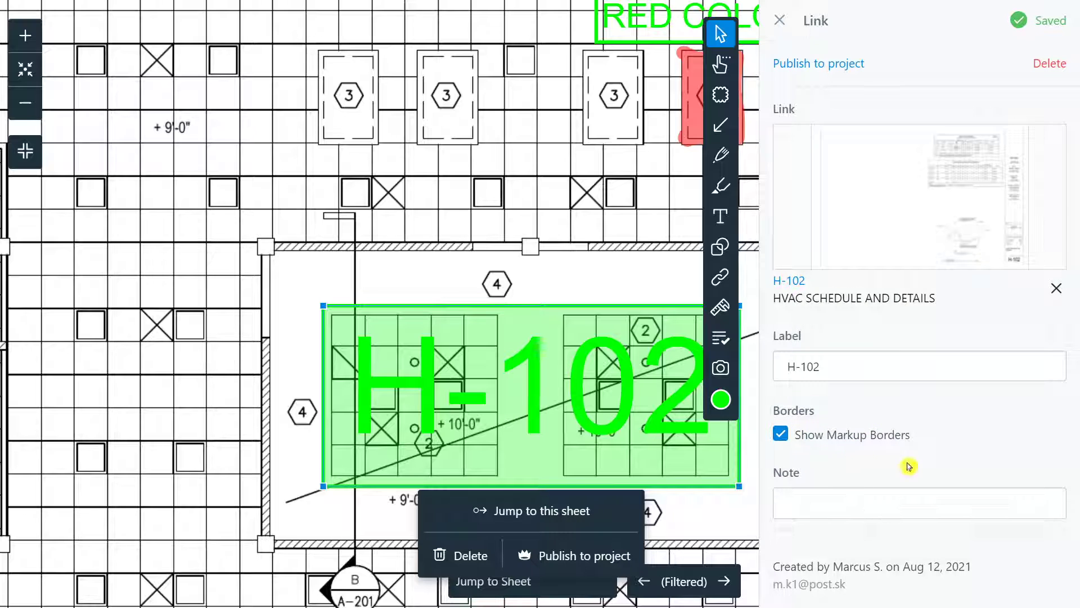
{"action": "left_click", "coordinate": [779, 22]}
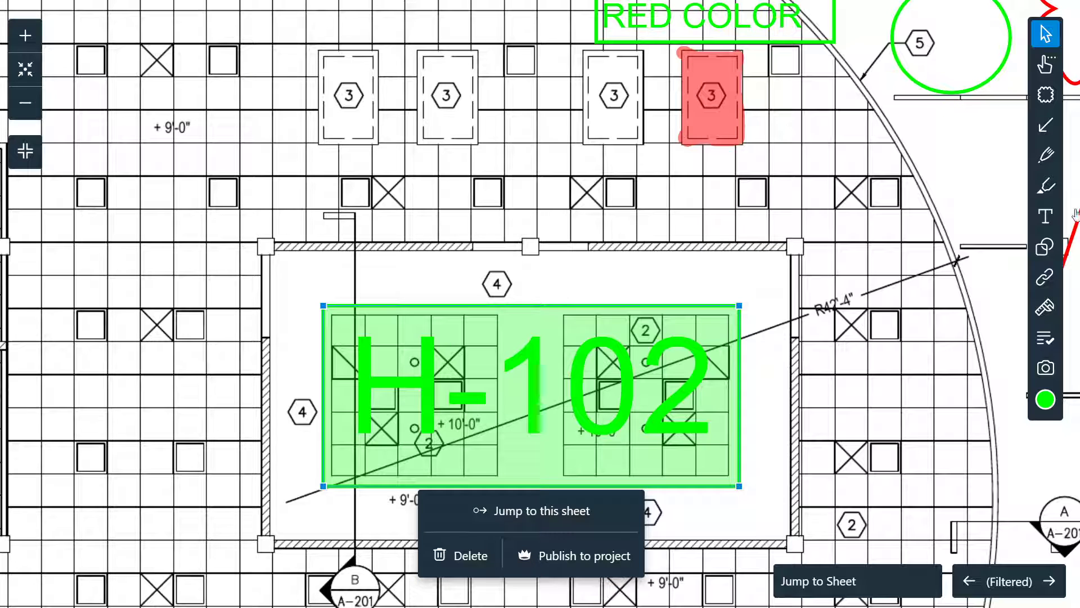
Step: Draw a calibration line along the central room's top wall, trying metric units
{"action": "left_click", "coordinate": [1046, 308]}
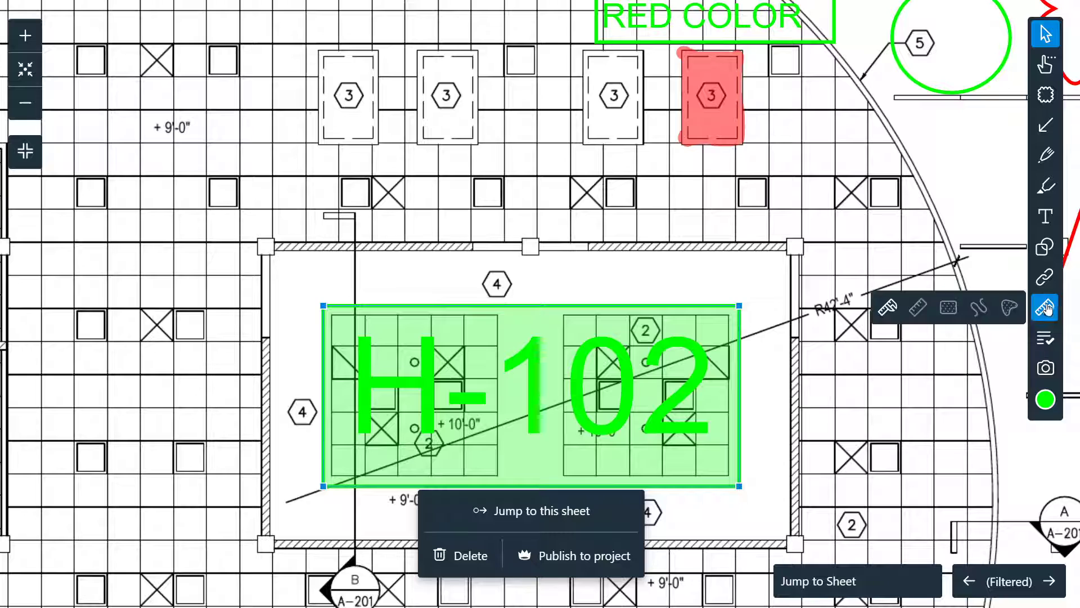
{"action": "left_click", "coordinate": [887, 306]}
{"action": "left_click_drag", "start_coordinate": [503, 247], "coordinate": [796, 246]}
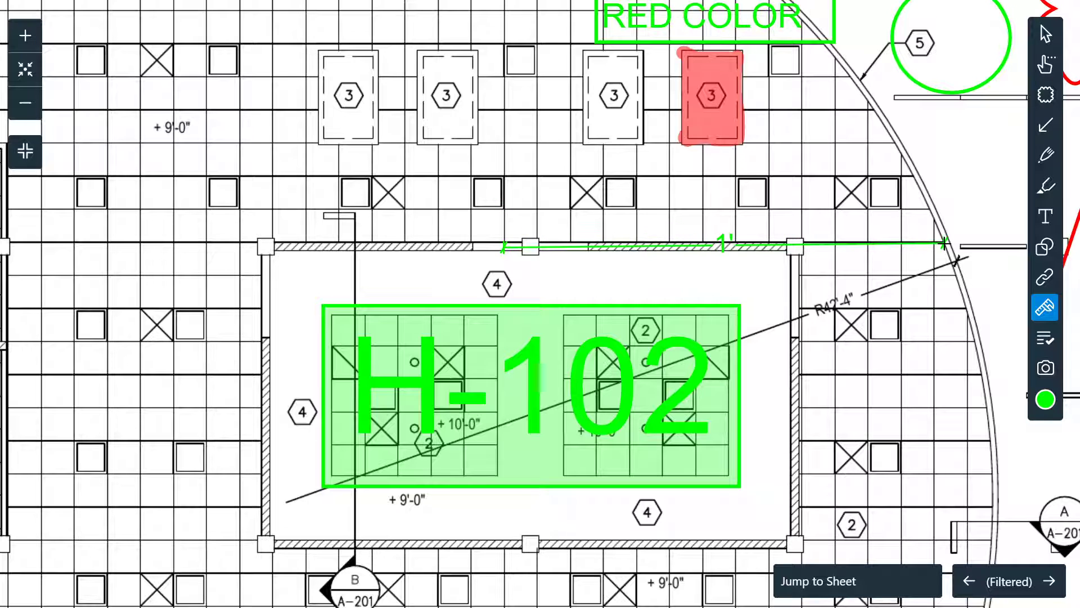
{"action": "left_click_drag", "start_coordinate": [795, 245], "coordinate": [267, 246]}
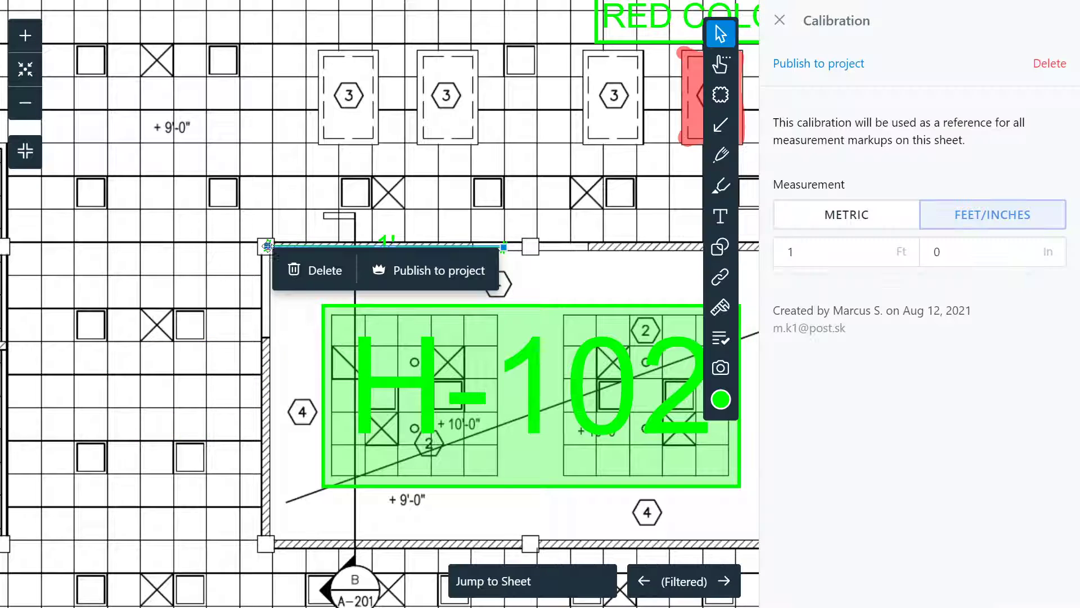
{"action": "left_click", "coordinate": [847, 217]}
{"action": "left_click", "coordinate": [966, 225]}
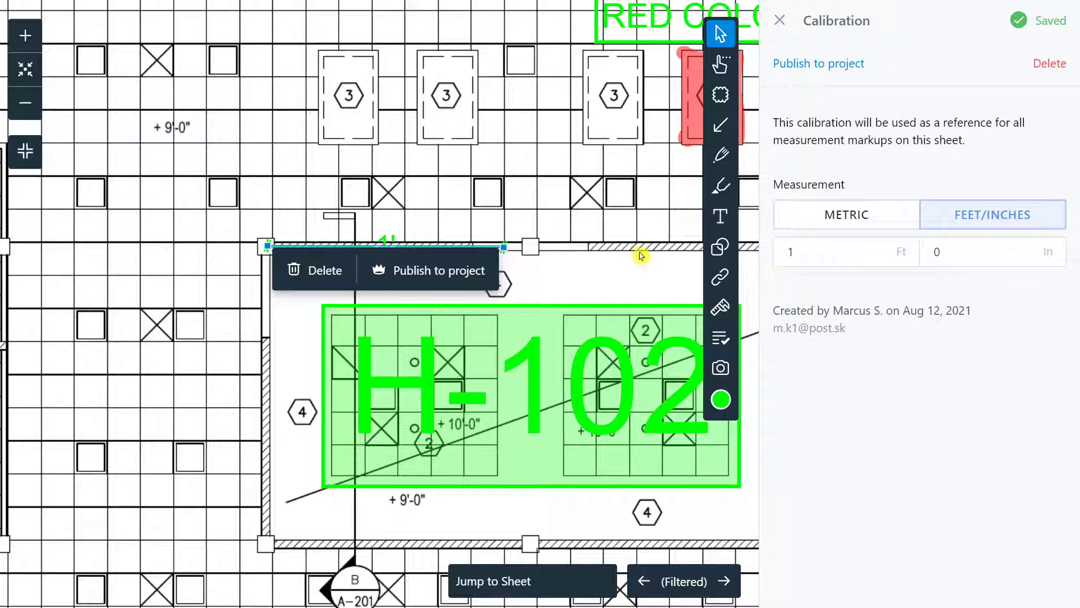
{"action": "left_click_drag", "start_coordinate": [503, 246], "coordinate": [836, 248]}
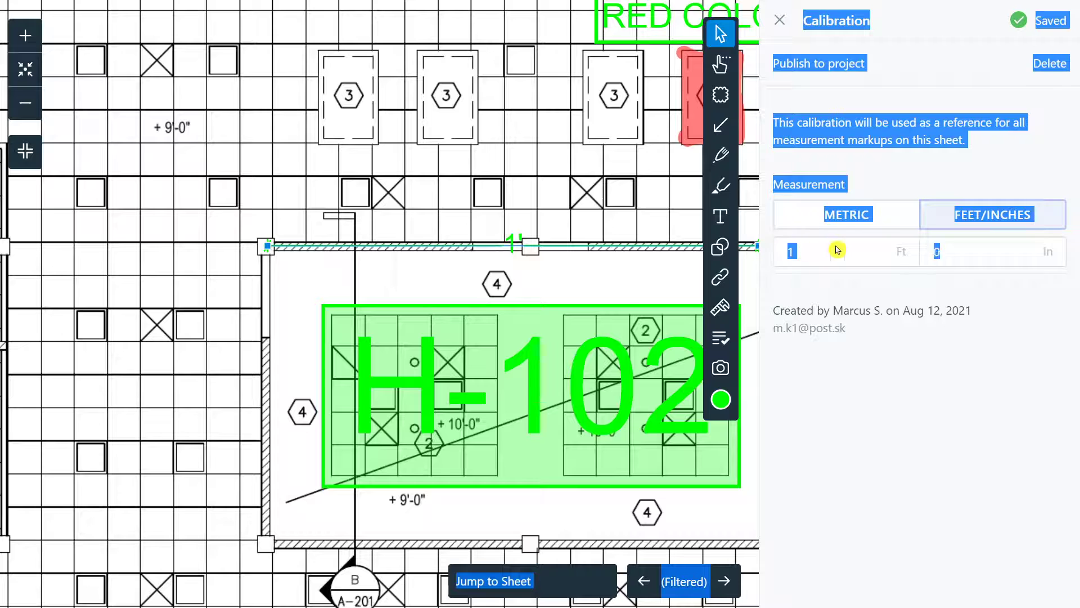
{"action": "left_click_drag", "start_coordinate": [669, 283], "coordinate": [596, 281]}
Step: Try a 1 centimetre metric calibration, then permanently delete the calibration line
{"action": "left_click", "coordinate": [822, 225]}
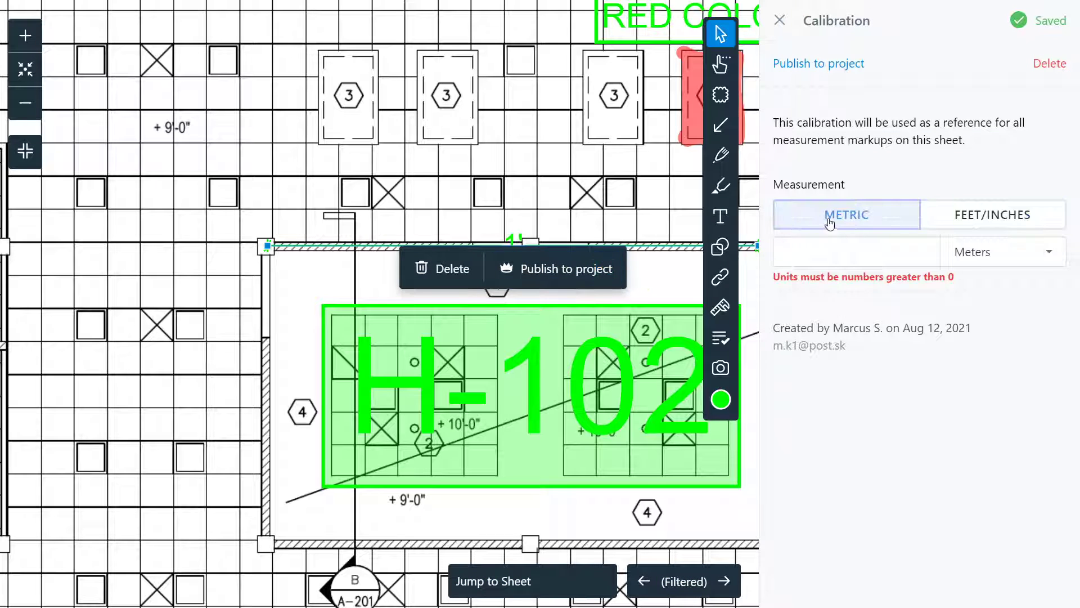
{"action": "left_click", "coordinate": [906, 241]}
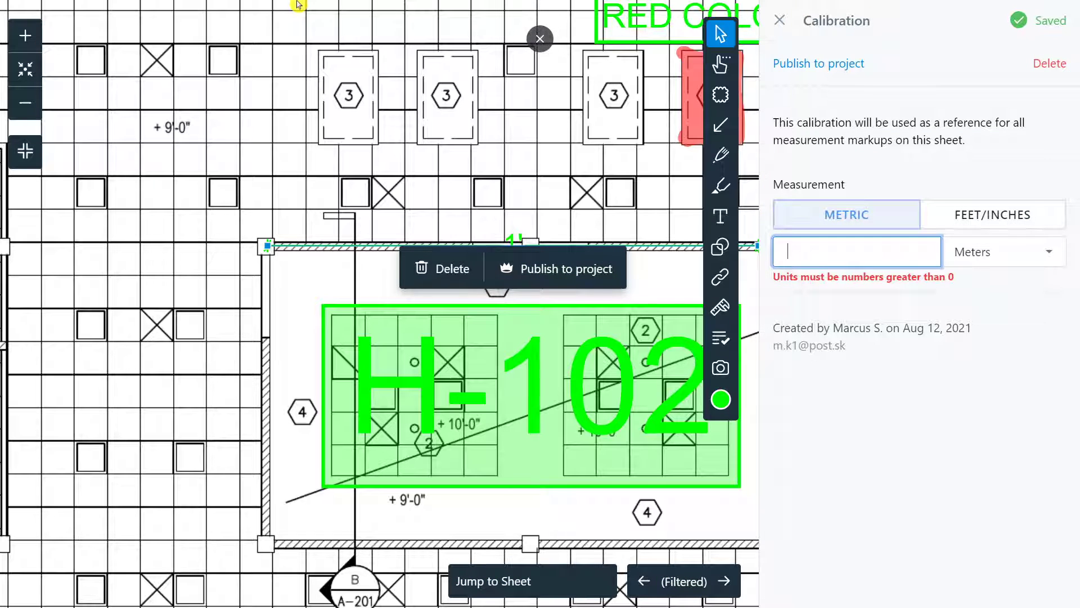
{"action": "type", "text": "12"}
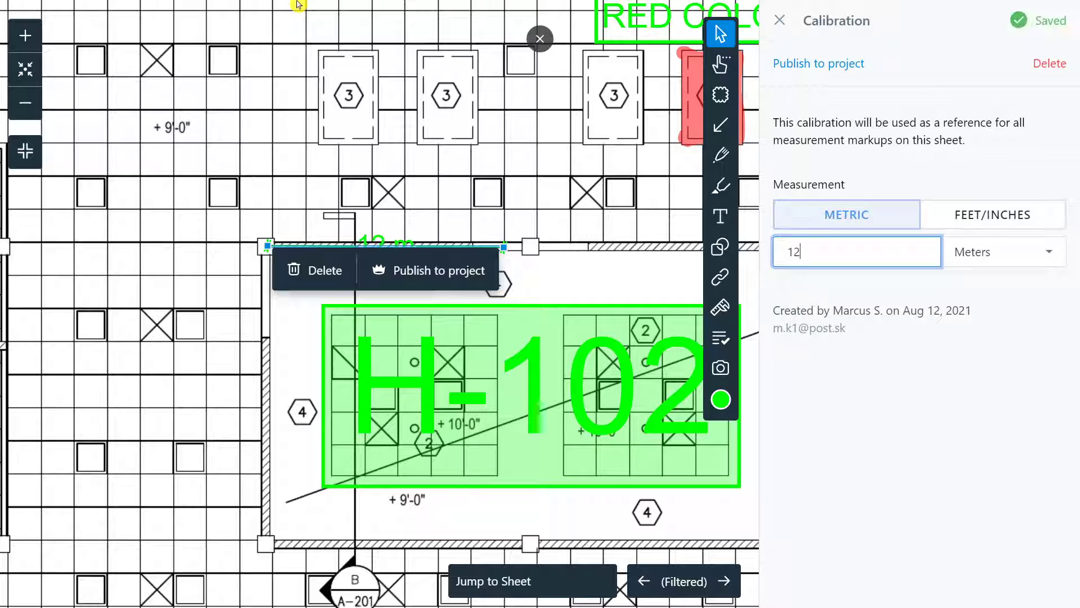
{"action": "key", "text": "BackSpace"}
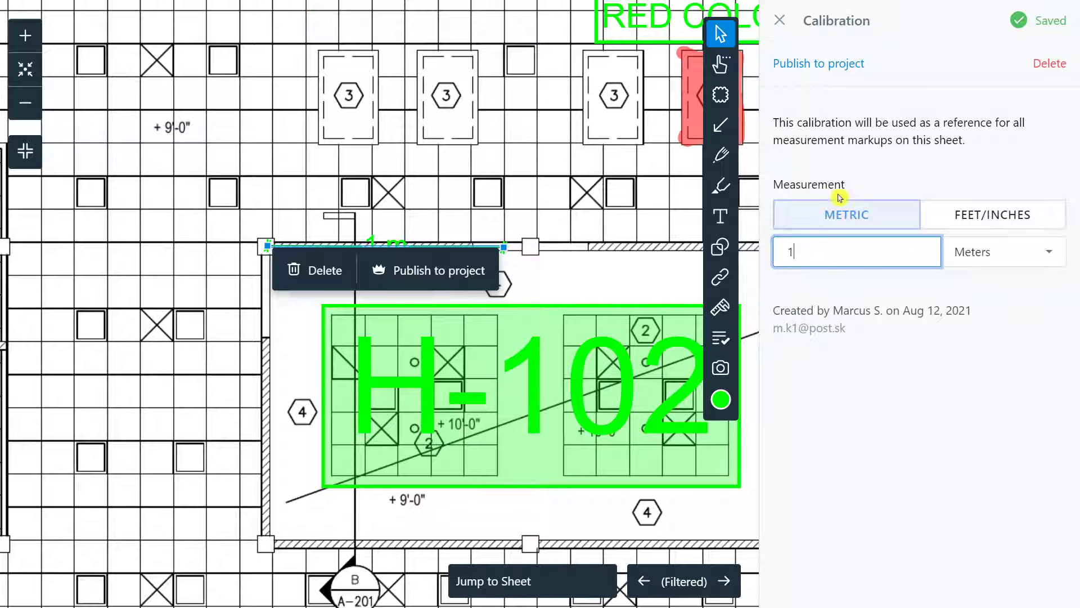
{"action": "left_click", "coordinate": [1021, 256]}
{"action": "left_click", "coordinate": [986, 315]}
{"action": "left_click_drag", "start_coordinate": [503, 246], "coordinate": [664, 194]}
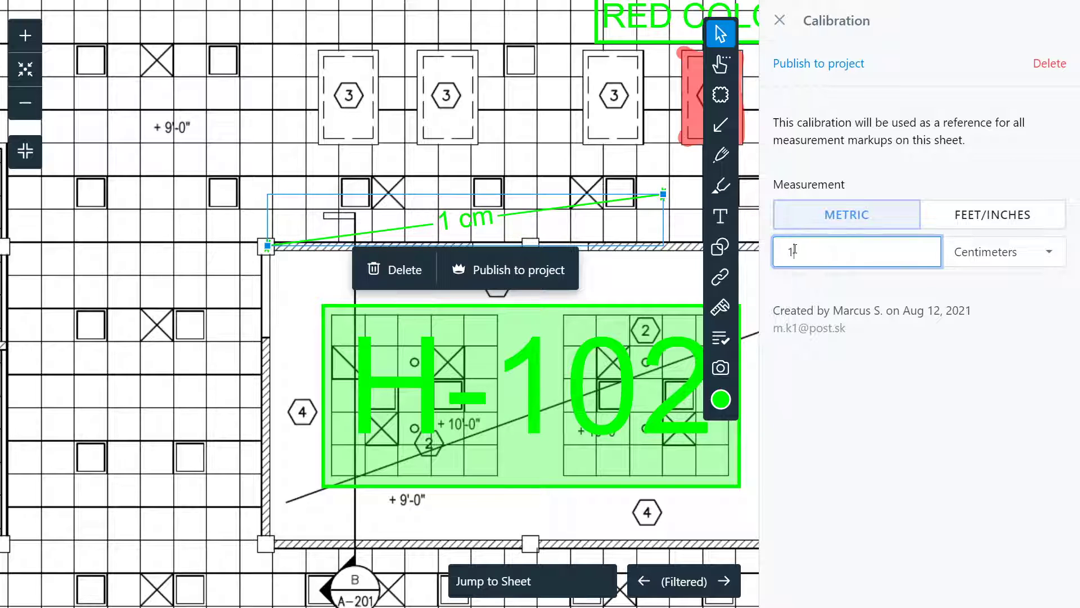
{"action": "left_click", "coordinate": [949, 221]}
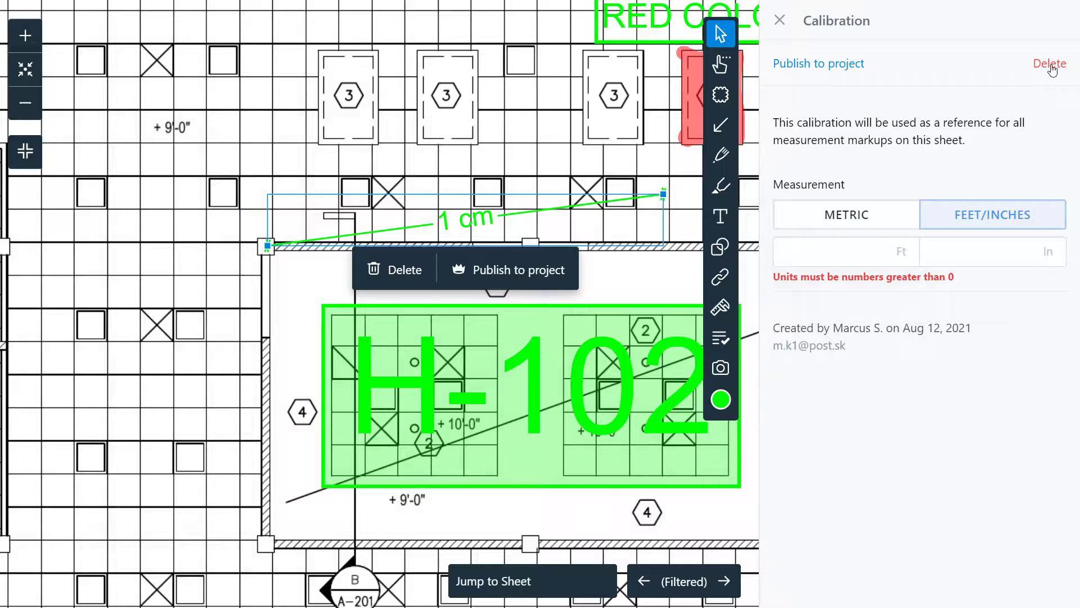
{"action": "left_click", "coordinate": [1048, 65]}
{"action": "left_click", "coordinate": [685, 370]}
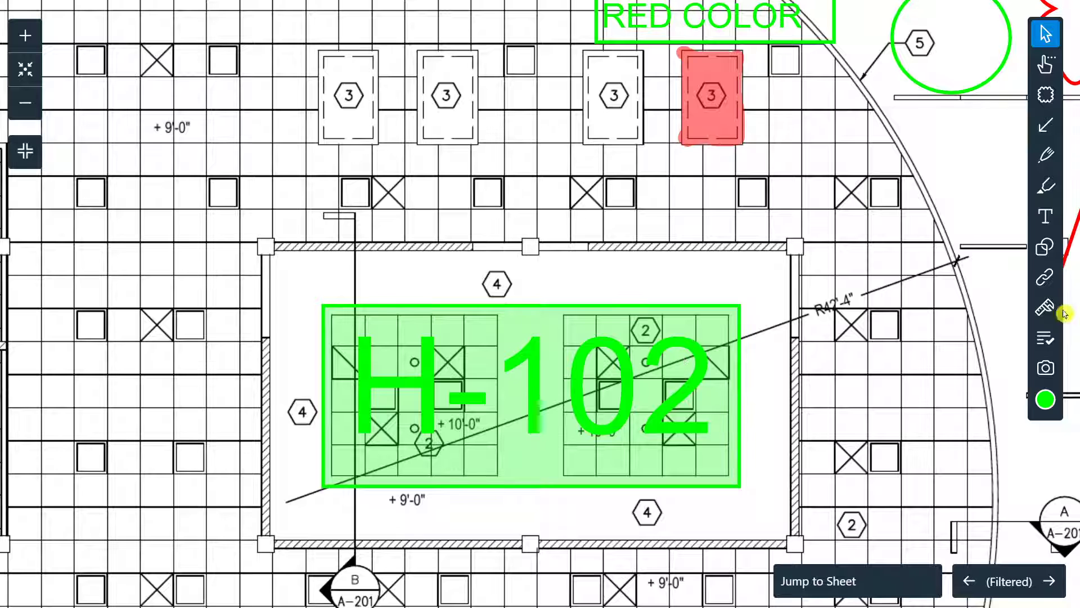
Step: Scroll through the stamp list and pick the Mechanical stamp
{"action": "left_click", "coordinate": [1047, 347]}
{"action": "scroll", "coordinate": [913, 358], "scroll_direction": "down", "scroll_amount": 1}
{"action": "scroll", "coordinate": [913, 358], "scroll_direction": "up", "scroll_amount": 1}
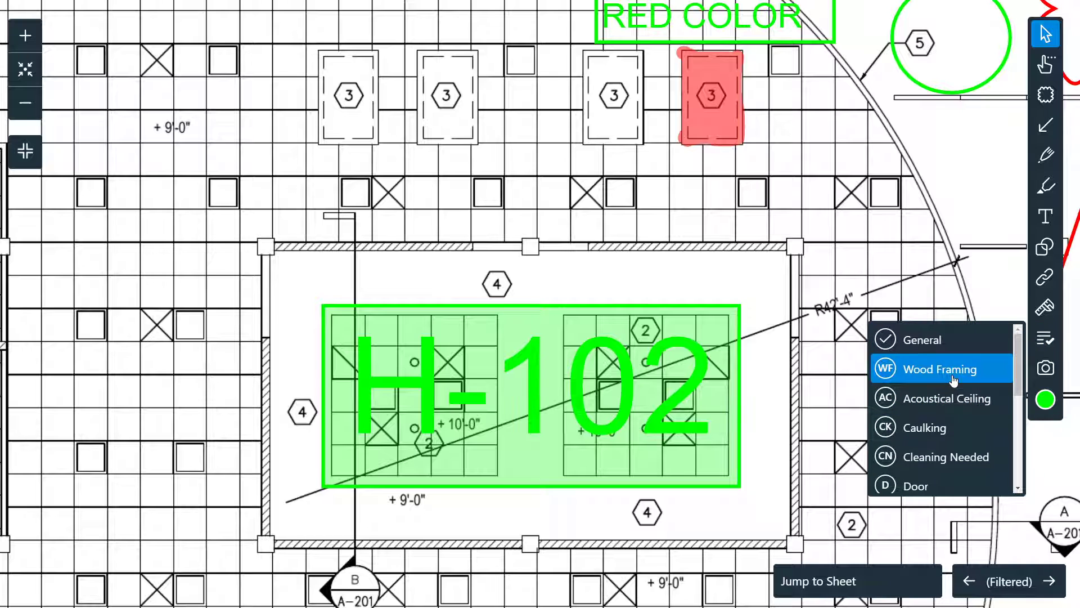
{"action": "scroll", "coordinate": [947, 397], "scroll_direction": "down", "scroll_amount": 1}
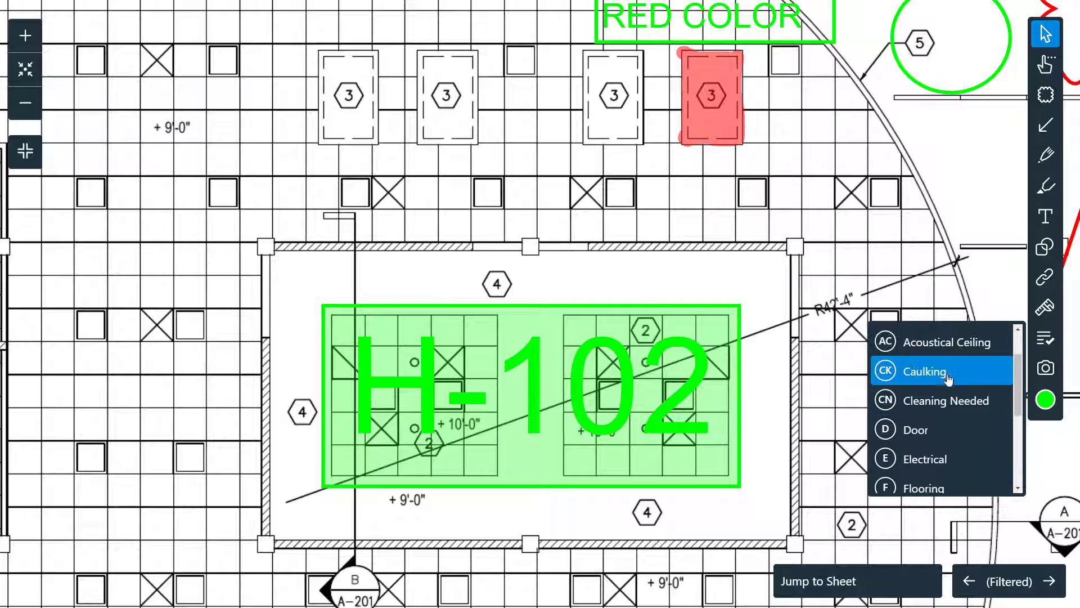
{"action": "scroll", "coordinate": [949, 376], "scroll_direction": "down", "scroll_amount": 1}
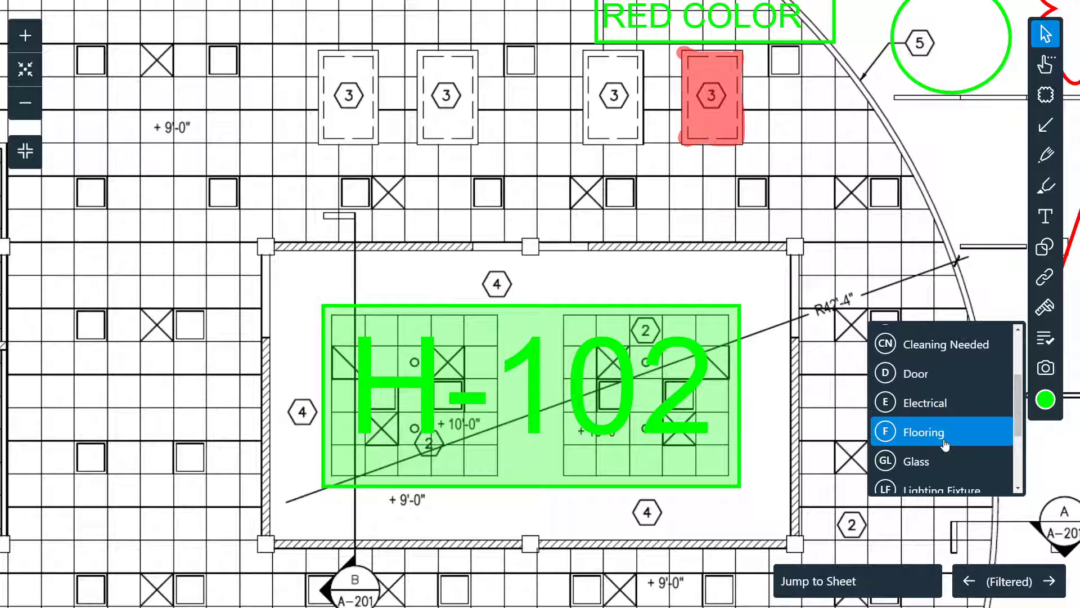
{"action": "scroll", "coordinate": [935, 441], "scroll_direction": "down", "scroll_amount": 1}
{"action": "scroll", "coordinate": [943, 413], "scroll_direction": "down", "scroll_amount": 1}
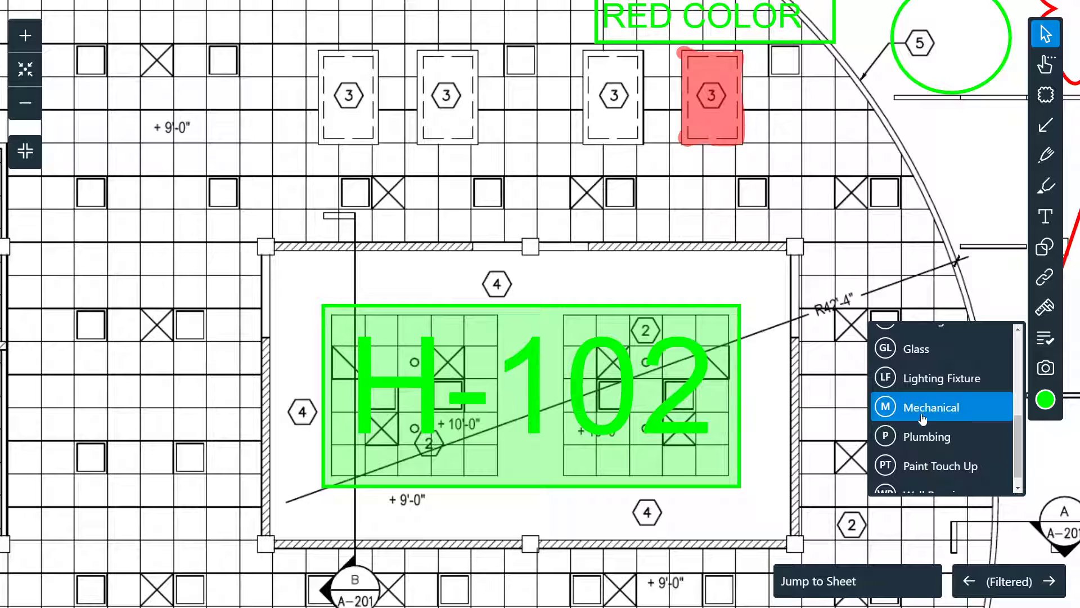
{"action": "scroll", "coordinate": [943, 414], "scroll_direction": "down", "scroll_amount": 1}
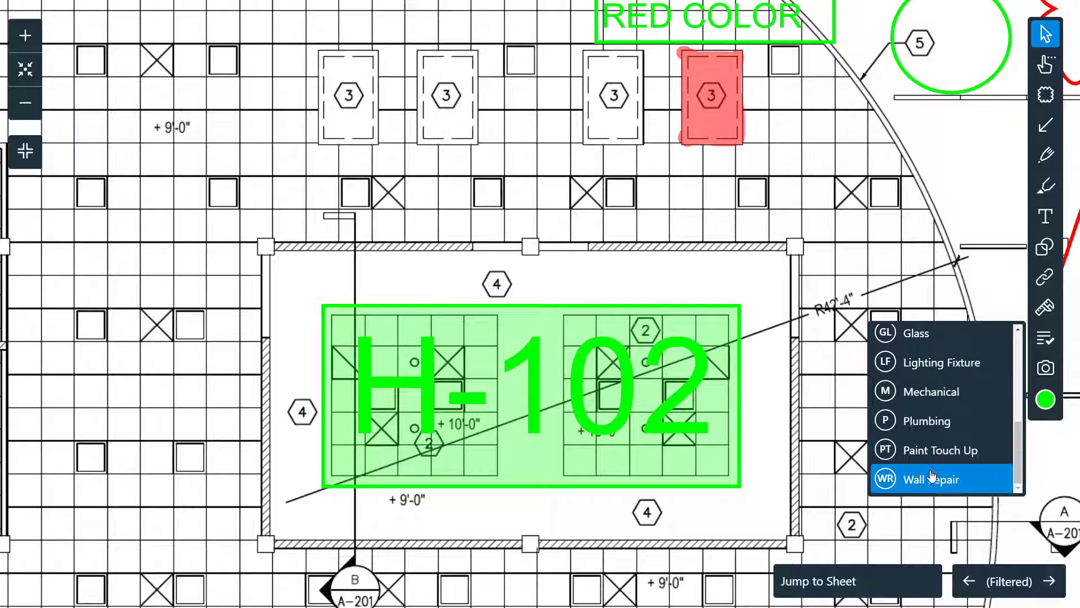
{"action": "left_click", "coordinate": [935, 402]}
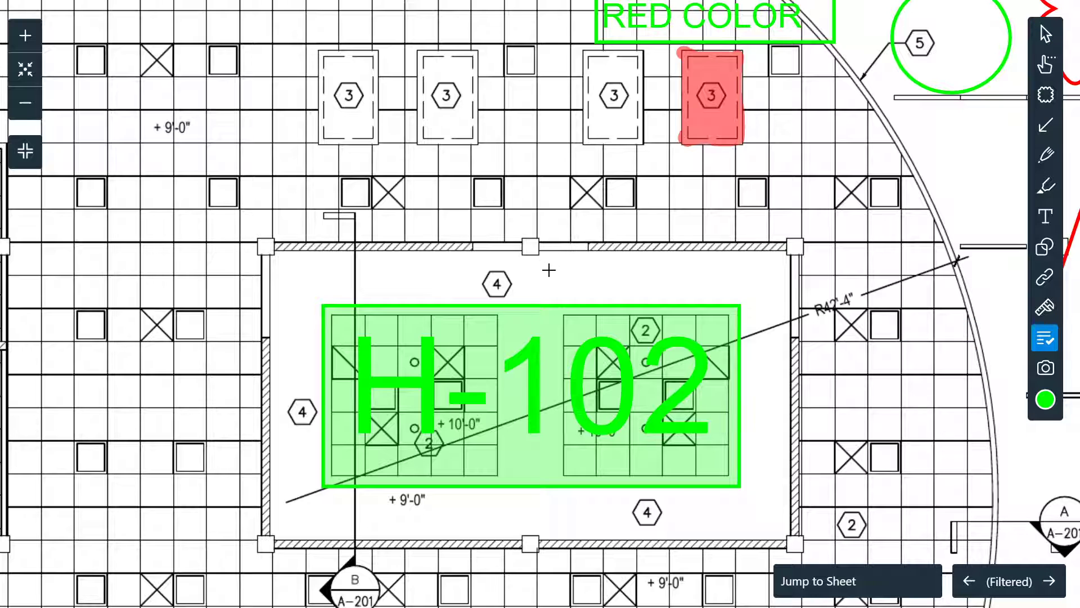
Step: Place a red Mechanical M stamp in room H-102, keeping its status Open
{"action": "left_click", "coordinate": [617, 275]}
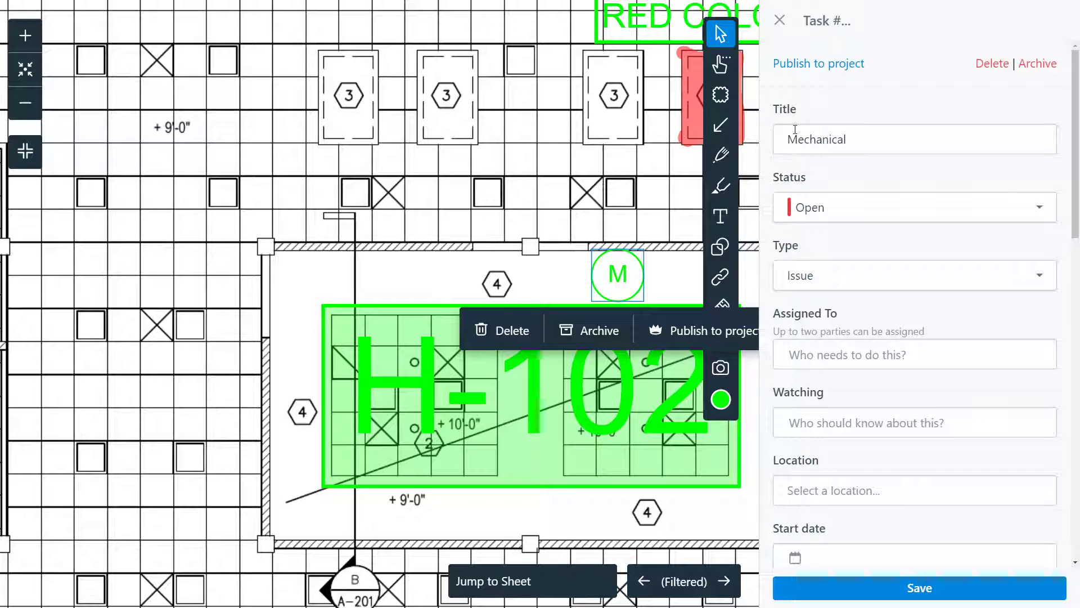
{"action": "left_click", "coordinate": [838, 210]}
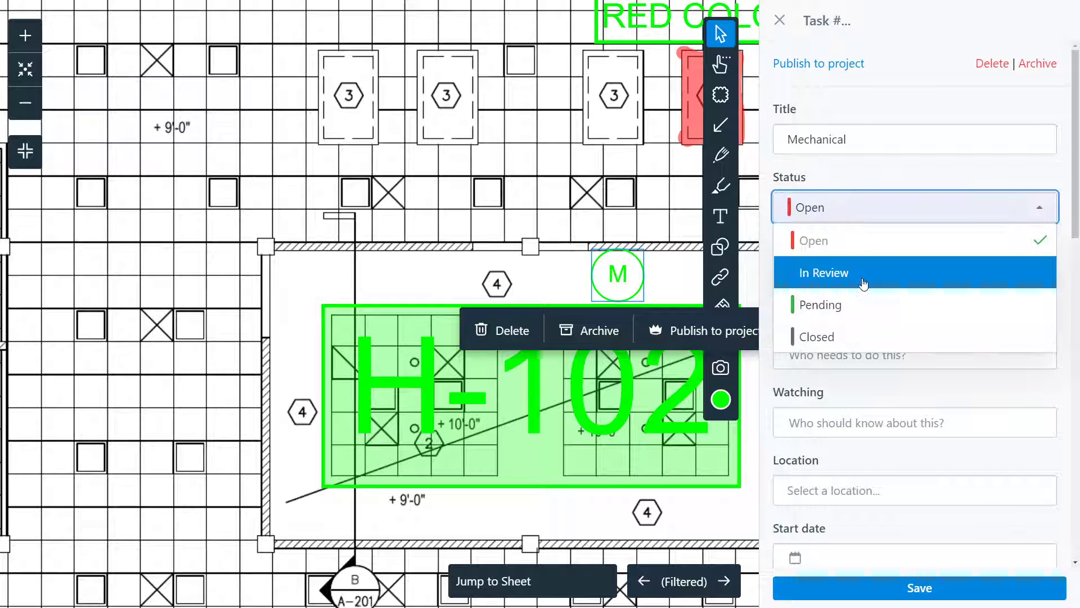
{"action": "left_click", "coordinate": [850, 305]}
{"action": "left_click", "coordinate": [841, 216]}
{"action": "left_click", "coordinate": [836, 242]}
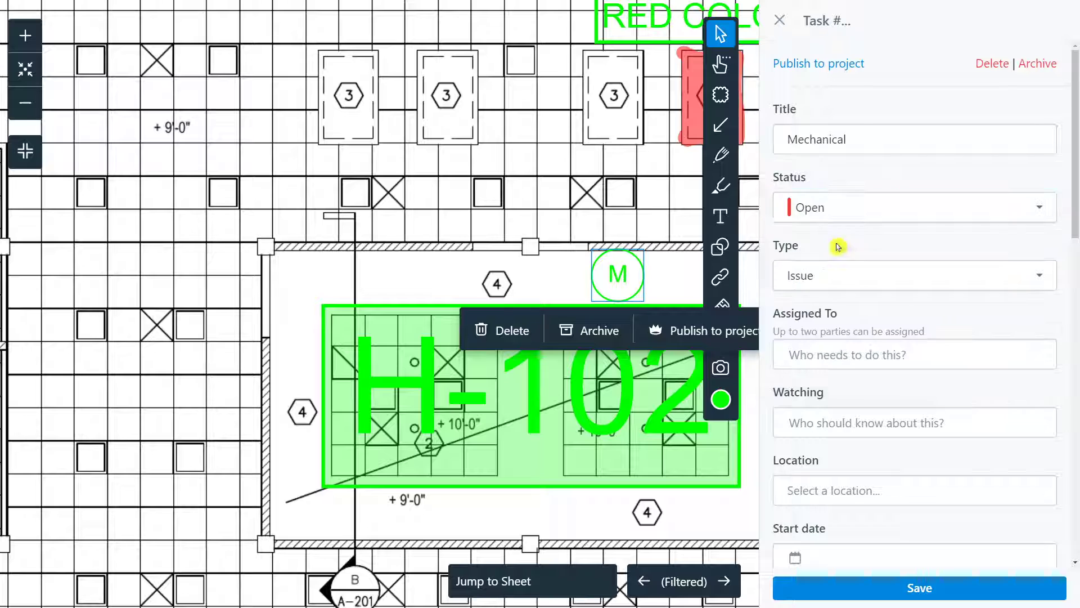
{"action": "left_click", "coordinate": [721, 399]}
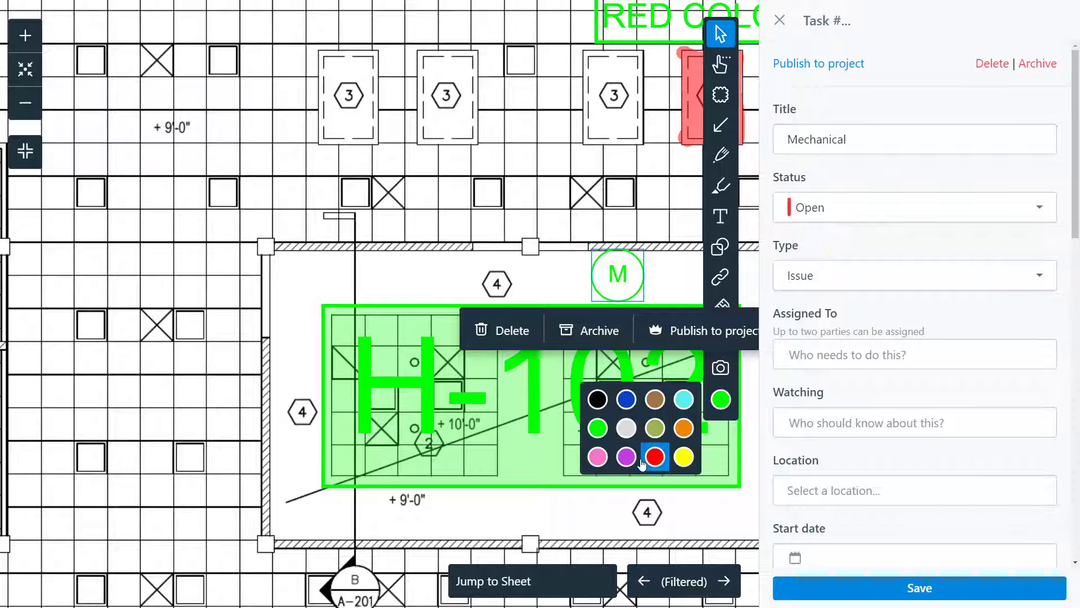
{"action": "left_click", "coordinate": [655, 457]}
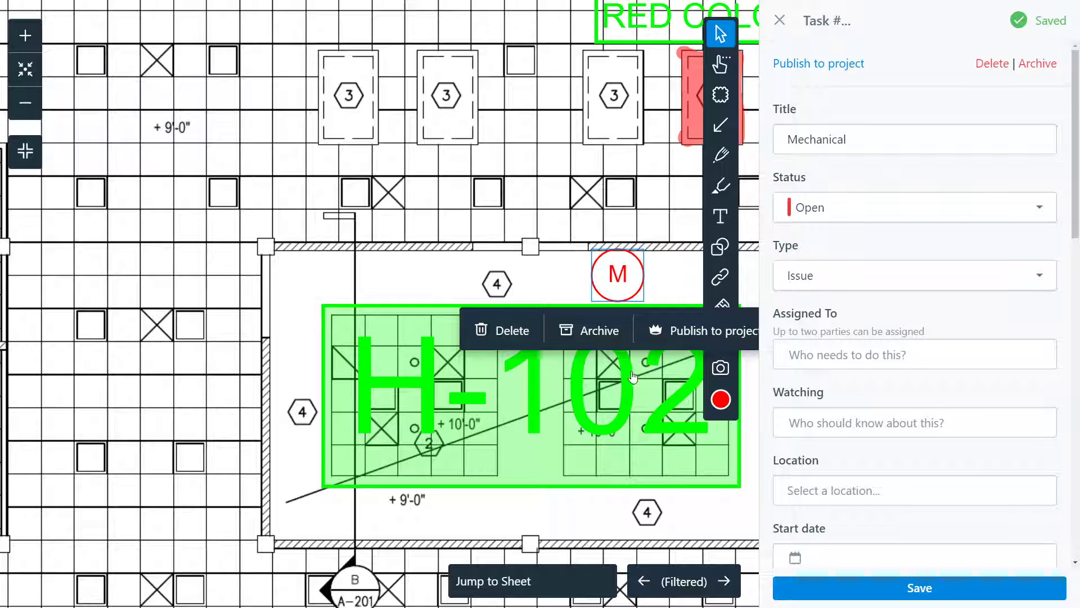
Step: Keep task type Issue, assign the suggested team member, and set location to conference
{"action": "left_click", "coordinate": [822, 269]}
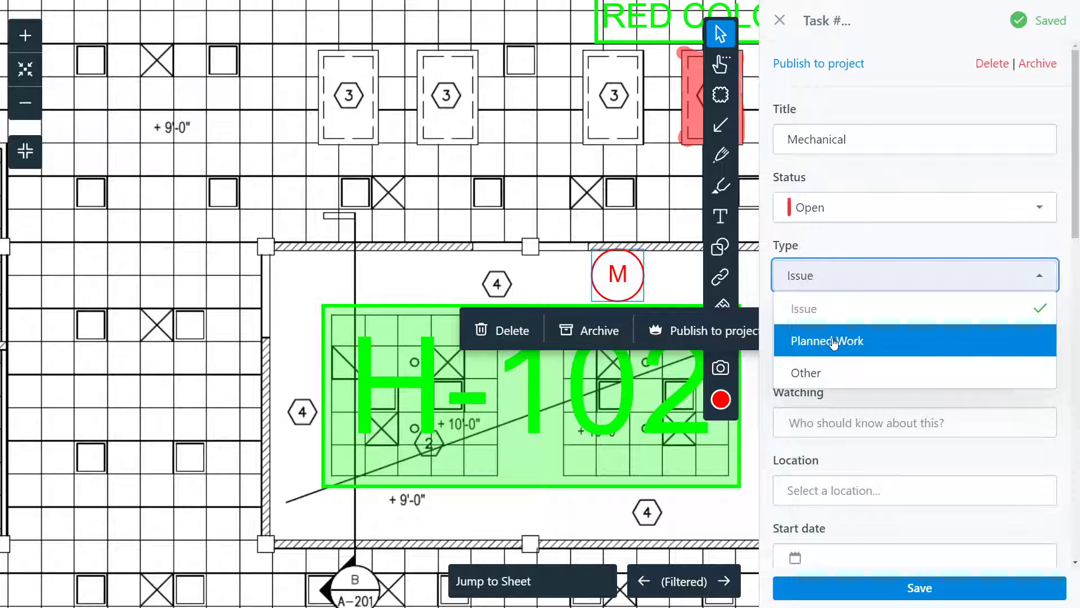
{"action": "left_click", "coordinate": [860, 403]}
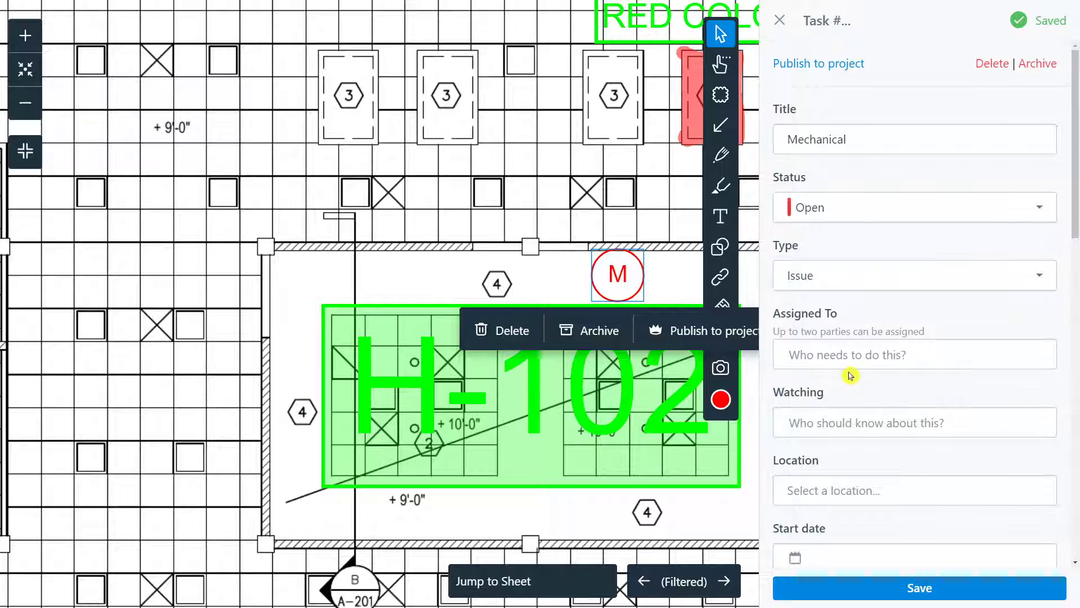
{"action": "scroll", "coordinate": [850, 349], "scroll_direction": "down", "scroll_amount": 1}
{"action": "left_click", "coordinate": [858, 304]}
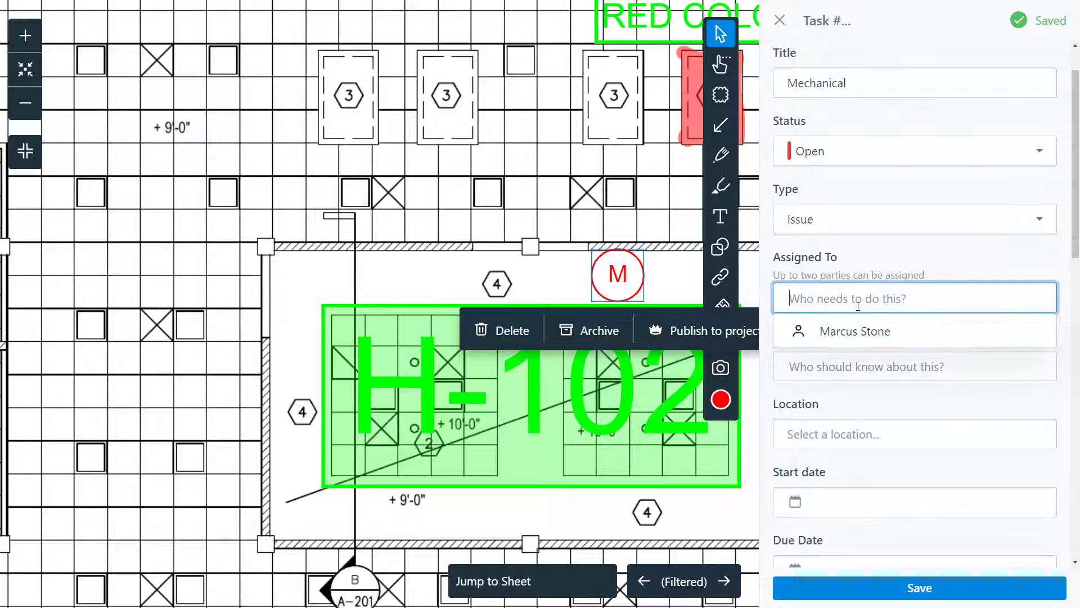
{"action": "left_click", "coordinate": [858, 337]}
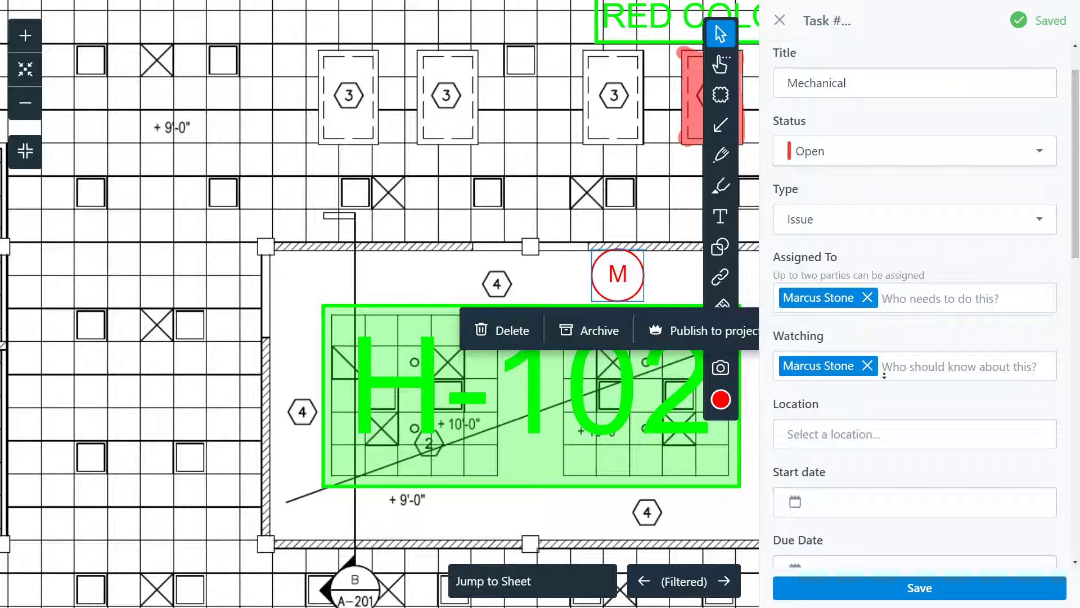
{"action": "scroll", "coordinate": [897, 403], "scroll_direction": "down", "scroll_amount": 2}
{"action": "left_click", "coordinate": [882, 325]}
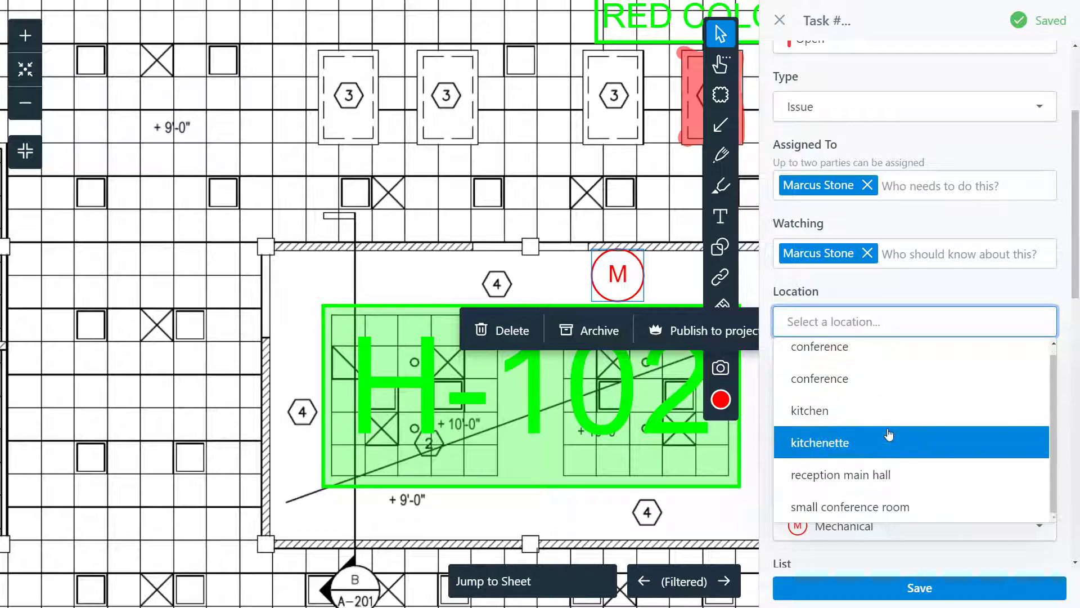
{"action": "scroll", "coordinate": [895, 413], "scroll_direction": "up", "scroll_amount": 1}
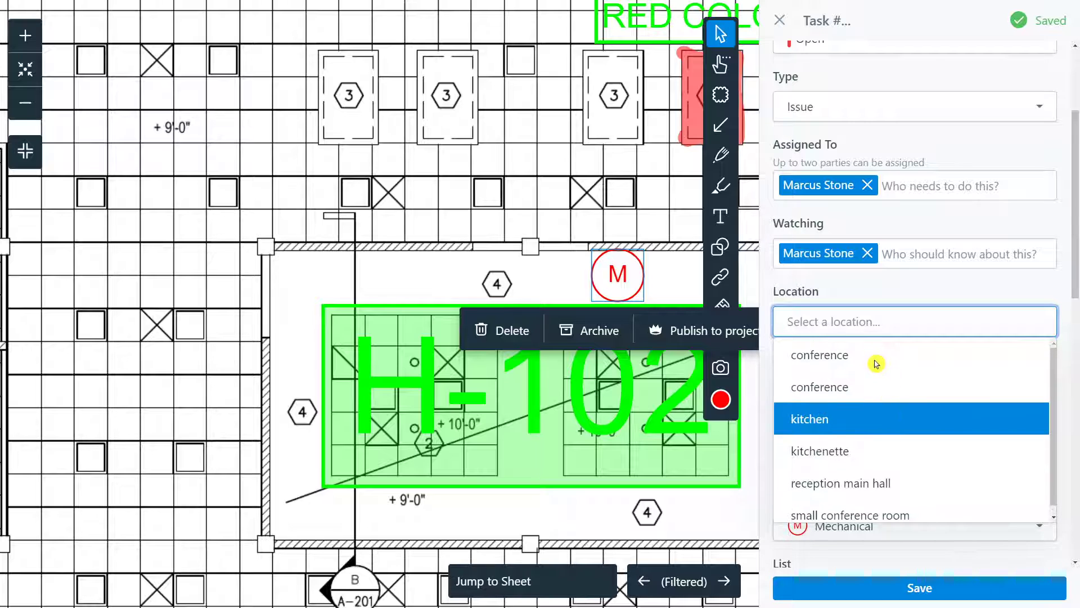
{"action": "left_click", "coordinate": [837, 364]}
Step: Leave the start date unset and keep Mechanical as the stamp after briefly trying Door
{"action": "scroll", "coordinate": [848, 353], "scroll_direction": "down", "scroll_amount": 1}
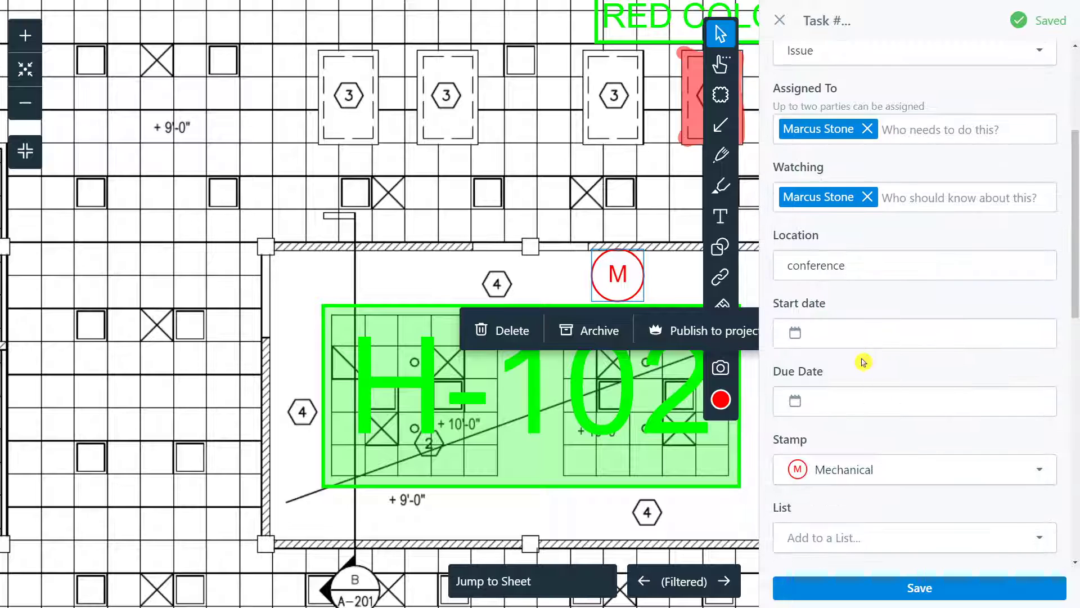
{"action": "left_click", "coordinate": [885, 331]}
{"action": "middle_click", "coordinate": [876, 369]}
{"action": "left_click", "coordinate": [876, 410]}
{"action": "left_click", "coordinate": [876, 379]}
{"action": "scroll", "coordinate": [877, 383], "scroll_direction": "down", "scroll_amount": 3}
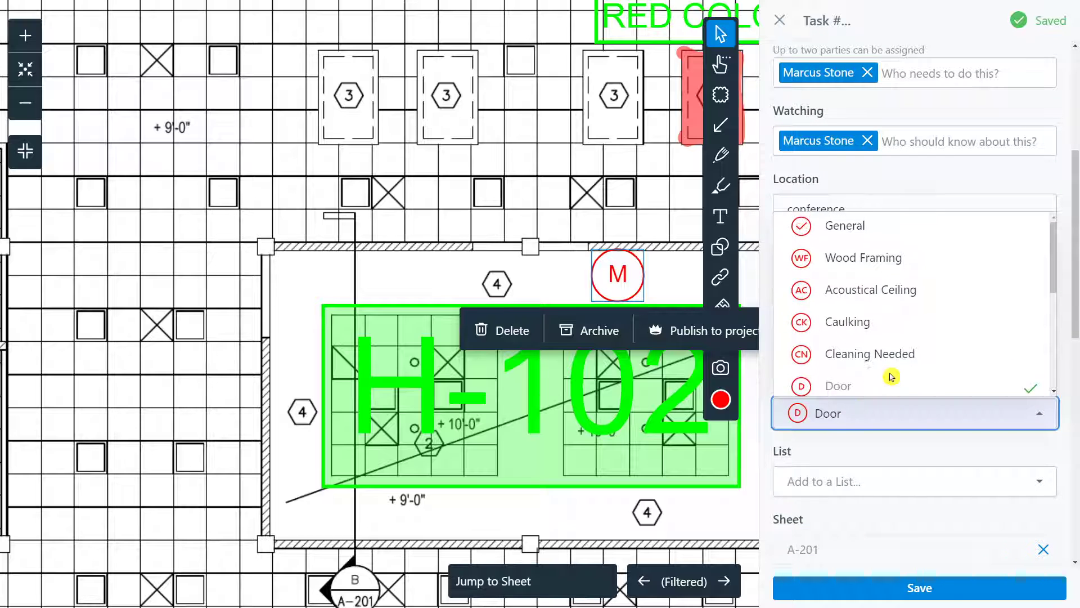
{"action": "left_click", "coordinate": [887, 296]}
{"action": "left_click", "coordinate": [873, 446]}
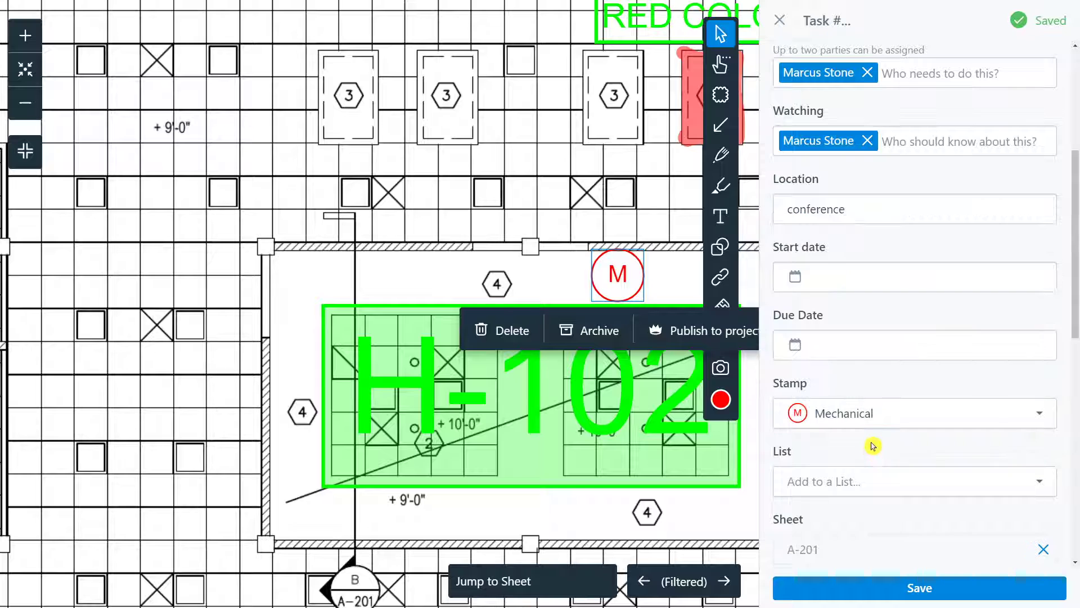
Step: Browse the task's List options and close them without assigning a list
{"action": "scroll", "coordinate": [874, 445], "scroll_direction": "down", "scroll_amount": 2}
{"action": "scroll", "coordinate": [874, 443], "scroll_direction": "down", "scroll_amount": 3}
{"action": "left_click", "coordinate": [905, 202]}
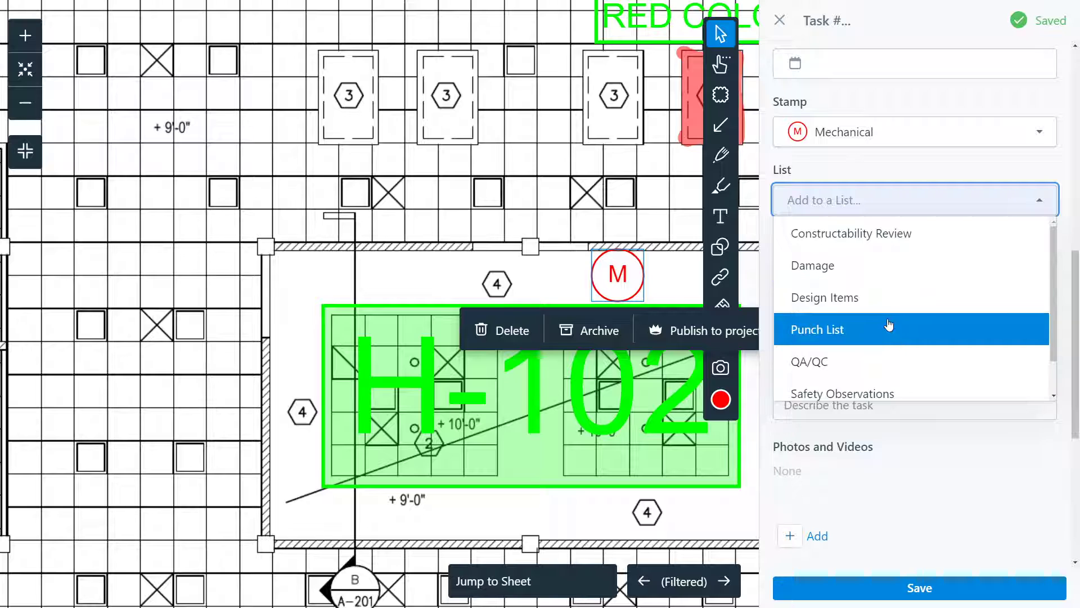
{"action": "scroll", "coordinate": [883, 366], "scroll_direction": "down", "scroll_amount": 1}
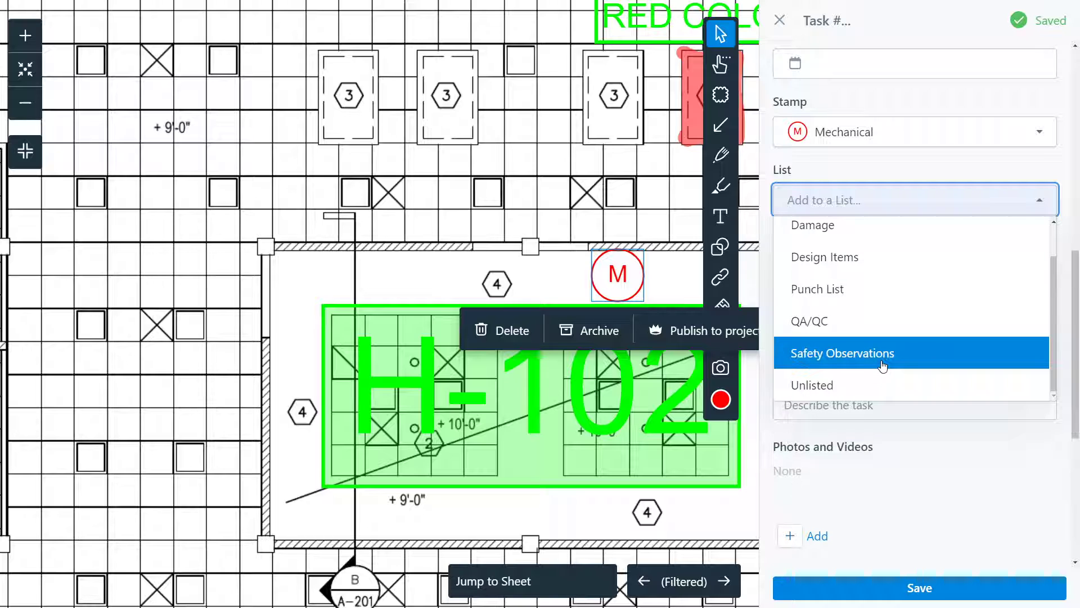
{"action": "left_click", "coordinate": [928, 444]}
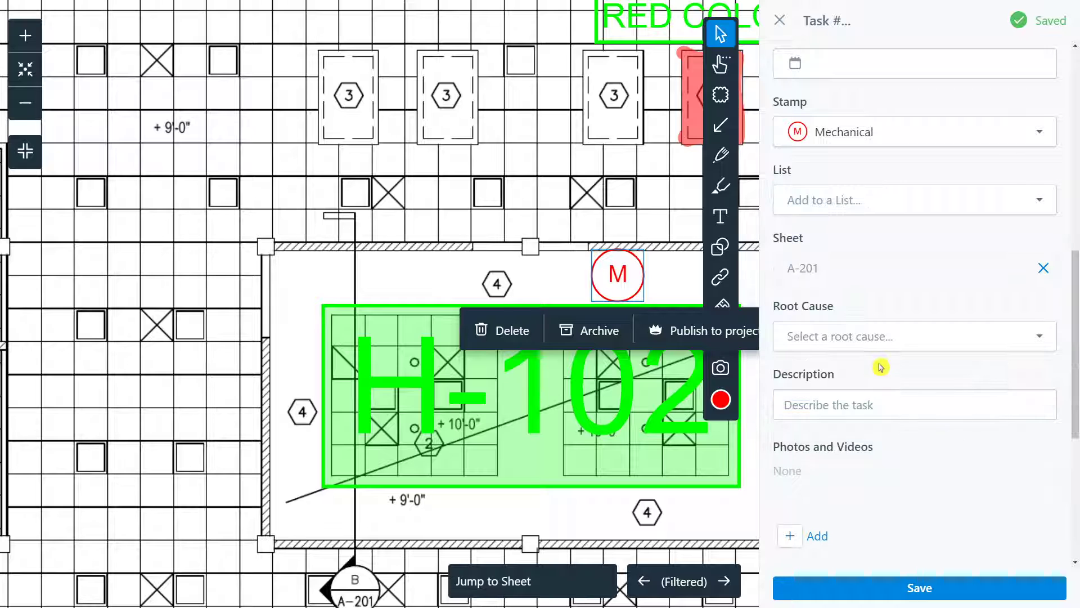
Step: Set the task's root cause to Communication
{"action": "left_click", "coordinate": [900, 353]}
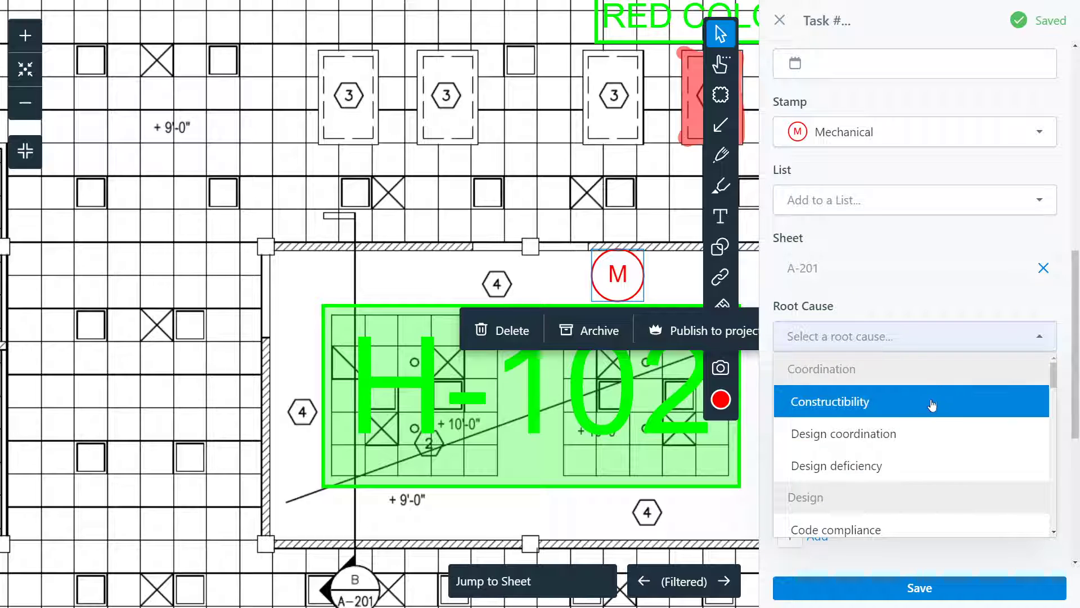
{"action": "scroll", "coordinate": [893, 381], "scroll_direction": "down", "scroll_amount": 2}
{"action": "scroll", "coordinate": [893, 382], "scroll_direction": "up", "scroll_amount": 2}
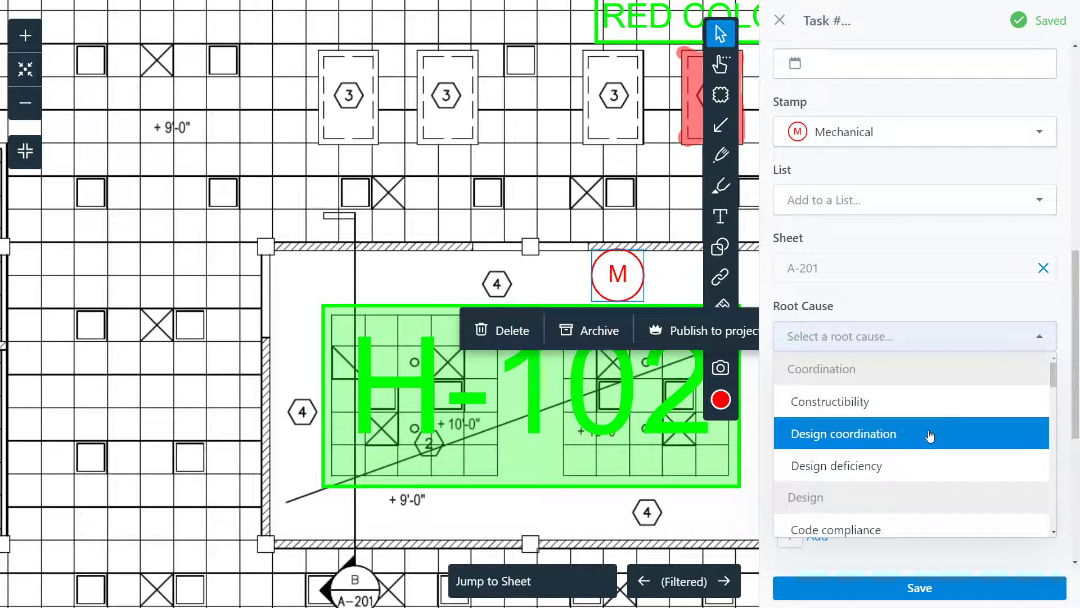
{"action": "scroll", "coordinate": [929, 436], "scroll_direction": "down", "scroll_amount": 1}
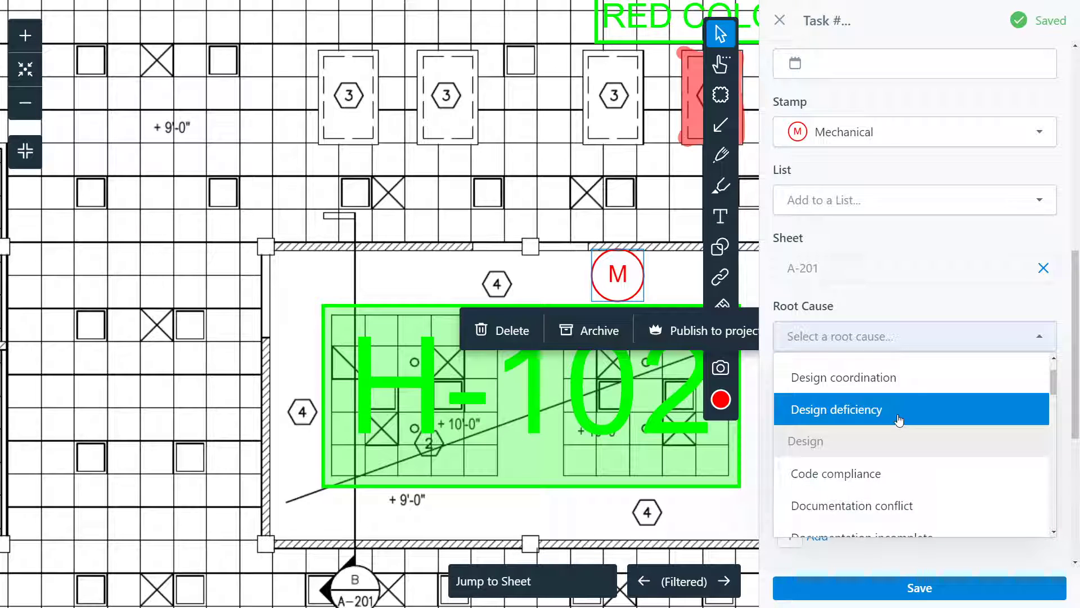
{"action": "scroll", "coordinate": [939, 439], "scroll_direction": "down", "scroll_amount": 2}
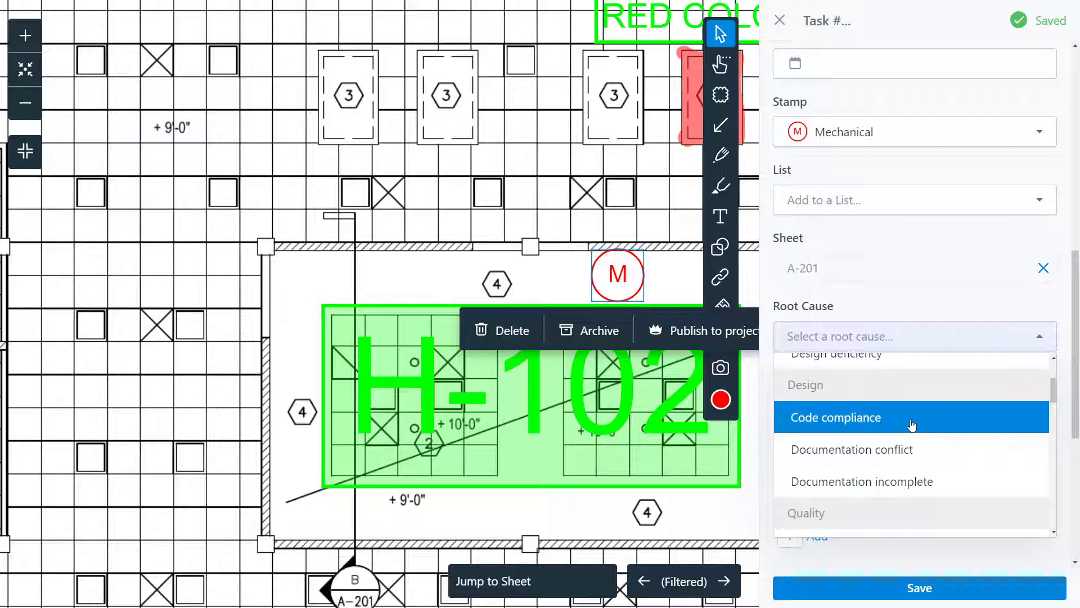
{"action": "scroll", "coordinate": [911, 423], "scroll_direction": "down", "scroll_amount": 6}
{"action": "left_click", "coordinate": [909, 392]}
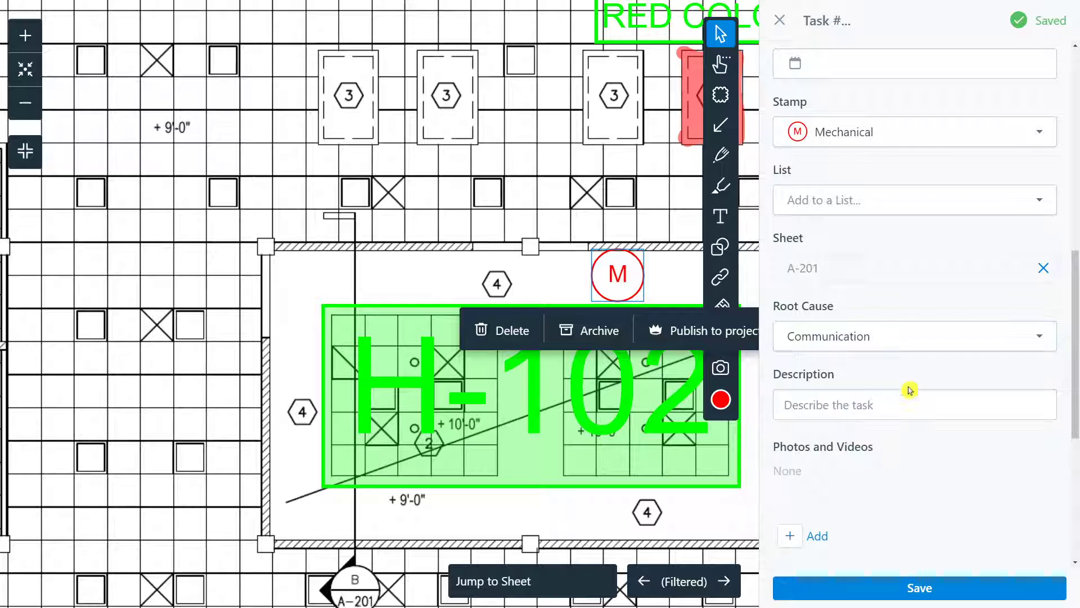
Step: Toggle Cost Impact on and back off, leaving the task without a cost impact
{"action": "left_click", "coordinate": [879, 403]}
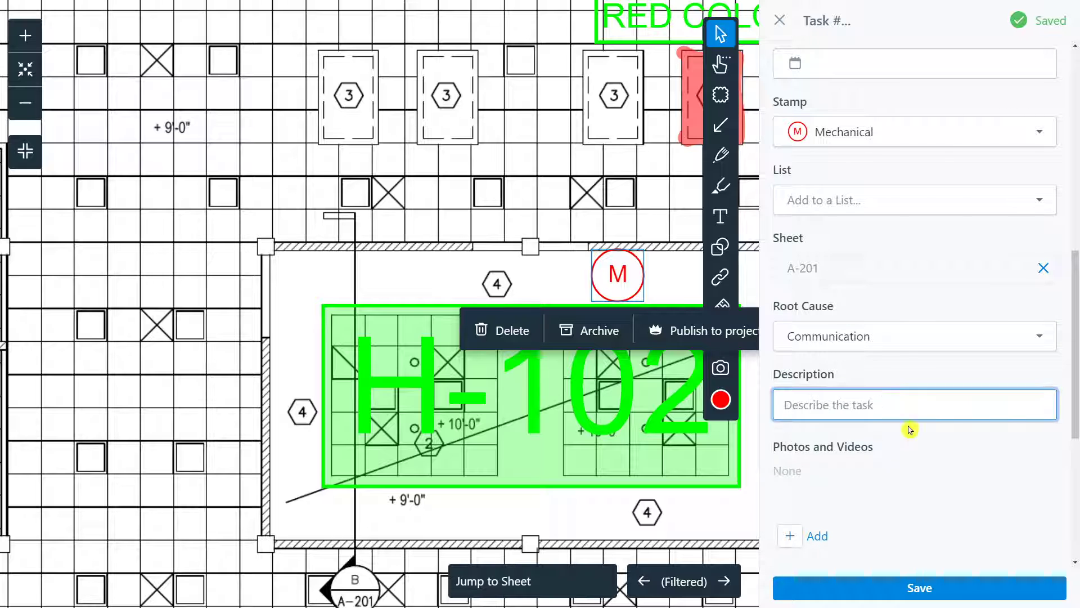
{"action": "scroll", "coordinate": [804, 478], "scroll_direction": "down", "scroll_amount": 3}
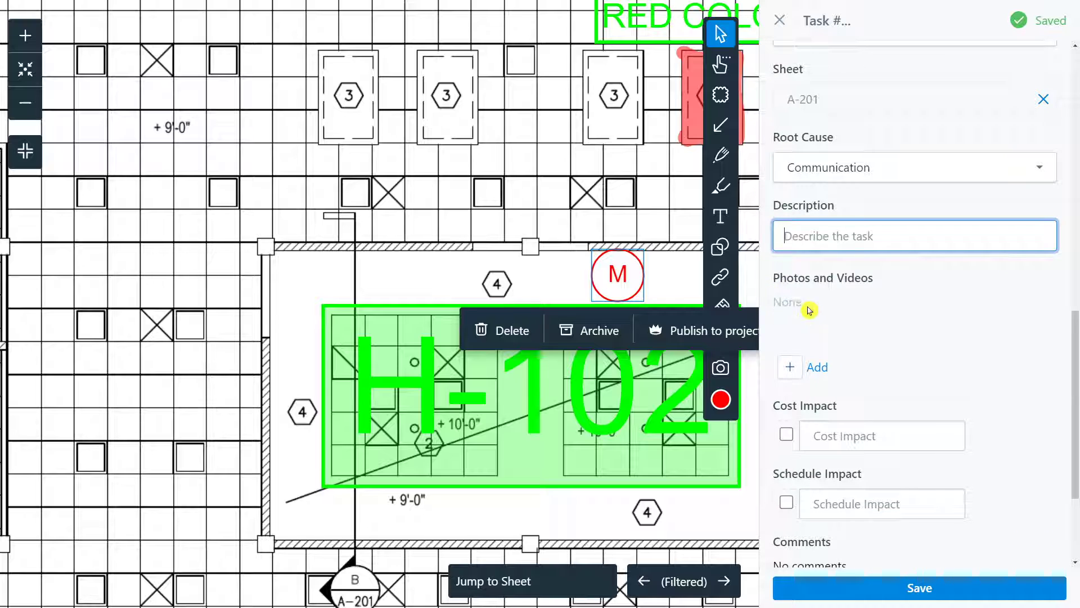
{"action": "scroll", "coordinate": [900, 355], "scroll_direction": "down", "scroll_amount": 1}
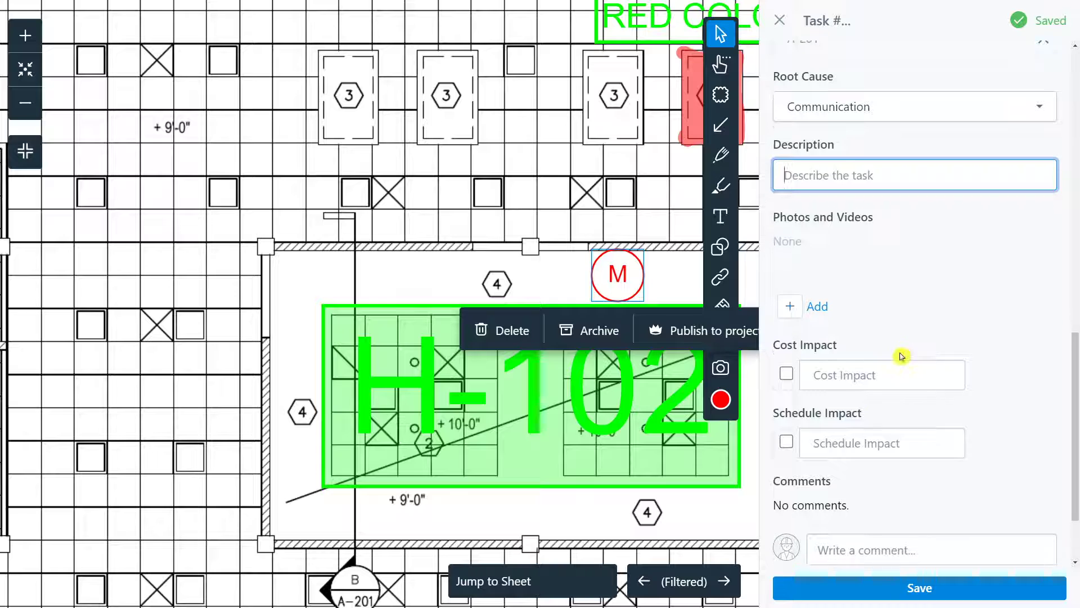
{"action": "scroll", "coordinate": [900, 355], "scroll_direction": "down", "scroll_amount": 1}
{"action": "left_click", "coordinate": [821, 324]}
{"action": "left_click", "coordinate": [785, 322]}
{"action": "left_click", "coordinate": [786, 323]}
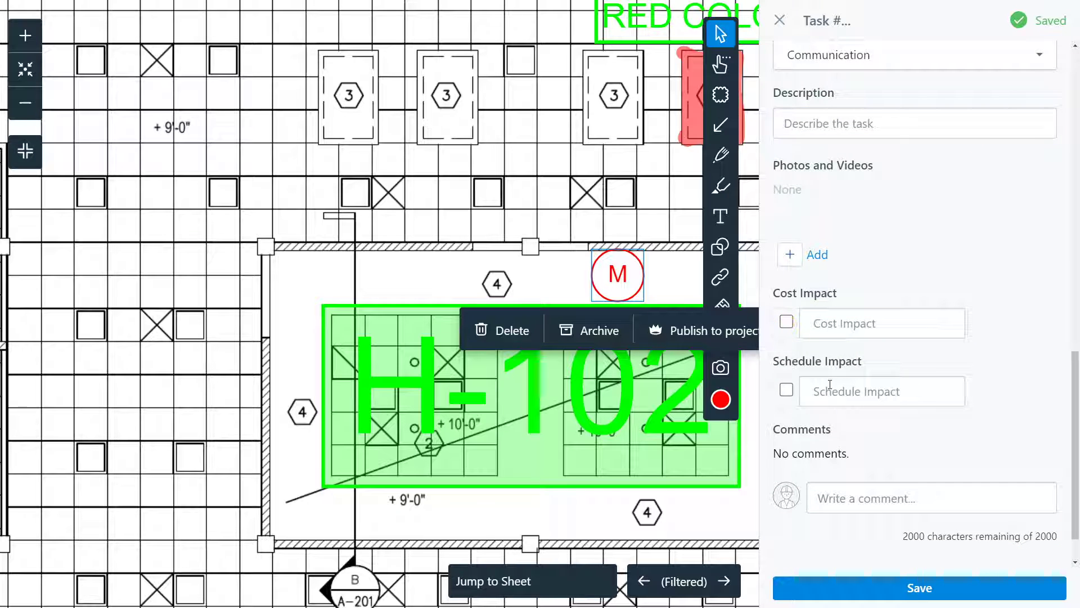
{"action": "scroll", "coordinate": [874, 382], "scroll_direction": "down", "scroll_amount": 1}
Step: Save task #11, close its details, and nudge the M marker slightly left
{"action": "left_click", "coordinate": [950, 586]}
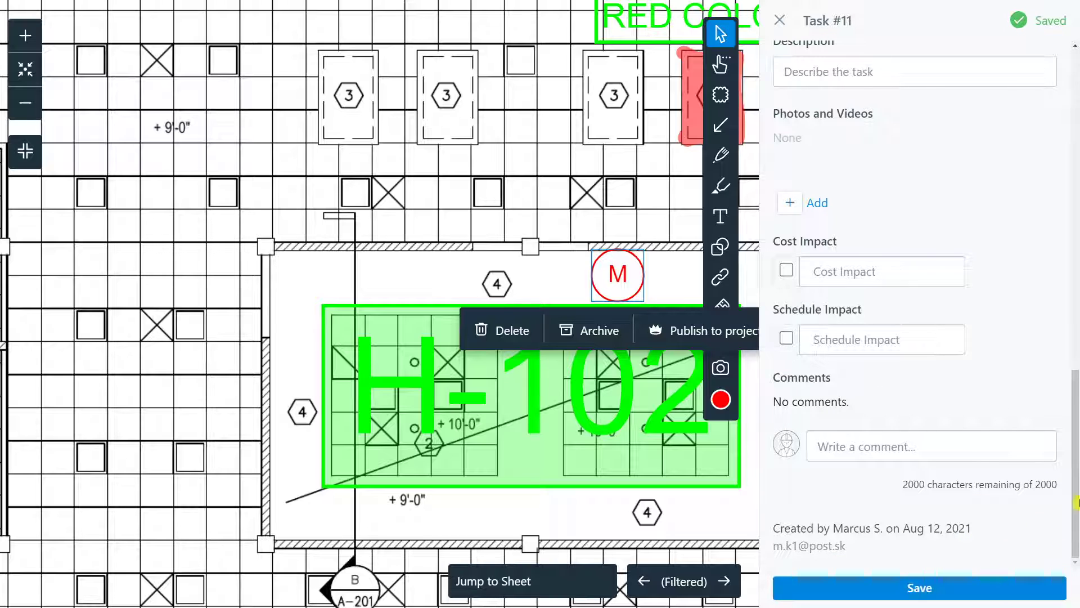
{"action": "left_click", "coordinate": [780, 21]}
{"action": "left_click_drag", "start_coordinate": [619, 277], "coordinate": [578, 279]}
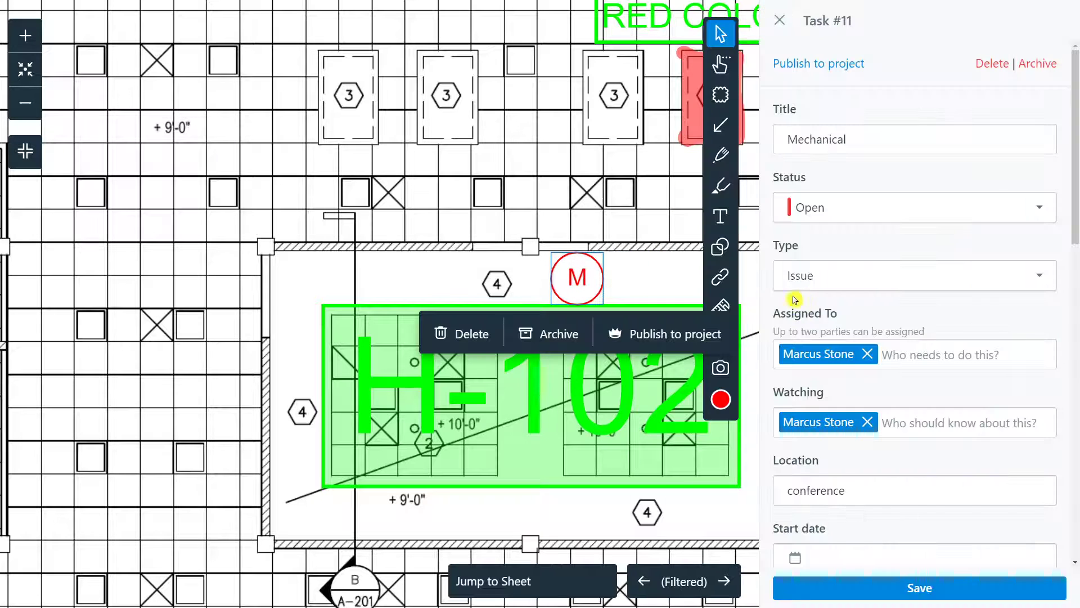
{"action": "left_click", "coordinate": [506, 186]}
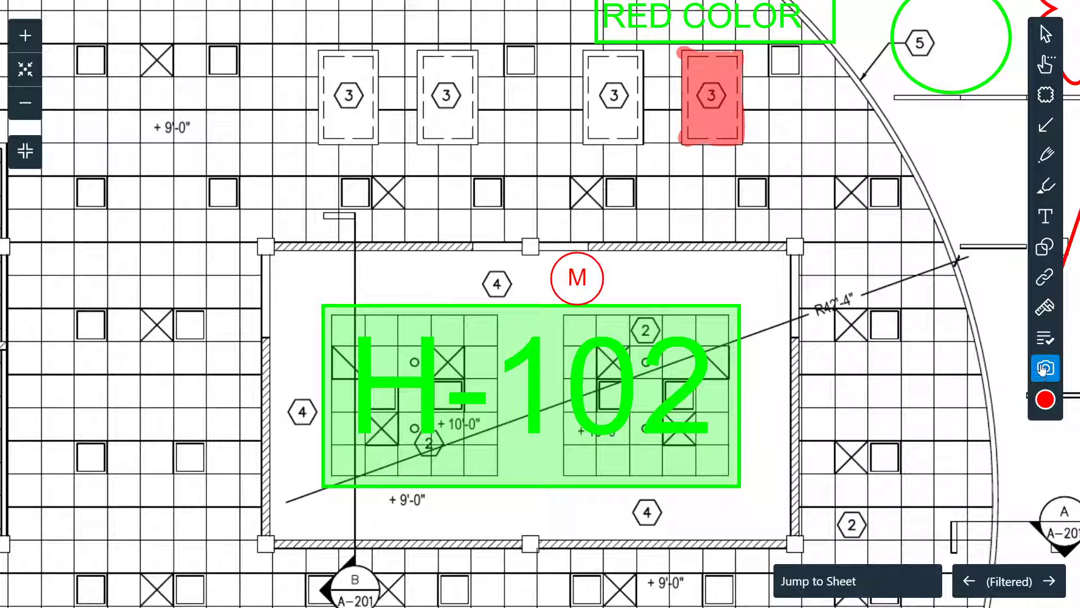
Step: Add red camera markups beside the M marker and in the open ceiling area
{"action": "left_click", "coordinate": [687, 263]}
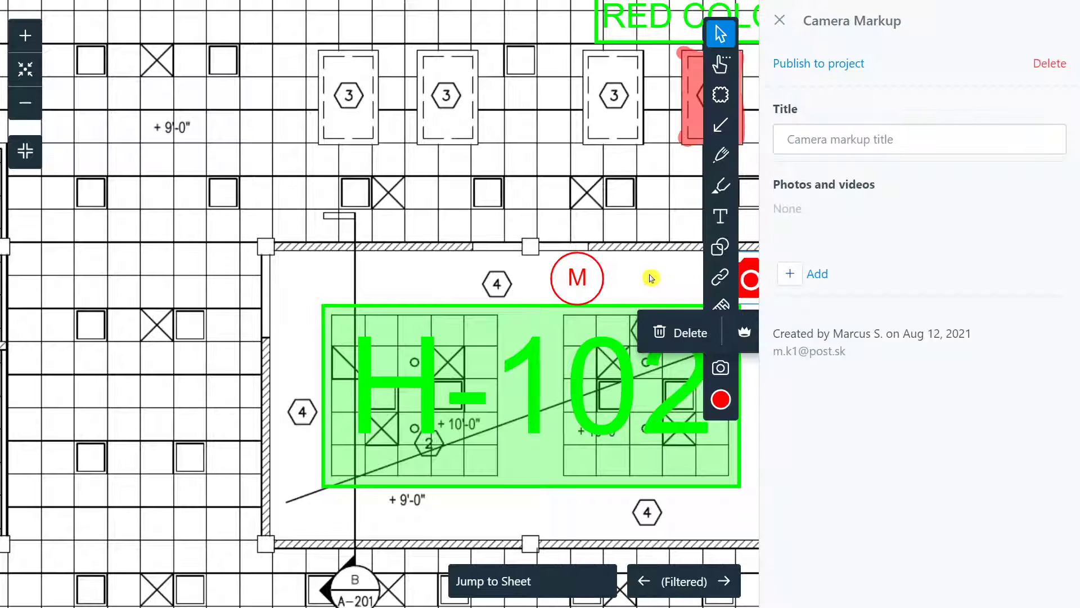
{"action": "left_click", "coordinate": [613, 221]}
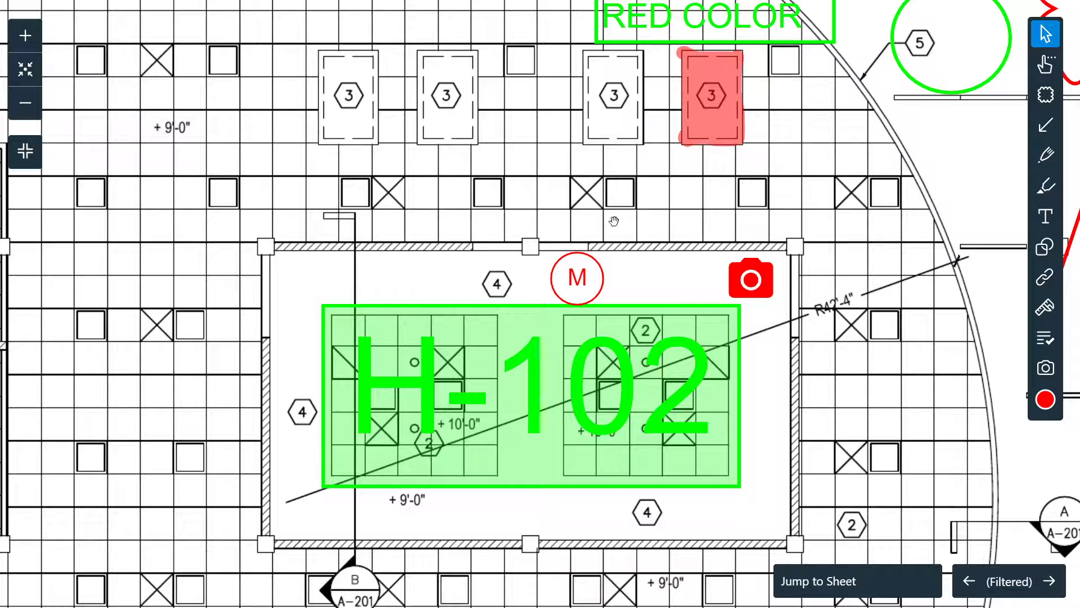
{"action": "mouse_move", "coordinate": [669, 241]}
{"action": "left_mouse_down"}
{"action": "mouse_move", "coordinate": [944, 290]}
{"action": "mouse_move", "coordinate": [1031, 289]}
{"action": "left_mouse_up"}
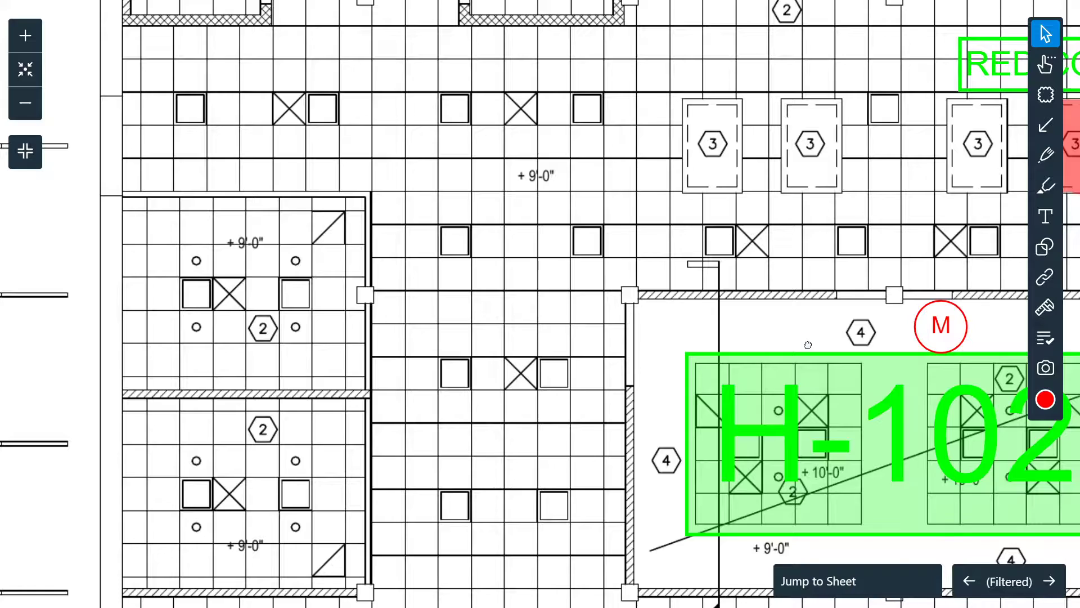
{"action": "scroll", "coordinate": [808, 345], "scroll_direction": "down", "scroll_amount": 5}
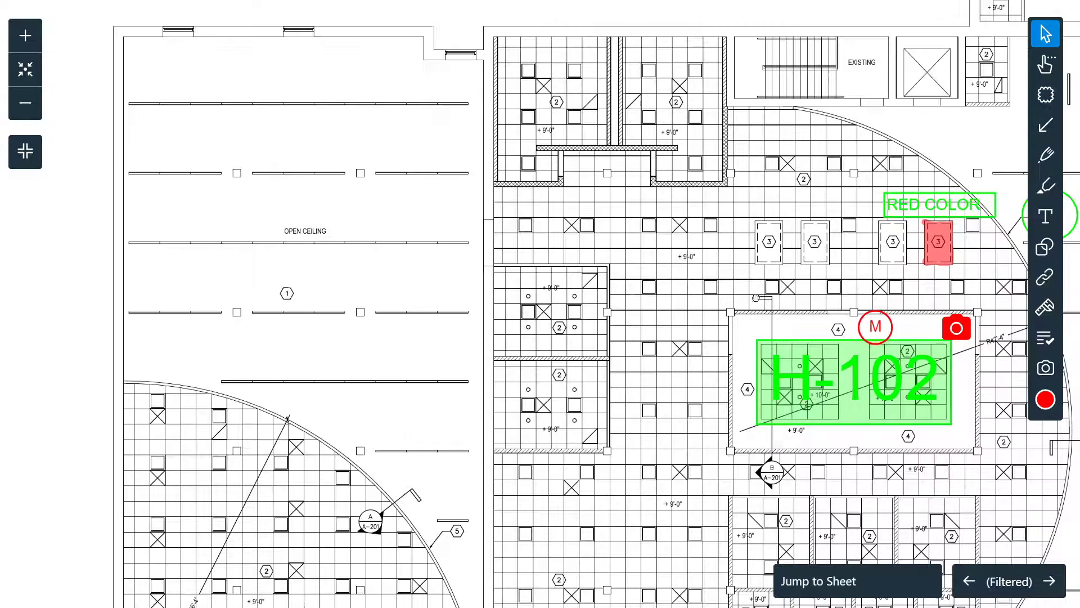
{"action": "left_click", "coordinate": [1045, 367]}
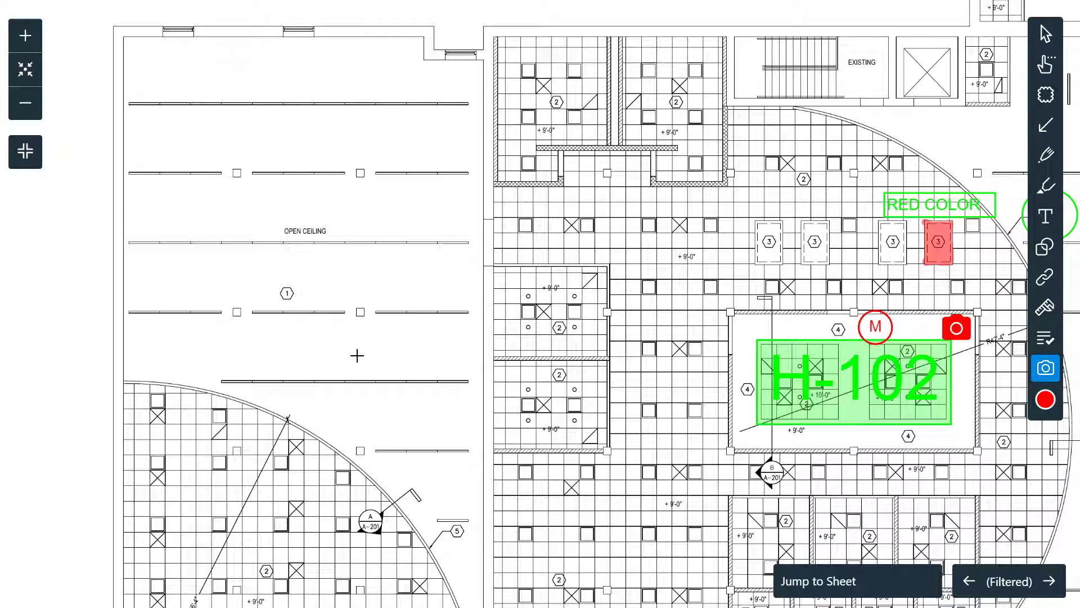
{"action": "left_click", "coordinate": [417, 342]}
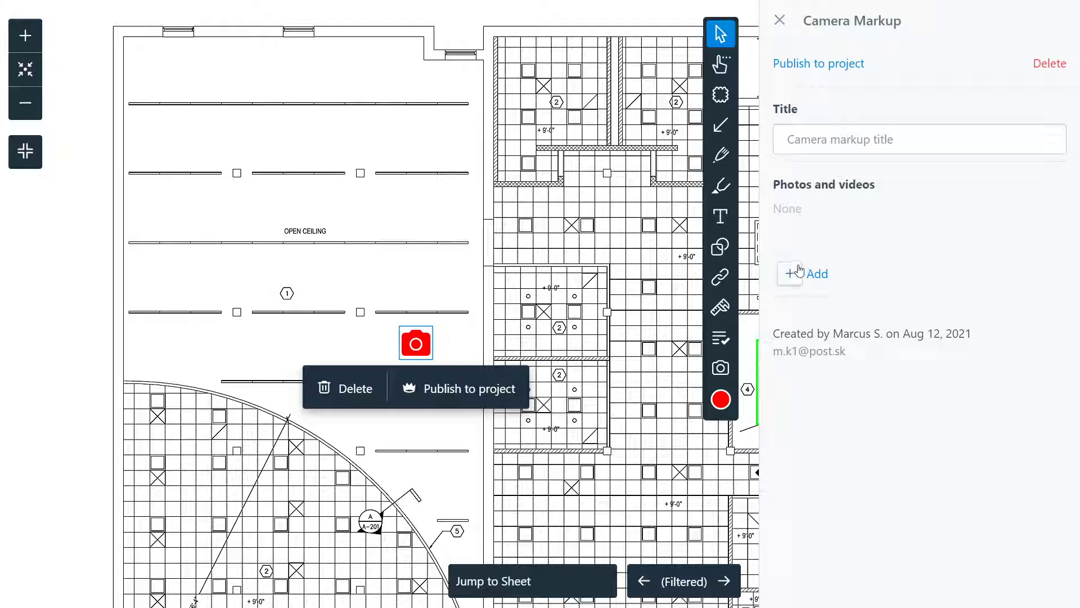
{"action": "left_click", "coordinate": [622, 234]}
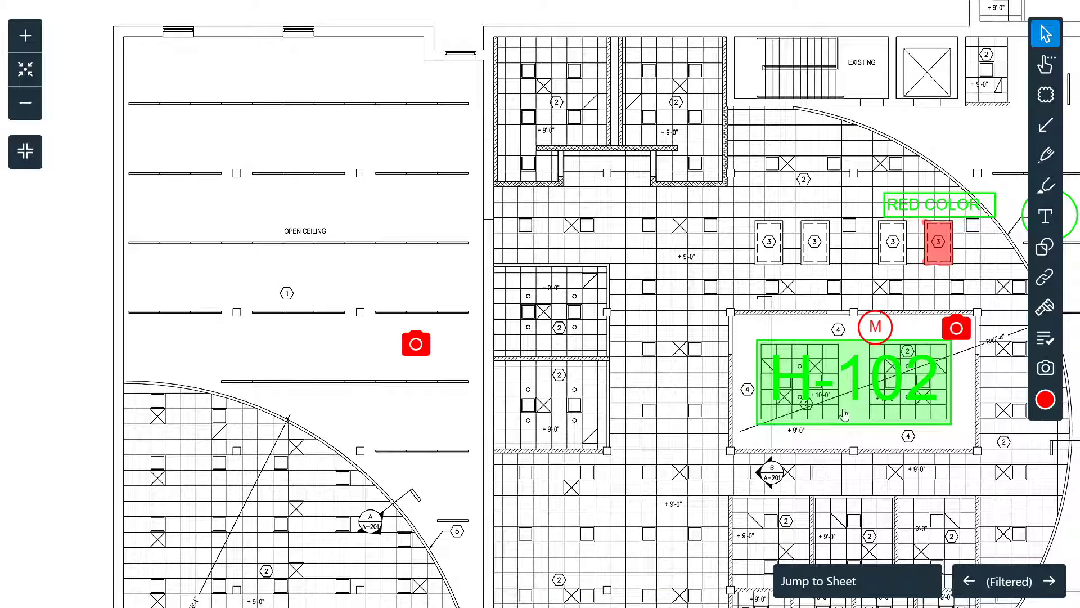
Step: Step through the sheets with the Jump to Sheet arrows, ending on ductwork sheet H-101
{"action": "left_click", "coordinate": [883, 582]}
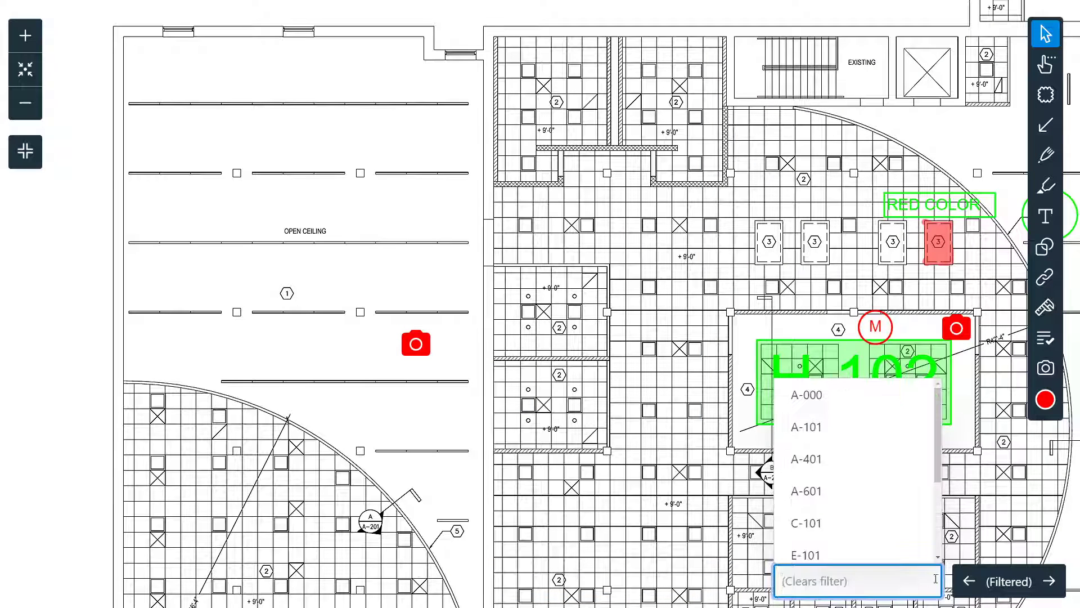
{"action": "left_click", "coordinate": [1050, 582]}
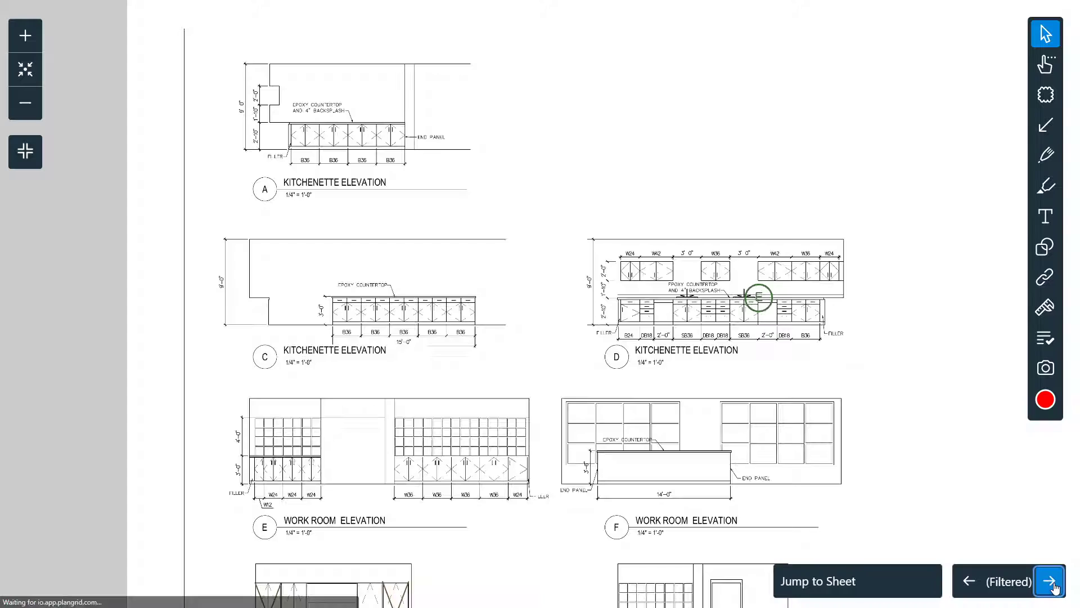
{"action": "left_click", "coordinate": [1049, 582]}
{"action": "left_click", "coordinate": [1049, 582]}
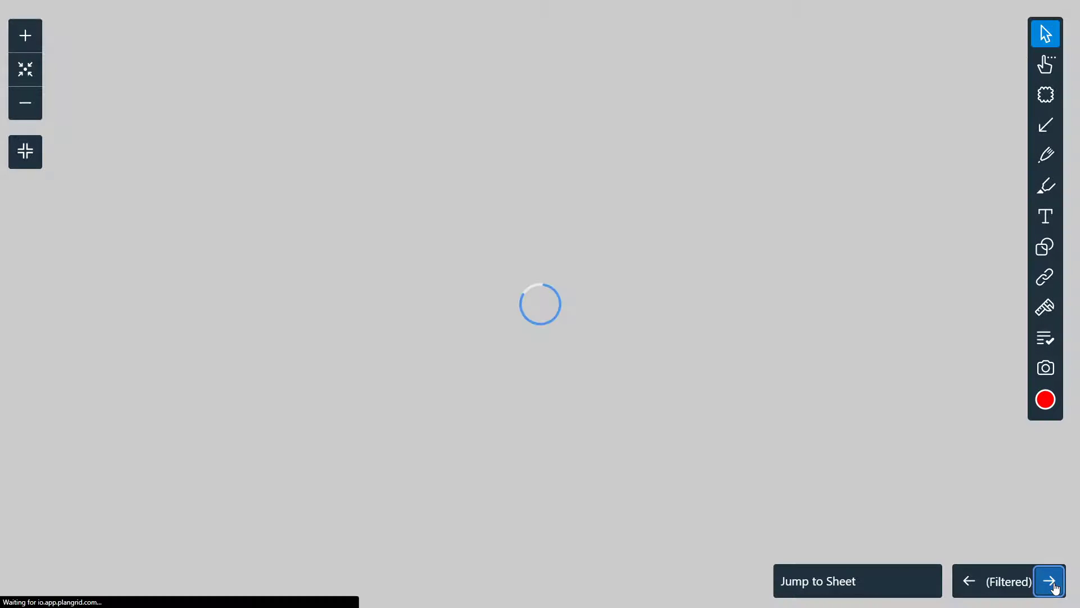
{"action": "left_click", "coordinate": [1050, 582]}
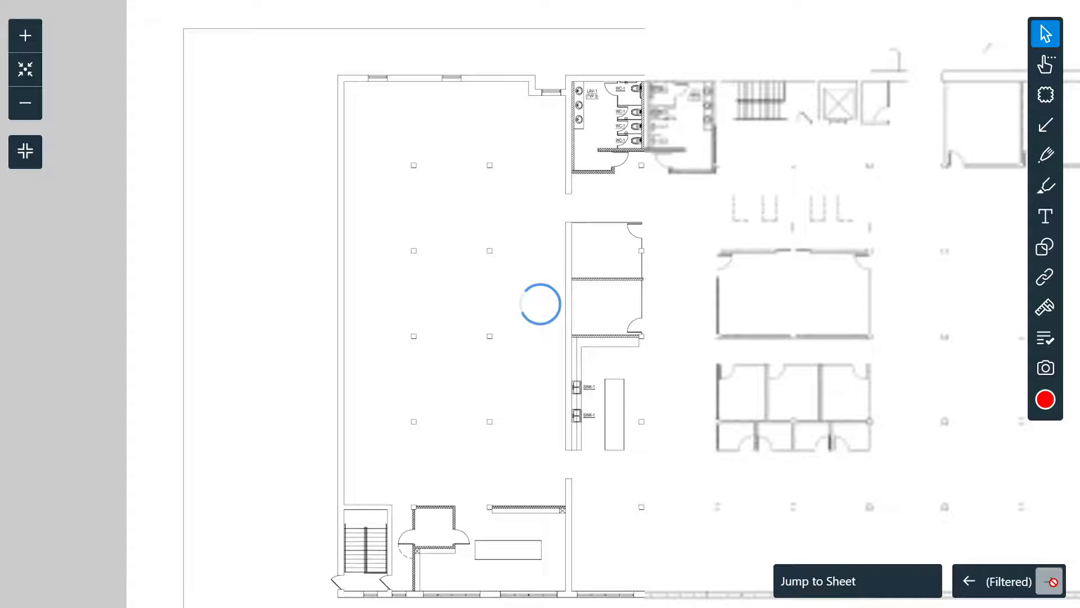
{"action": "left_click_drag", "start_coordinate": [889, 424], "coordinate": [392, 388]}
{"action": "left_click_drag", "start_coordinate": [539, 439], "coordinate": [982, 518]}
{"action": "left_click", "coordinate": [969, 581]}
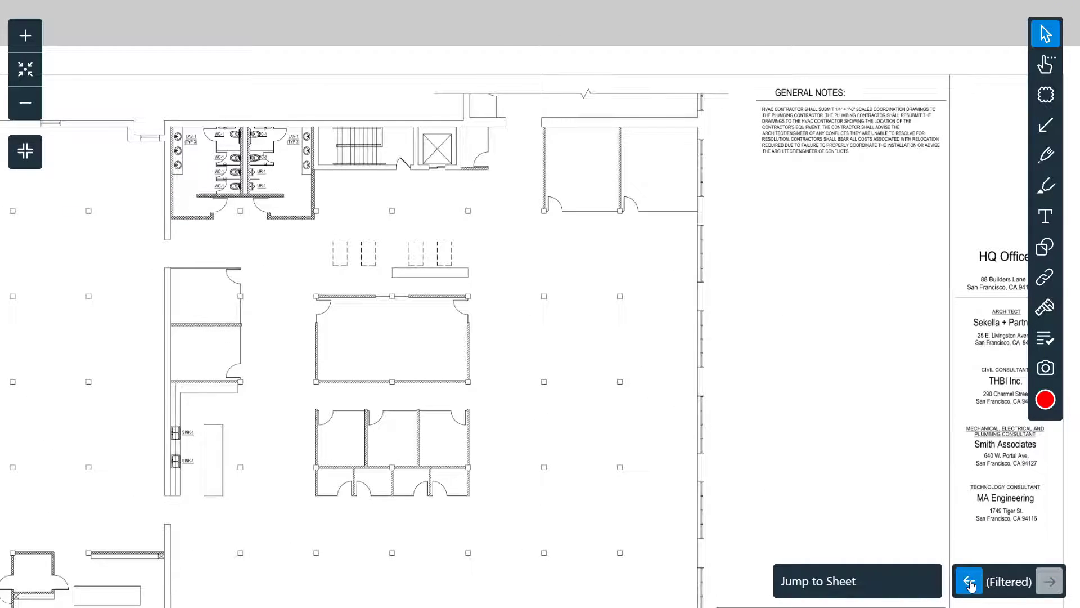
Step: Exit full-screen, zoom the sheet out, and return to the project's Sheets list
{"action": "left_click", "coordinate": [25, 150]}
{"action": "scroll", "coordinate": [418, 363], "scroll_direction": "down", "scroll_amount": 5}
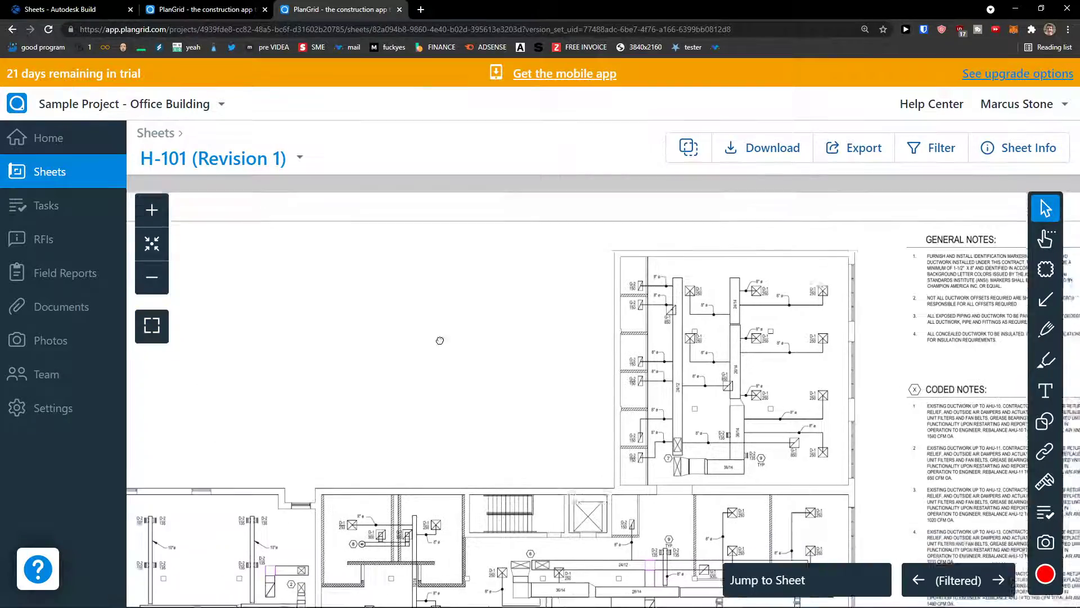
{"action": "scroll", "coordinate": [358, 225], "scroll_direction": "down", "scroll_amount": 5}
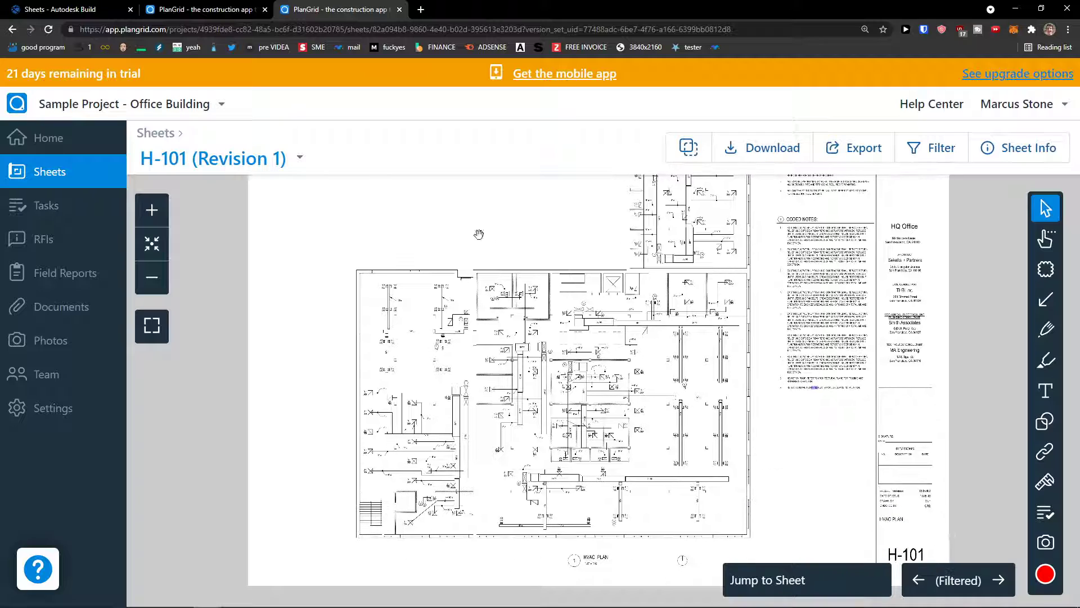
{"action": "left_click", "coordinate": [52, 174]}
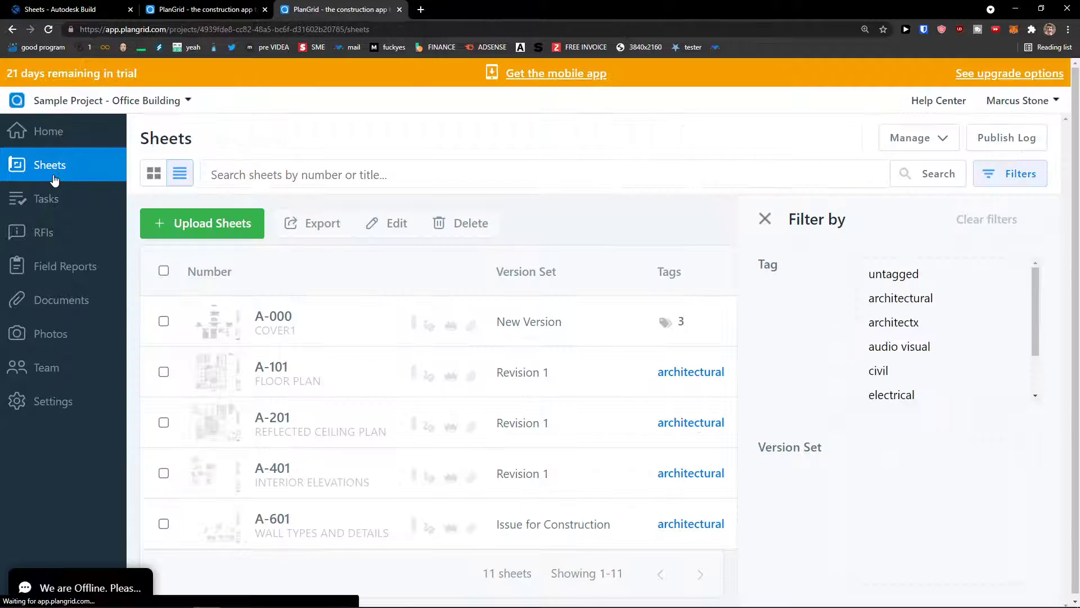
{"action": "left_click", "coordinate": [278, 321]}
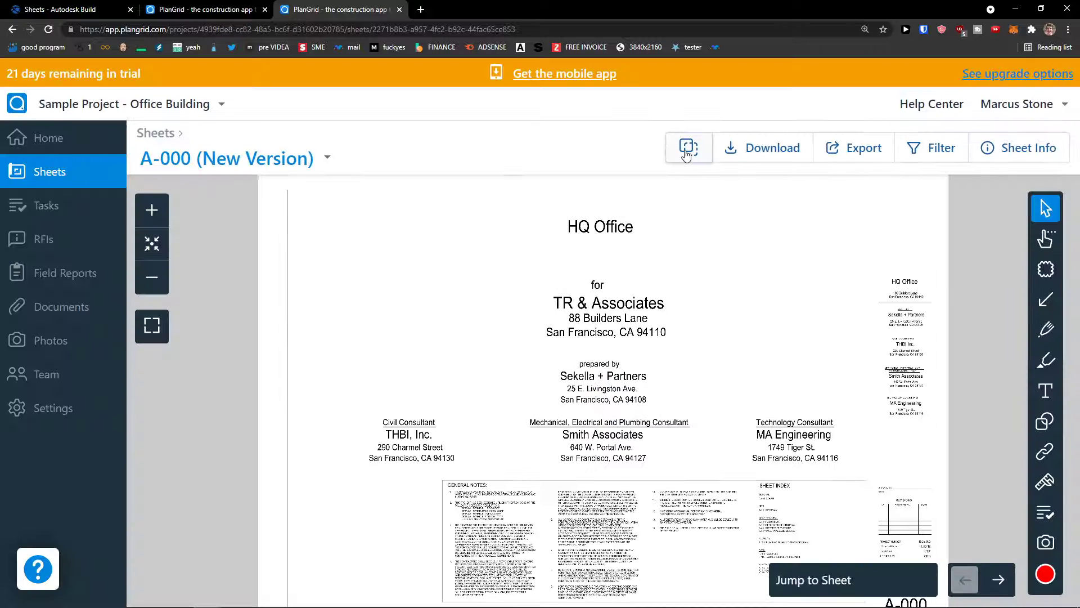
{"action": "left_click", "coordinate": [689, 148]}
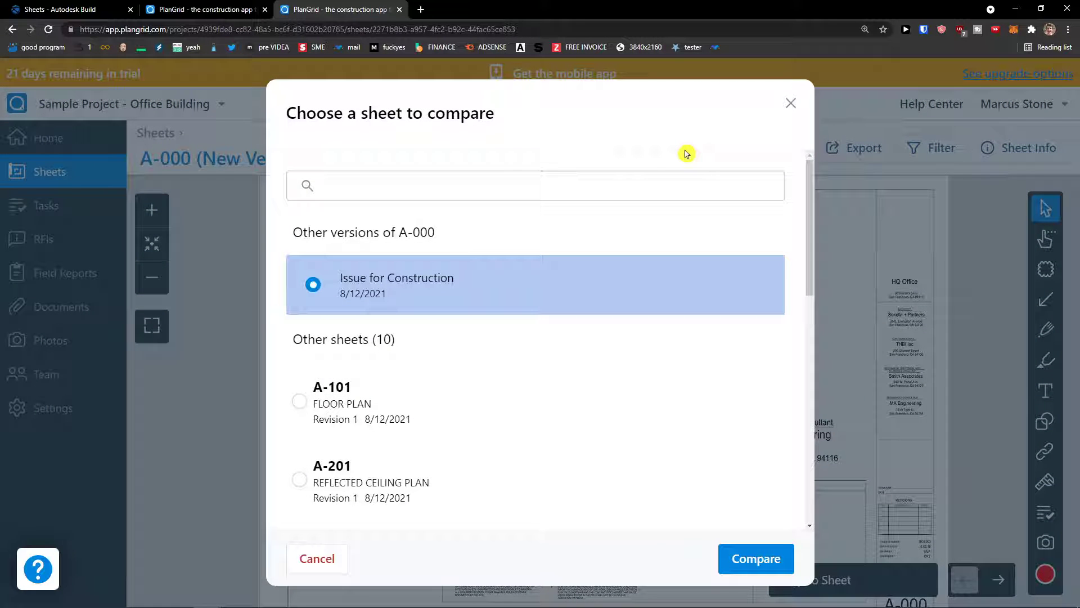
{"action": "left_click", "coordinate": [790, 103]}
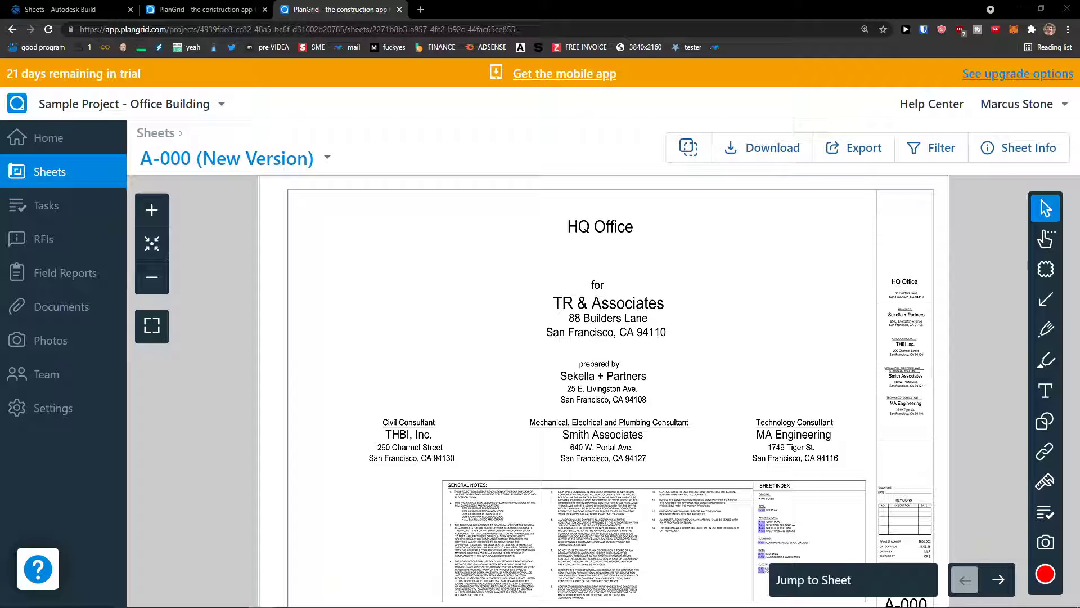
{"action": "left_click", "coordinate": [52, 206]}
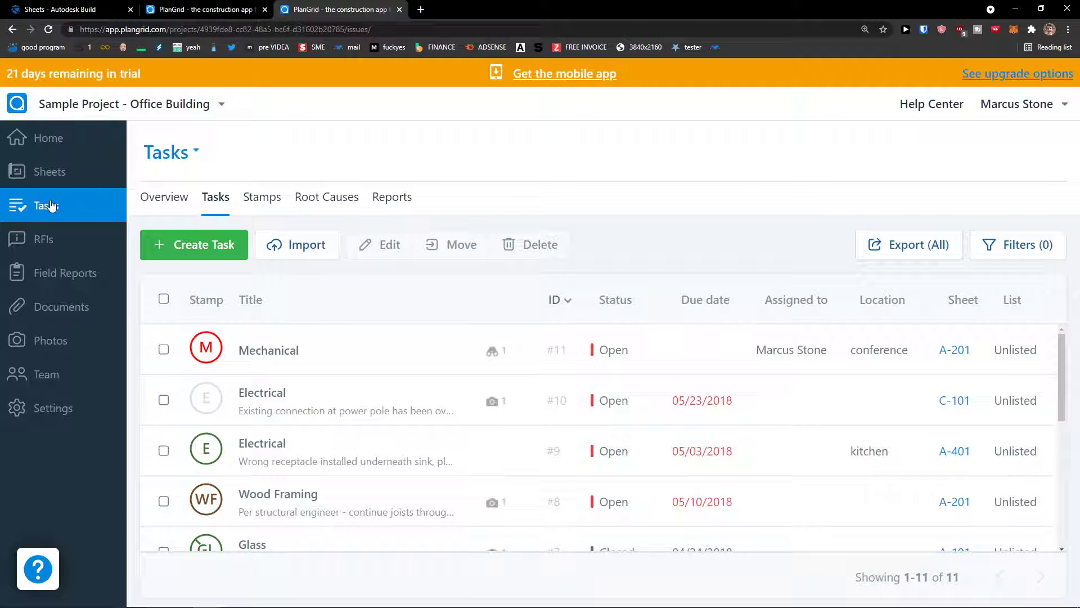
Step: Check the task lists Overview, then return to the Tasks list led by Mechanical task #11
{"action": "scroll", "coordinate": [506, 393], "scroll_direction": "down", "scroll_amount": 3}
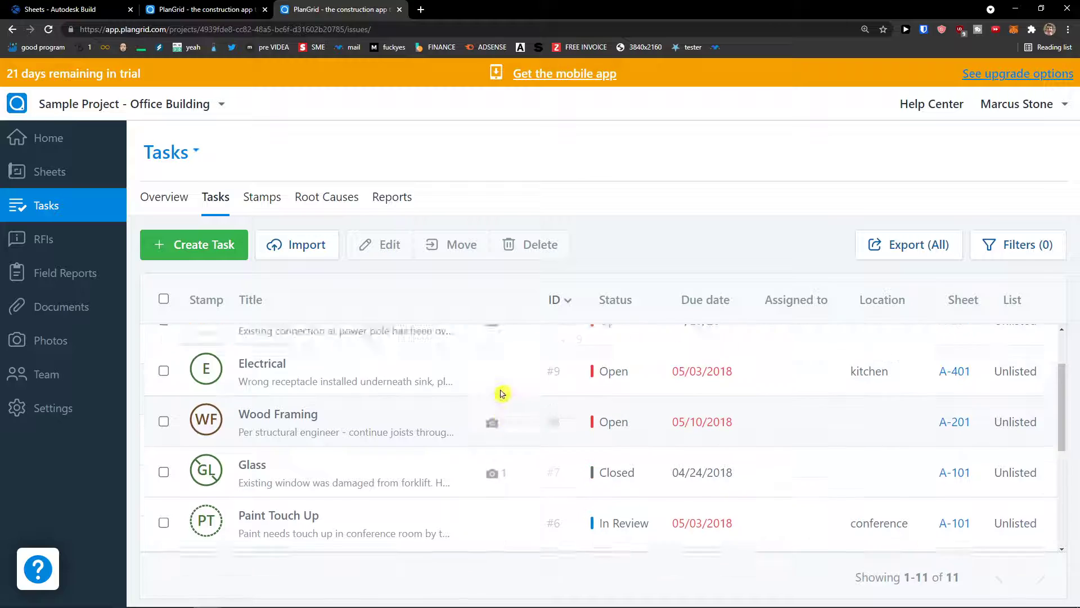
{"action": "scroll", "coordinate": [499, 394], "scroll_direction": "up", "scroll_amount": 3}
{"action": "left_click", "coordinate": [166, 201]}
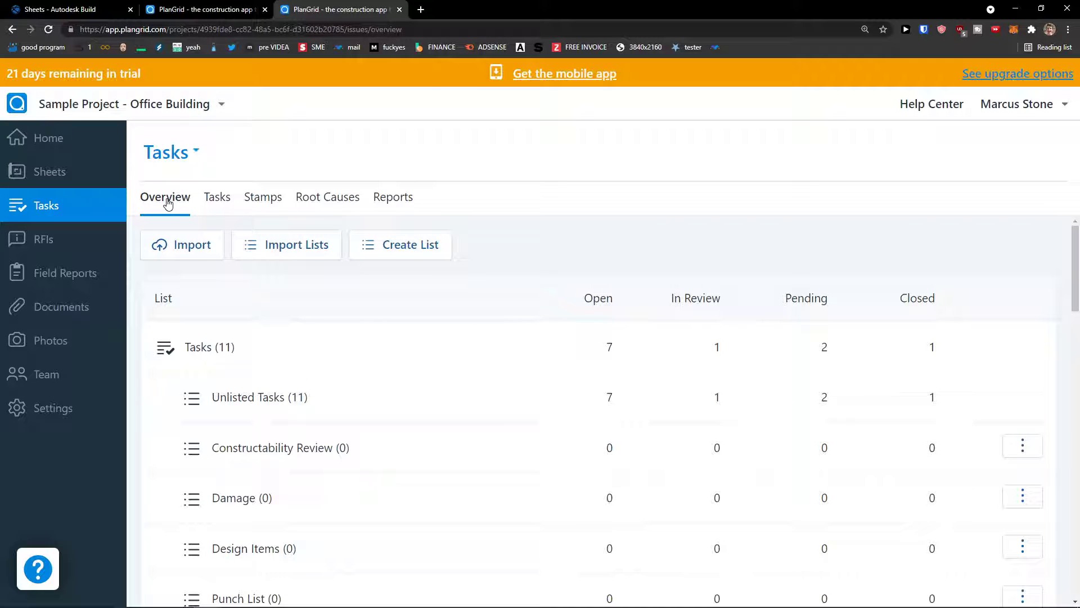
{"action": "scroll", "coordinate": [267, 336], "scroll_direction": "down", "scroll_amount": 3}
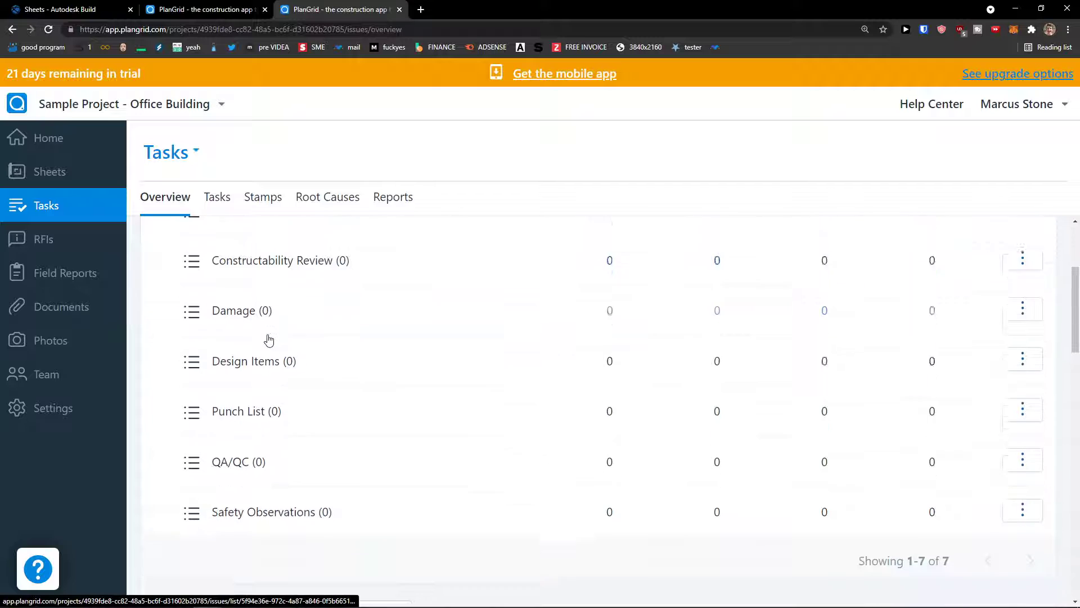
{"action": "scroll", "coordinate": [267, 340], "scroll_direction": "up", "scroll_amount": 3}
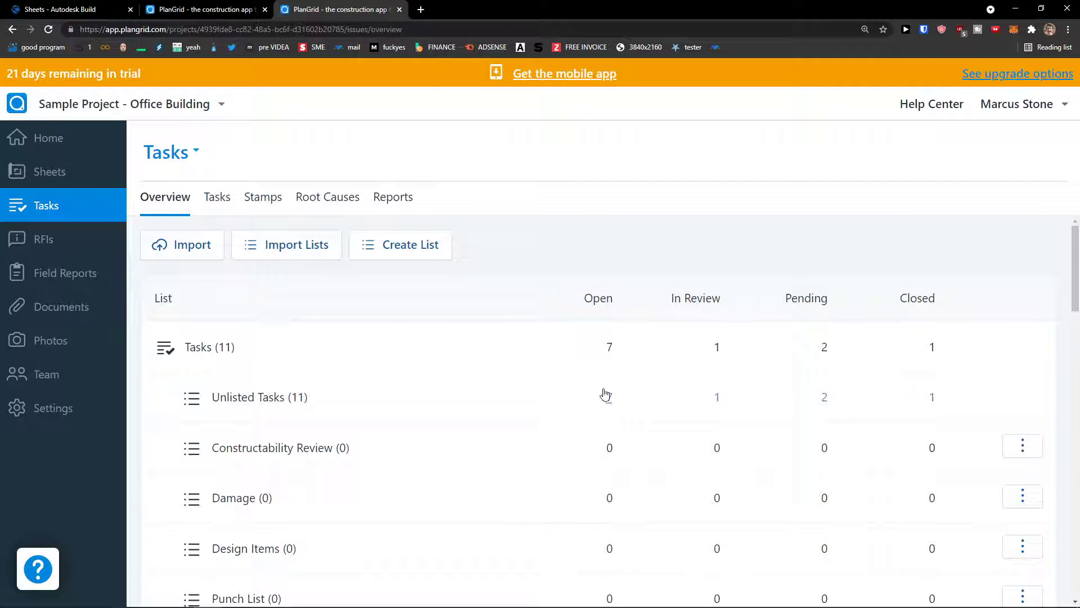
{"action": "key", "text": "ctrl+plus"}
{"action": "key", "text": "ctrl+plus"}
{"action": "key", "text": "ctrl+minus"}
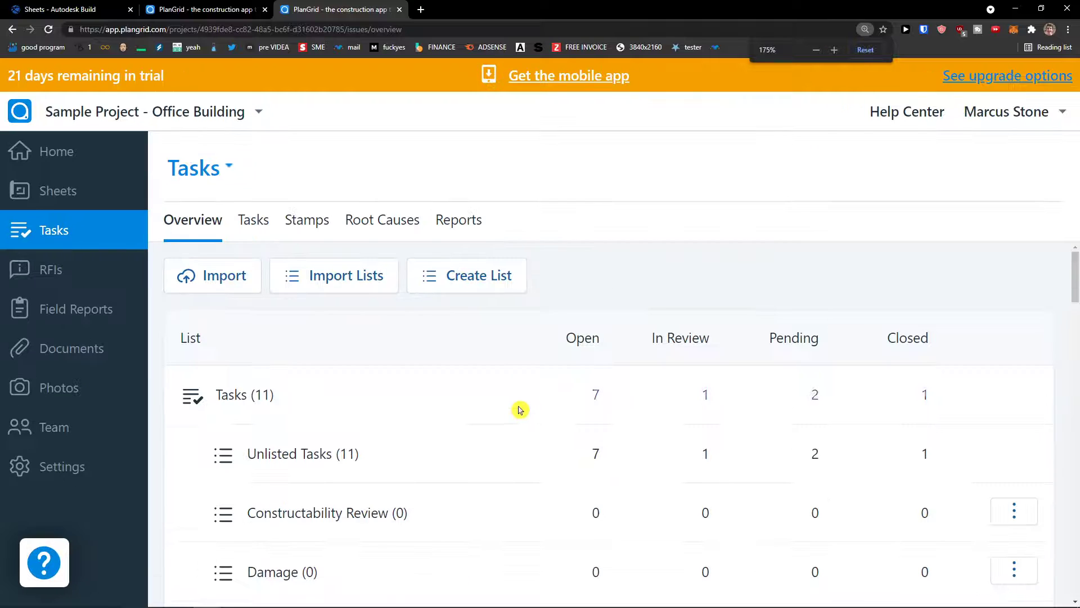
{"action": "left_click", "coordinate": [253, 224]}
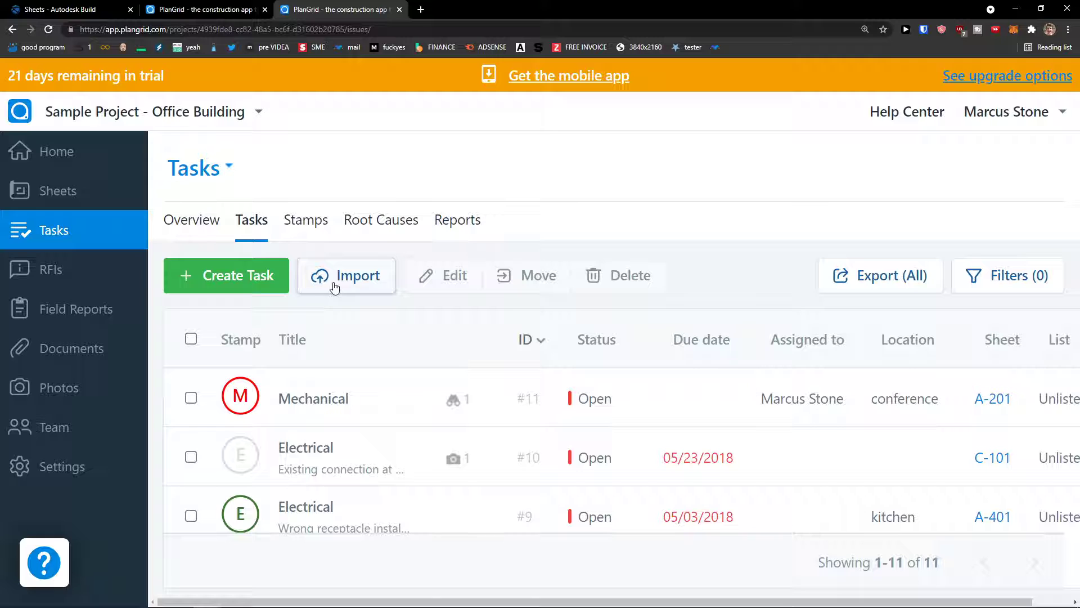
Step: Create a new task titled 'new Job to Do'
{"action": "left_click", "coordinate": [251, 286]}
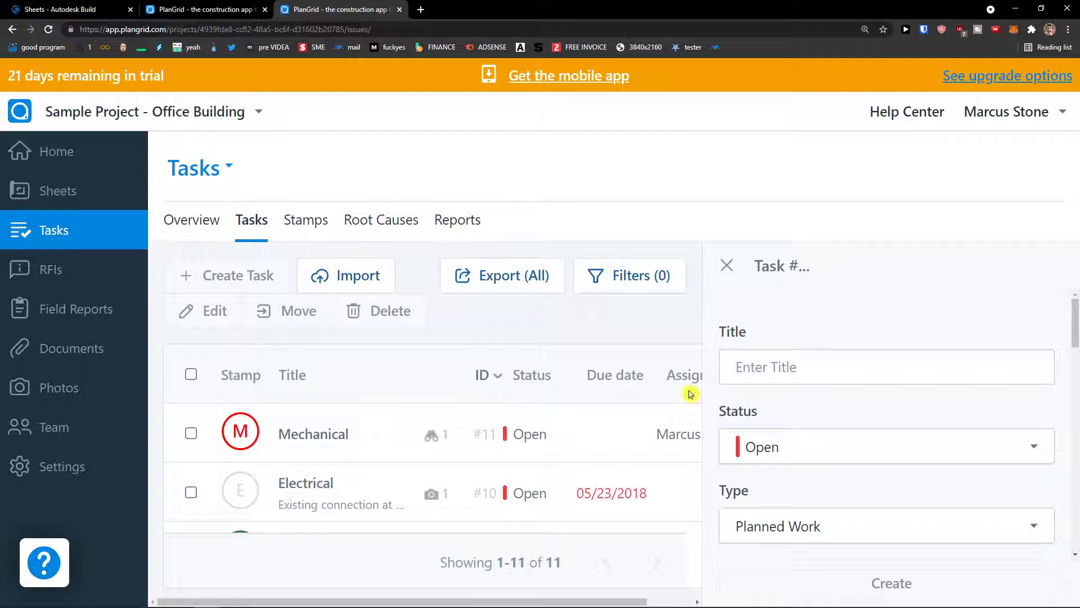
{"action": "left_click", "coordinate": [774, 380]}
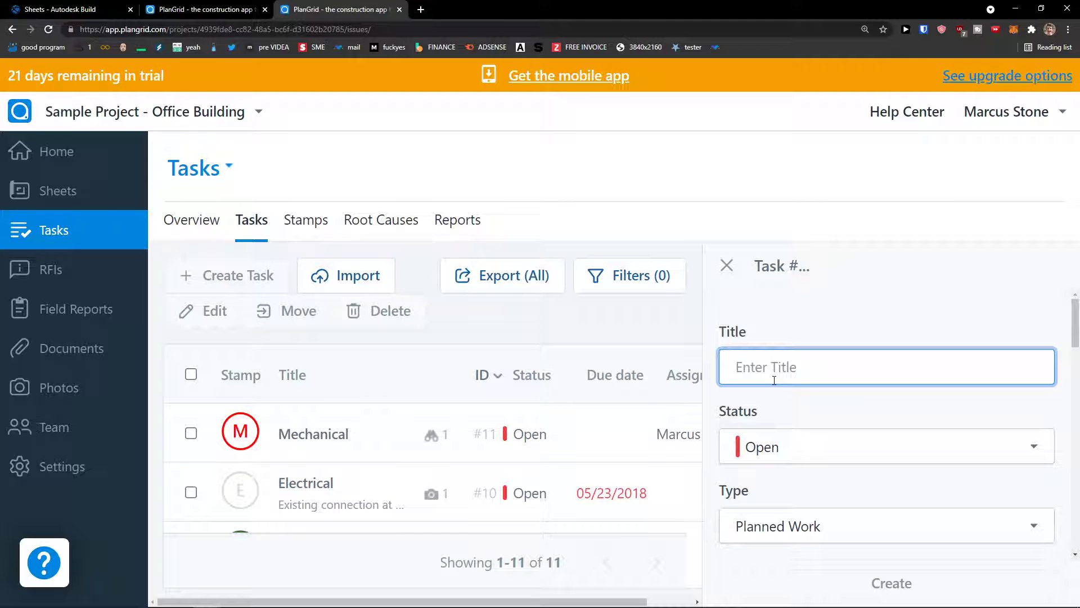
{"action": "type", "text": "Task"}
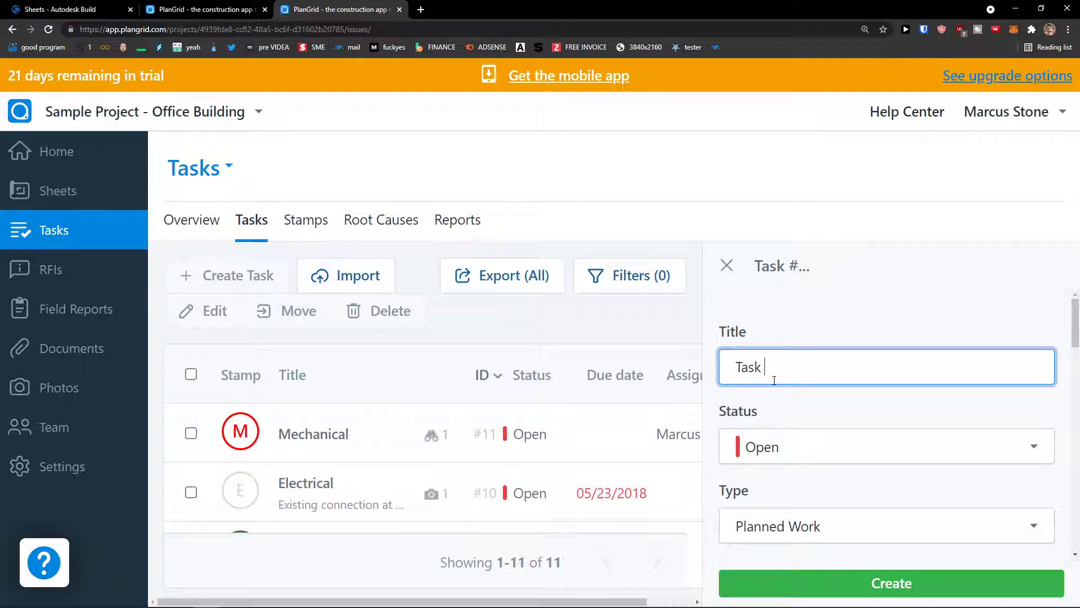
{"action": "key", "text": "BackSpace"}
{"action": "key", "text": "BackSpace"}
{"action": "type", "text": "N"}
{"action": "key", "text": "BackSpace"}
{"action": "type", "text": "new Job t oD"}
Step: Set the new task's status to In Review and its type to Other
{"action": "scroll", "coordinate": [803, 412], "scroll_direction": "down", "scroll_amount": 1}
{"action": "left_click", "coordinate": [803, 403]}
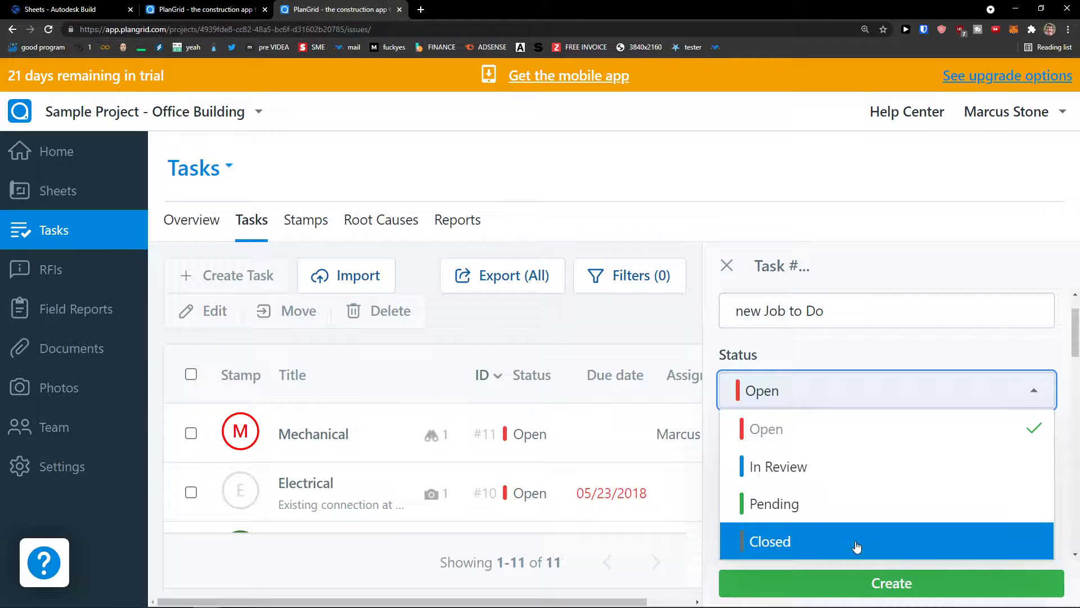
{"action": "left_click", "coordinate": [861, 478]}
{"action": "scroll", "coordinate": [816, 427], "scroll_direction": "down", "scroll_amount": 1}
{"action": "left_click", "coordinate": [837, 363]}
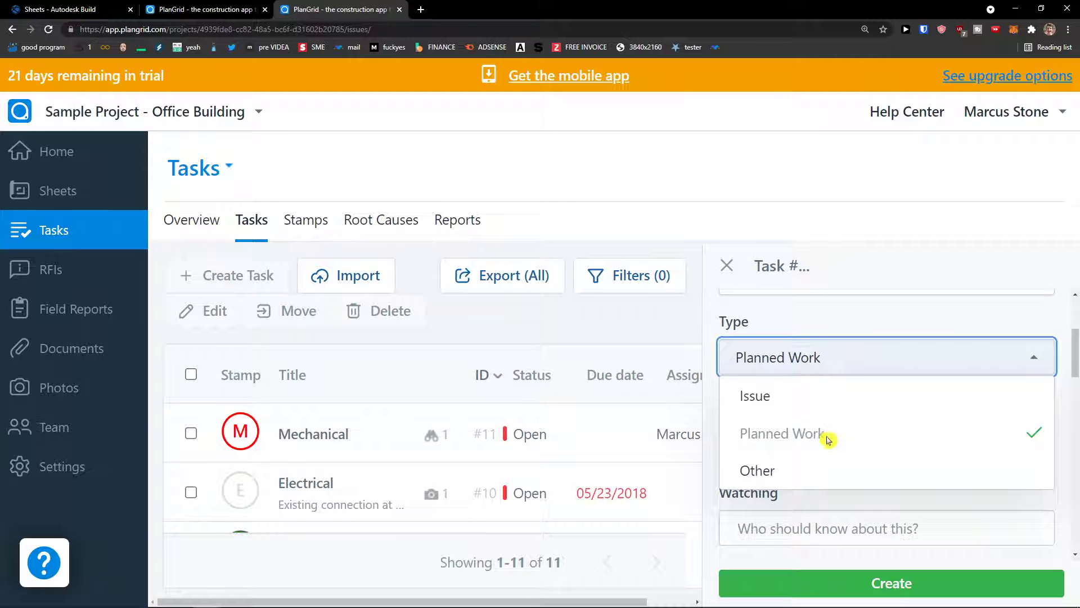
{"action": "left_click", "coordinate": [833, 477]}
{"action": "left_click", "coordinate": [832, 367]}
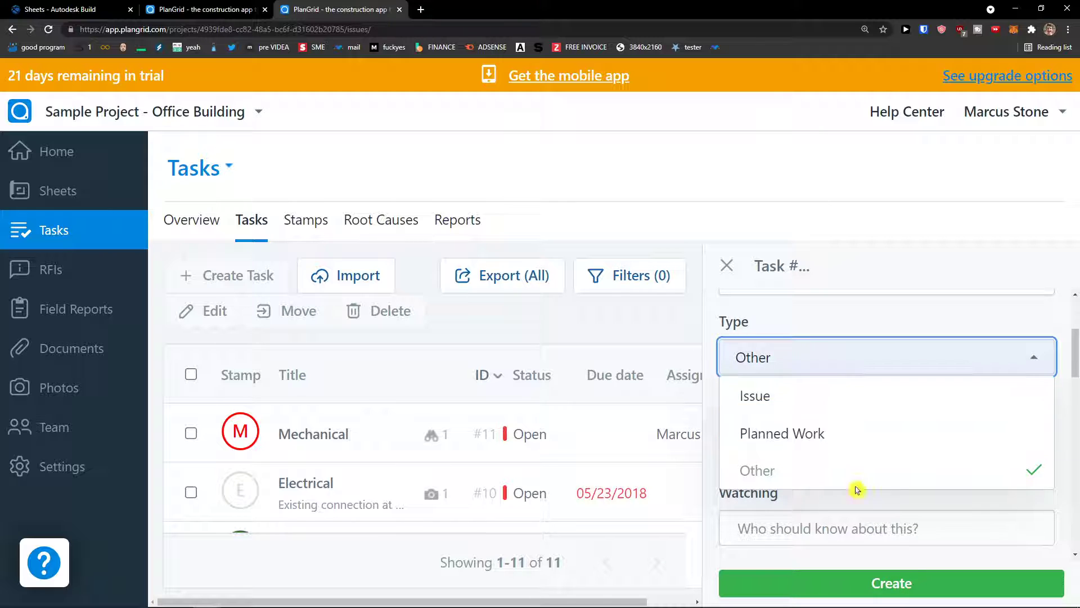
{"action": "left_click", "coordinate": [872, 502]}
{"action": "scroll", "coordinate": [828, 477], "scroll_direction": "down", "scroll_amount": 1}
{"action": "scroll", "coordinate": [829, 476], "scroll_direction": "down", "scroll_amount": 3}
{"action": "left_click", "coordinate": [795, 336]}
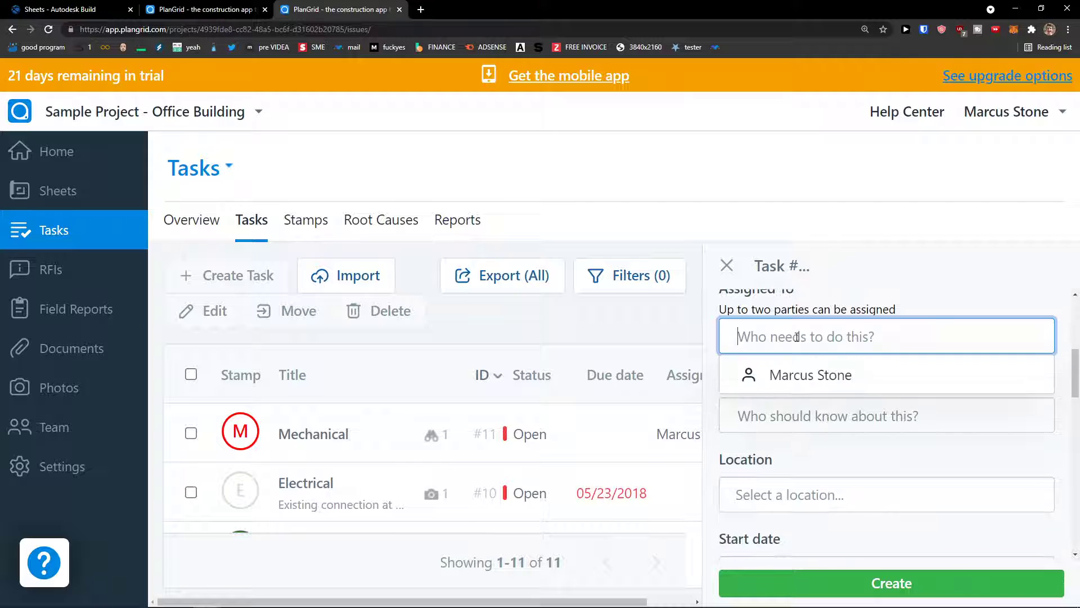
Step: Assign the task to the project member and set its location to small conference room
{"action": "left_click", "coordinate": [805, 386]}
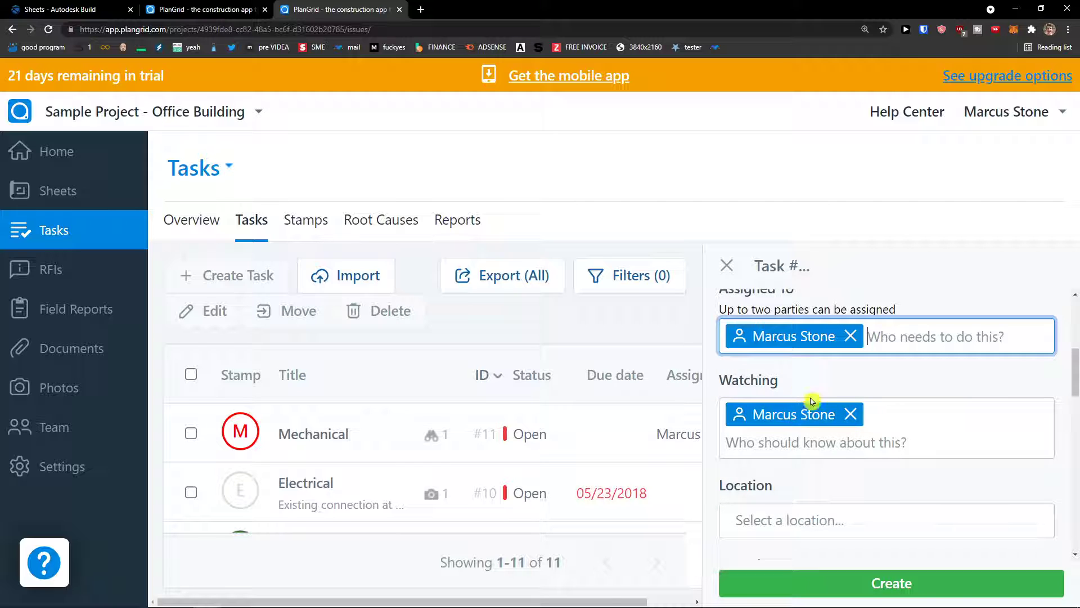
{"action": "left_click", "coordinate": [836, 513]}
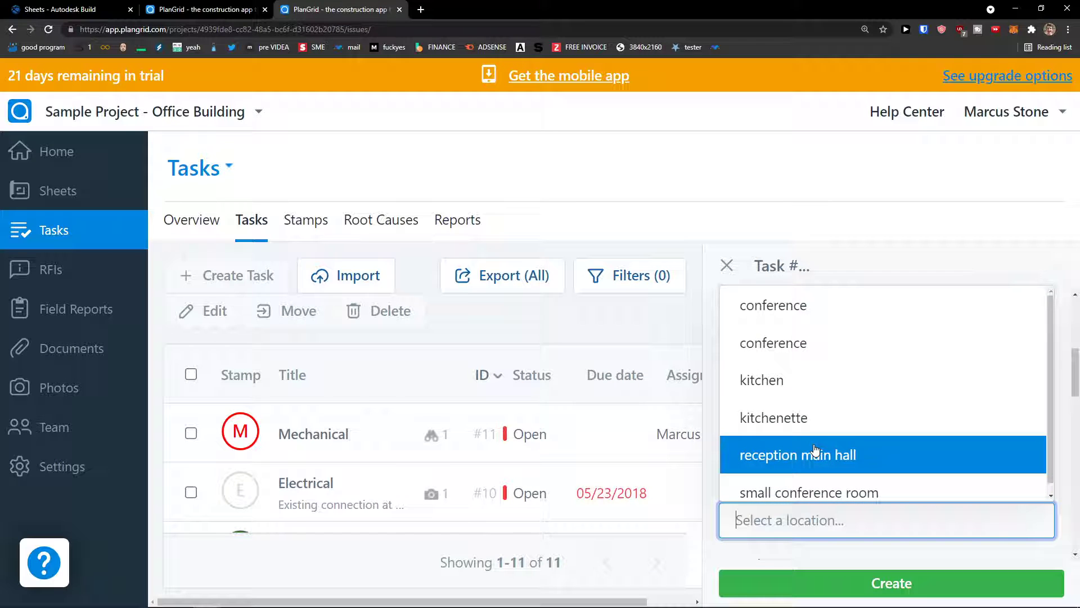
{"action": "scroll", "coordinate": [849, 424], "scroll_direction": "down", "scroll_amount": 1}
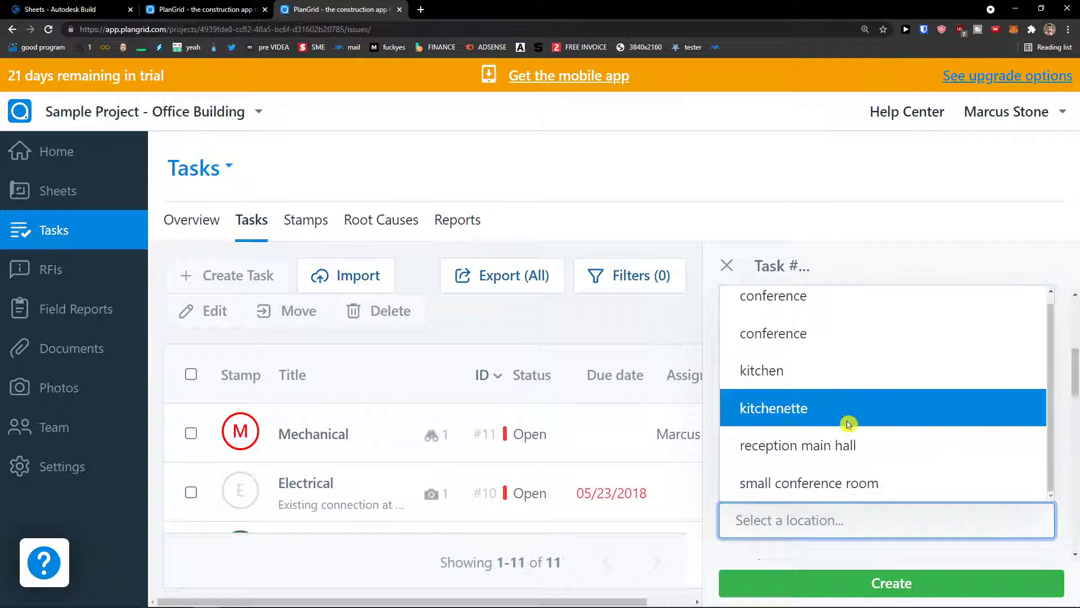
{"action": "left_click", "coordinate": [873, 489]}
{"action": "scroll", "coordinate": [916, 495], "scroll_direction": "down", "scroll_amount": 3}
{"action": "scroll", "coordinate": [914, 495], "scroll_direction": "up", "scroll_amount": 1}
{"action": "scroll", "coordinate": [914, 490], "scroll_direction": "down", "scroll_amount": 1}
{"action": "scroll", "coordinate": [914, 490], "scroll_direction": "down", "scroll_amount": 3}
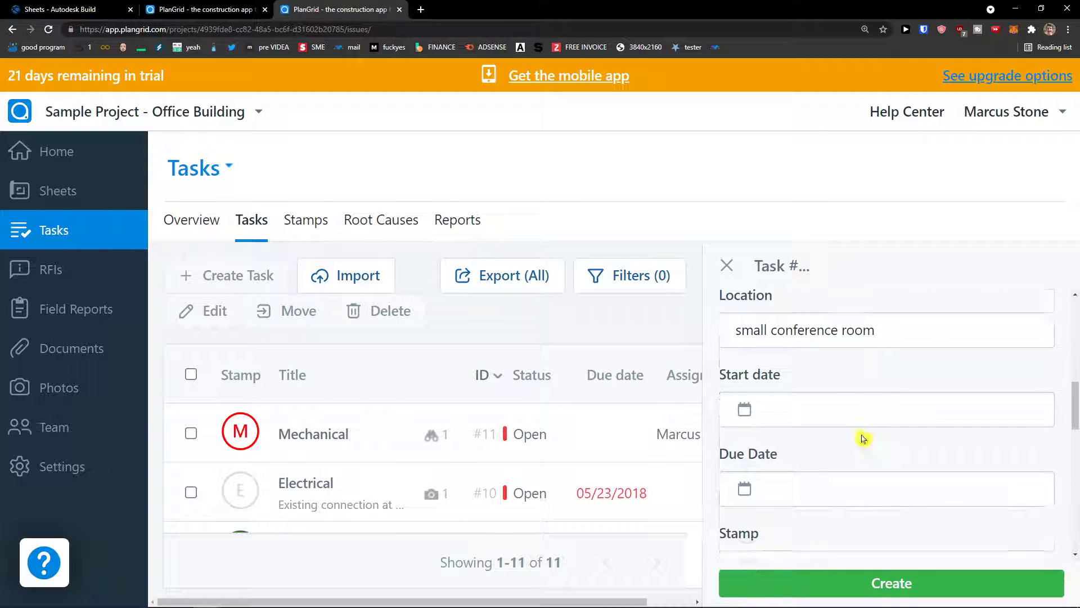
{"action": "scroll", "coordinate": [846, 428], "scroll_direction": "down", "scroll_amount": 1}
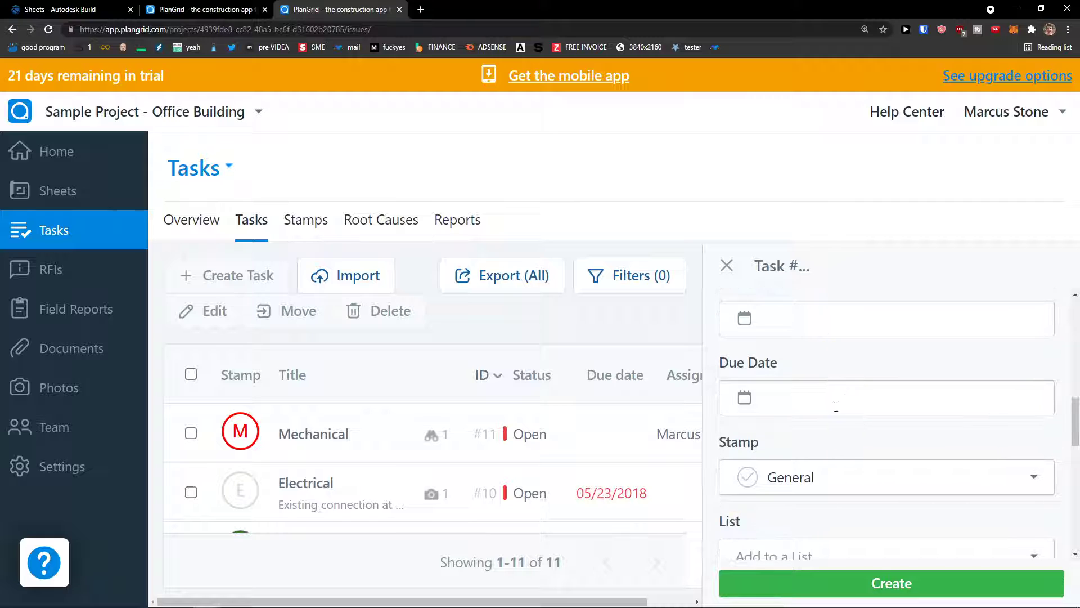
Step: Set the start date to 8/12/2021 and the due date to 8/13/2021
{"action": "left_click", "coordinate": [829, 470]}
{"action": "left_click", "coordinate": [830, 473]}
{"action": "scroll", "coordinate": [837, 439], "scroll_direction": "up", "scroll_amount": 1}
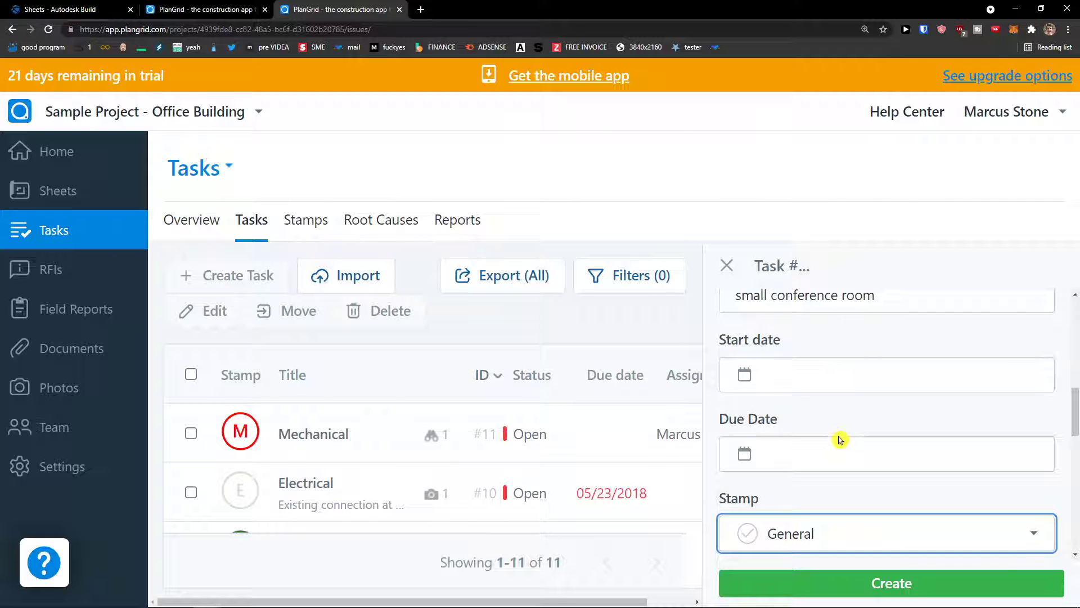
{"action": "left_click", "coordinate": [832, 372]}
{"action": "left_click", "coordinate": [896, 193]}
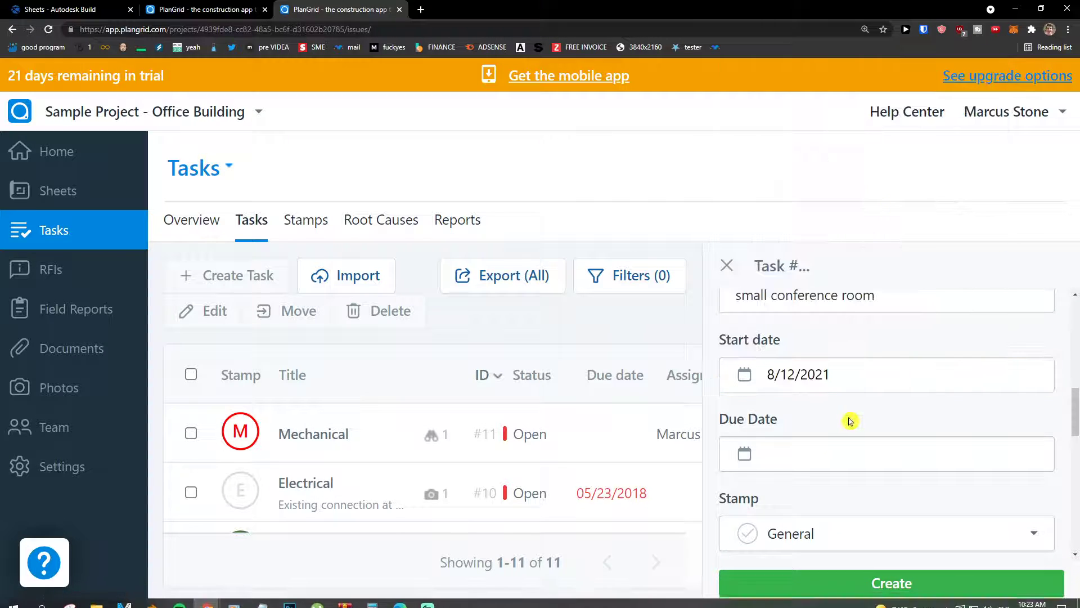
{"action": "left_click", "coordinate": [851, 456]}
{"action": "left_click", "coordinate": [938, 282]}
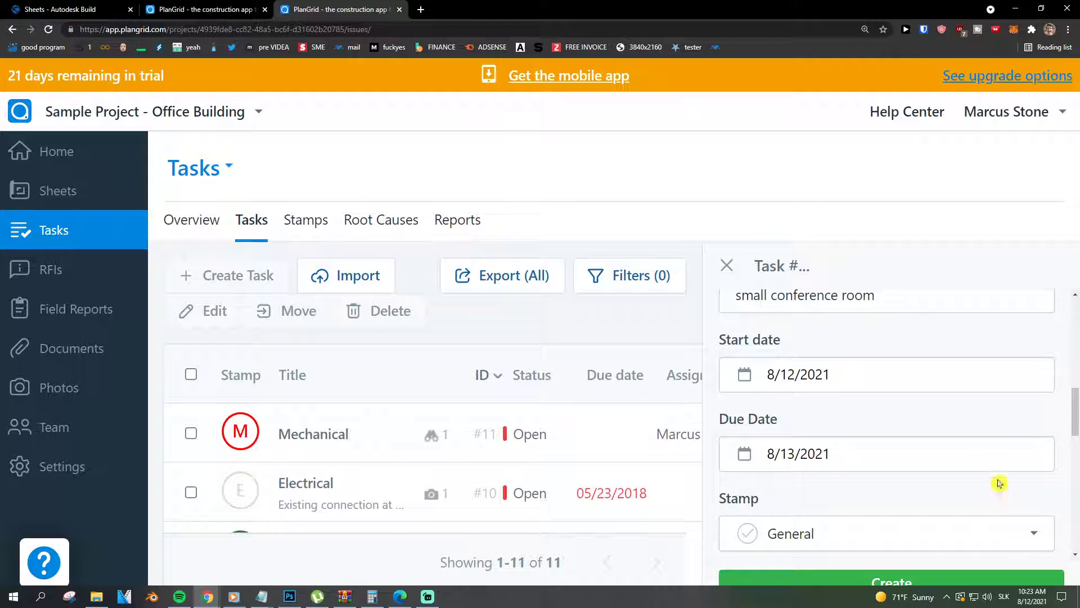
Step: Give the task the Cleaning Needed stamp and select its existing title text
{"action": "scroll", "coordinate": [892, 451], "scroll_direction": "down", "scroll_amount": 2}
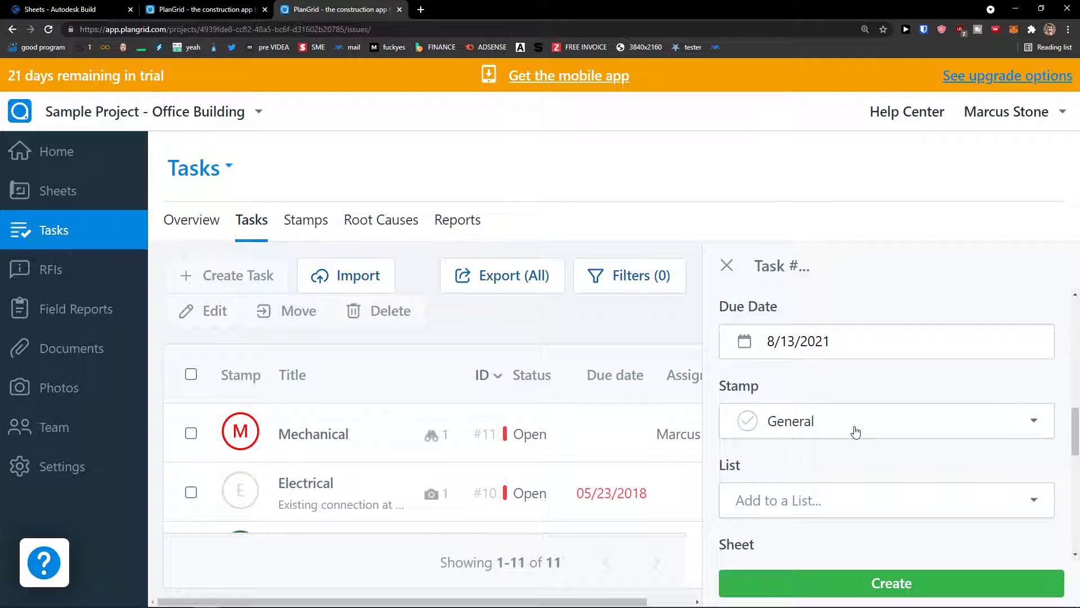
{"action": "left_click", "coordinate": [856, 431]}
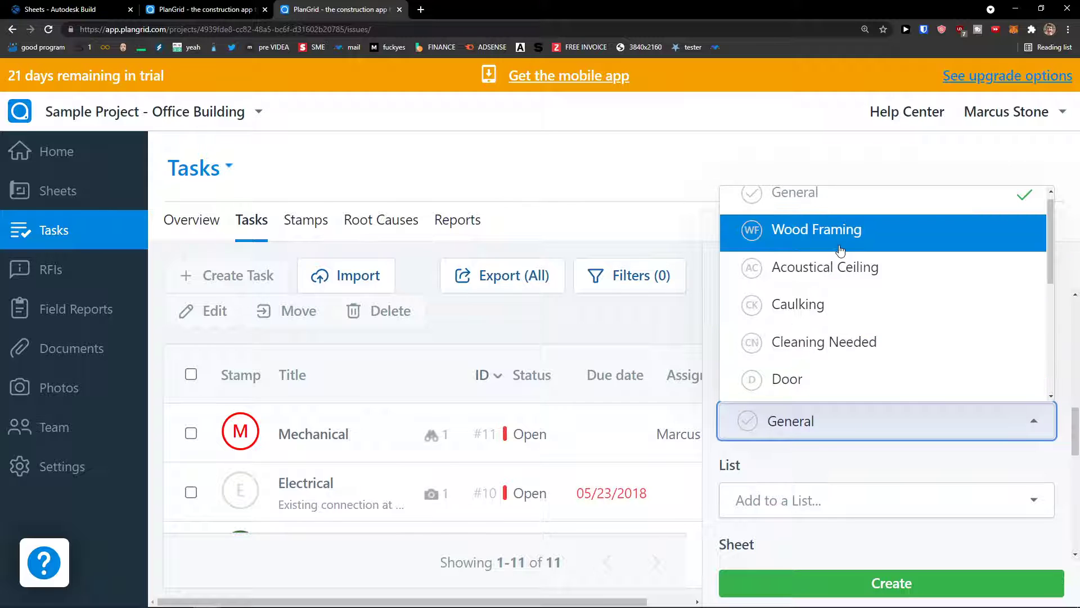
{"action": "scroll", "coordinate": [846, 307], "scroll_direction": "down", "scroll_amount": 1}
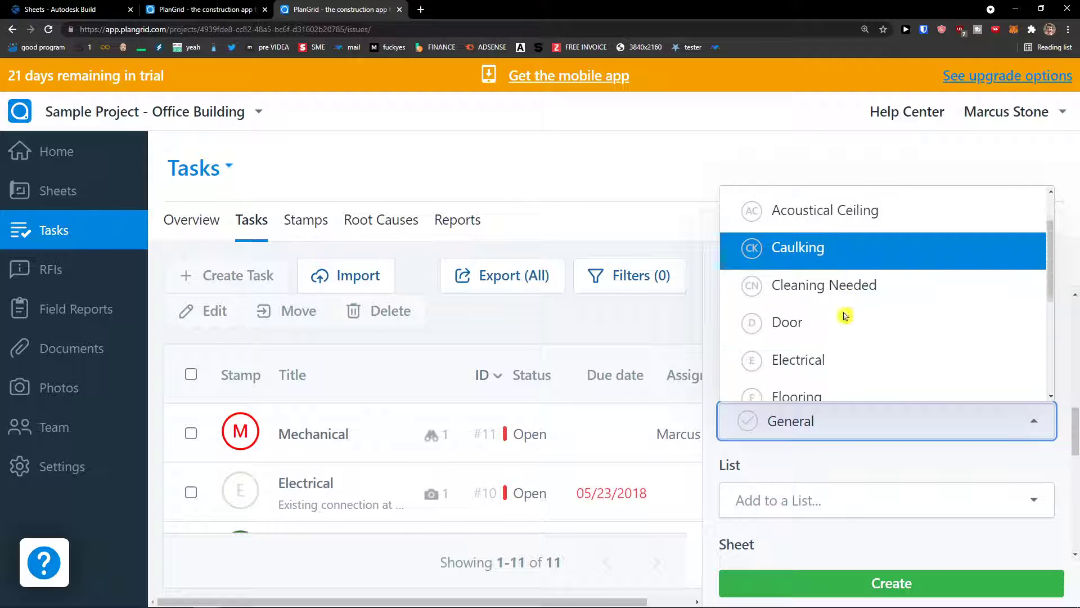
{"action": "left_click", "coordinate": [846, 304]}
{"action": "scroll", "coordinate": [859, 439], "scroll_direction": "up", "scroll_amount": 10}
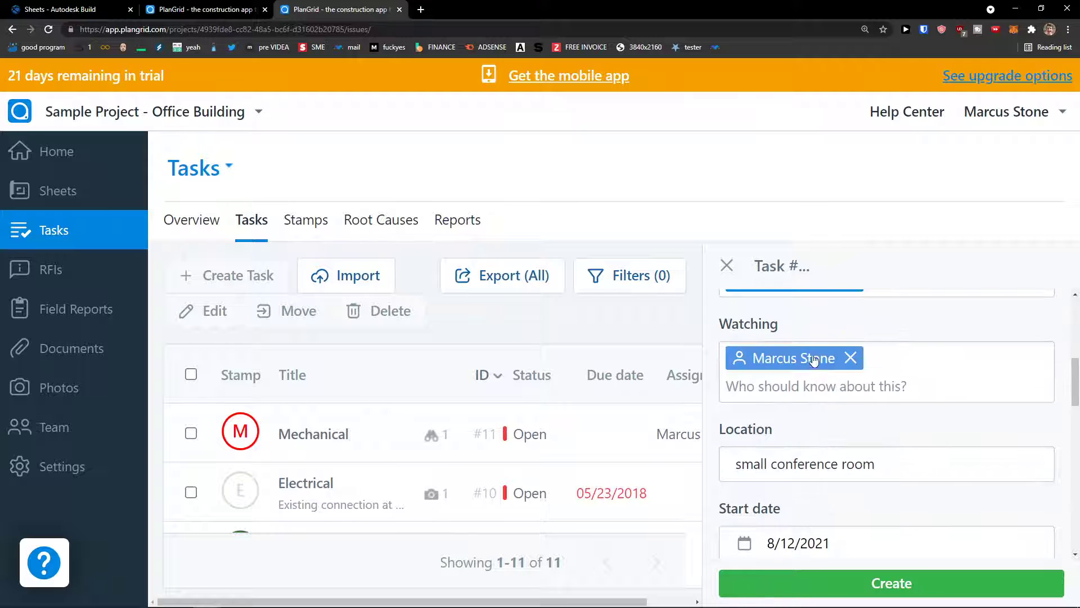
{"action": "scroll", "coordinate": [823, 346], "scroll_direction": "up", "scroll_amount": 3}
{"action": "triple_click", "coordinate": [798, 363]}
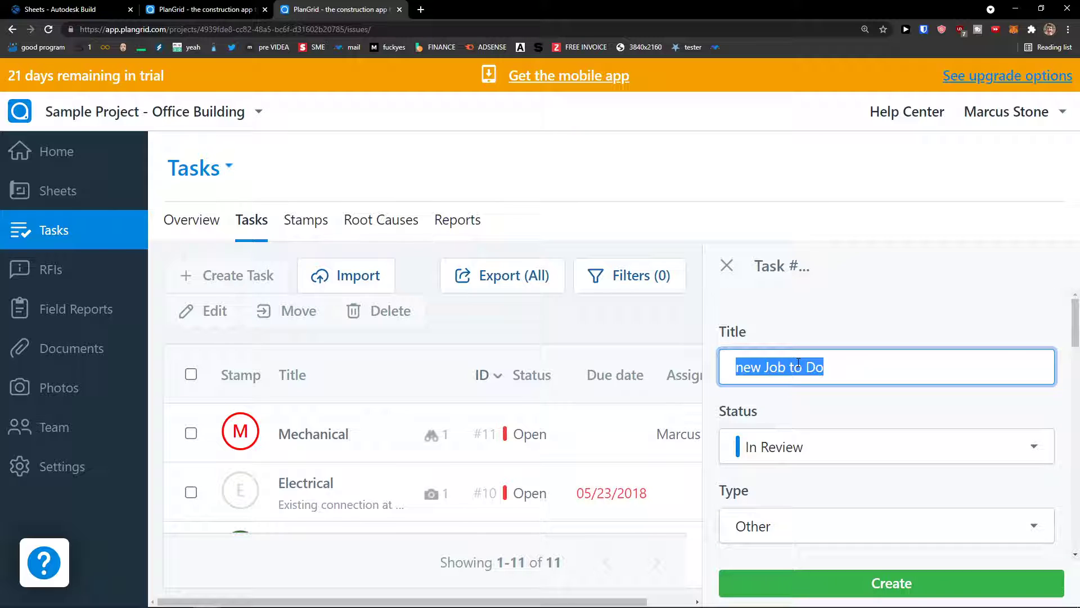
Step: Replace the task title with 'Cleaning' and zoom the page out to see more fields
{"action": "type", "text": "Cleaning"}
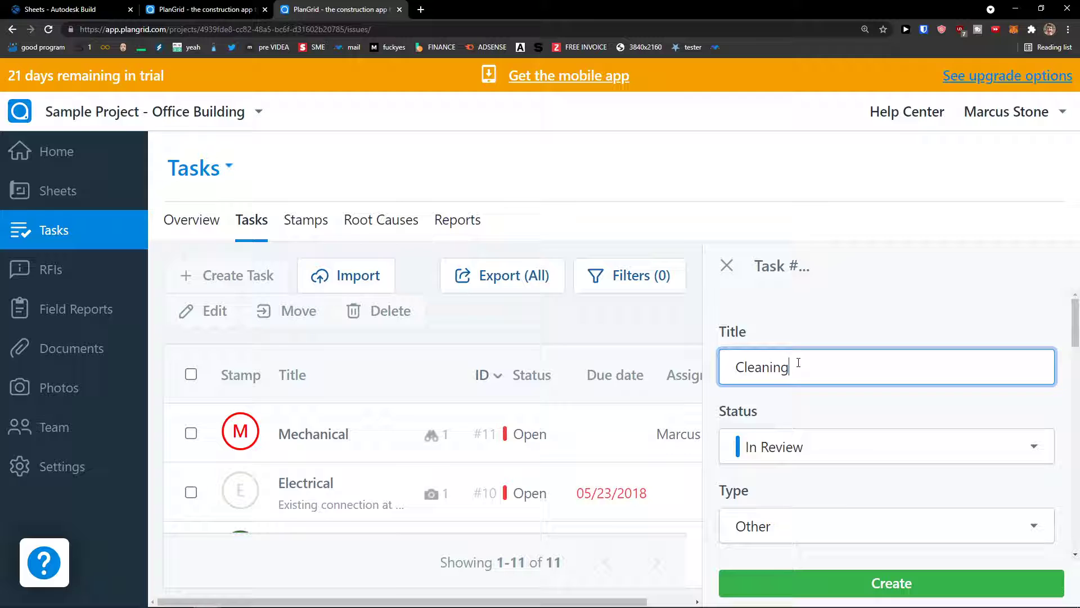
{"action": "key", "text": "ctrl+minus"}
{"action": "scroll", "coordinate": [852, 386], "scroll_direction": "down", "scroll_amount": 5}
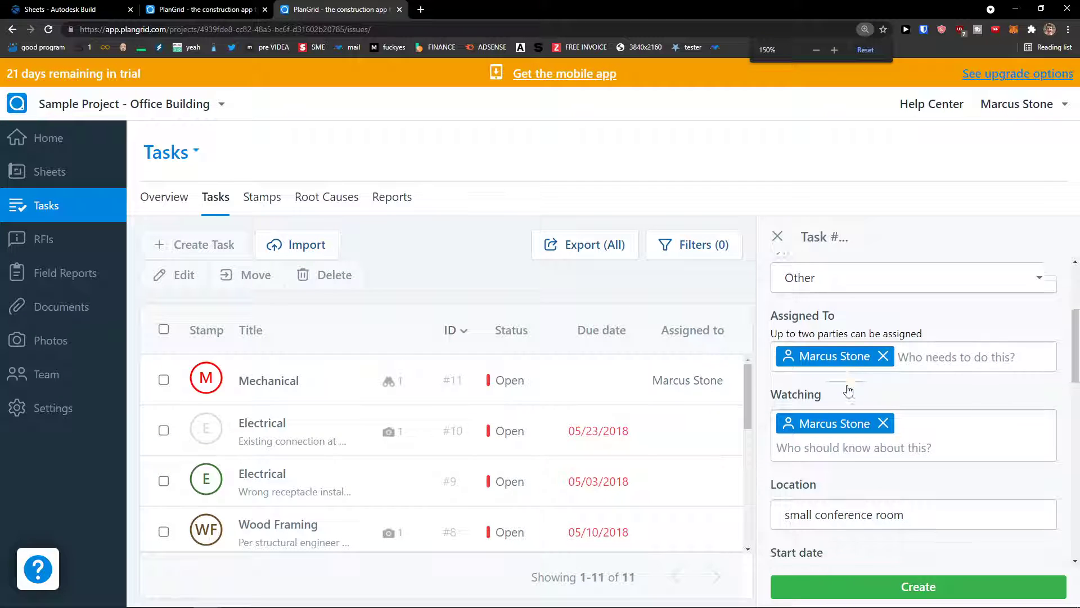
{"action": "scroll", "coordinate": [848, 385], "scroll_direction": "down", "scroll_amount": 2}
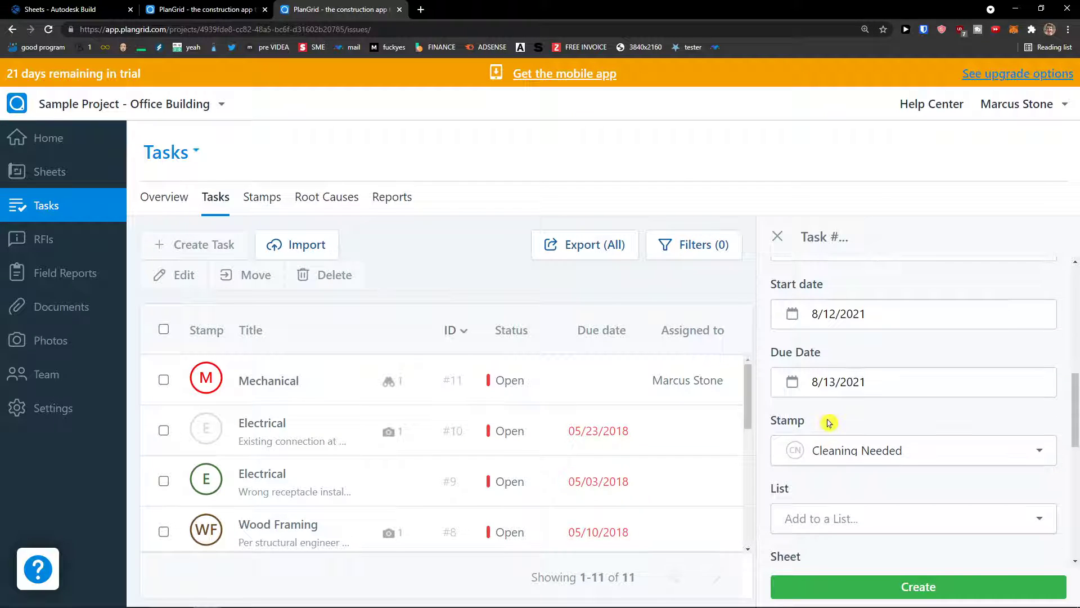
{"action": "scroll", "coordinate": [828, 422], "scroll_direction": "down", "scroll_amount": 4}
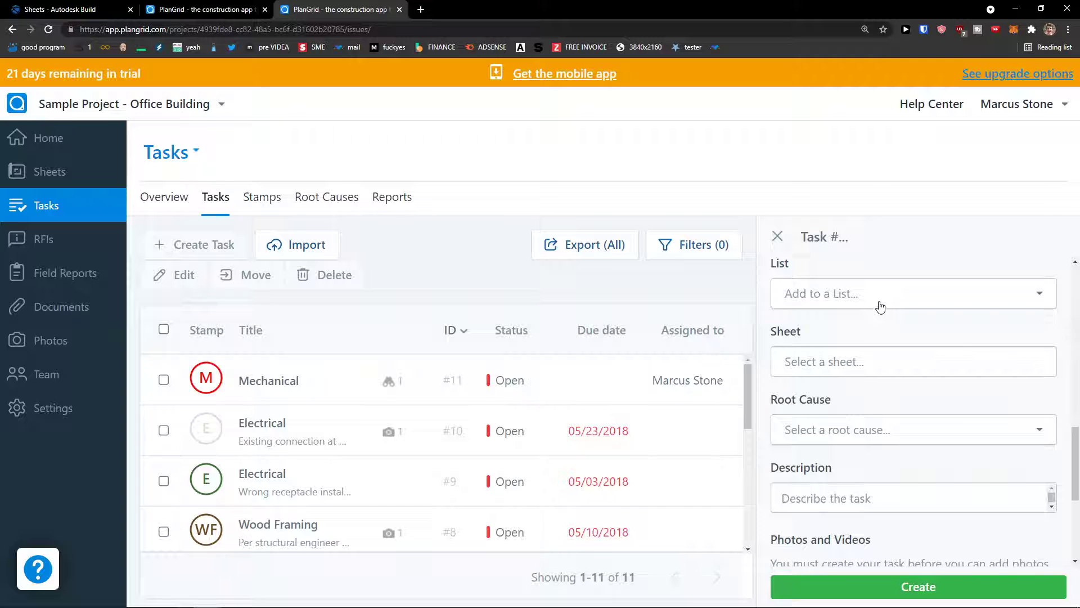
Step: Check the List options without choosing one, then bring up the Sheet choices
{"action": "left_click", "coordinate": [880, 306]}
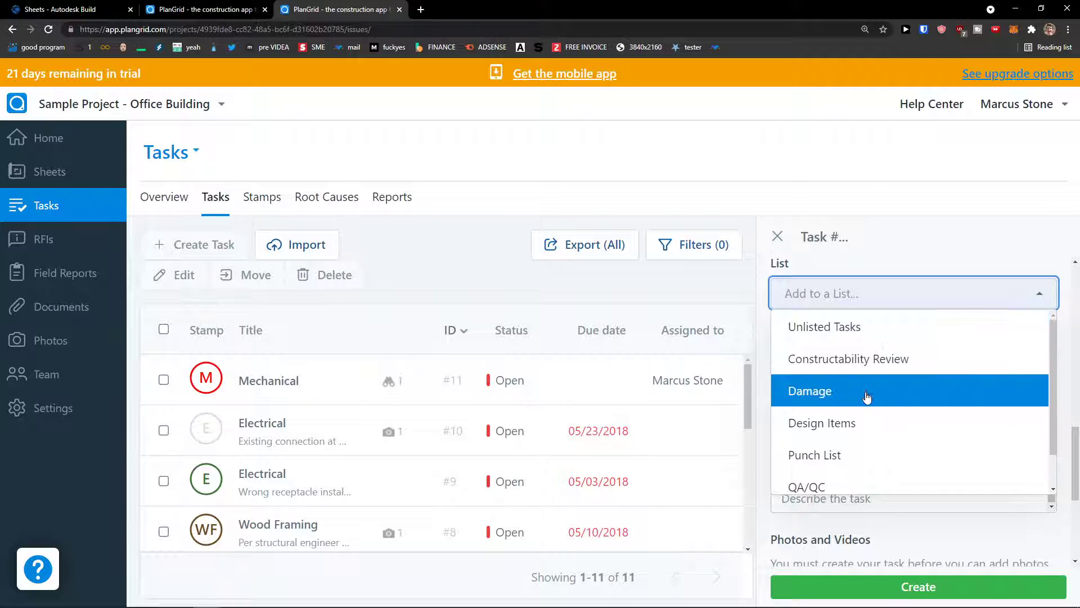
{"action": "scroll", "coordinate": [885, 456], "scroll_direction": "down", "scroll_amount": 1}
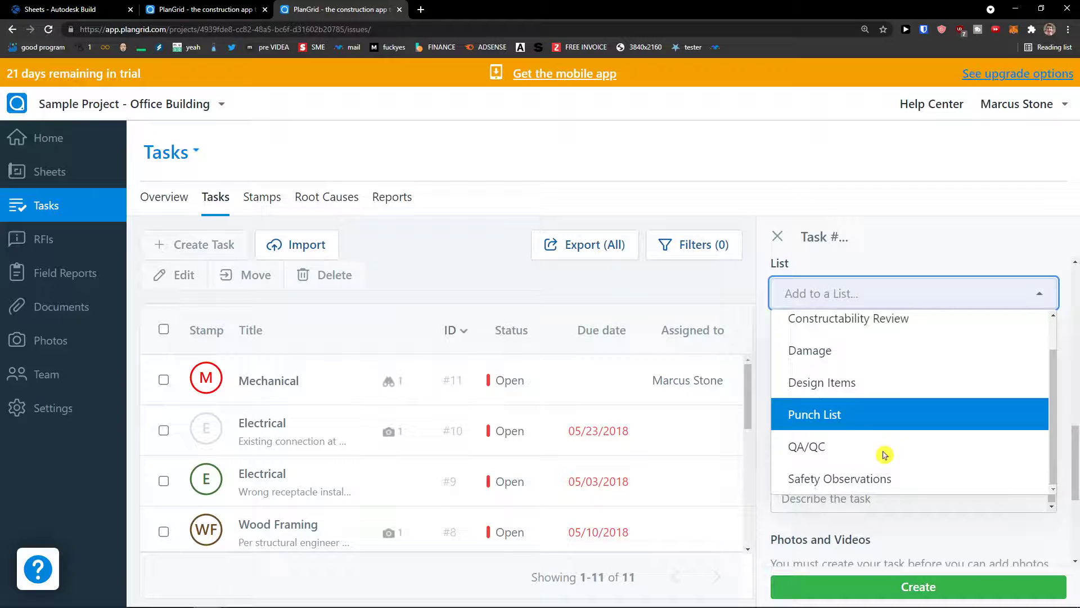
{"action": "left_click", "coordinate": [948, 523]}
{"action": "scroll", "coordinate": [861, 408], "scroll_direction": "down", "scroll_amount": 1}
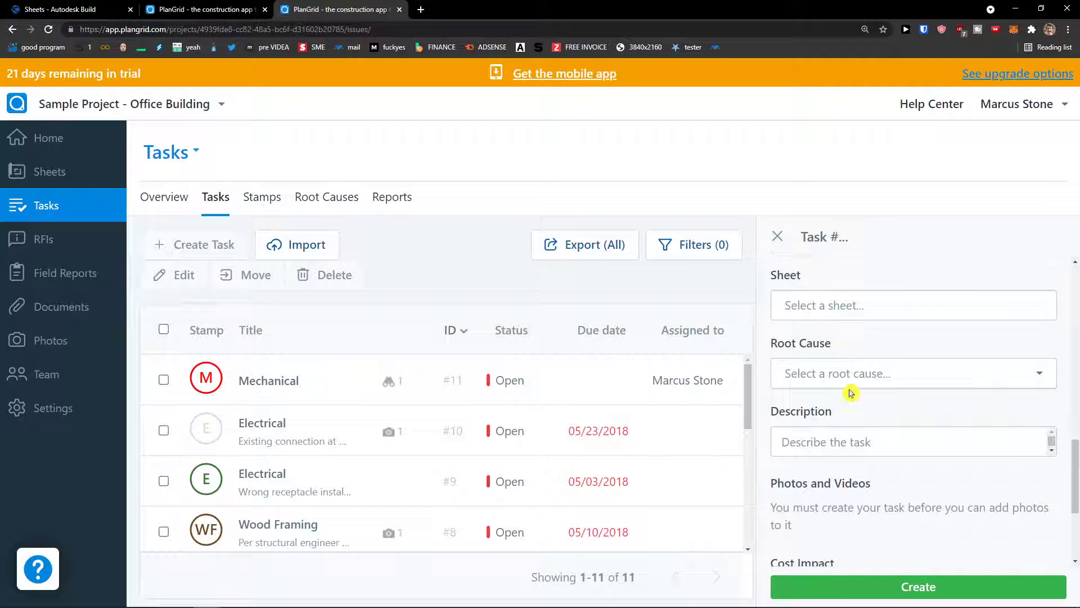
{"action": "left_click", "coordinate": [873, 310]}
Step: Set the Cleaning task's root cause to Code compliance
{"action": "left_click", "coordinate": [873, 289]}
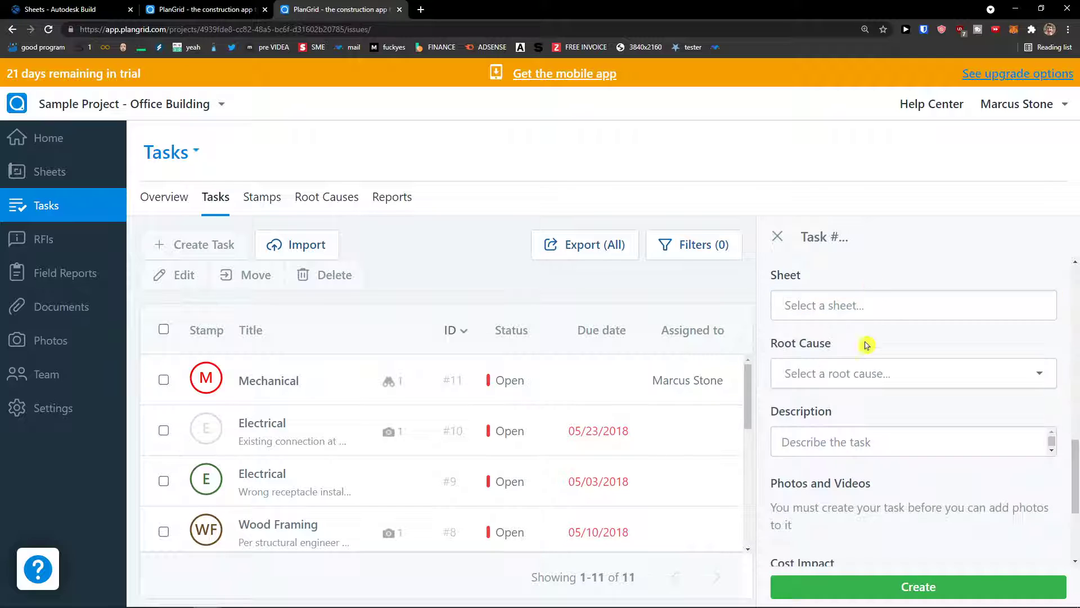
{"action": "left_click", "coordinate": [867, 375]}
{"action": "scroll", "coordinate": [870, 450], "scroll_direction": "down", "scroll_amount": 2}
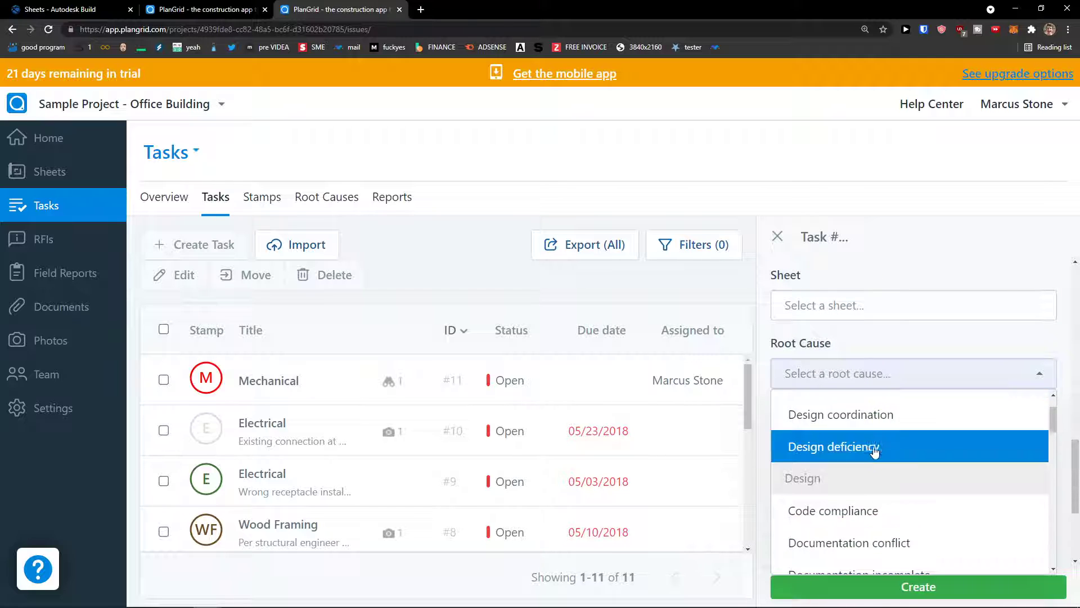
{"action": "scroll", "coordinate": [849, 454], "scroll_direction": "down", "scroll_amount": 1}
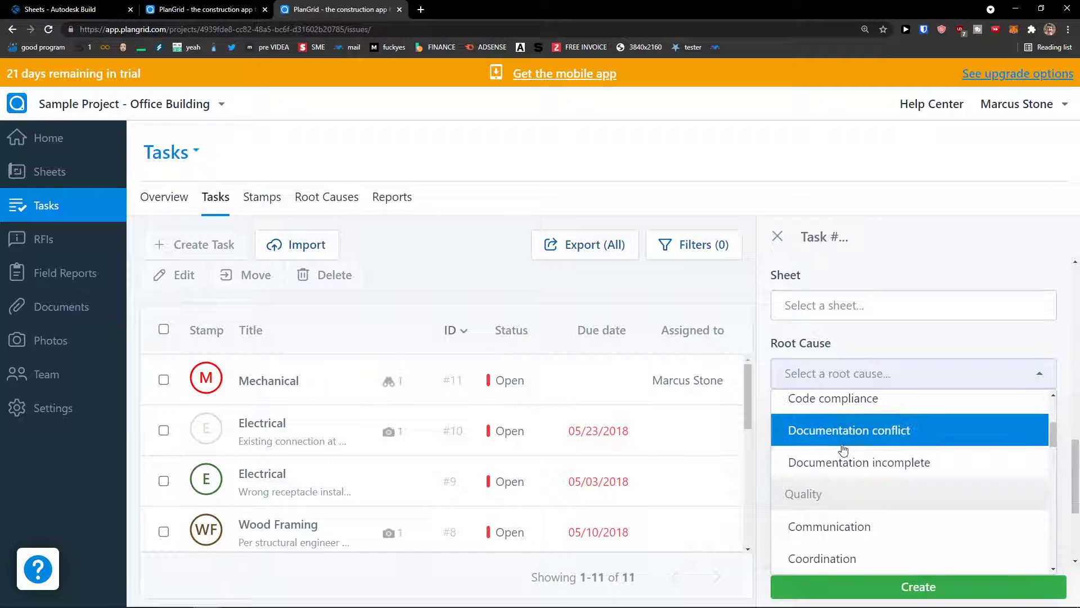
{"action": "scroll", "coordinate": [841, 447], "scroll_direction": "down", "scroll_amount": 1}
{"action": "scroll", "coordinate": [841, 448], "scroll_direction": "down", "scroll_amount": 2}
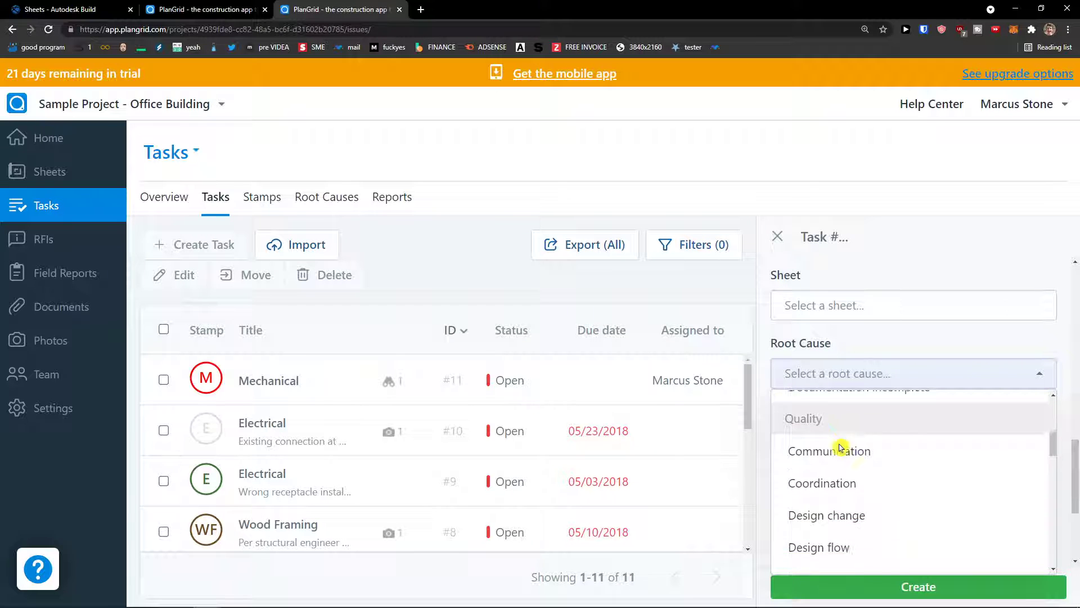
{"action": "left_click", "coordinate": [881, 342]}
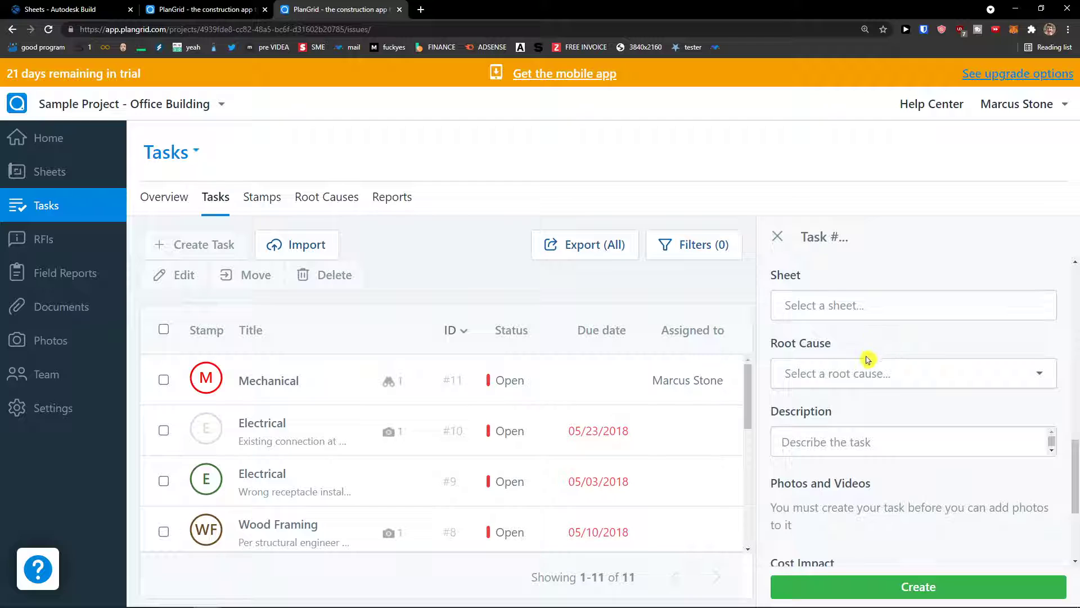
{"action": "scroll", "coordinate": [851, 374], "scroll_direction": "down", "scroll_amount": 1}
{"action": "left_click", "coordinate": [851, 377]}
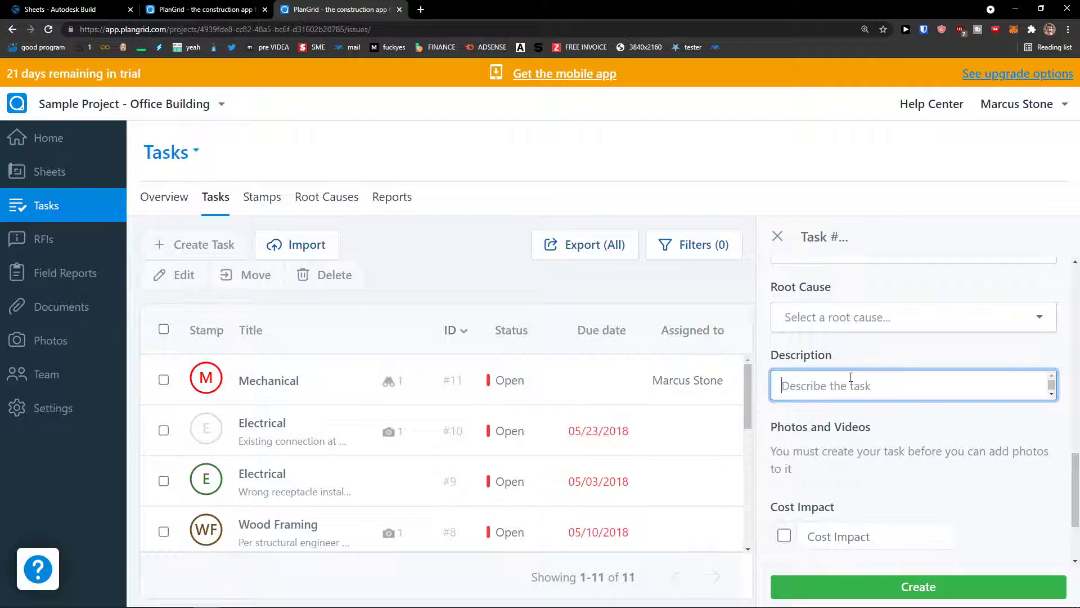
{"action": "left_click", "coordinate": [867, 332]}
{"action": "scroll", "coordinate": [864, 386], "scroll_direction": "down", "scroll_amount": 1}
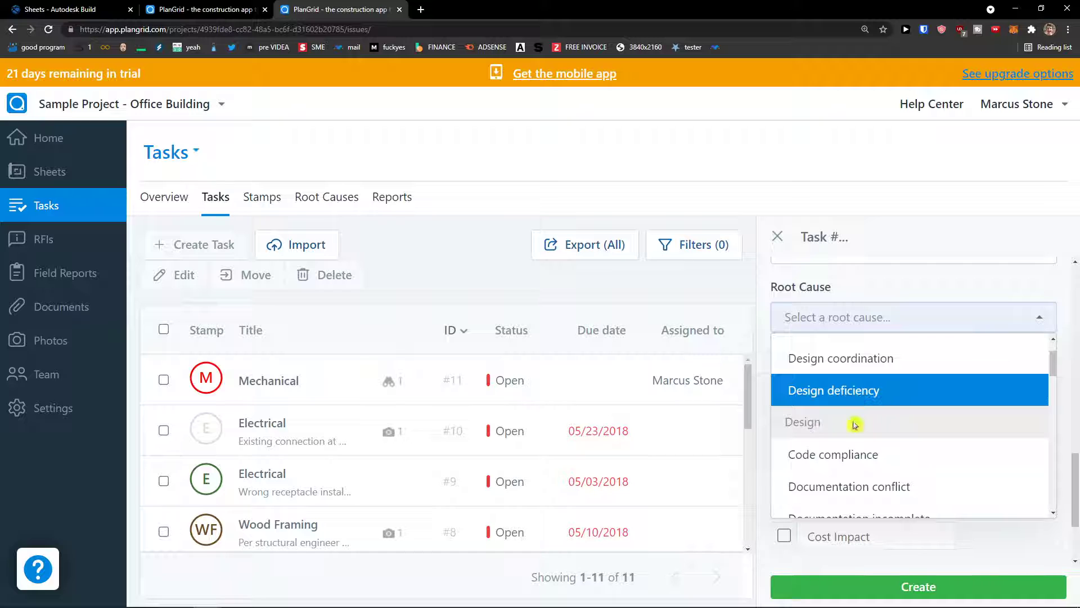
{"action": "scroll", "coordinate": [856, 430], "scroll_direction": "down", "scroll_amount": 1}
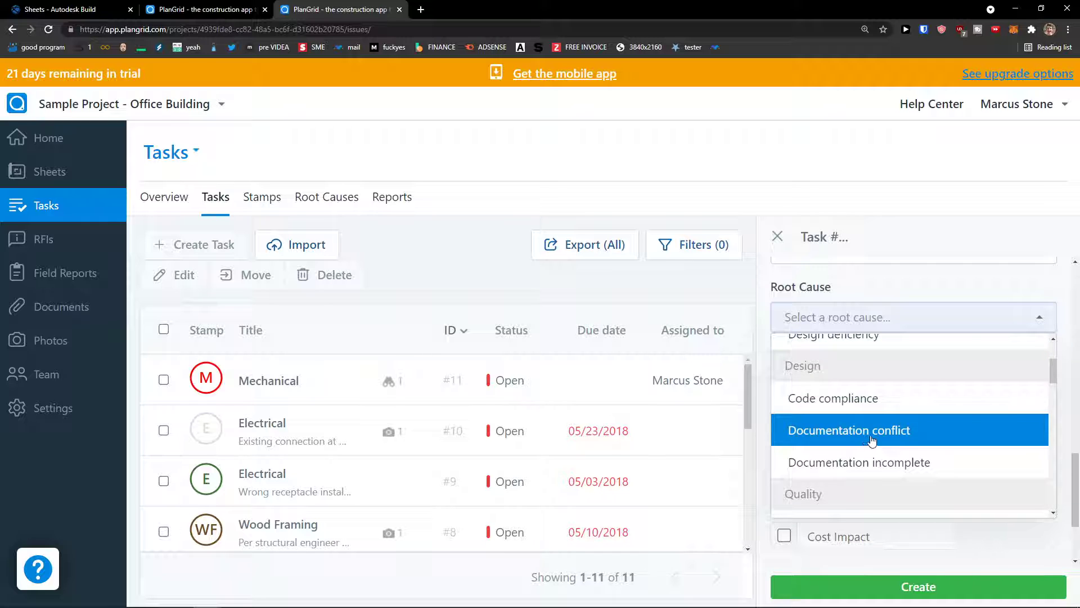
{"action": "left_click", "coordinate": [877, 401]}
Step: Create the Cleaning task as #12, In Review, due 08/13/2021
{"action": "scroll", "coordinate": [872, 429], "scroll_direction": "down", "scroll_amount": 2}
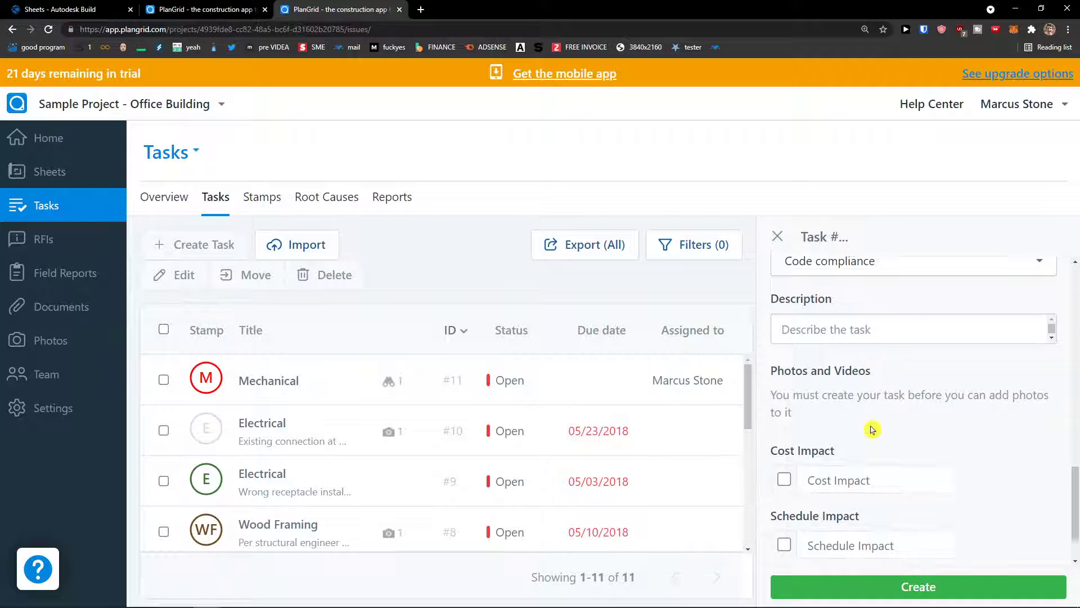
{"action": "scroll", "coordinate": [872, 429], "scroll_direction": "down", "scroll_amount": 1}
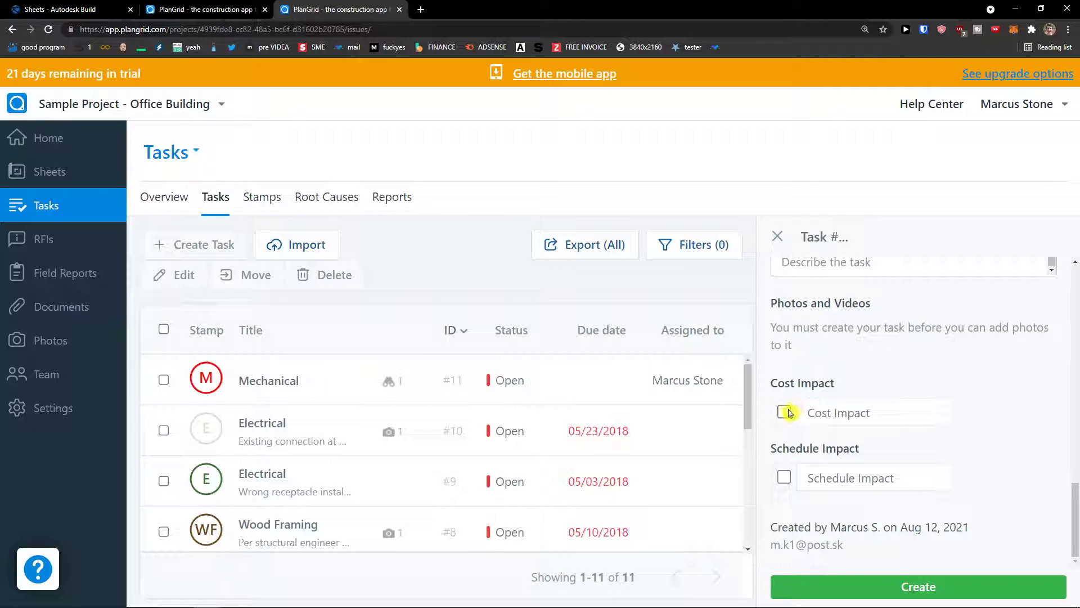
{"action": "left_click_drag", "start_coordinate": [776, 449], "coordinate": [879, 448]}
{"action": "left_click_drag", "start_coordinate": [781, 387], "coordinate": [856, 395]}
{"action": "left_click", "coordinate": [858, 394]}
{"action": "left_click", "coordinate": [963, 585]}
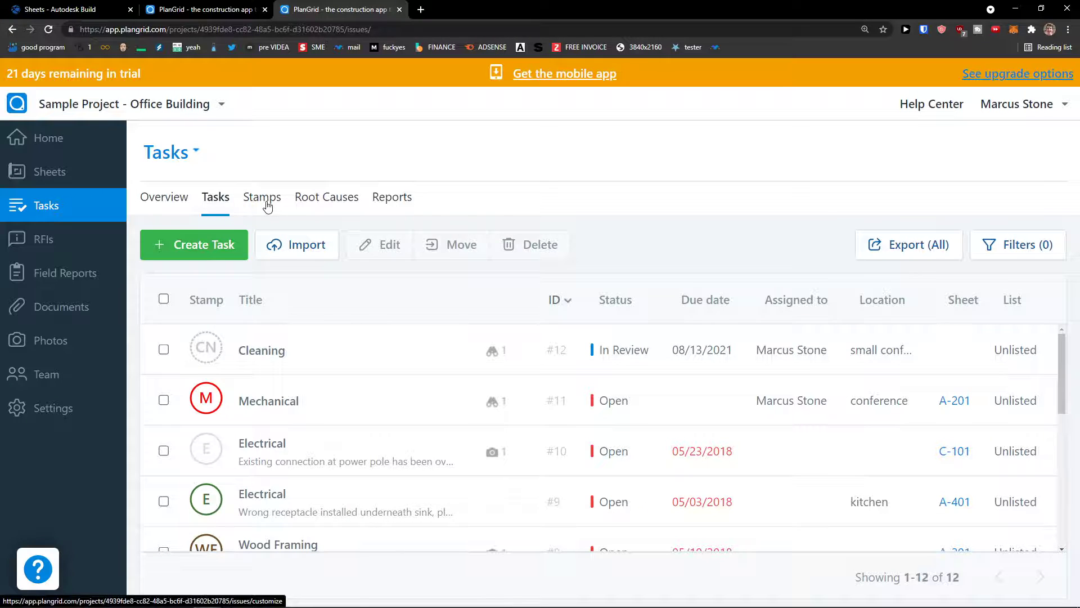
Step: In the project's Stamps list, add a new stamp ST titled STEEL
{"action": "left_click", "coordinate": [261, 201]}
{"action": "scroll", "coordinate": [372, 325], "scroll_direction": "down", "scroll_amount": 4}
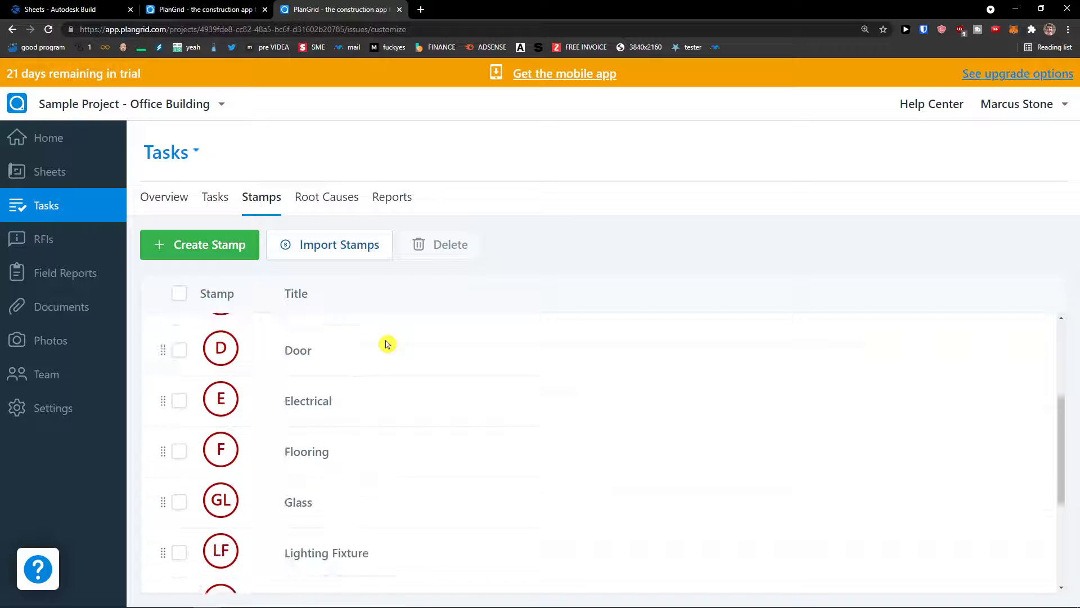
{"action": "scroll", "coordinate": [392, 379], "scroll_direction": "up", "scroll_amount": 4}
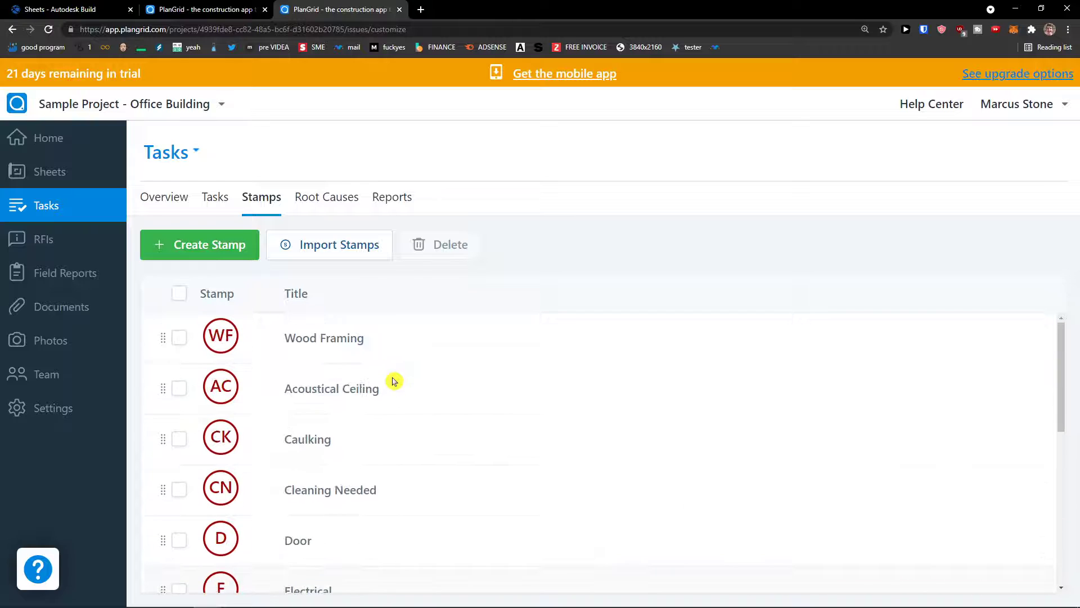
{"action": "left_click", "coordinate": [223, 257]}
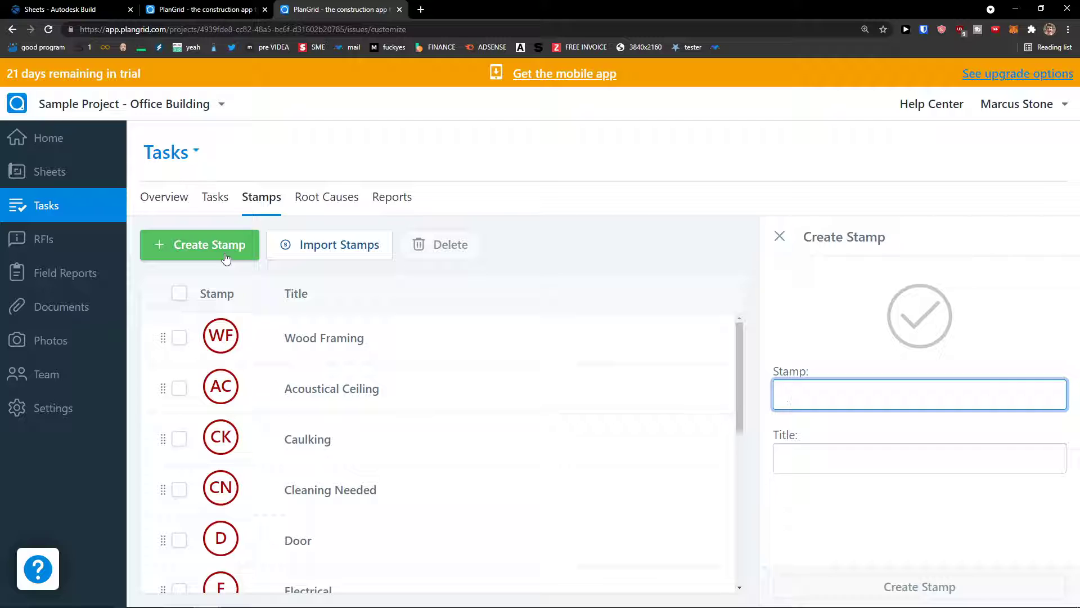
{"action": "type", "text": "ST"}
{"action": "key", "text": "Tab"}
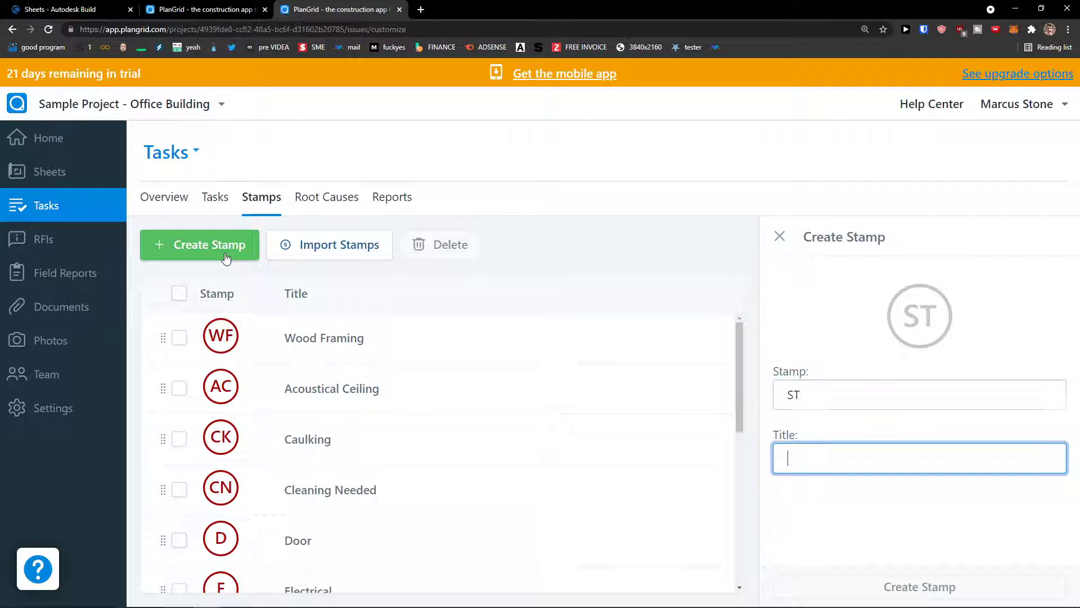
{"action": "type", "text": "STEEL"}
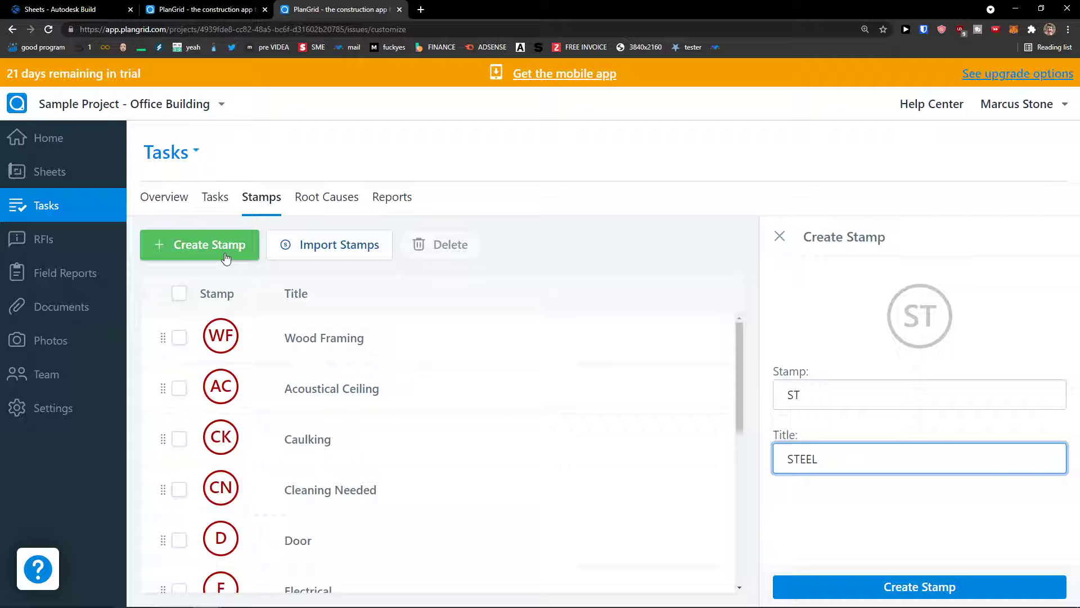
{"action": "left_click", "coordinate": [928, 587]}
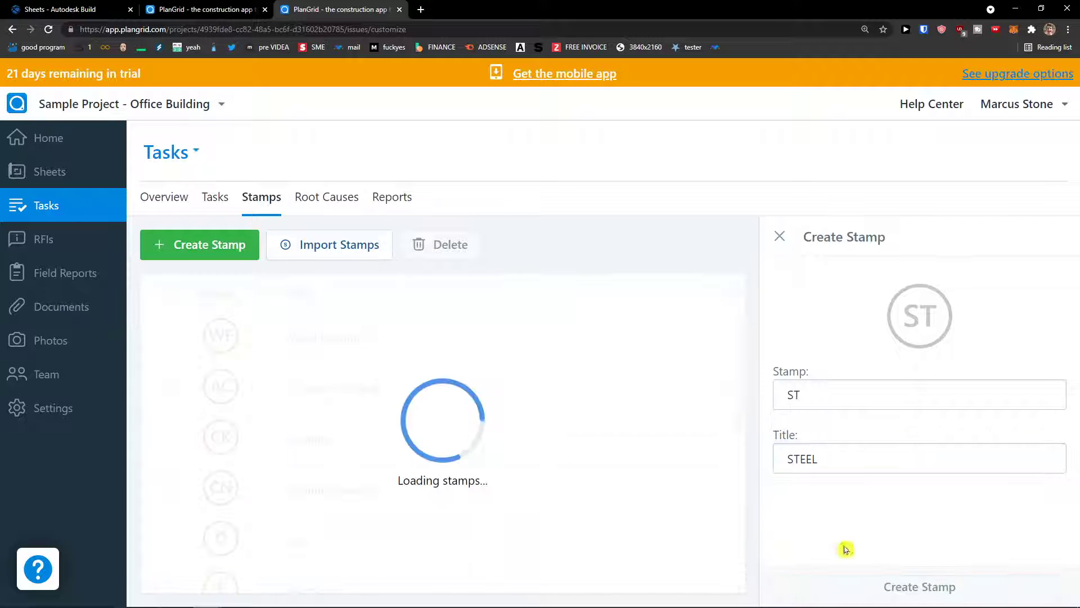
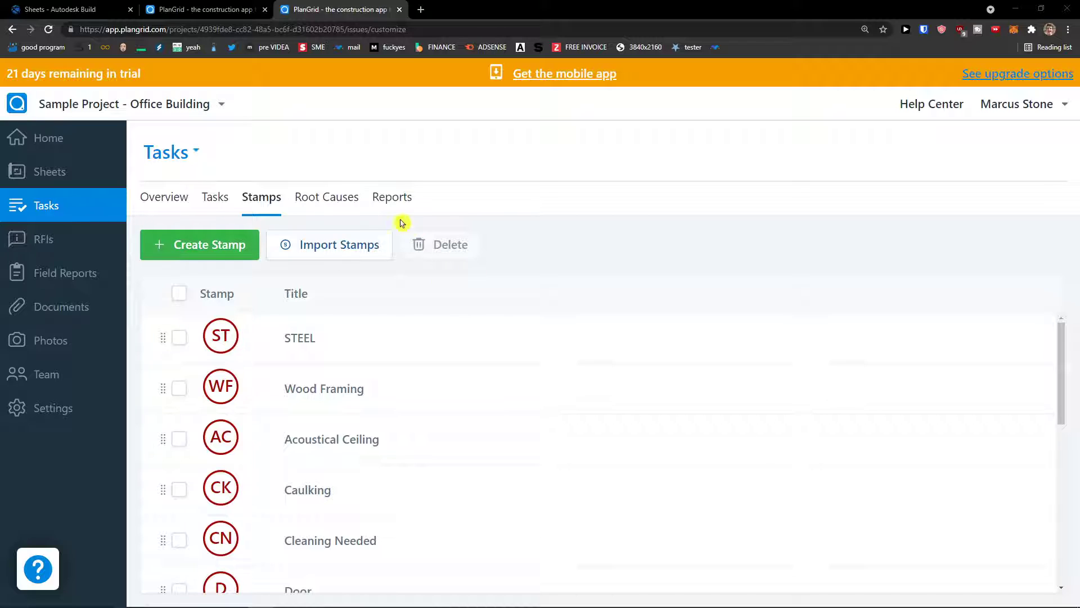
Step: Switch from the Stamps list to the Root Causes list, showing Coordination and Design
{"action": "left_click", "coordinate": [323, 208]}
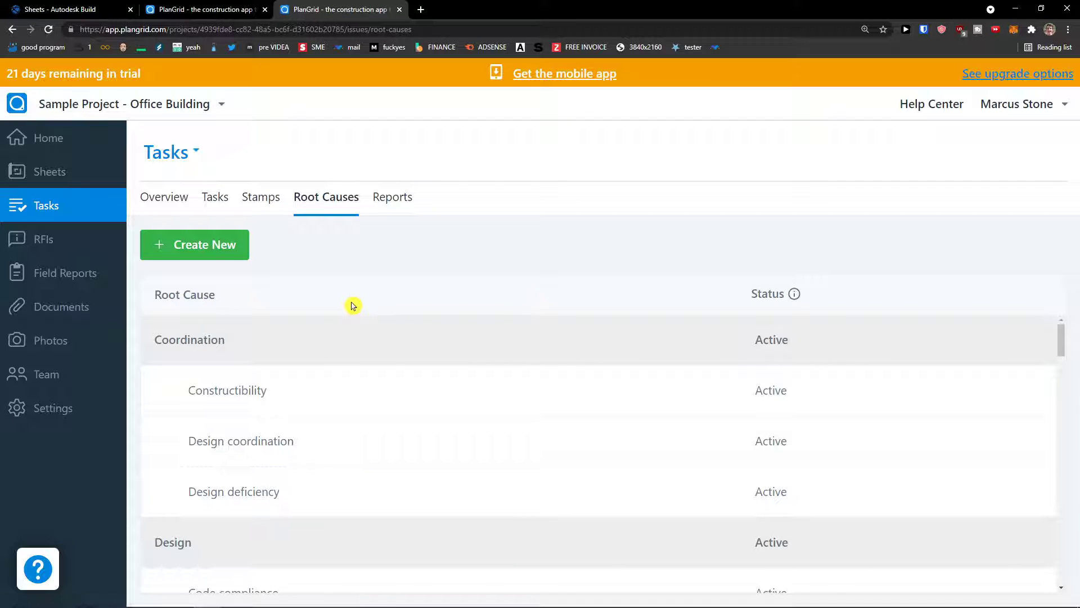
Step: Create an Active root cause named 'New Cause' in the Quality category
{"action": "scroll", "coordinate": [346, 364], "scroll_direction": "down", "scroll_amount": 1}
{"action": "scroll", "coordinate": [338, 357], "scroll_direction": "up", "scroll_amount": 1}
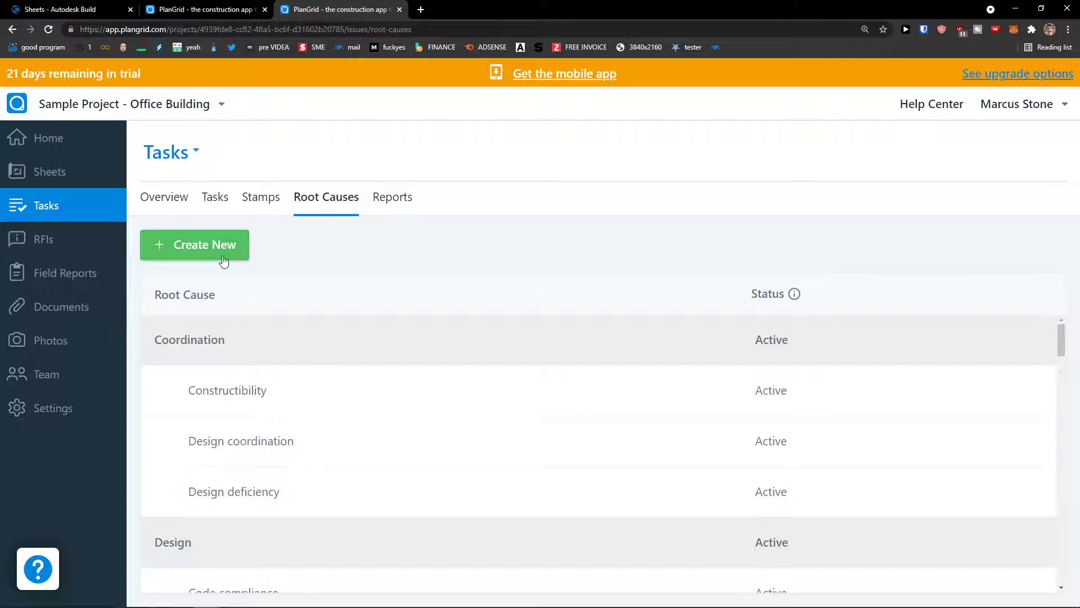
{"action": "left_click", "coordinate": [224, 259]}
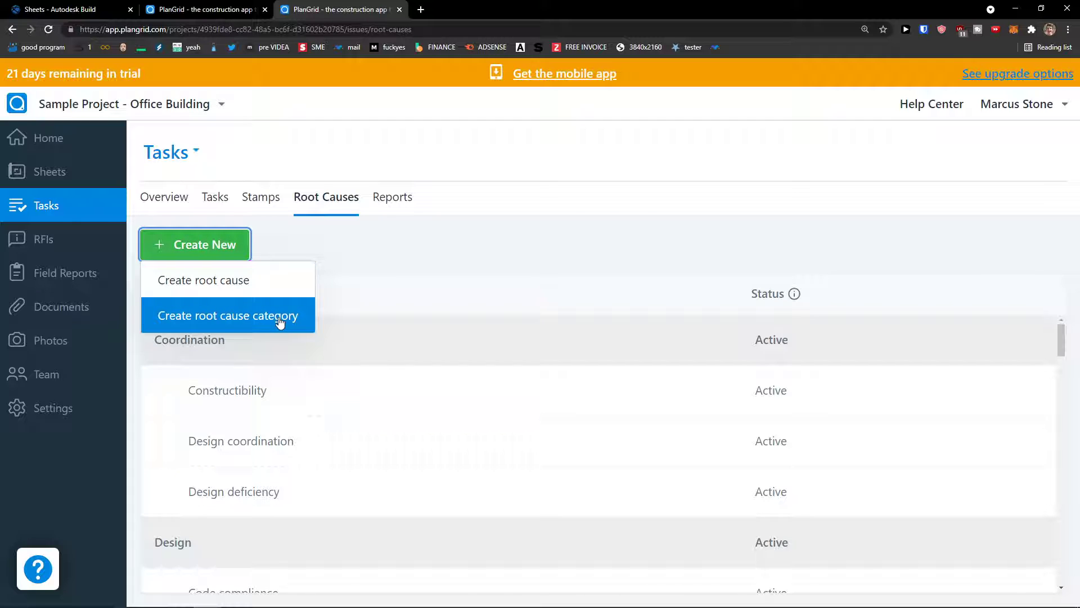
{"action": "left_click", "coordinate": [263, 282]}
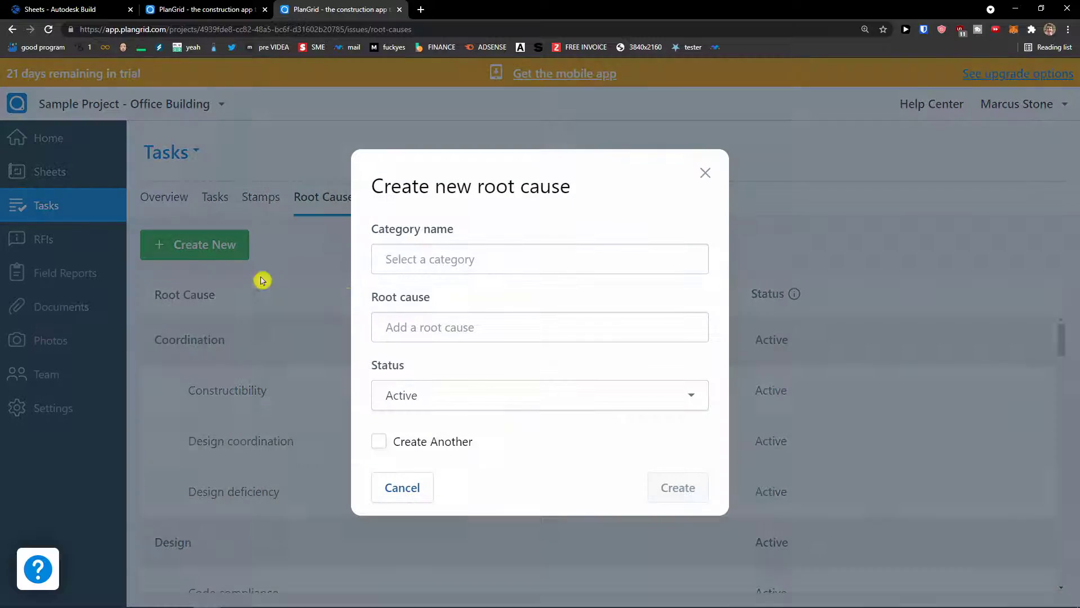
{"action": "left_click", "coordinate": [437, 263]}
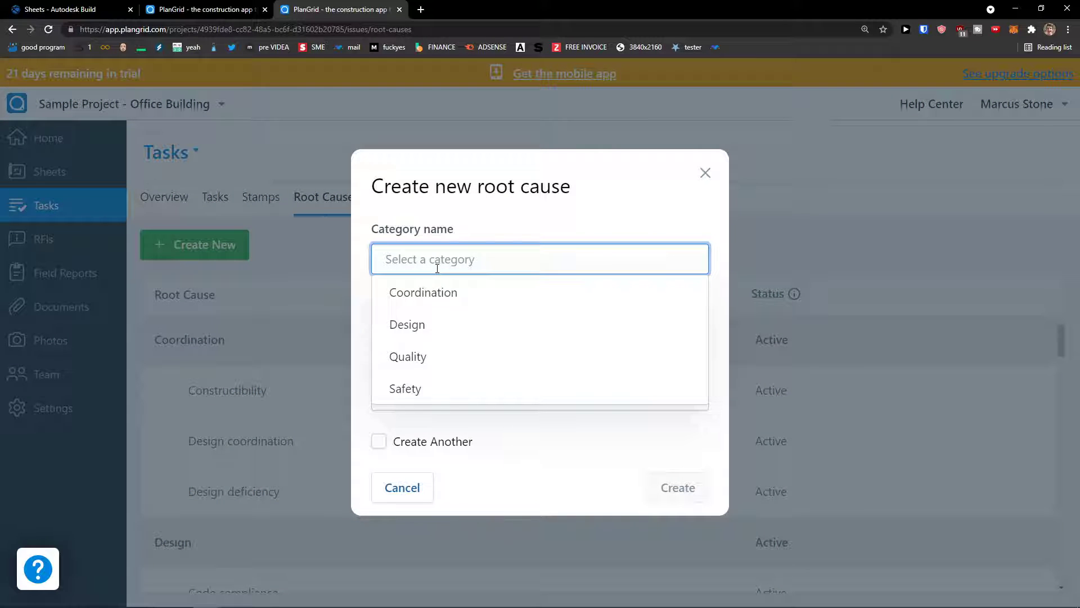
{"action": "left_click", "coordinate": [437, 352]}
{"action": "left_click", "coordinate": [437, 331]}
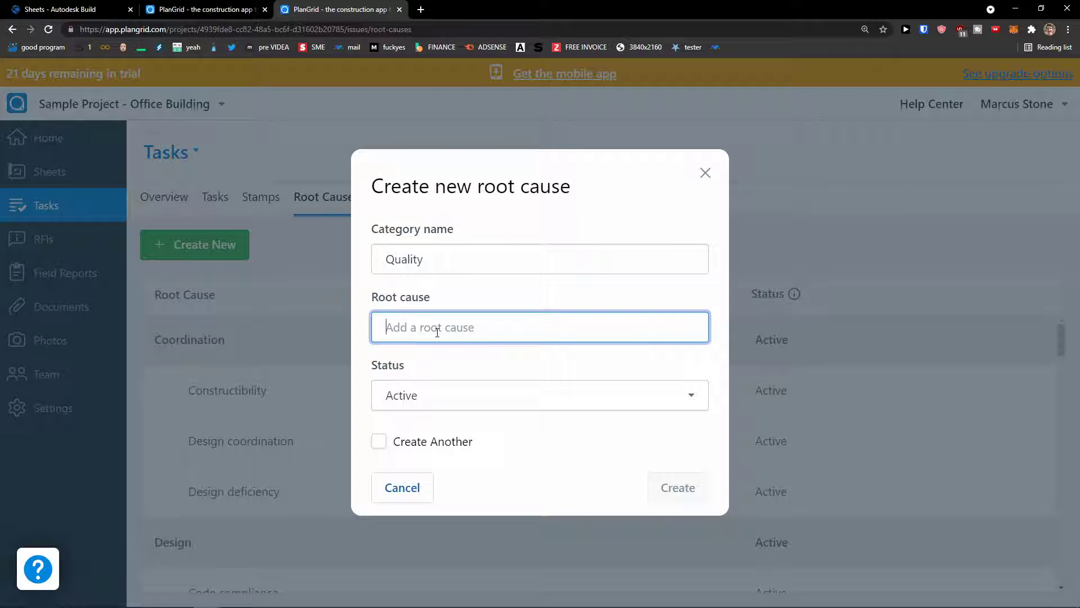
{"action": "type", "text": "New Cause"}
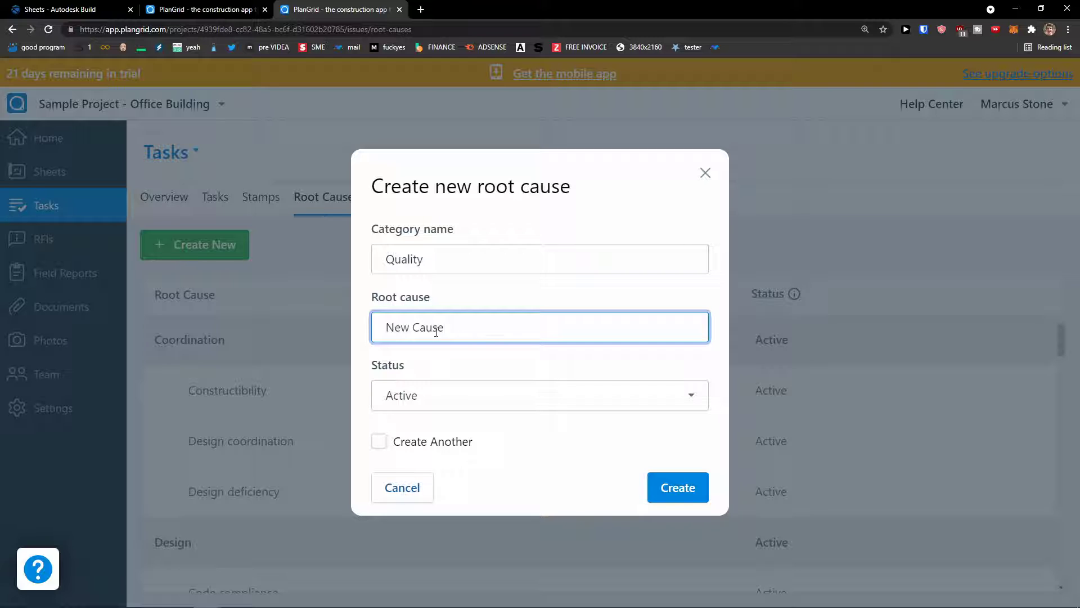
{"action": "left_click", "coordinate": [462, 386]}
{"action": "left_click", "coordinate": [467, 396]}
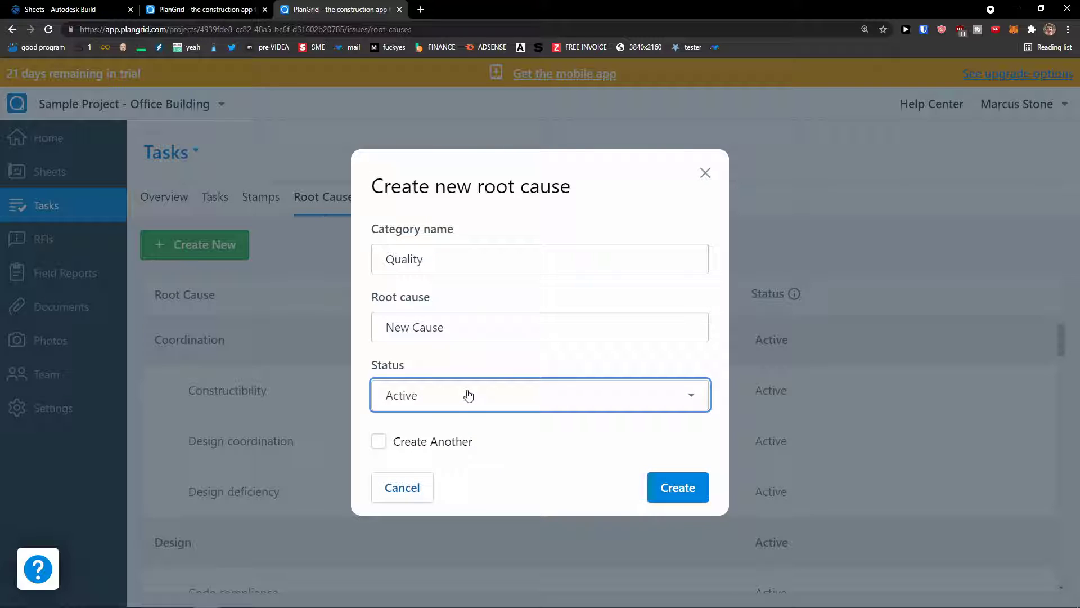
{"action": "left_click", "coordinate": [681, 487]}
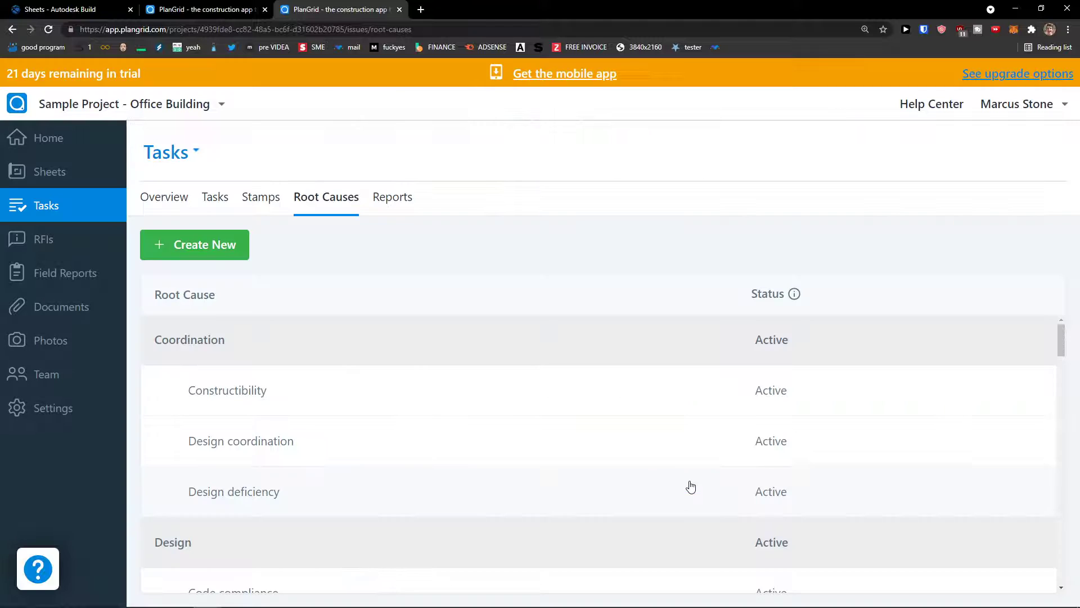
{"action": "scroll", "coordinate": [567, 428], "scroll_direction": "down", "scroll_amount": 4}
{"action": "scroll", "coordinate": [566, 428], "scroll_direction": "up", "scroll_amount": 4}
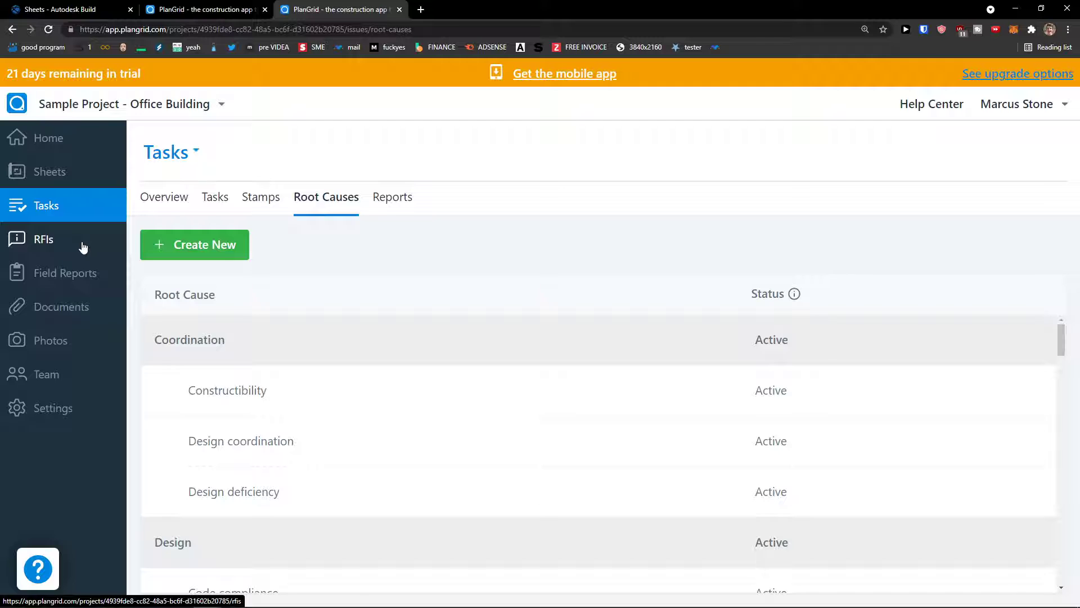
Step: Open the project's RFI Log, which has no RFIs yet
{"action": "left_click", "coordinate": [83, 245]}
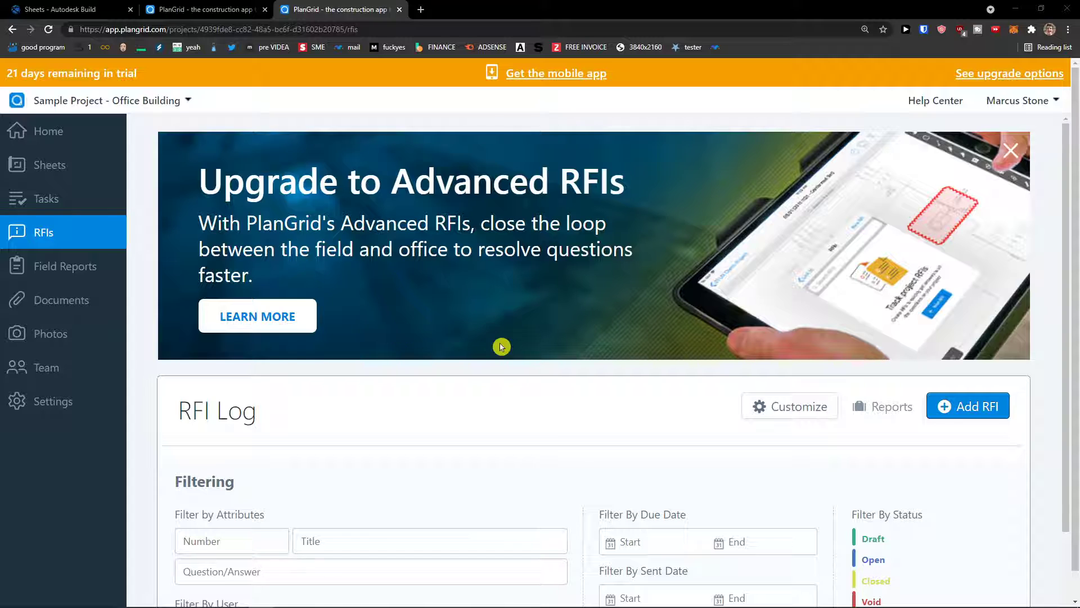
{"action": "scroll", "coordinate": [464, 352], "scroll_direction": "down", "scroll_amount": 2}
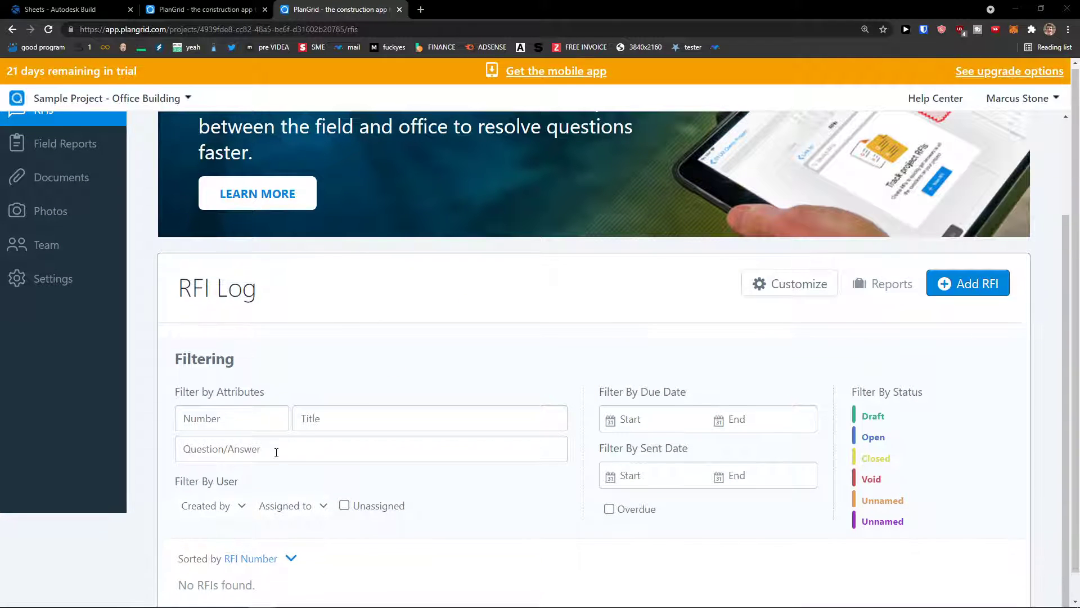
{"action": "scroll", "coordinate": [642, 422], "scroll_direction": "up", "scroll_amount": 1}
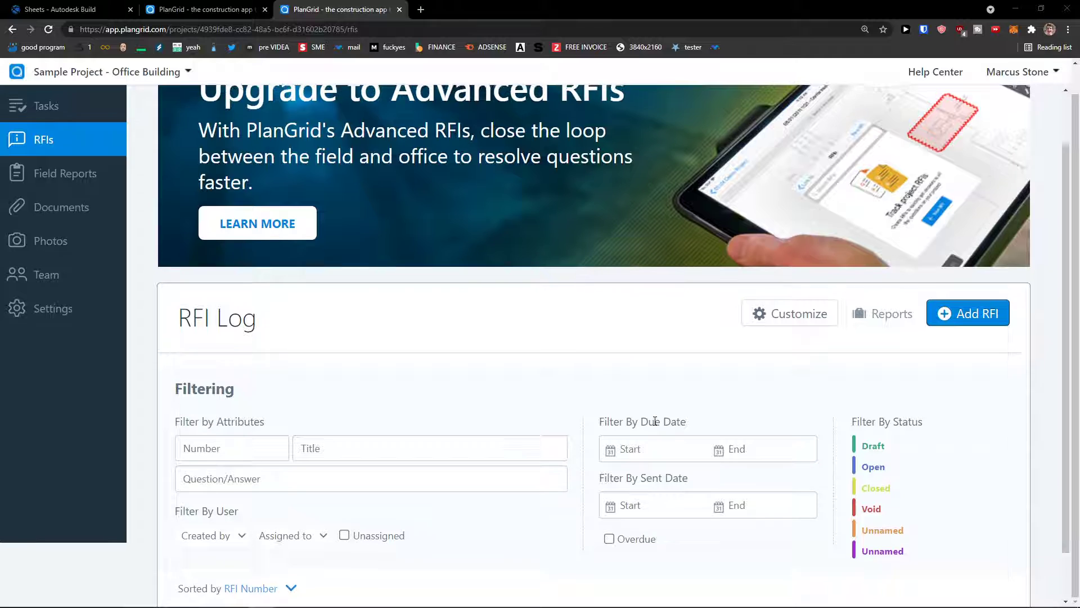
{"action": "scroll", "coordinate": [656, 422], "scroll_direction": "up", "scroll_amount": 1}
{"action": "scroll", "coordinate": [653, 425], "scroll_direction": "down", "scroll_amount": 2}
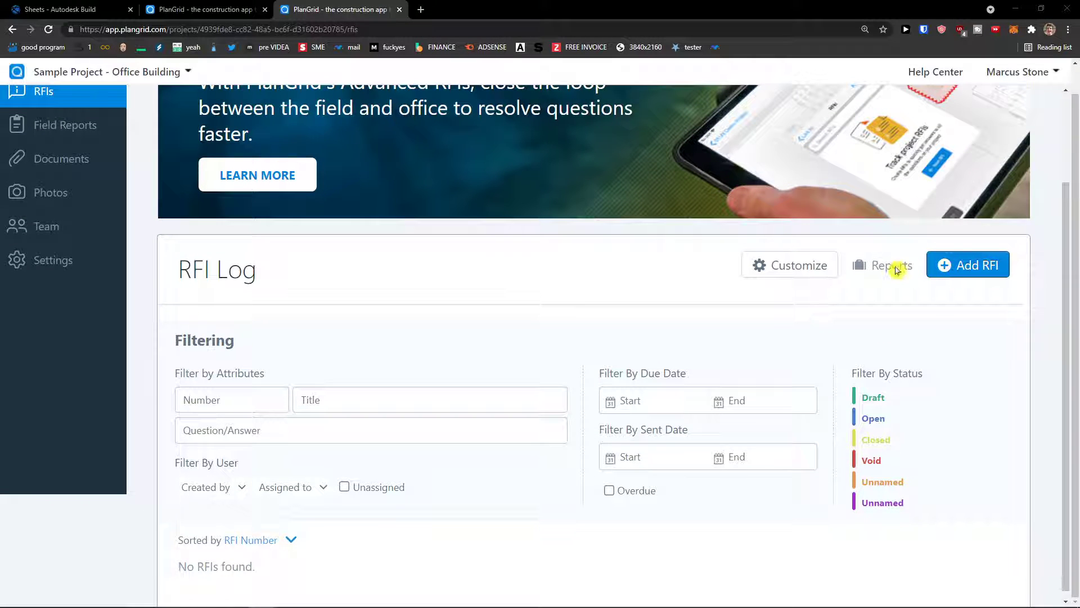
Step: Start an RFI draft's title and question, then leave it unsaved for the RFI Log
{"action": "left_click", "coordinate": [956, 272]}
{"action": "scroll", "coordinate": [602, 315], "scroll_direction": "up", "scroll_amount": 2}
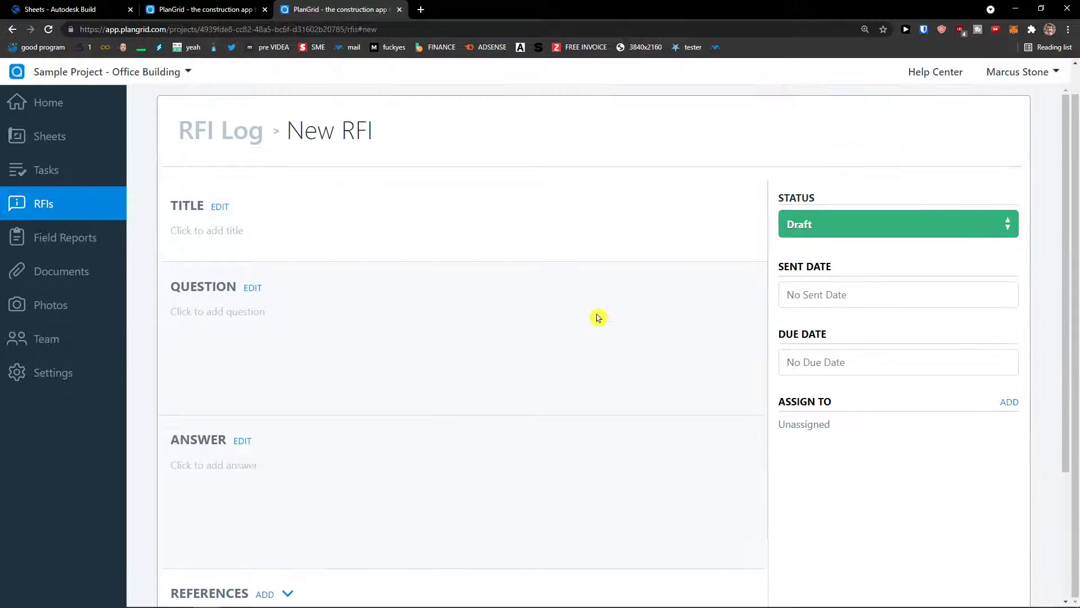
{"action": "left_click", "coordinate": [263, 230]}
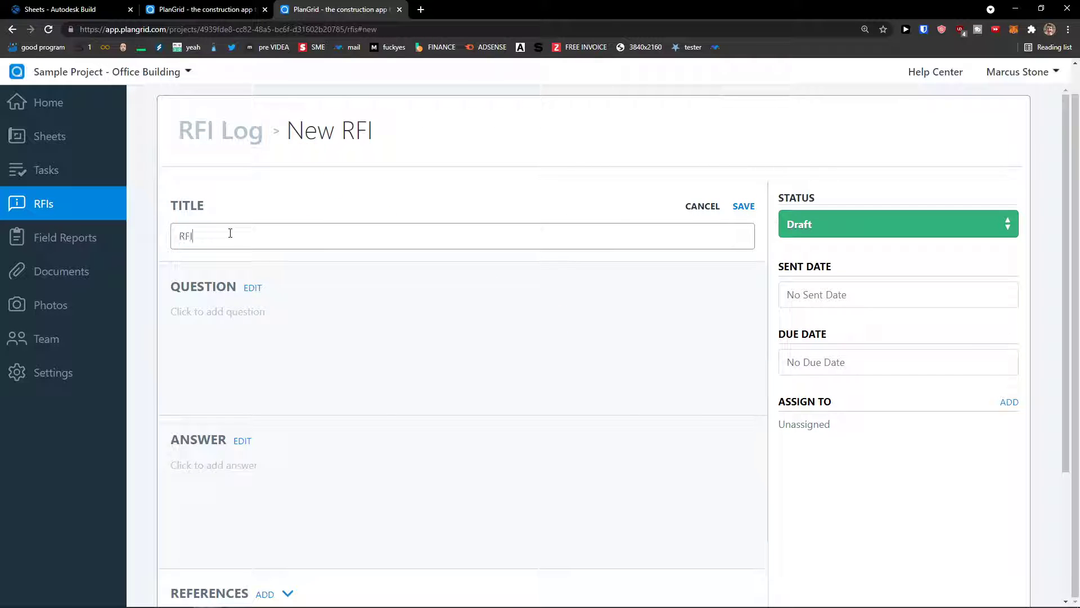
{"action": "key", "text": "Tab"}
{"action": "left_click", "coordinate": [236, 314]}
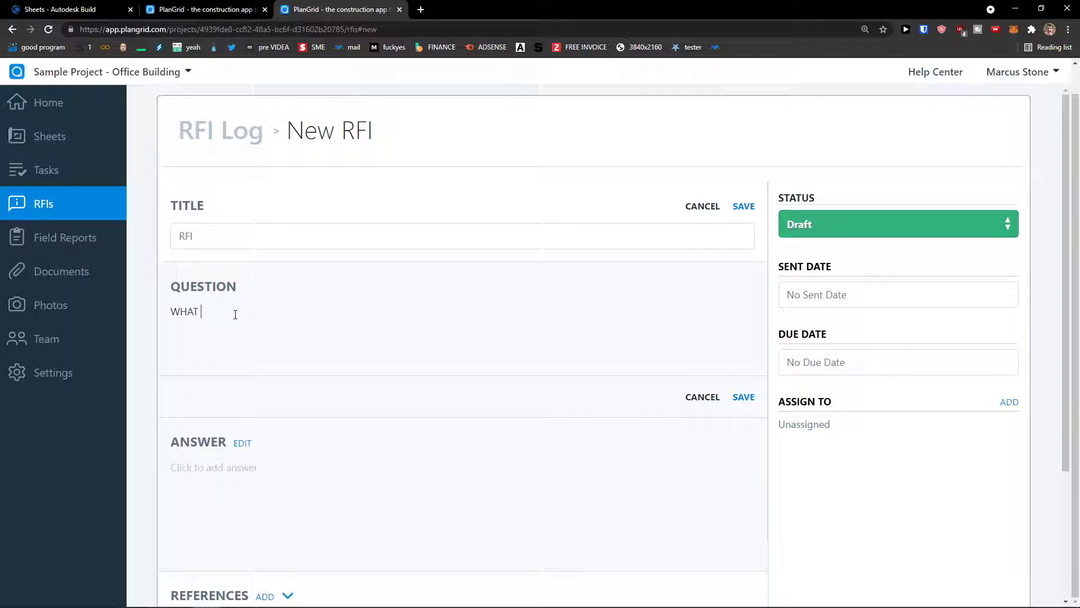
{"action": "left_click", "coordinate": [246, 132]}
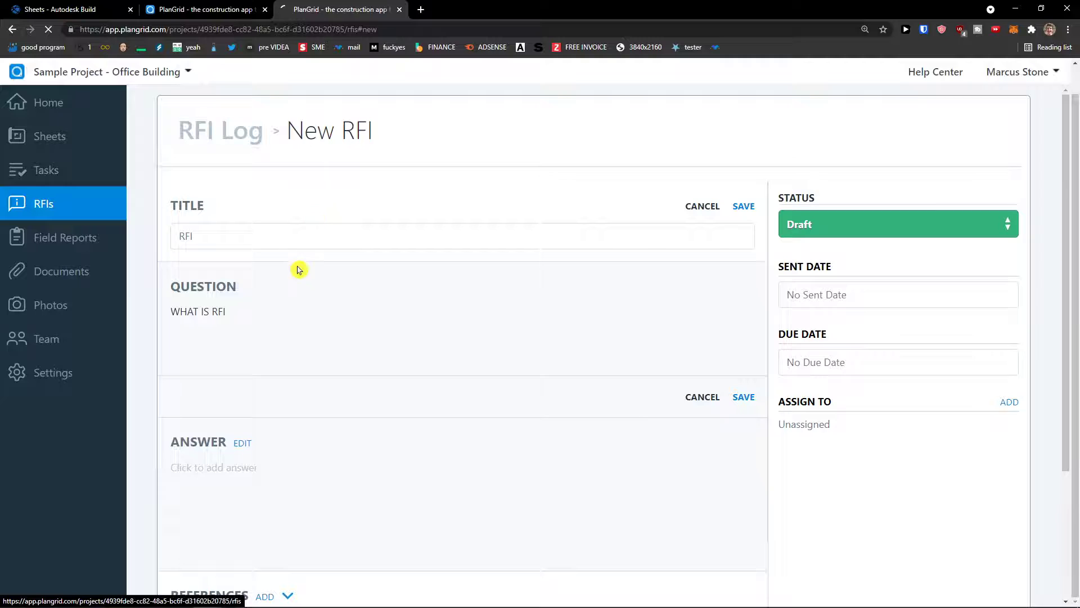
{"action": "scroll", "coordinate": [428, 304], "scroll_direction": "down", "scroll_amount": 1}
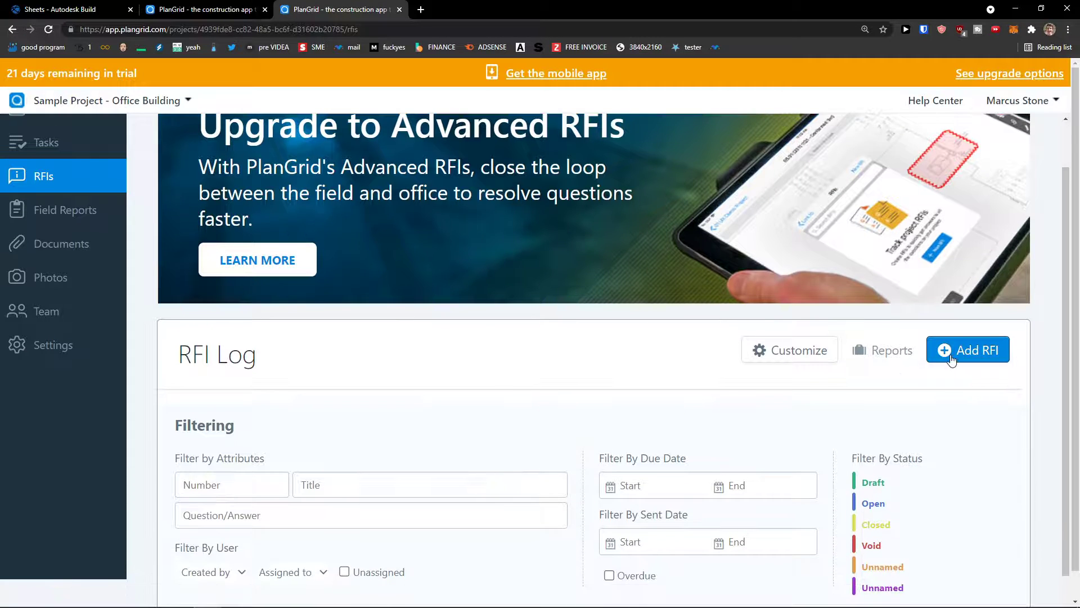
{"action": "left_click", "coordinate": [962, 350]}
{"action": "left_click", "coordinate": [221, 259]}
{"action": "type", "text": "RFI"}
{"action": "key", "text": "Tab"}
{"action": "key", "text": "Tab"}
{"action": "key", "text": "Tab"}
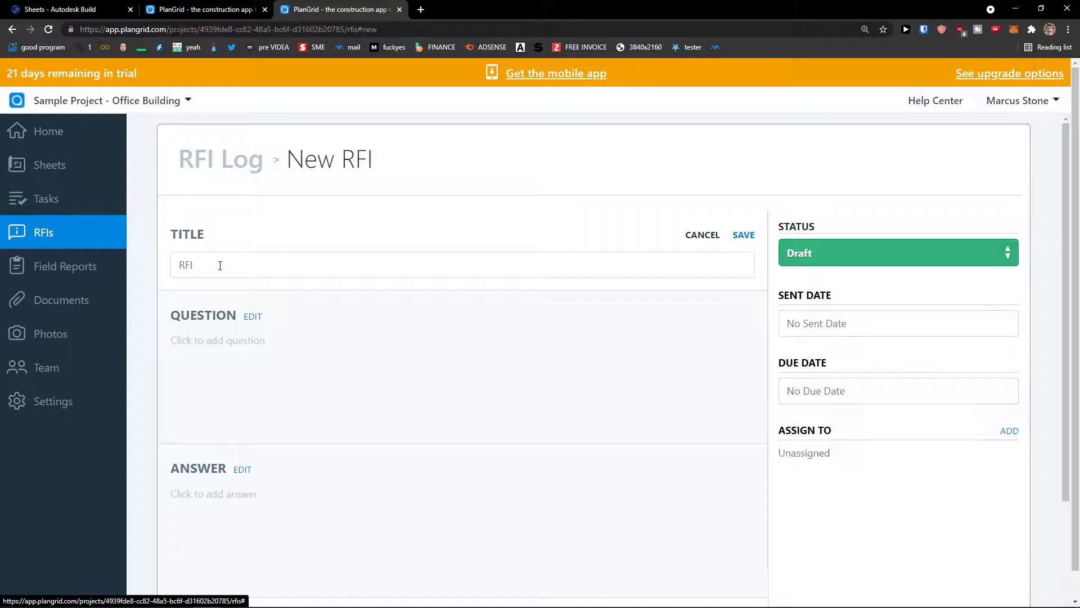
{"action": "left_click", "coordinate": [253, 347]}
{"action": "type", "text": "WHAT IS RFI"}
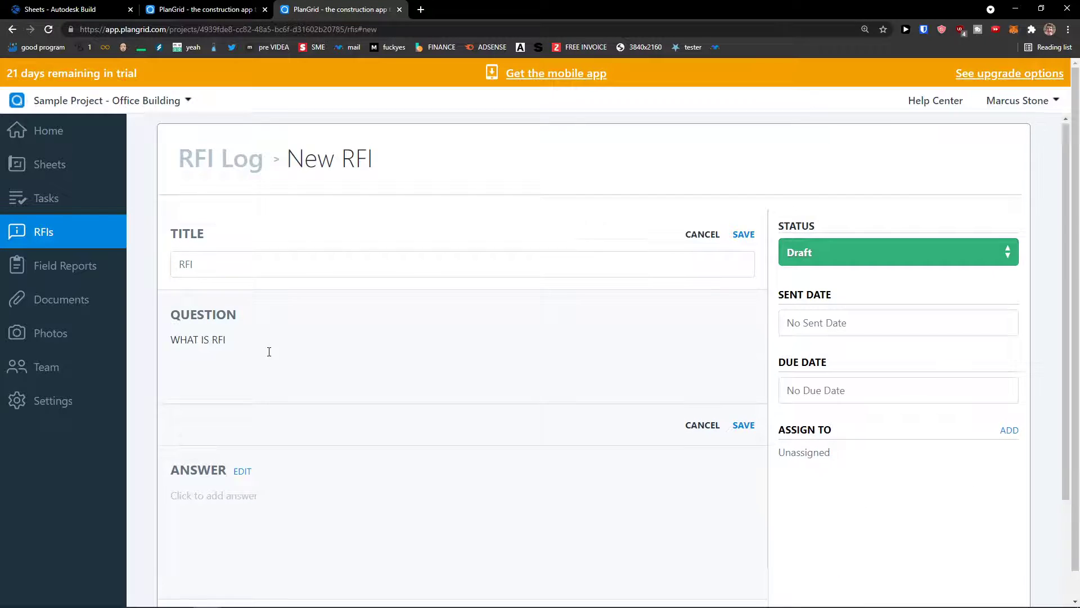
{"action": "scroll", "coordinate": [254, 352], "scroll_direction": "down", "scroll_amount": 2}
{"action": "left_click", "coordinate": [225, 391]}
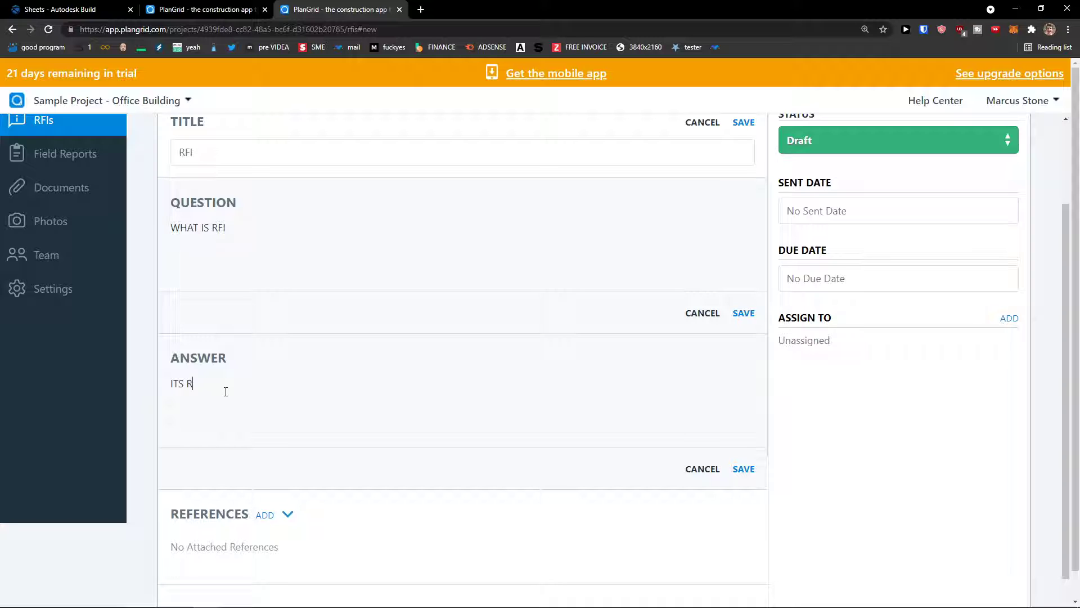
{"action": "scroll", "coordinate": [386, 354], "scroll_direction": "up", "scroll_amount": 2}
{"action": "left_click", "coordinate": [744, 235]}
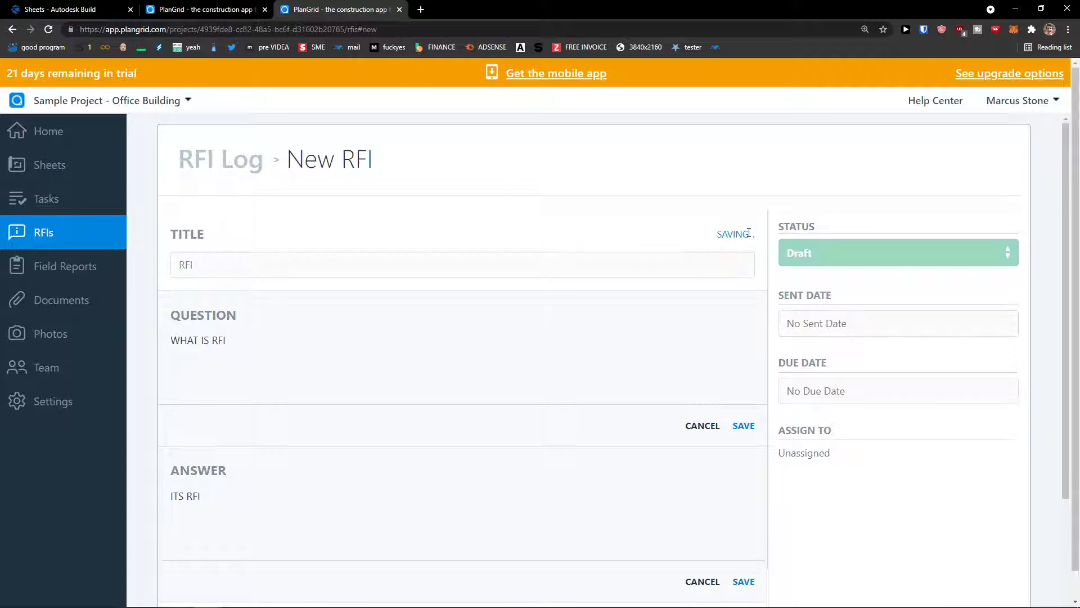
{"action": "left_click", "coordinate": [743, 425]}
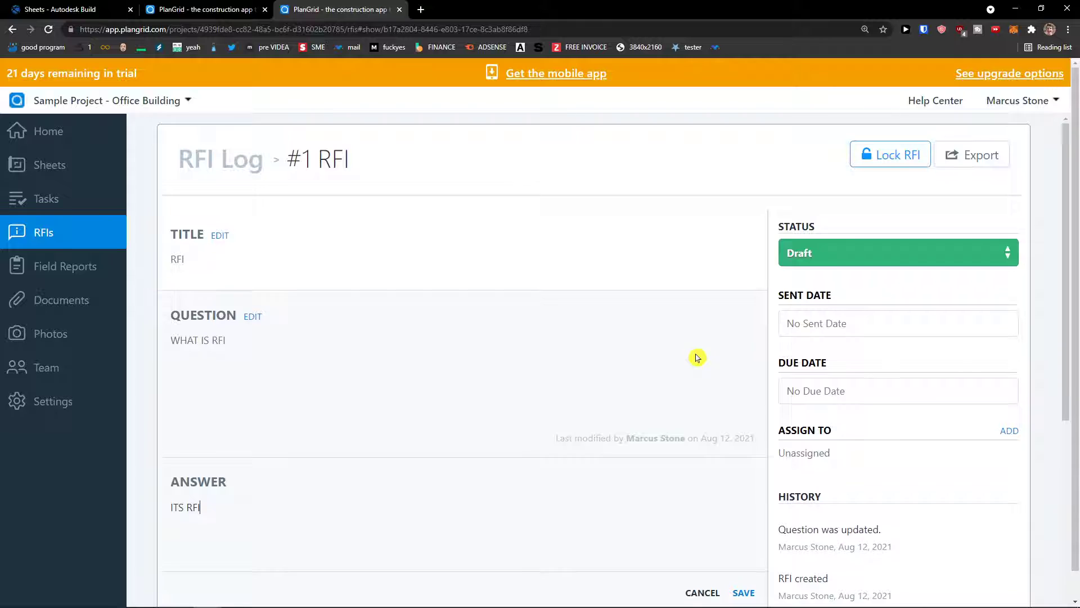
{"action": "scroll", "coordinate": [720, 377], "scroll_direction": "down", "scroll_amount": 2}
{"action": "left_click", "coordinate": [744, 480]}
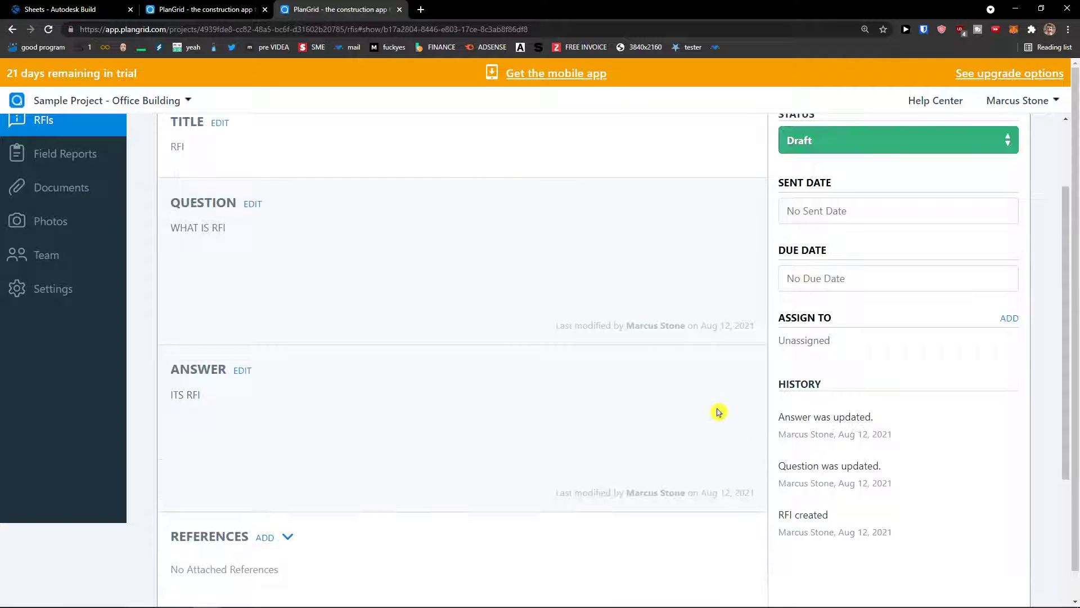
{"action": "scroll", "coordinate": [708, 394], "scroll_direction": "down", "scroll_amount": 1}
{"action": "scroll", "coordinate": [619, 405], "scroll_direction": "down", "scroll_amount": 3}
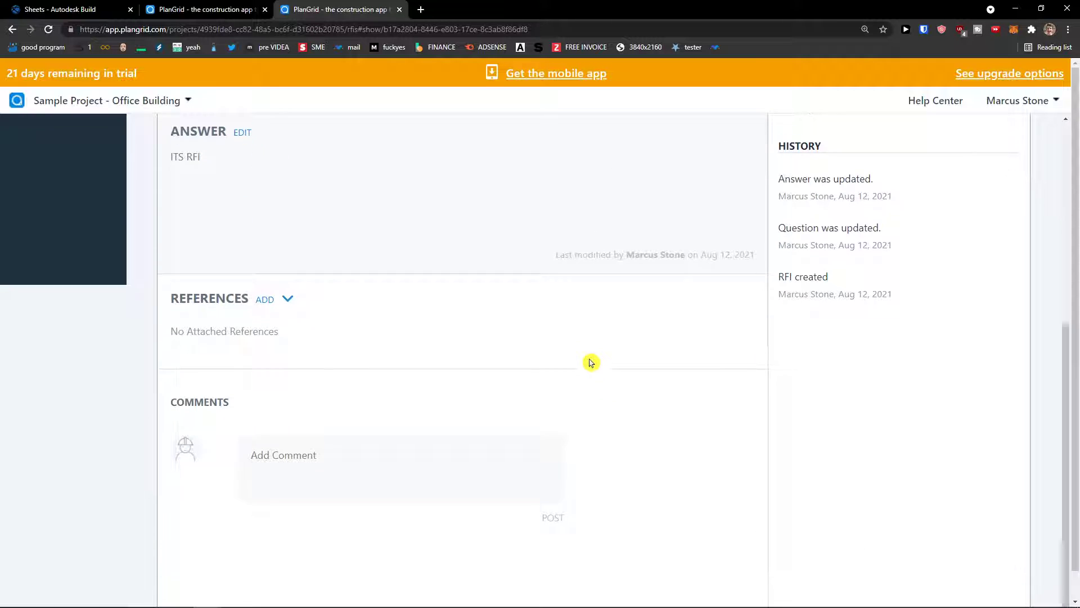
{"action": "scroll", "coordinate": [560, 382], "scroll_direction": "up", "scroll_amount": 6}
{"action": "left_click", "coordinate": [870, 304]}
{"action": "left_click", "coordinate": [720, 307]}
{"action": "scroll", "coordinate": [821, 332], "scroll_direction": "up", "scroll_amount": 1}
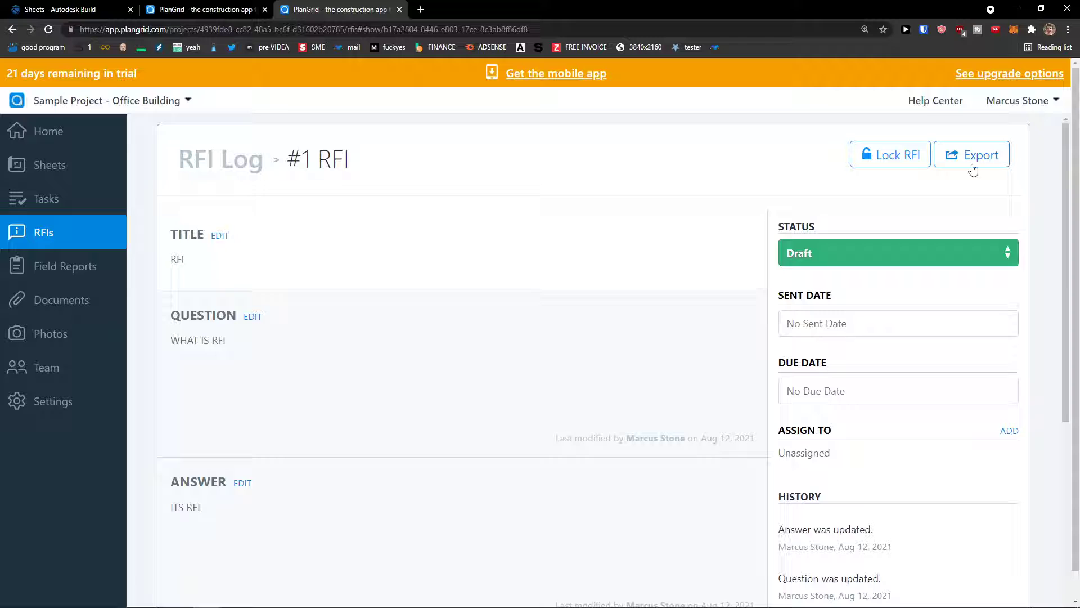
Step: Open Field Reports and dismiss the Welcome to Field Reports Setup message
{"action": "left_click", "coordinate": [79, 276]}
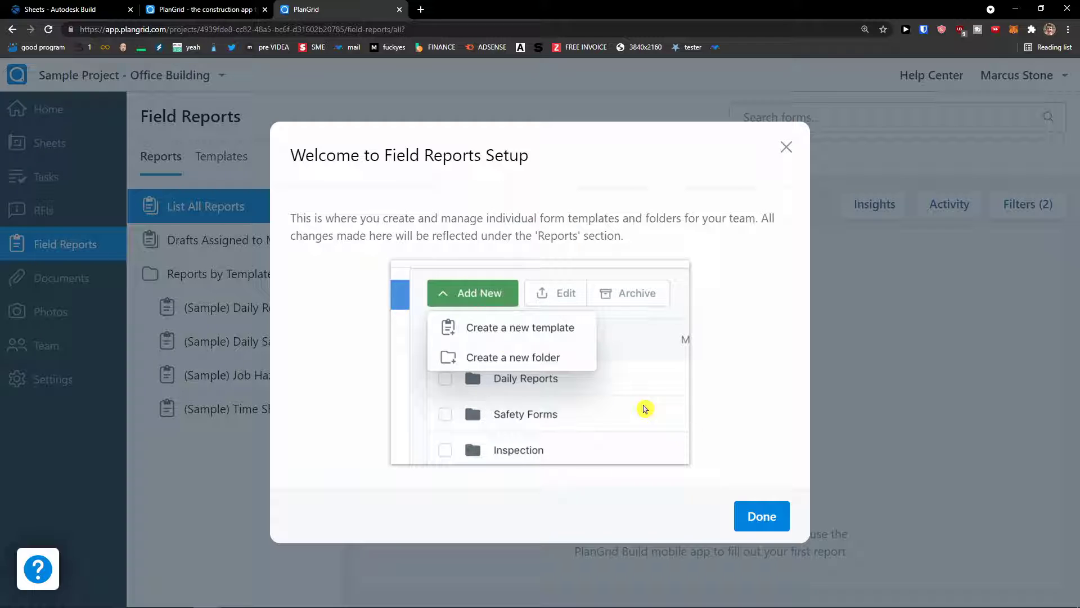
{"action": "left_click_drag", "start_coordinate": [340, 219], "coordinate": [637, 240]}
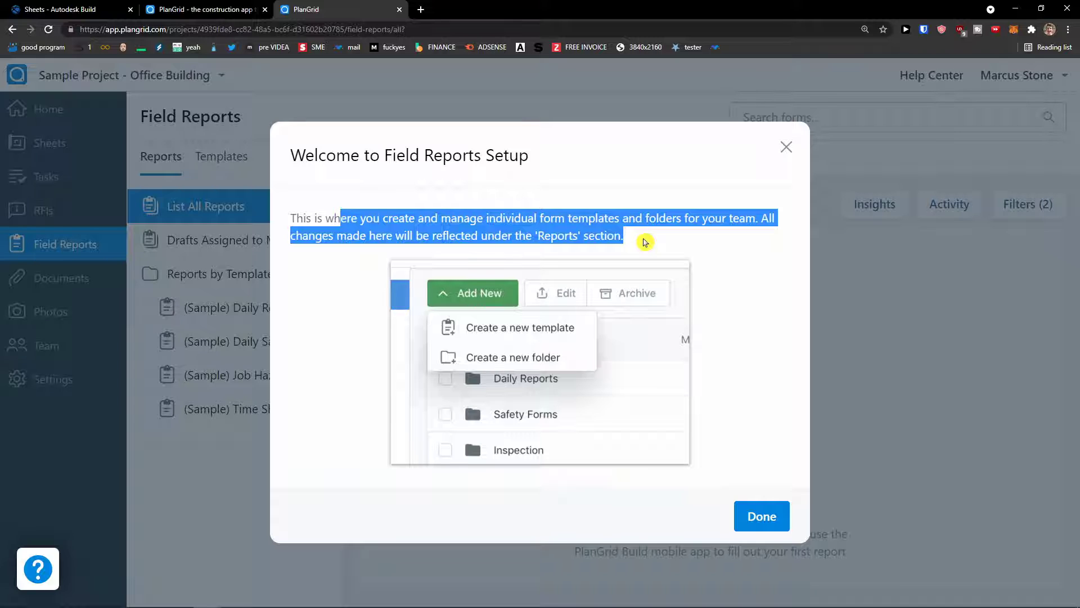
{"action": "left_click_drag", "start_coordinate": [643, 242], "coordinate": [742, 250]}
{"action": "left_click", "coordinate": [732, 280]}
{"action": "left_click", "coordinate": [741, 514]}
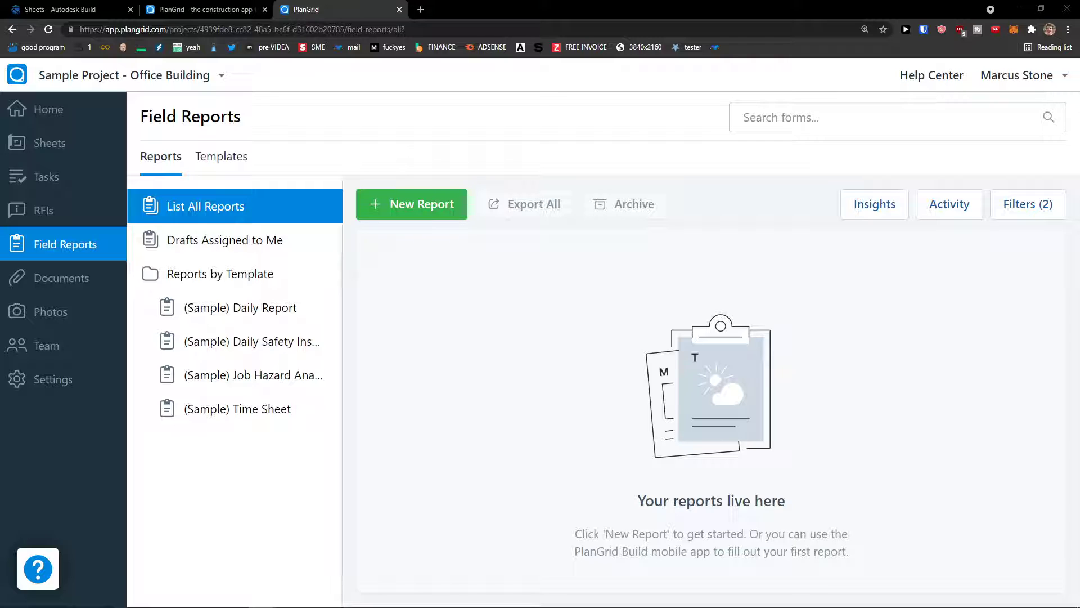
Step: Create draft Daily Report #1 dated 8/12/2021 from the (Sample) Daily Report template
{"action": "left_click", "coordinate": [440, 212]}
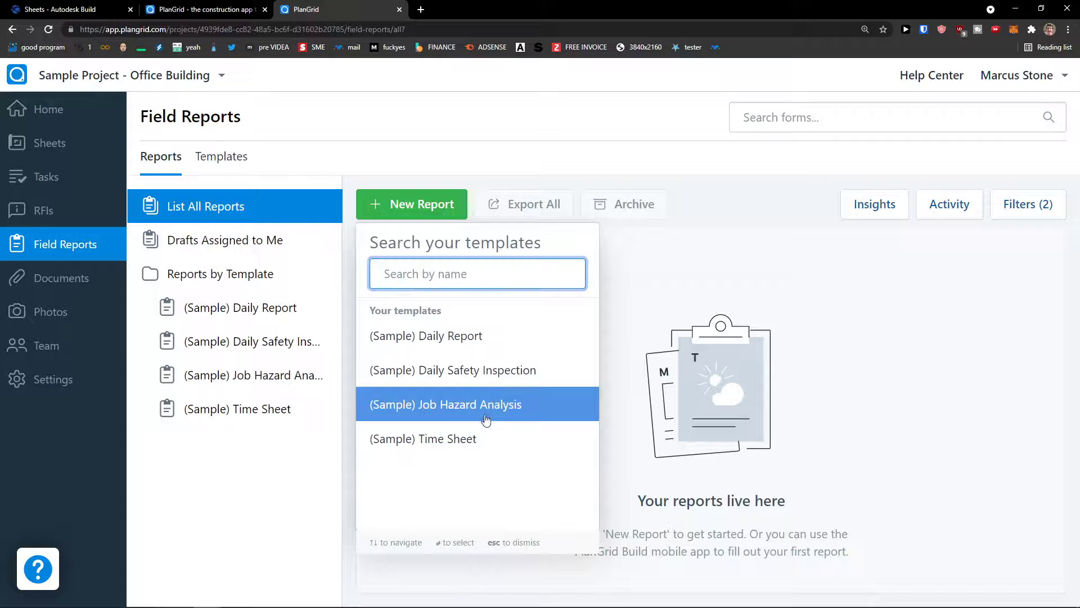
{"action": "left_click", "coordinate": [485, 331]}
{"action": "scroll", "coordinate": [484, 357], "scroll_direction": "down", "scroll_amount": 1}
{"action": "scroll", "coordinate": [484, 357], "scroll_direction": "up", "scroll_amount": 1}
{"action": "scroll", "coordinate": [485, 357], "scroll_direction": "down", "scroll_amount": 2}
{"action": "scroll", "coordinate": [488, 358], "scroll_direction": "down", "scroll_amount": 1}
{"action": "scroll", "coordinate": [422, 376], "scroll_direction": "down", "scroll_amount": 2}
{"action": "scroll", "coordinate": [475, 369], "scroll_direction": "down", "scroll_amount": 7}
{"action": "scroll", "coordinate": [459, 381], "scroll_direction": "down", "scroll_amount": 1}
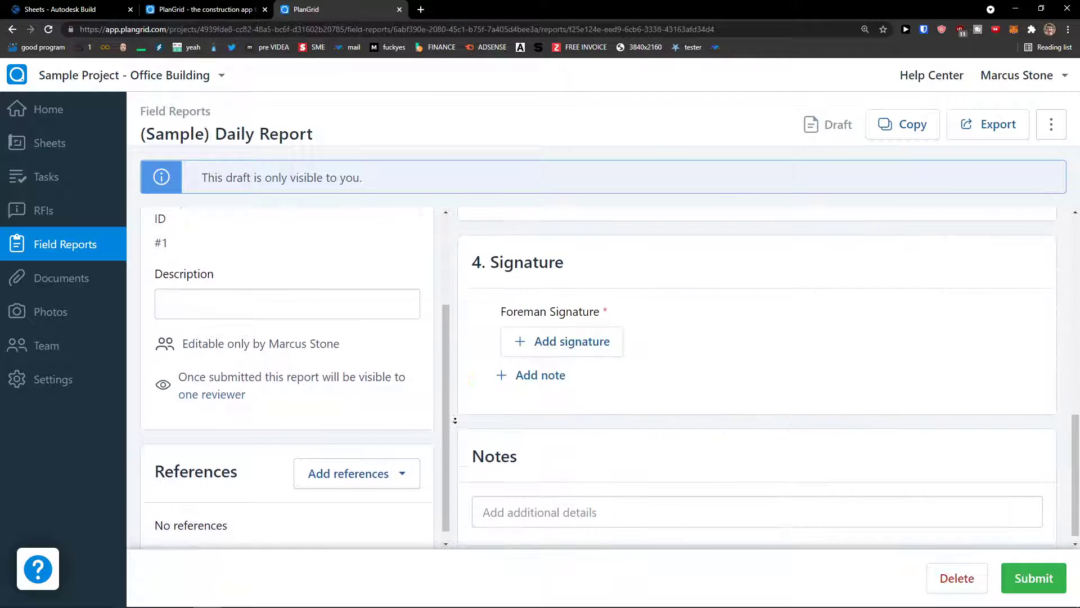
{"action": "scroll", "coordinate": [463, 374], "scroll_direction": "up", "scroll_amount": 3}
{"action": "scroll", "coordinate": [506, 237], "scroll_direction": "up", "scroll_amount": 10}
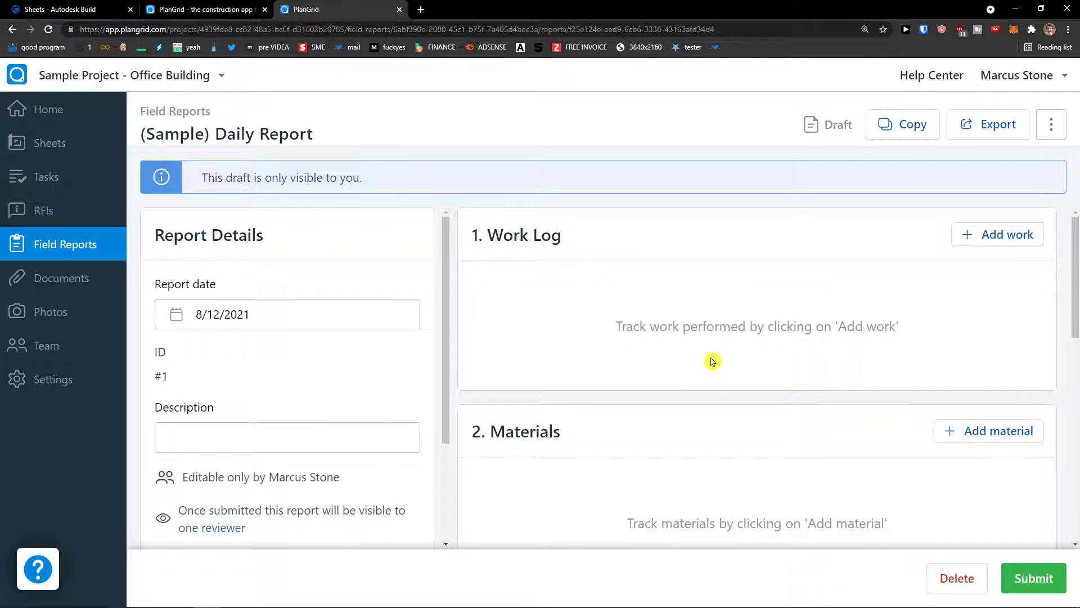
{"action": "scroll", "coordinate": [844, 366], "scroll_direction": "down", "scroll_amount": 1}
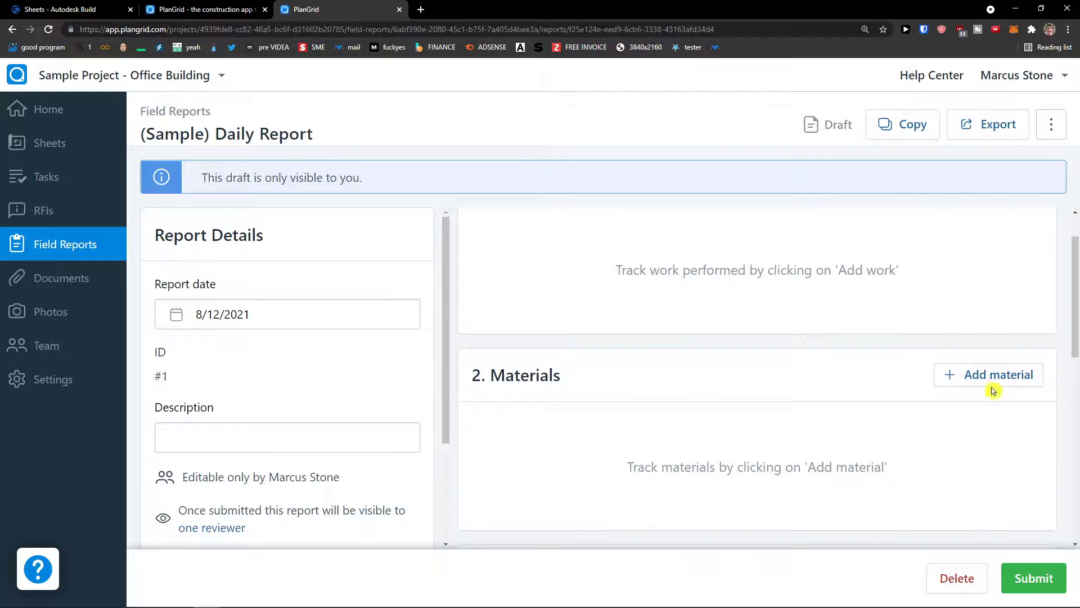
Step: Close the Add material dialog without adding a material, leaving the sections empty
{"action": "left_click", "coordinate": [989, 376]}
{"action": "left_click", "coordinate": [684, 165]}
{"action": "scroll", "coordinate": [710, 353], "scroll_direction": "down", "scroll_amount": 5}
{"action": "scroll", "coordinate": [709, 354], "scroll_direction": "down", "scroll_amount": 4}
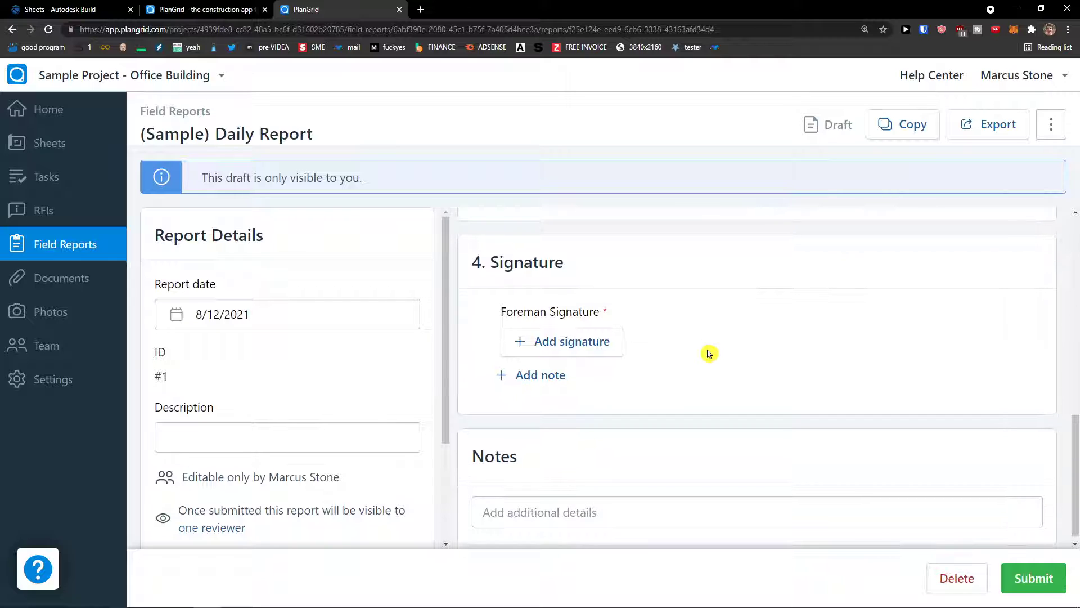
{"action": "scroll", "coordinate": [709, 353], "scroll_direction": "down", "scroll_amount": 1}
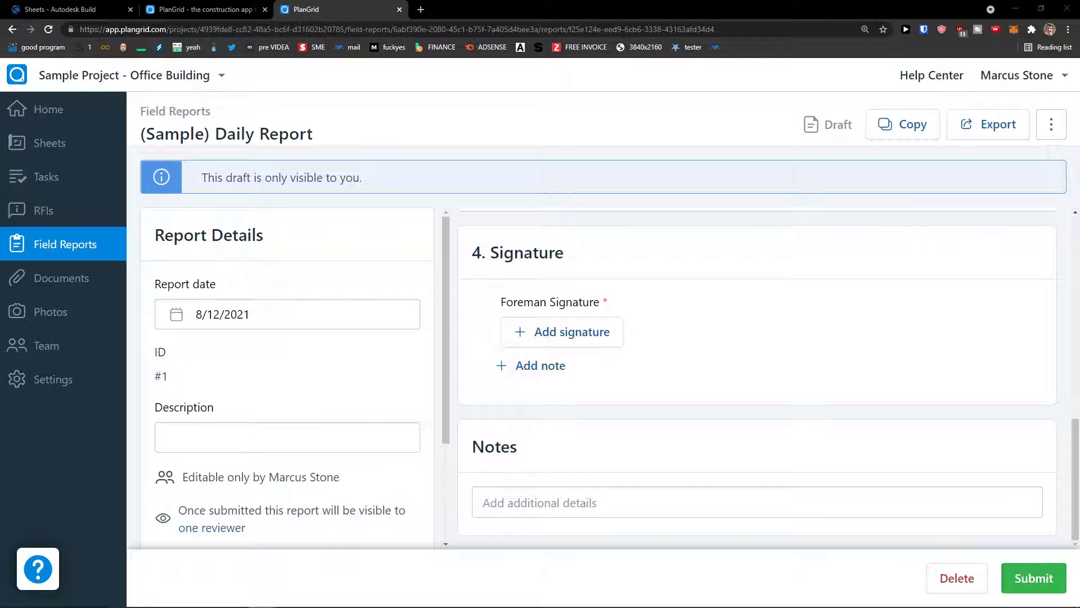
Step: In Documents, start an upload via Add New > Upload files, keeping the default folder
{"action": "left_click", "coordinate": [63, 278]}
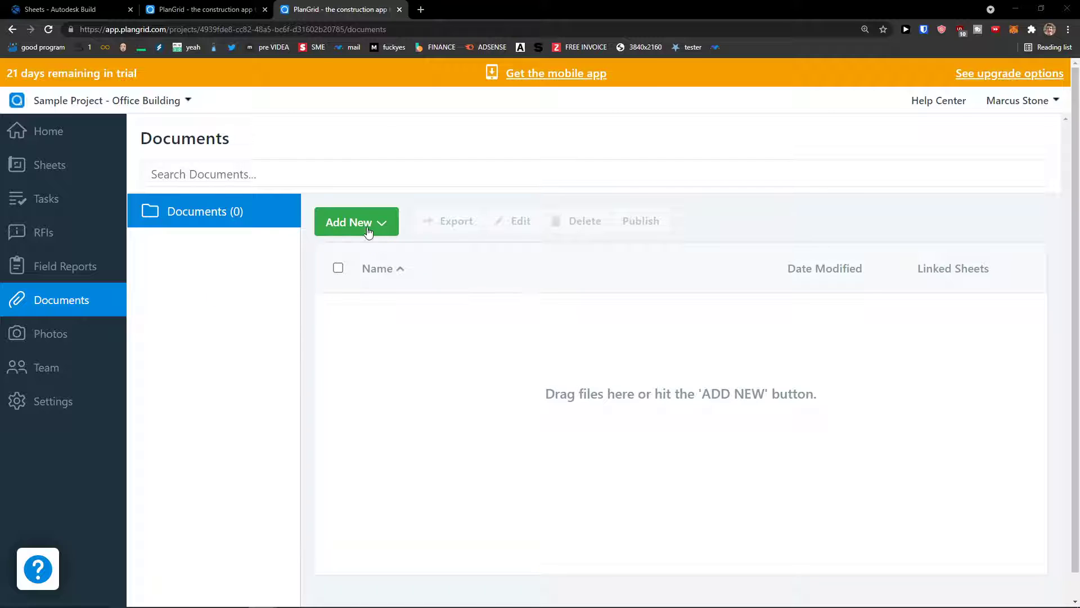
{"action": "left_click", "coordinate": [368, 230]}
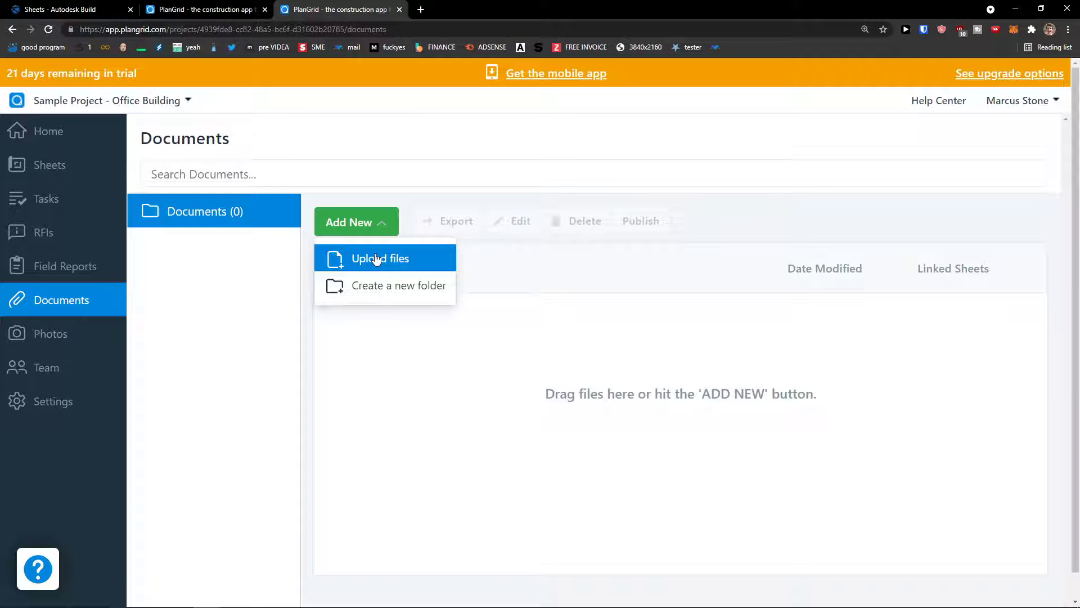
{"action": "left_click", "coordinate": [376, 259]}
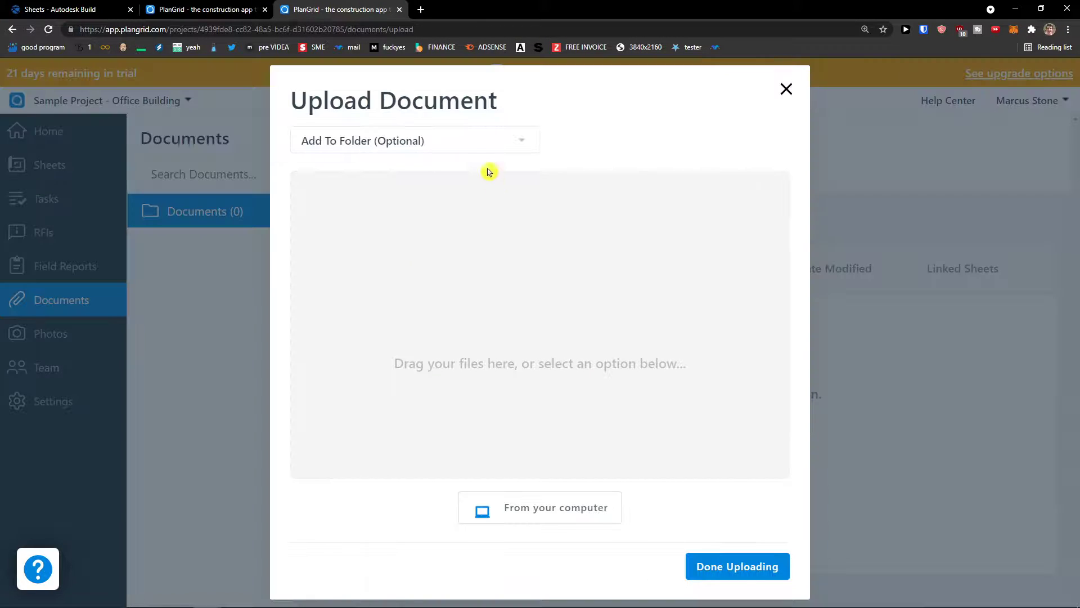
{"action": "left_click", "coordinate": [461, 150]}
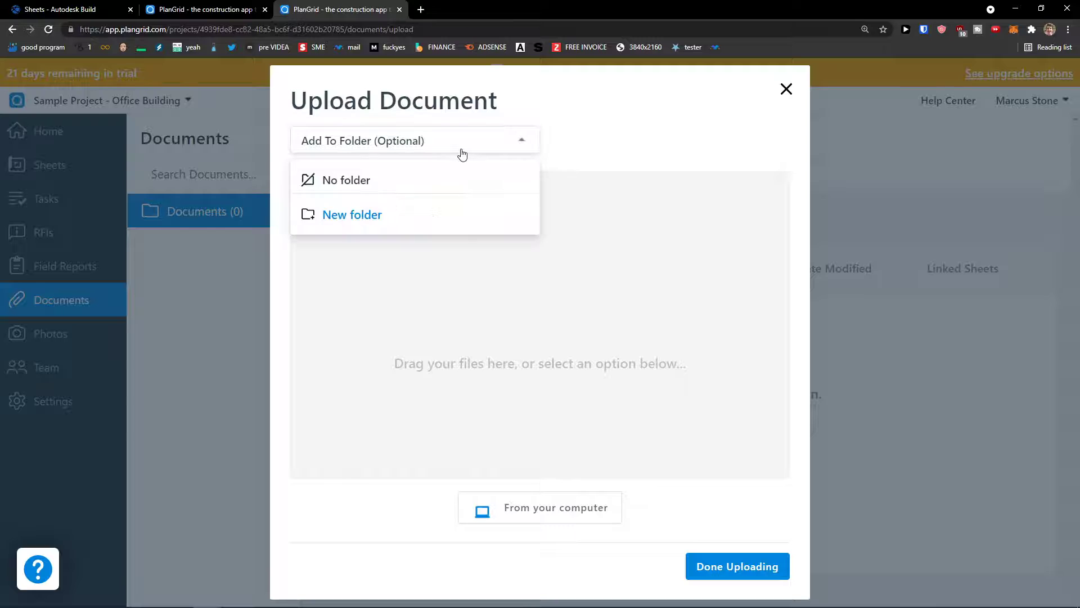
{"action": "left_click", "coordinate": [410, 149]}
{"action": "left_click", "coordinate": [410, 150]}
{"action": "left_click", "coordinate": [410, 150]}
{"action": "left_click", "coordinate": [410, 150]}
{"action": "left_click", "coordinate": [379, 212]}
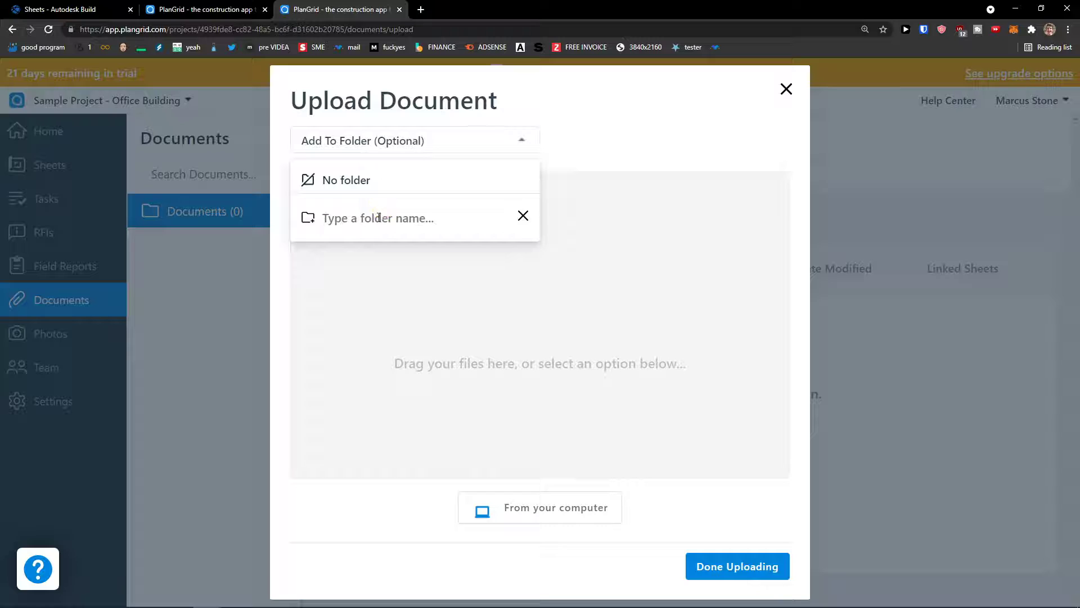
{"action": "left_click", "coordinate": [523, 214]}
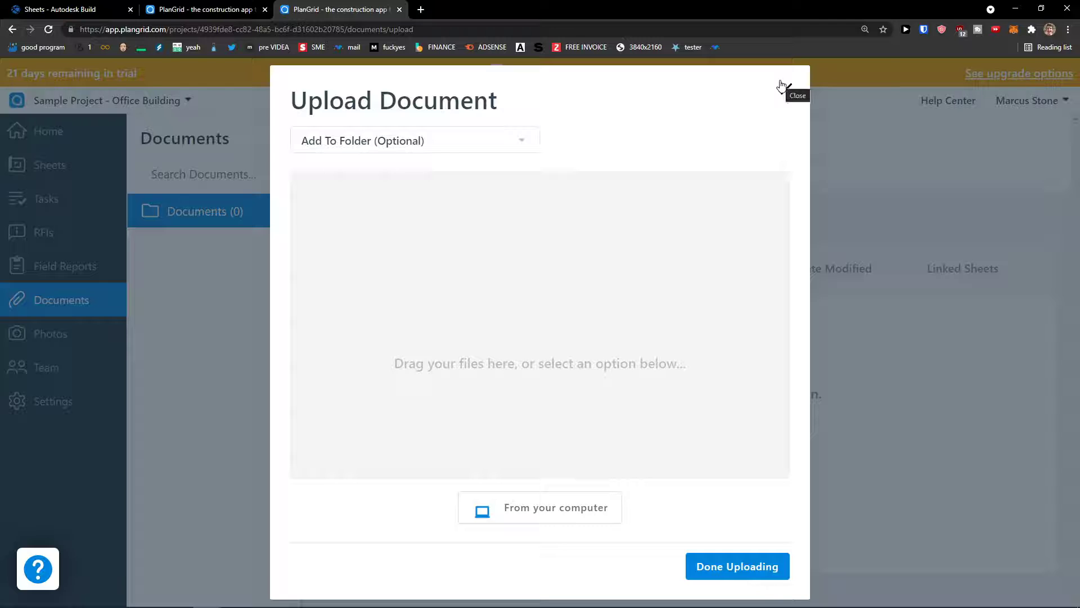
Step: Upload 49831416-2d92-4200-9f5e-6525a702a611.pdf from the computer, then go to Photos
{"action": "left_click", "coordinate": [554, 509]}
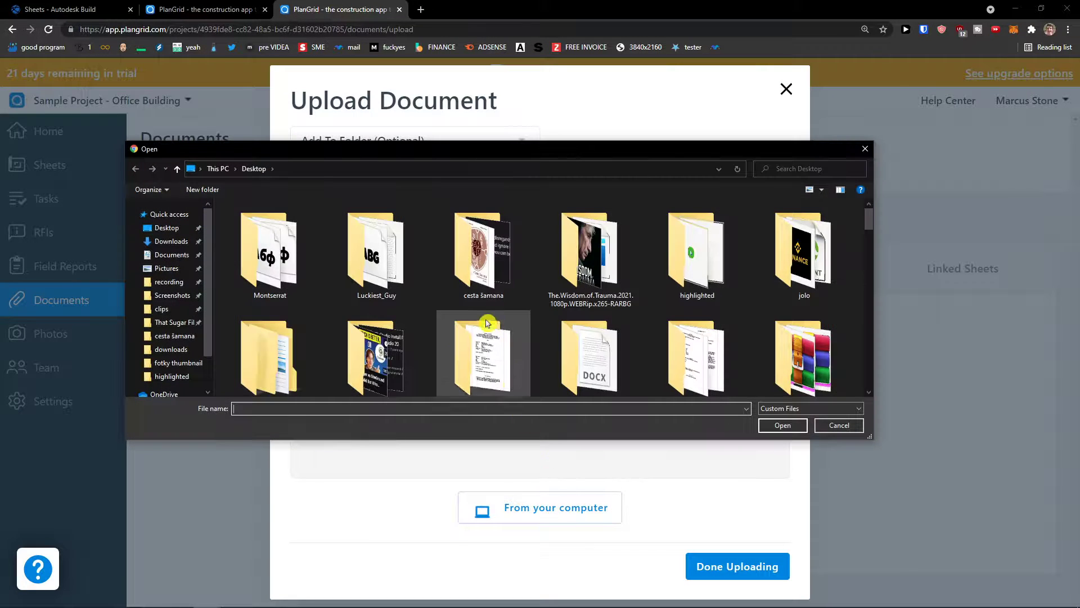
{"action": "double_click", "coordinate": [487, 323]}
{"action": "double_click", "coordinate": [665, 313]}
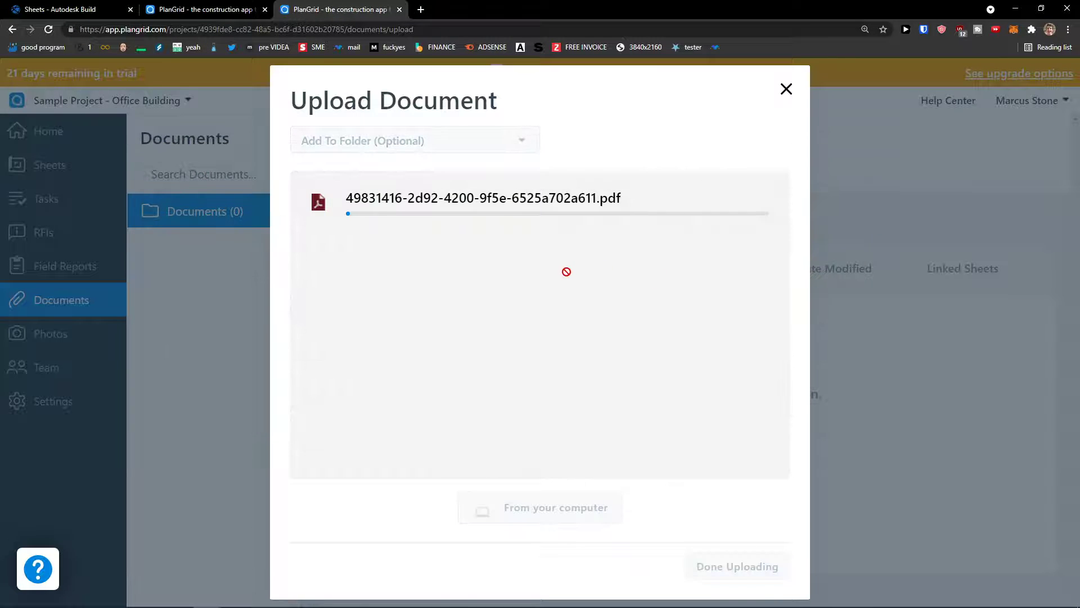
{"action": "left_click", "coordinate": [733, 565]}
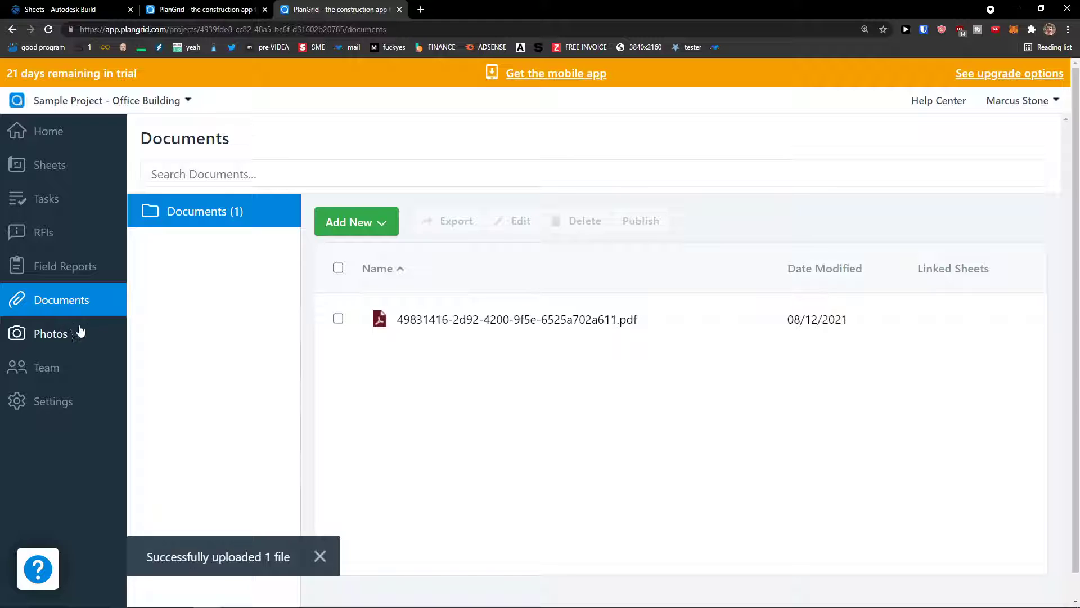
{"action": "left_click", "coordinate": [72, 345]}
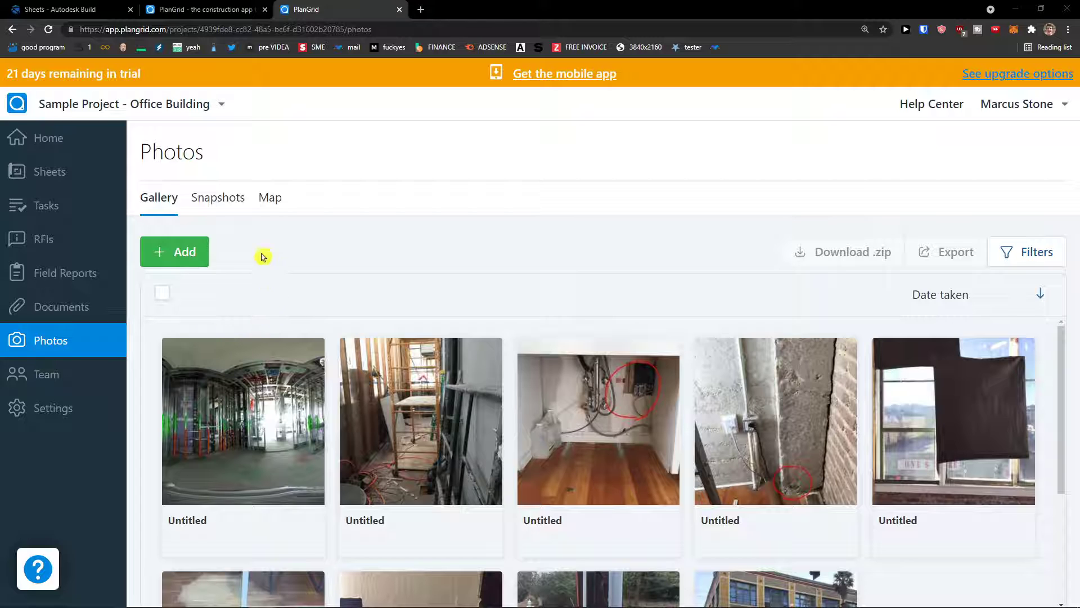
Step: Browse the untitled site photo snapshots at 125% zoom, then open the Team page
{"action": "left_click", "coordinate": [221, 201]}
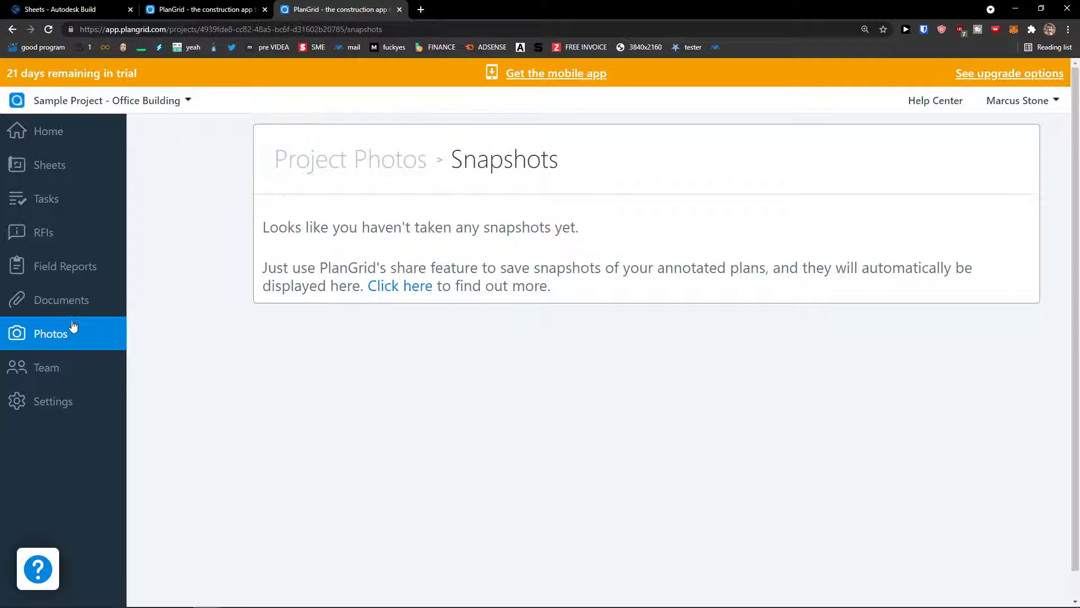
{"action": "left_click", "coordinate": [12, 29]}
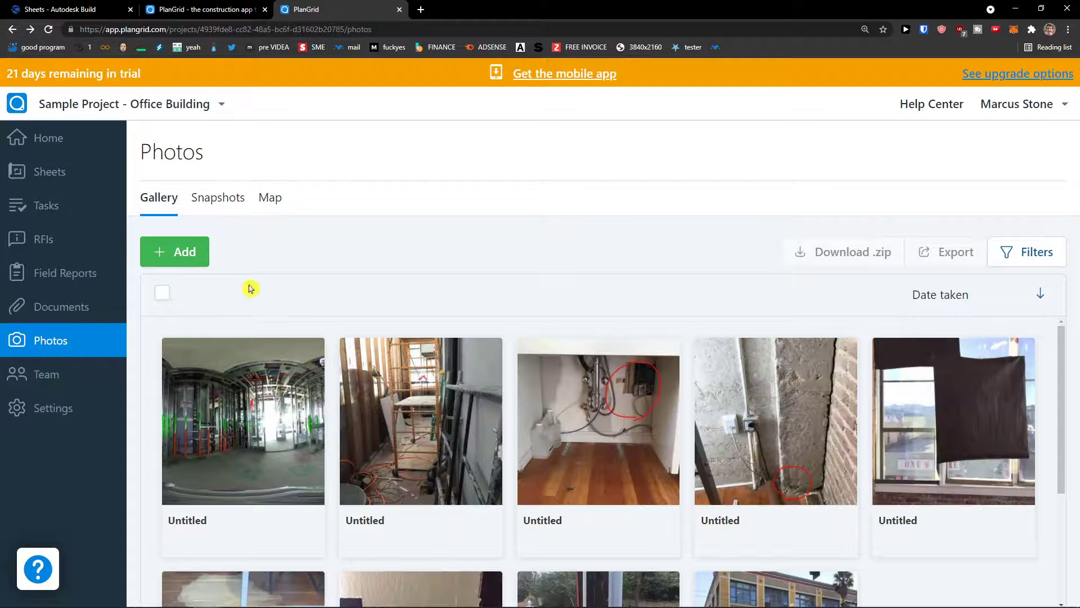
{"action": "scroll", "coordinate": [371, 365], "scroll_direction": "down", "scroll_amount": 2}
{"action": "scroll", "coordinate": [371, 364], "scroll_direction": "up", "scroll_amount": 1}
{"action": "scroll", "coordinate": [277, 381], "scroll_direction": "down", "scroll_amount": 2}
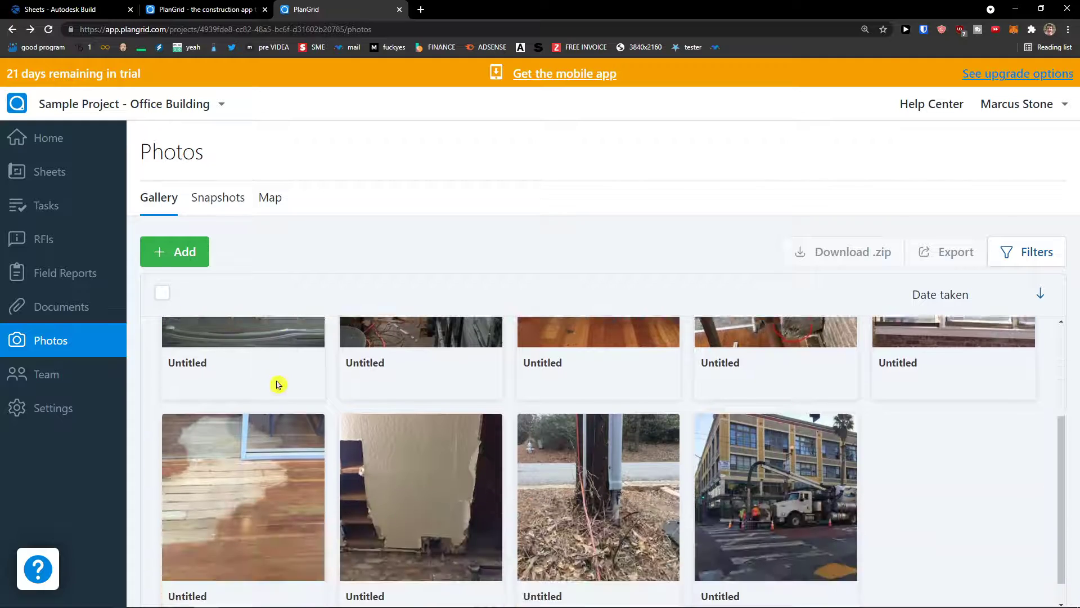
{"action": "key", "text": "ctrl+minus"}
{"action": "scroll", "coordinate": [278, 381], "scroll_direction": "up", "scroll_amount": 1}
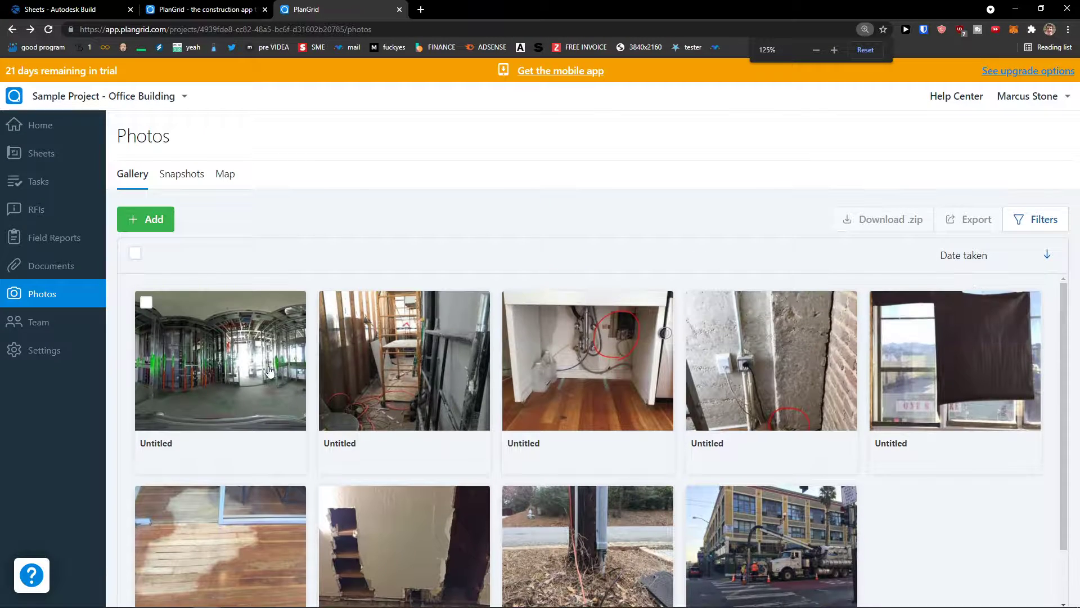
{"action": "left_click", "coordinate": [152, 221]}
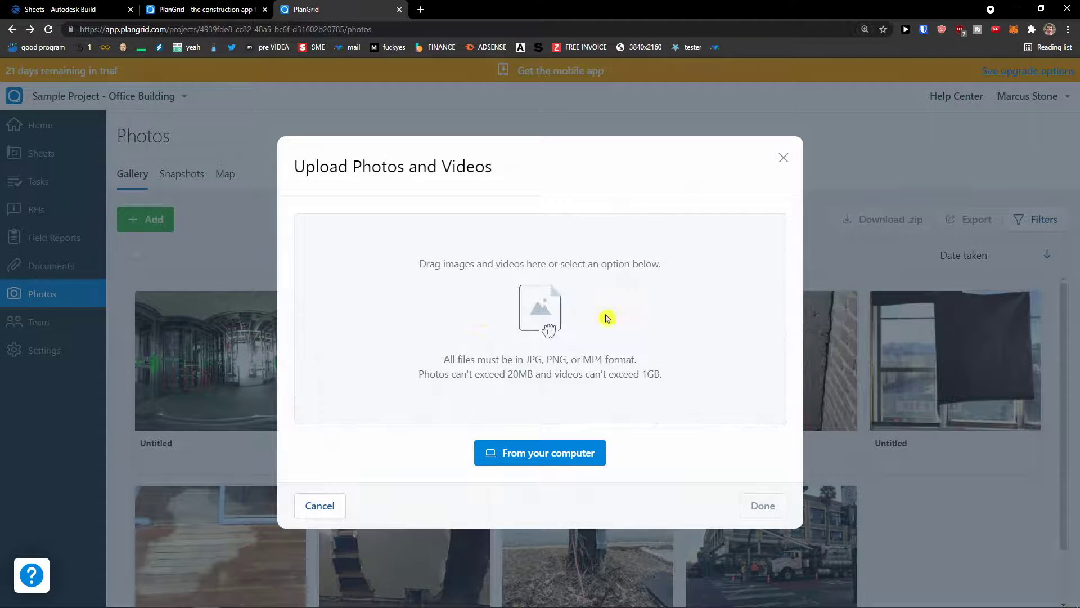
{"action": "left_click", "coordinate": [784, 160]}
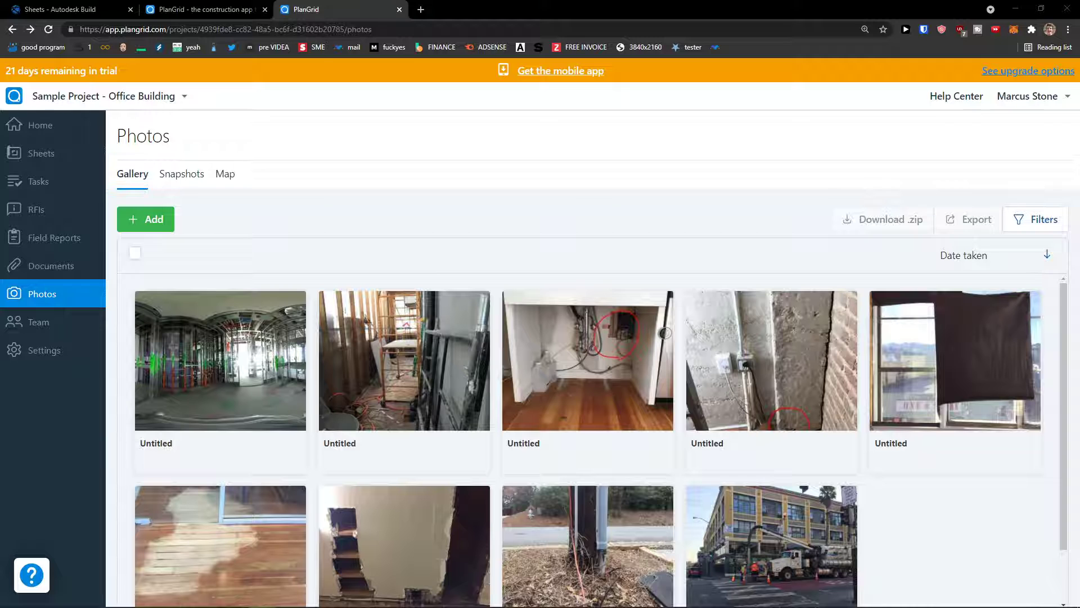
{"action": "left_click", "coordinate": [51, 331]}
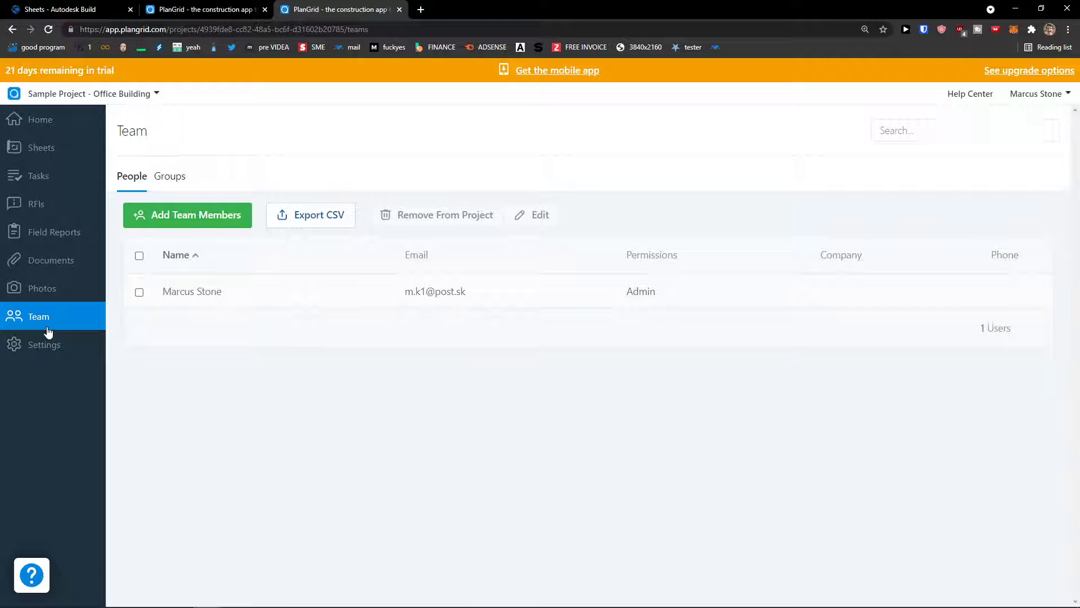
Step: Invite a new member by e-mail with Collaborator permission
{"action": "left_click", "coordinate": [173, 222]}
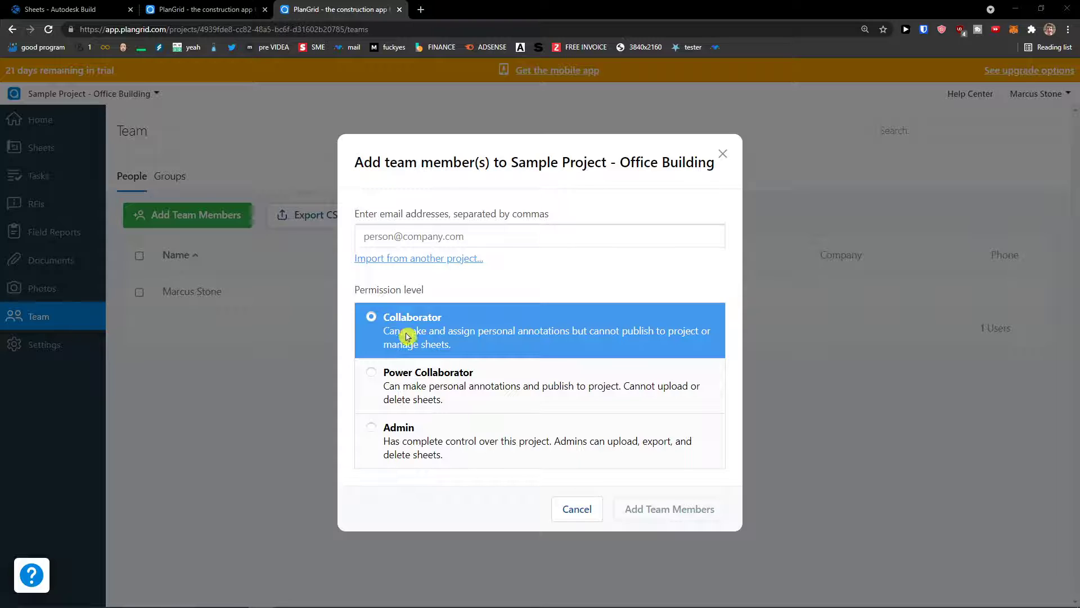
{"action": "left_click", "coordinate": [430, 391]}
{"action": "left_click", "coordinate": [419, 444]}
{"action": "left_click", "coordinate": [402, 240]}
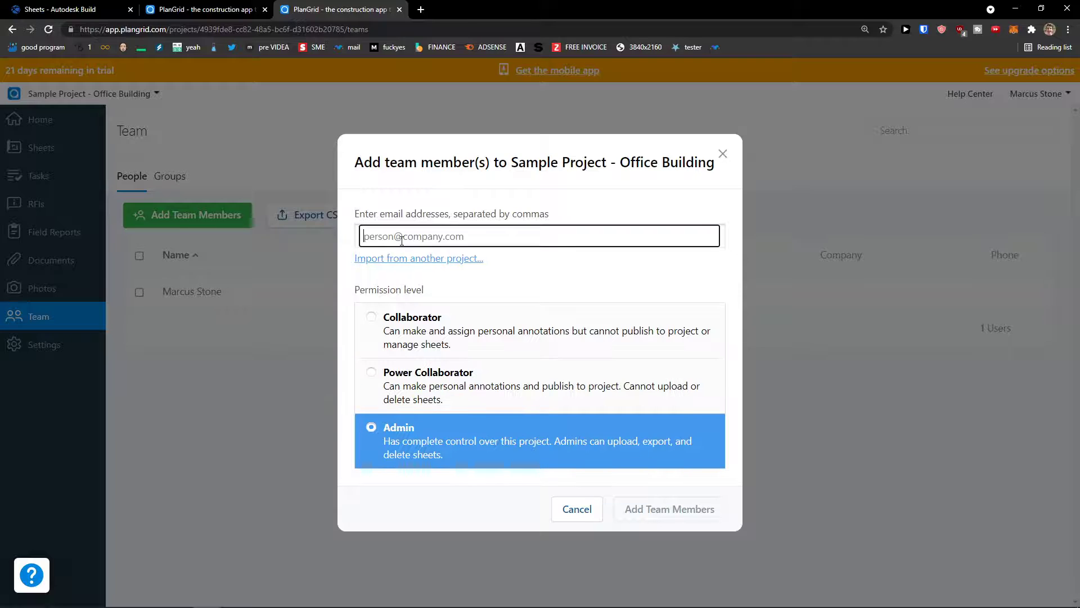
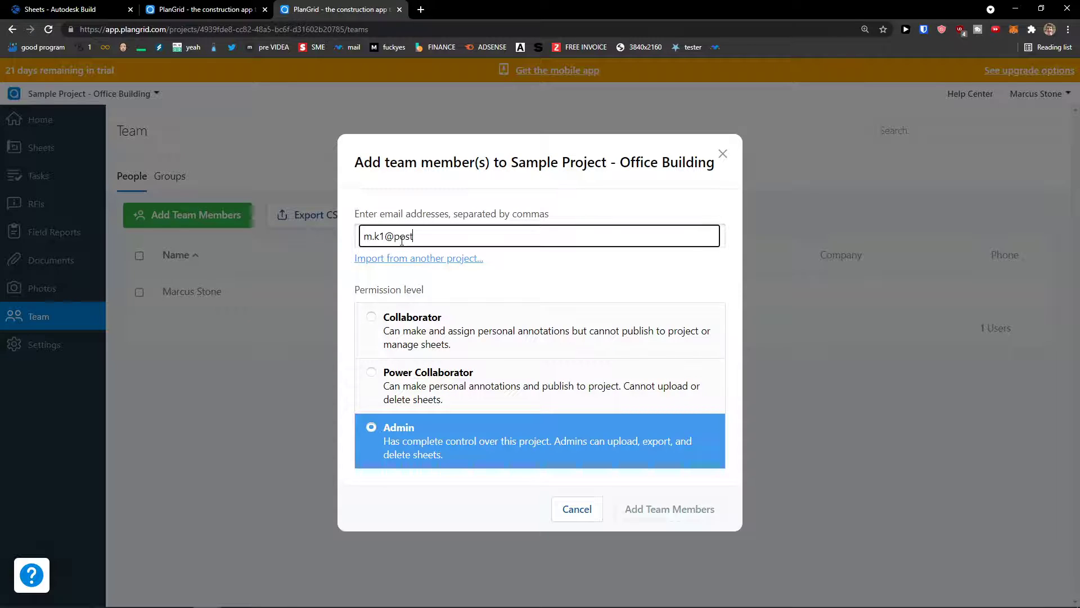
{"action": "left_click", "coordinate": [507, 397]}
{"action": "left_click", "coordinate": [511, 338]}
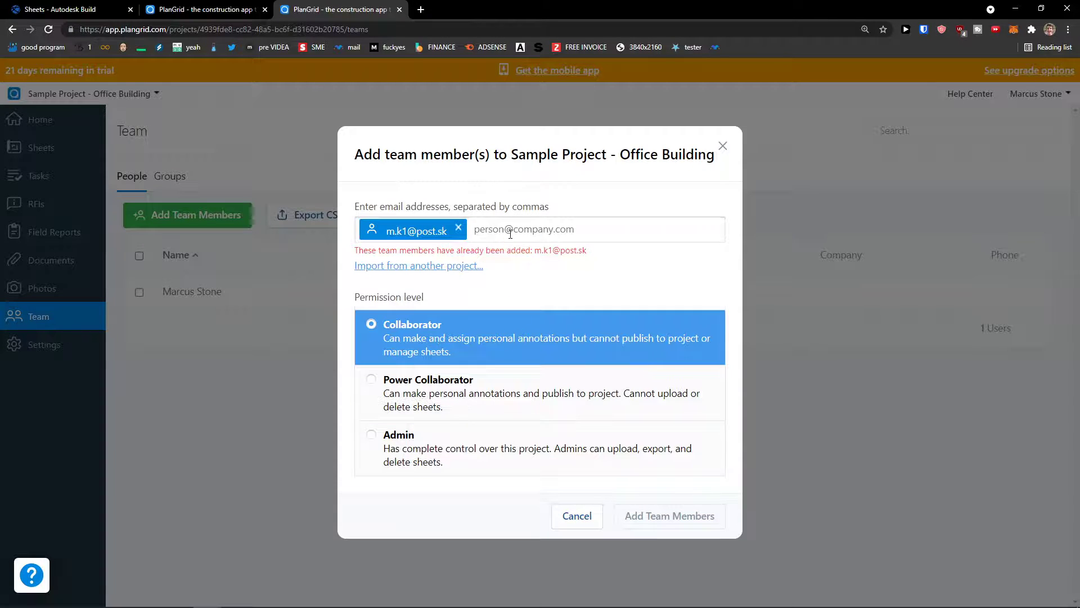
{"action": "left_click", "coordinate": [459, 231]}
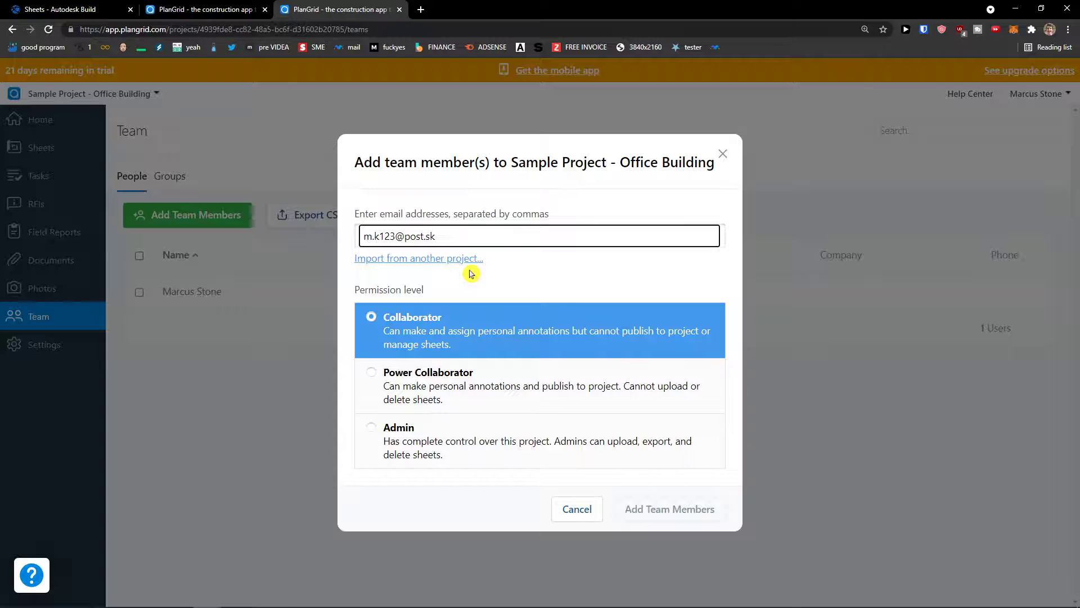
{"action": "key", "text": "Return"}
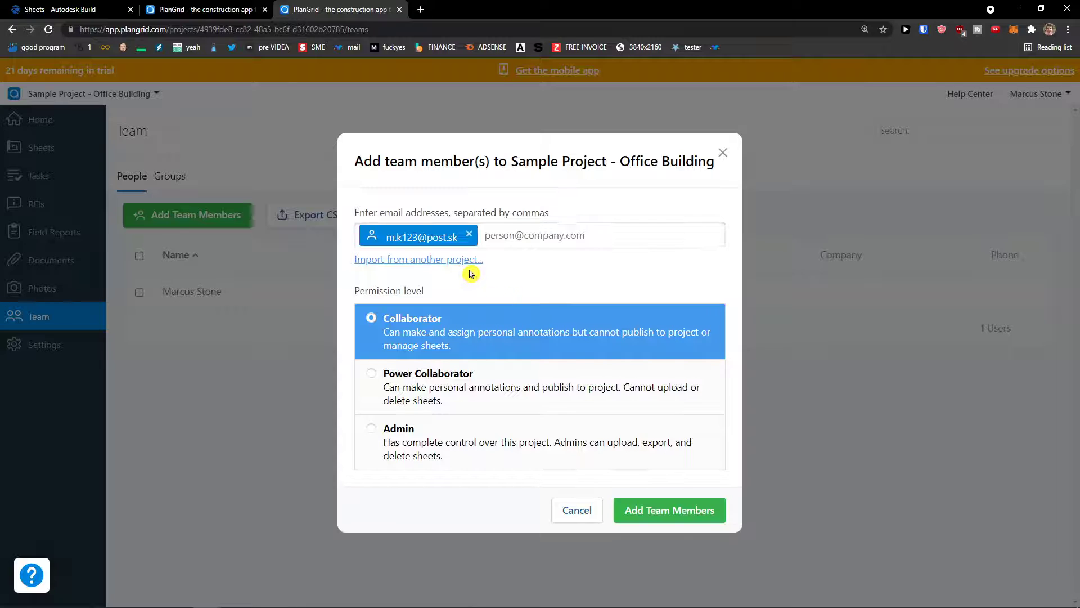
{"action": "left_click", "coordinate": [675, 507]}
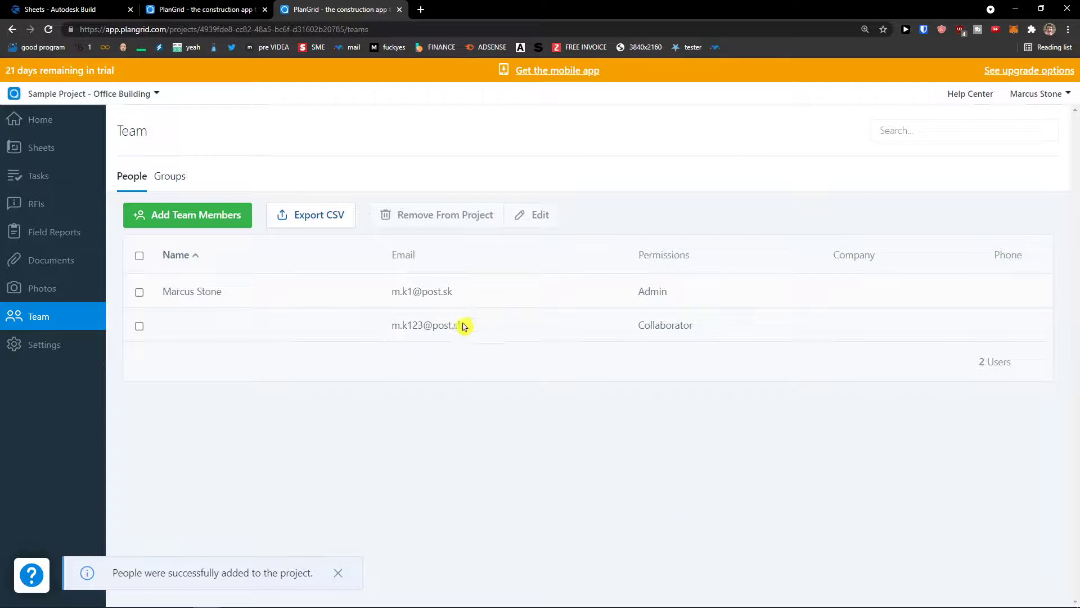
Step: Check the new member's details, then open the project Settings
{"action": "left_click_drag", "start_coordinate": [461, 325], "coordinate": [330, 336]}
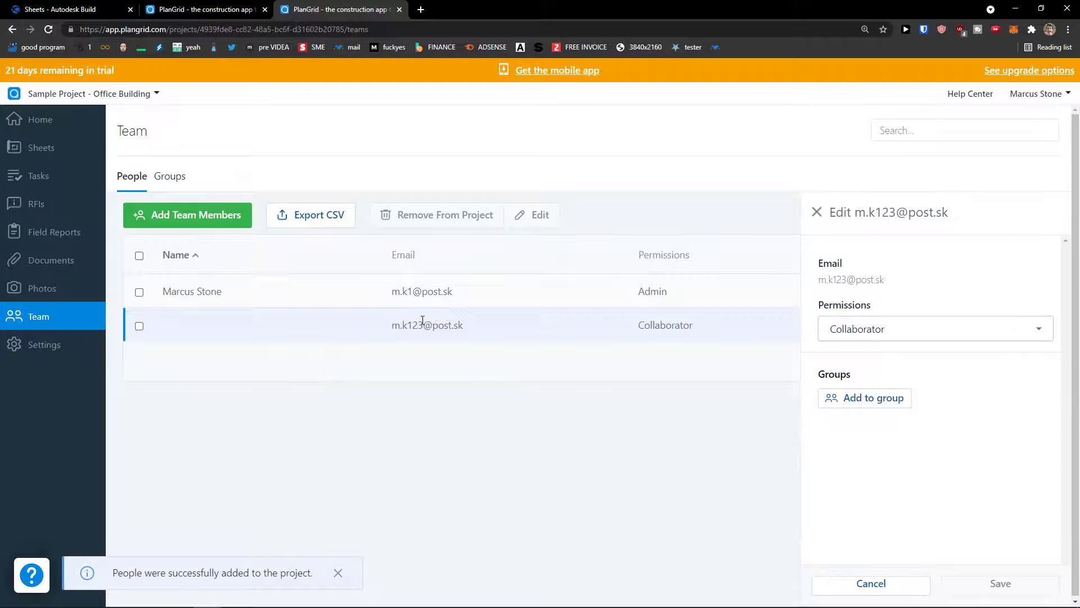
{"action": "left_click", "coordinate": [816, 213]}
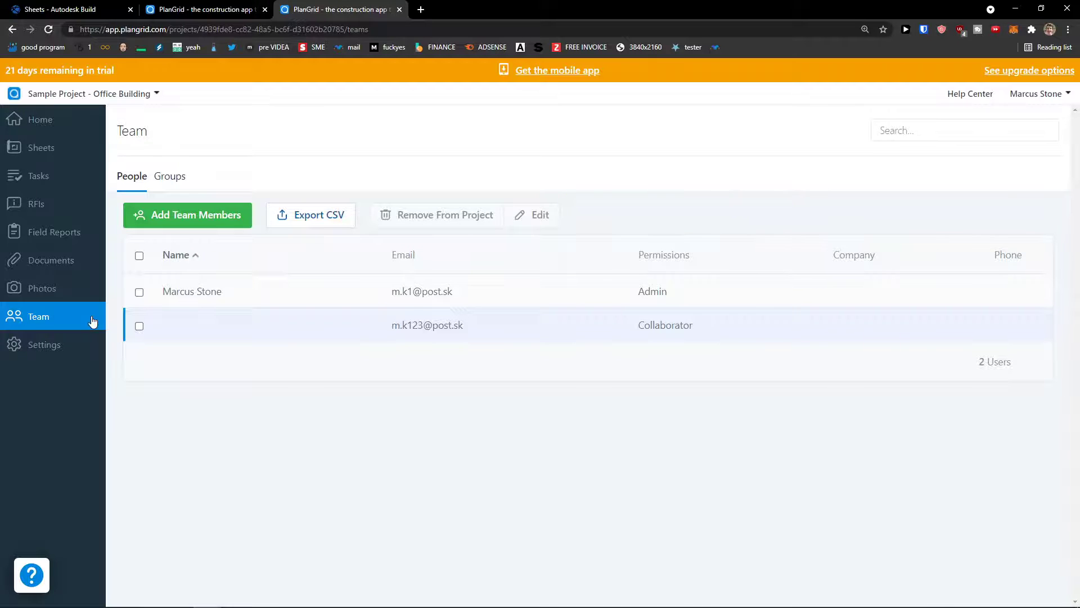
{"action": "left_click", "coordinate": [50, 347]}
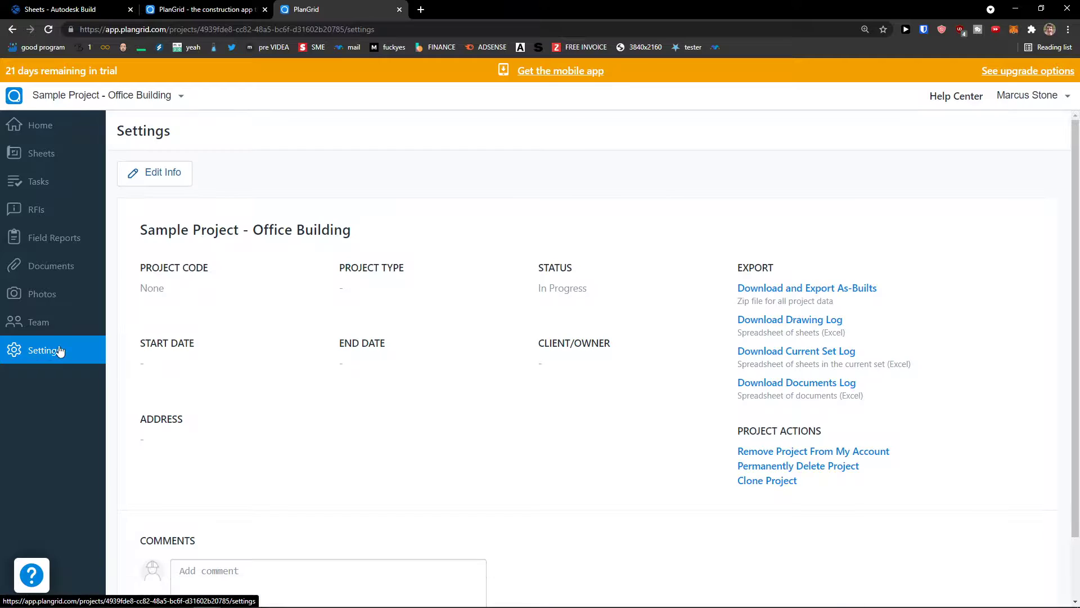
Step: Switch to the Youtube Project and open its settings
{"action": "scroll", "coordinate": [320, 341], "scroll_direction": "down", "scroll_amount": 1}
{"action": "scroll", "coordinate": [321, 340], "scroll_direction": "up", "scroll_amount": 1}
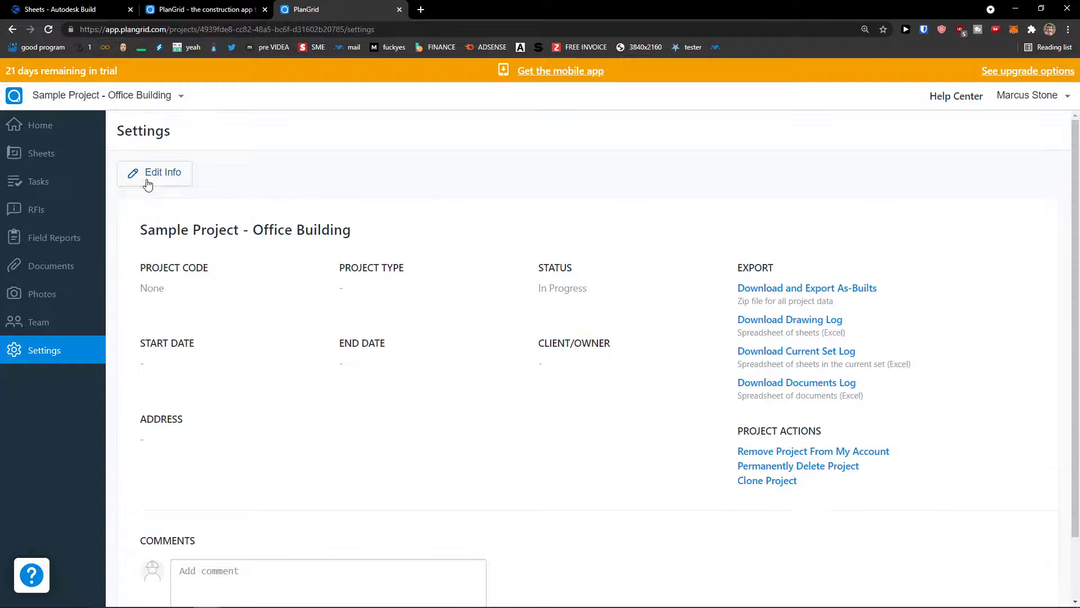
{"action": "scroll", "coordinate": [253, 293], "scroll_direction": "down", "scroll_amount": 1}
{"action": "scroll", "coordinate": [235, 255], "scroll_direction": "up", "scroll_amount": 1}
{"action": "left_click", "coordinate": [103, 100]}
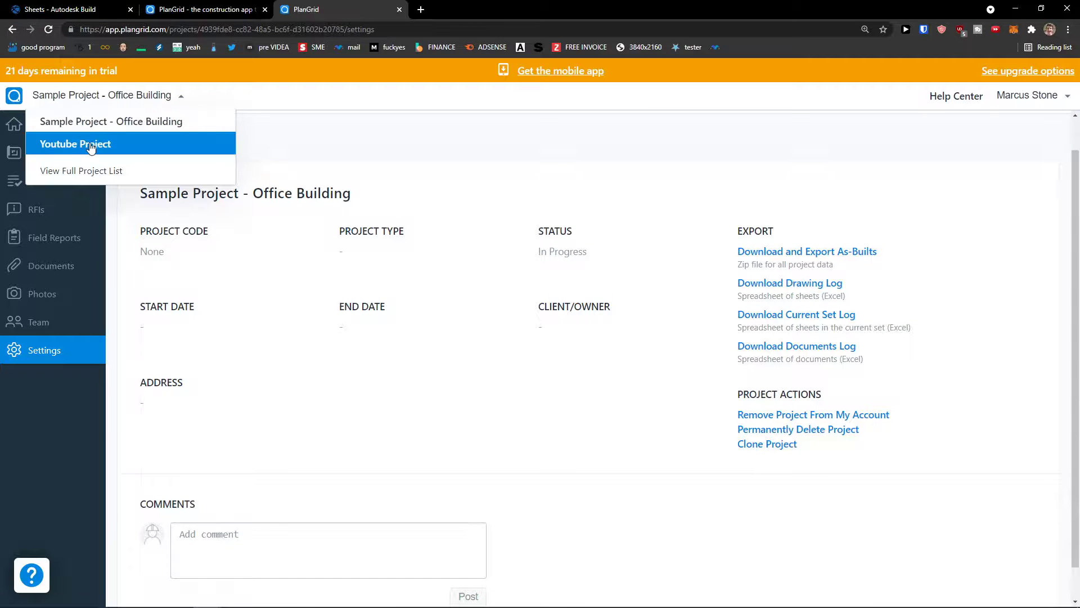
{"action": "left_click", "coordinate": [91, 145]}
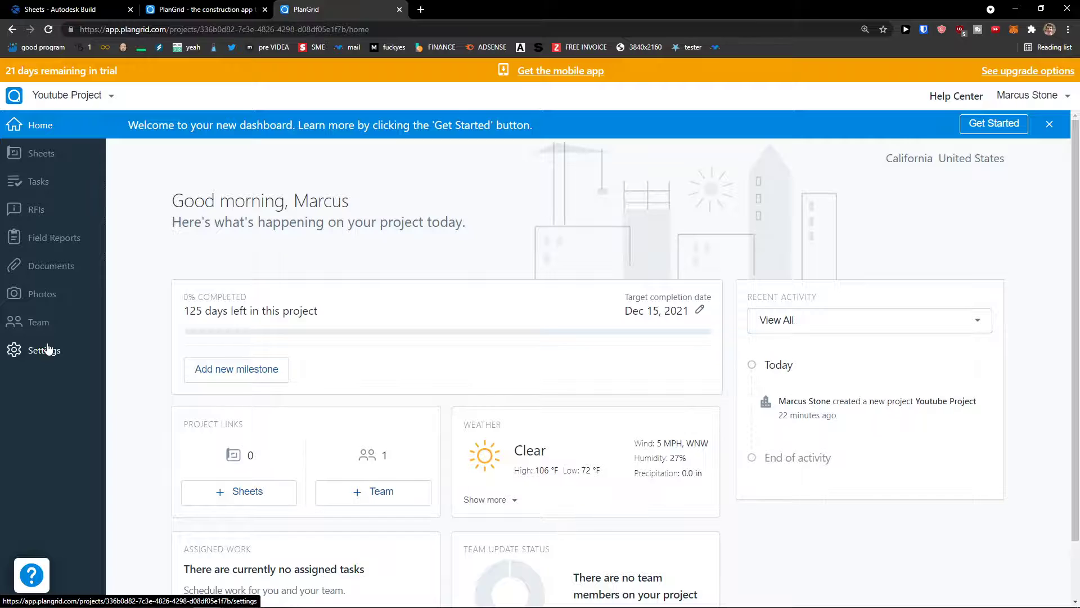
{"action": "left_click", "coordinate": [48, 349]}
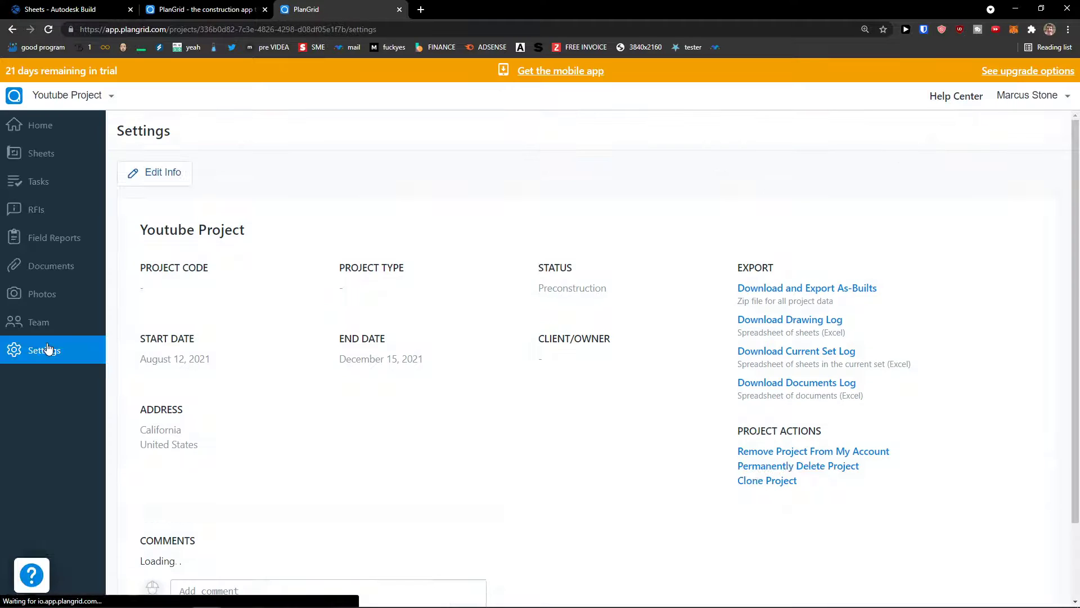
Step: Review project info (Preconstruction, 08/12/2021–12/15/2021, California address) and close without saving
{"action": "left_click", "coordinate": [158, 175]}
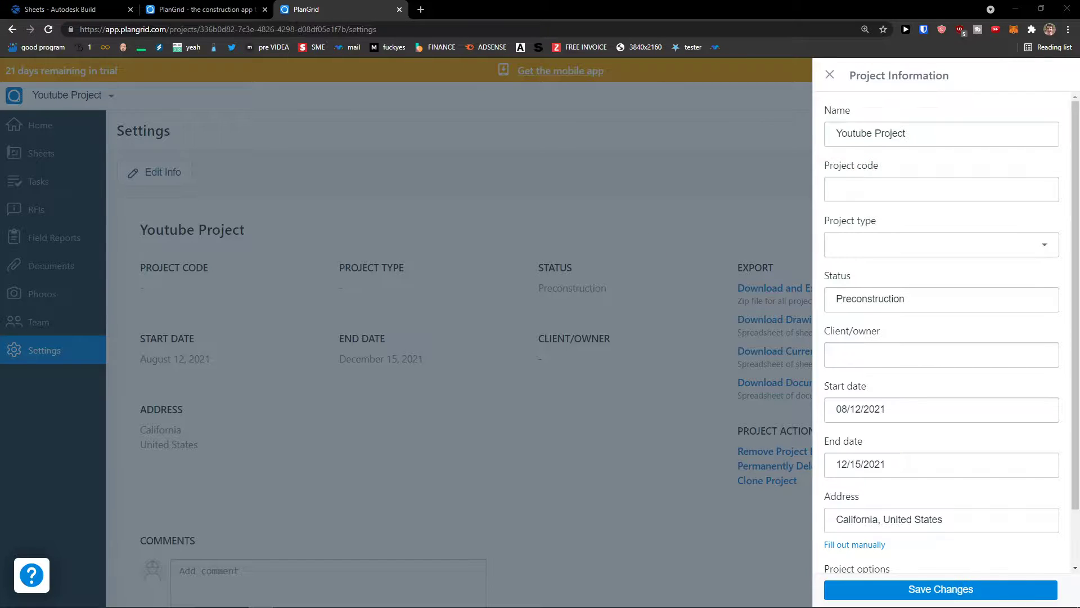
{"action": "left_click", "coordinate": [894, 256]}
{"action": "left_click", "coordinate": [883, 247]}
{"action": "middle_click", "coordinate": [847, 276]}
{"action": "scroll", "coordinate": [864, 346], "scroll_direction": "down", "scroll_amount": 1}
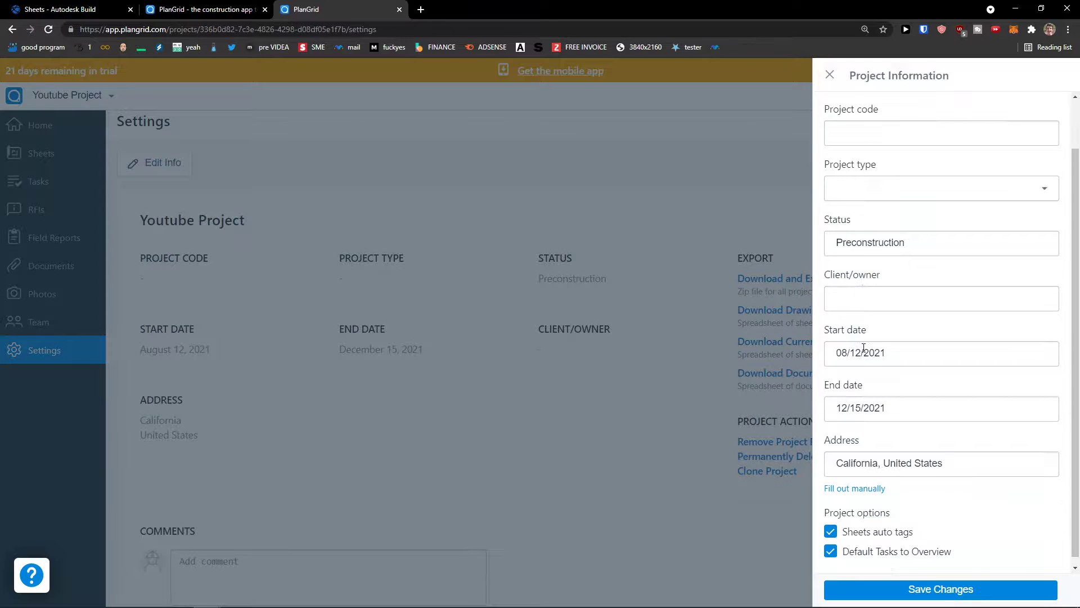
{"action": "scroll", "coordinate": [863, 347], "scroll_direction": "down", "scroll_amount": 1}
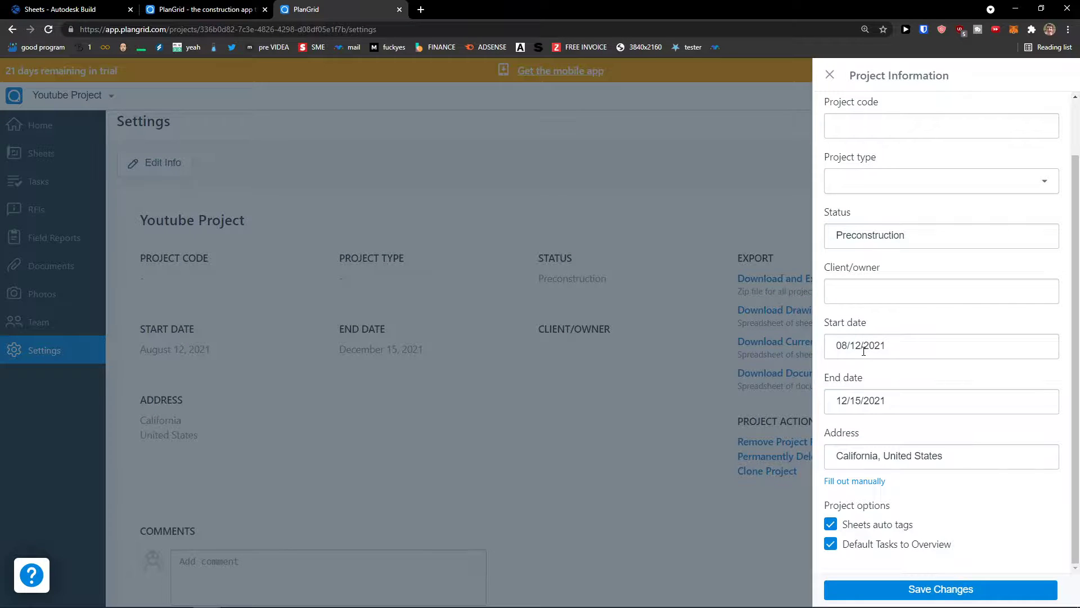
{"action": "left_click_drag", "start_coordinate": [834, 403], "coordinate": [895, 405]}
{"action": "left_click_drag", "start_coordinate": [836, 459], "coordinate": [984, 461]}
{"action": "left_click", "coordinate": [960, 445]}
{"action": "scroll", "coordinate": [956, 441], "scroll_direction": "up", "scroll_amount": 1}
{"action": "scroll", "coordinate": [914, 422], "scroll_direction": "down", "scroll_amount": 1}
{"action": "scroll", "coordinate": [914, 421], "scroll_direction": "up", "scroll_amount": 1}
{"action": "scroll", "coordinate": [915, 422], "scroll_direction": "up", "scroll_amount": 1}
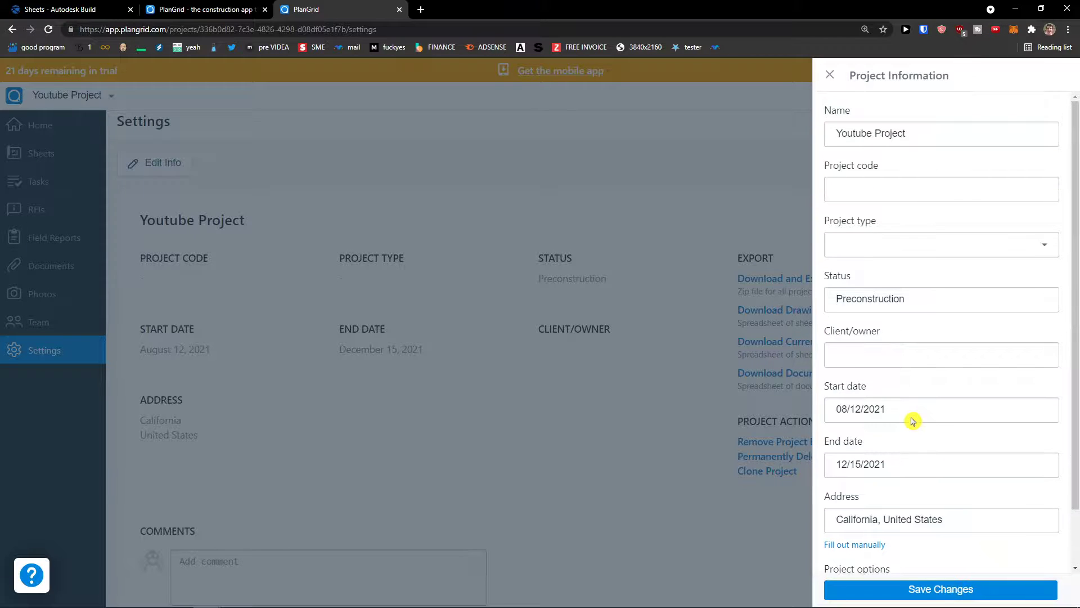
{"action": "scroll", "coordinate": [923, 390], "scroll_direction": "down", "scroll_amount": 1}
{"action": "scroll", "coordinate": [923, 389], "scroll_direction": "up", "scroll_amount": 1}
{"action": "scroll", "coordinate": [917, 360], "scroll_direction": "down", "scroll_amount": 1}
{"action": "scroll", "coordinate": [918, 335], "scroll_direction": "up", "scroll_amount": 1}
{"action": "scroll", "coordinate": [824, 352], "scroll_direction": "down", "scroll_amount": 1}
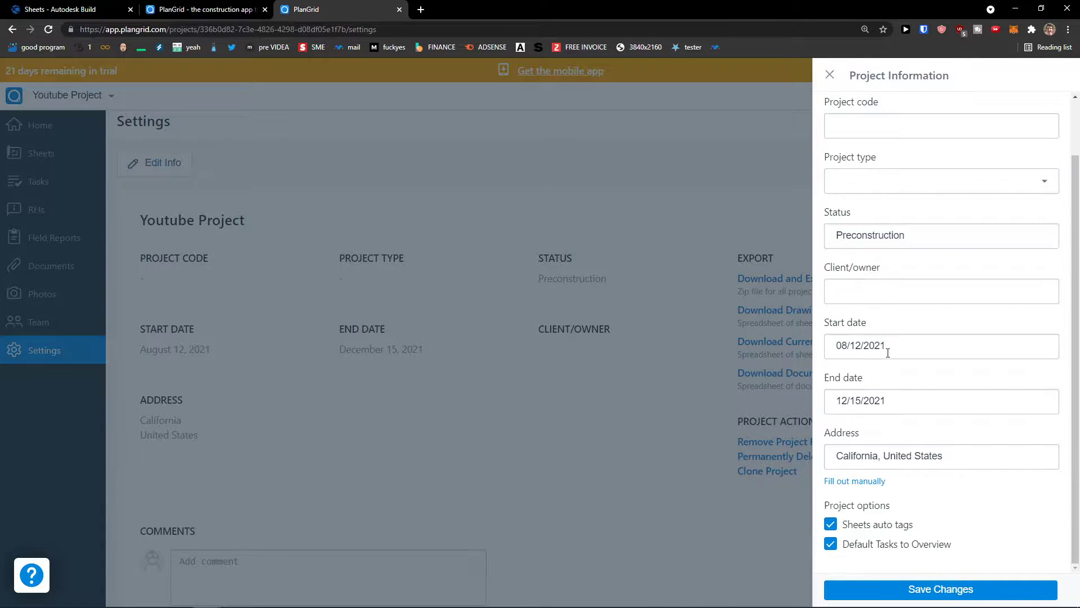
{"action": "left_click", "coordinate": [721, 347]}
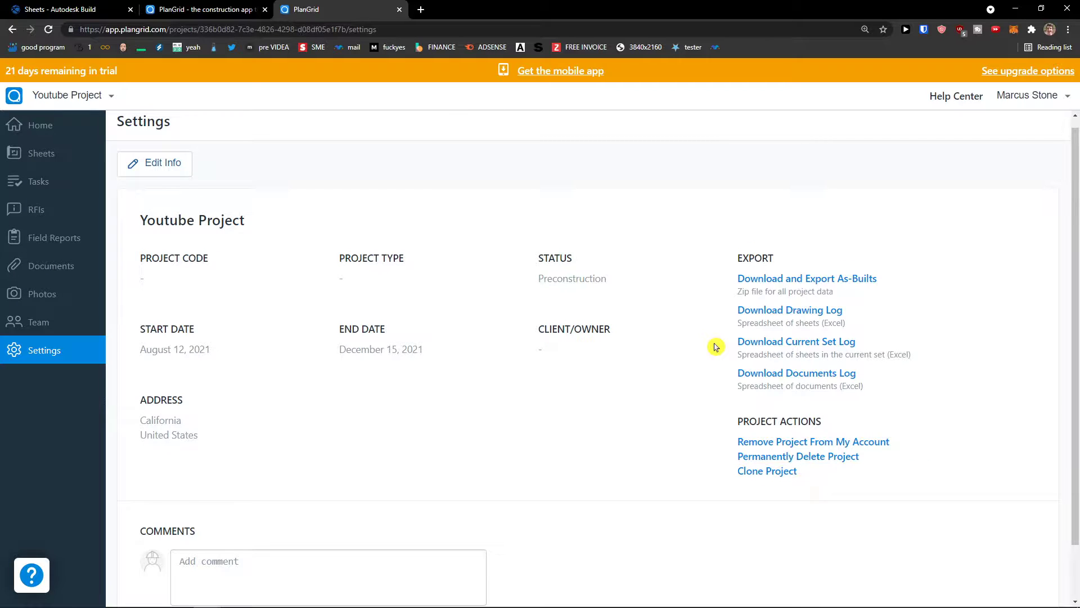
Step: Zoom the browser to 150% to read the Youtube Project settings
{"action": "key", "text": "ctrl+plus"}
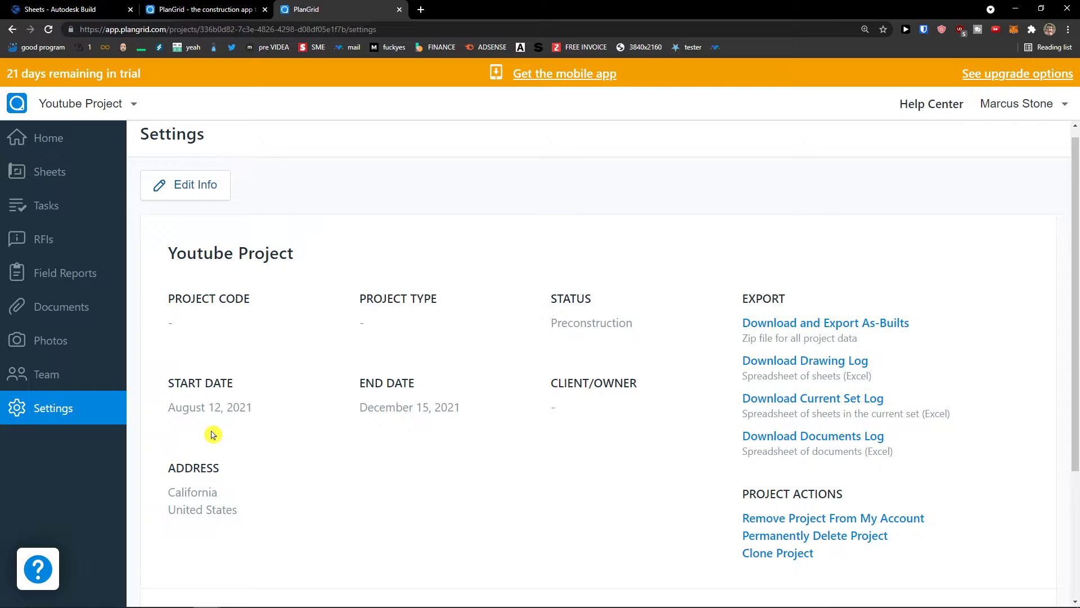
{"action": "scroll", "coordinate": [212, 435], "scroll_direction": "down", "scroll_amount": 1}
{"action": "scroll", "coordinate": [212, 434], "scroll_direction": "up", "scroll_amount": 1}
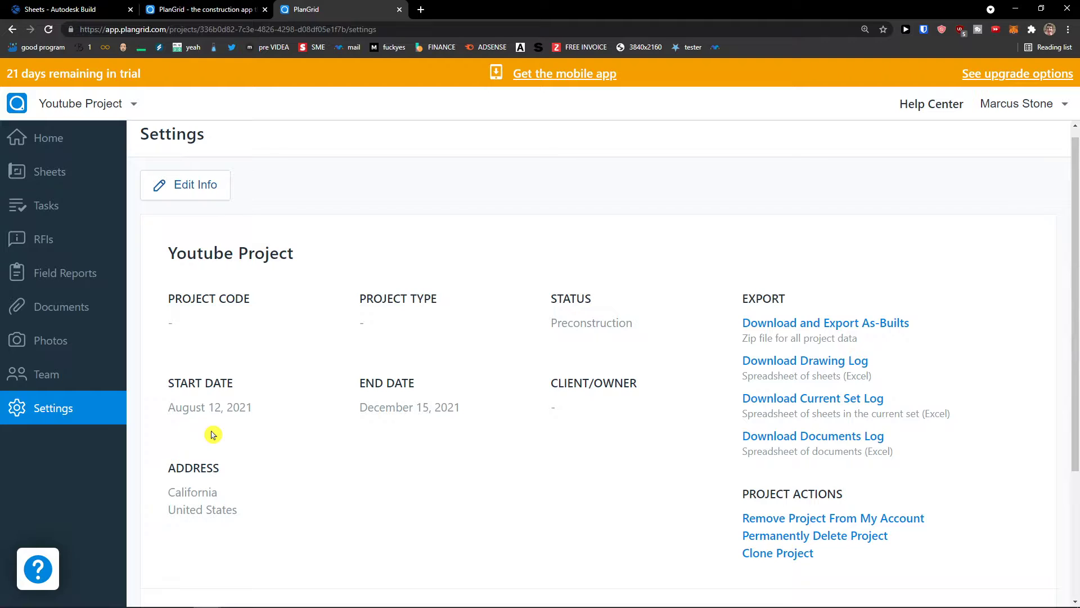